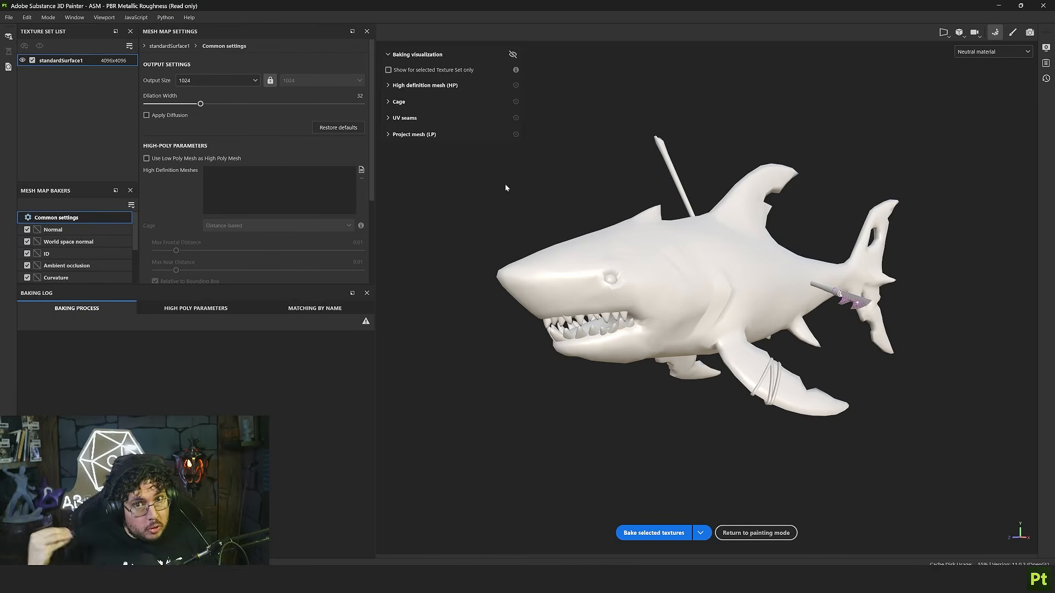
Load the high-poly shark mesh as the high definition mesh and set the bake output size to 4096
{"action": "left_click", "coordinate": [505, 183]}
{"action": "left_click", "coordinate": [380, 333]}
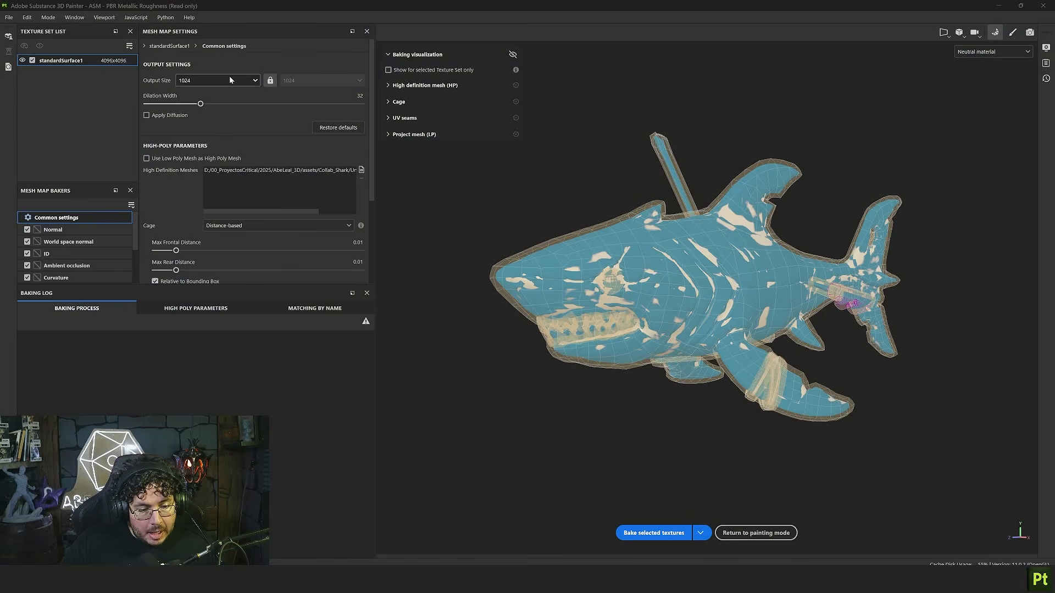
{"action": "left_click", "coordinate": [229, 80]}
{"action": "left_click", "coordinate": [210, 156]}
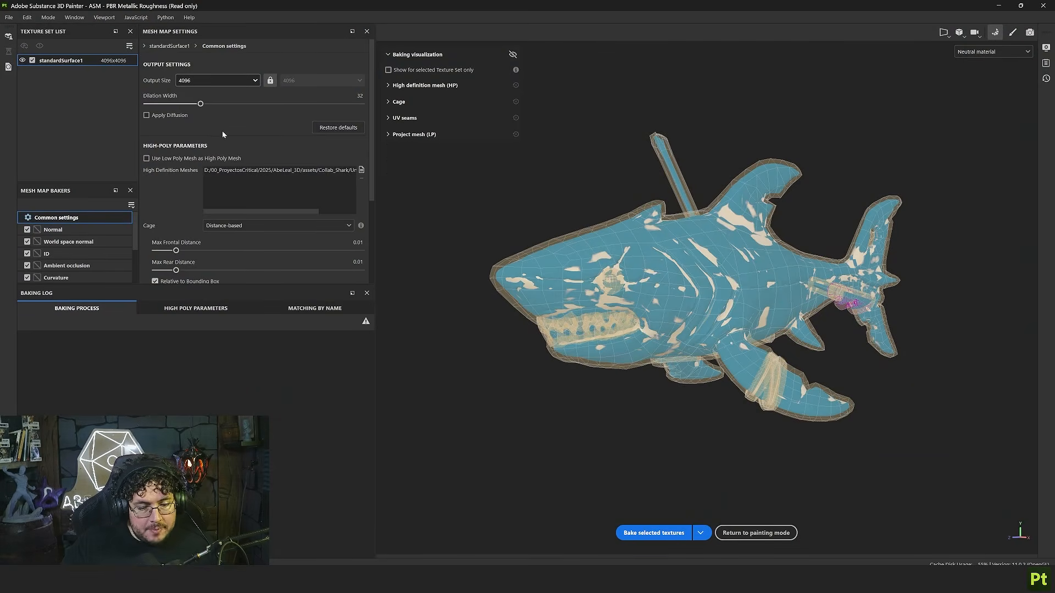
Match the high-poly and low-poly meshes By Mesh Name and review the list of matched pairs
{"action": "scroll", "coordinate": [222, 132], "scroll_direction": "down", "scroll_amount": 4}
{"action": "left_click", "coordinate": [226, 206]}
{"action": "left_click", "coordinate": [232, 226]}
{"action": "left_click", "coordinate": [316, 308]}
{"action": "scroll", "coordinate": [137, 362], "scroll_direction": "down", "scroll_amount": 10}
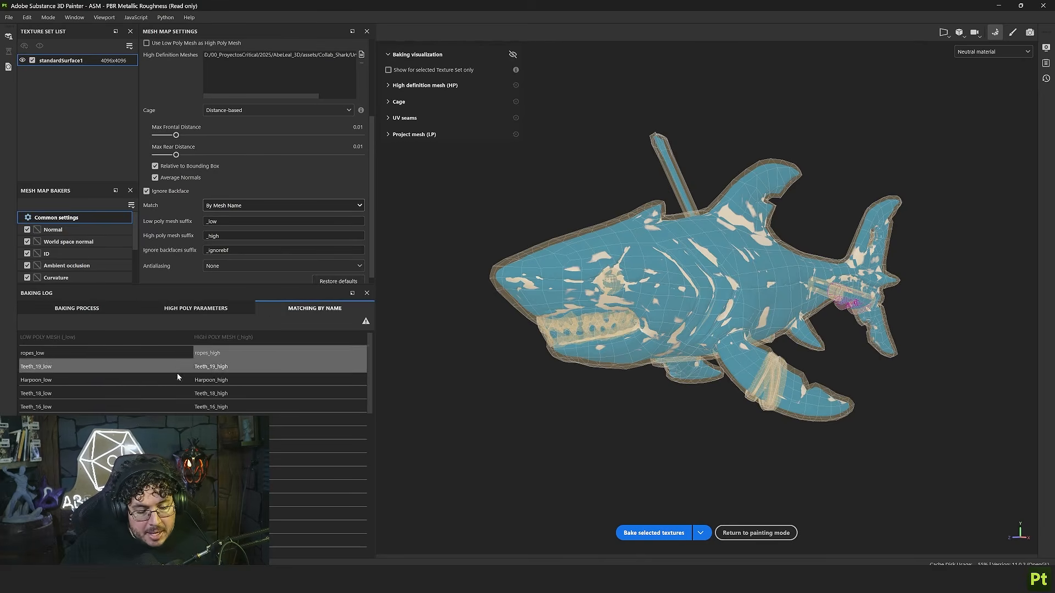
{"action": "scroll", "coordinate": [93, 373], "scroll_direction": "up", "scroll_amount": 10}
Set the bake antialiasing to Supersampling 16x and the cage to Automatic (experimental)
{"action": "left_click", "coordinate": [258, 266]}
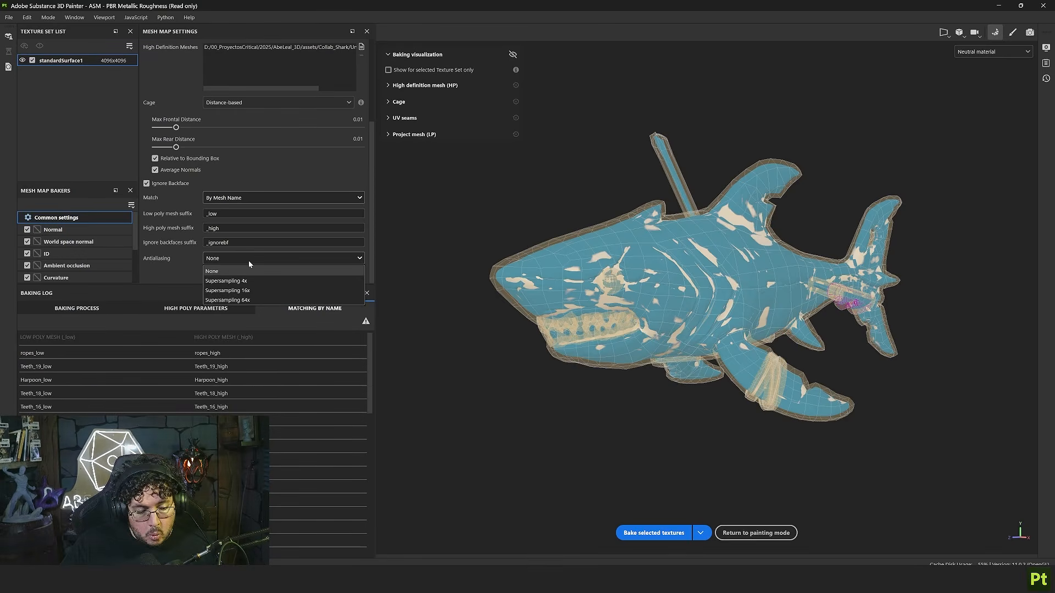
{"action": "left_click", "coordinate": [252, 288]}
{"action": "left_click_drag", "start_coordinate": [595, 211], "coordinate": [466, 205], "text": "alt"}
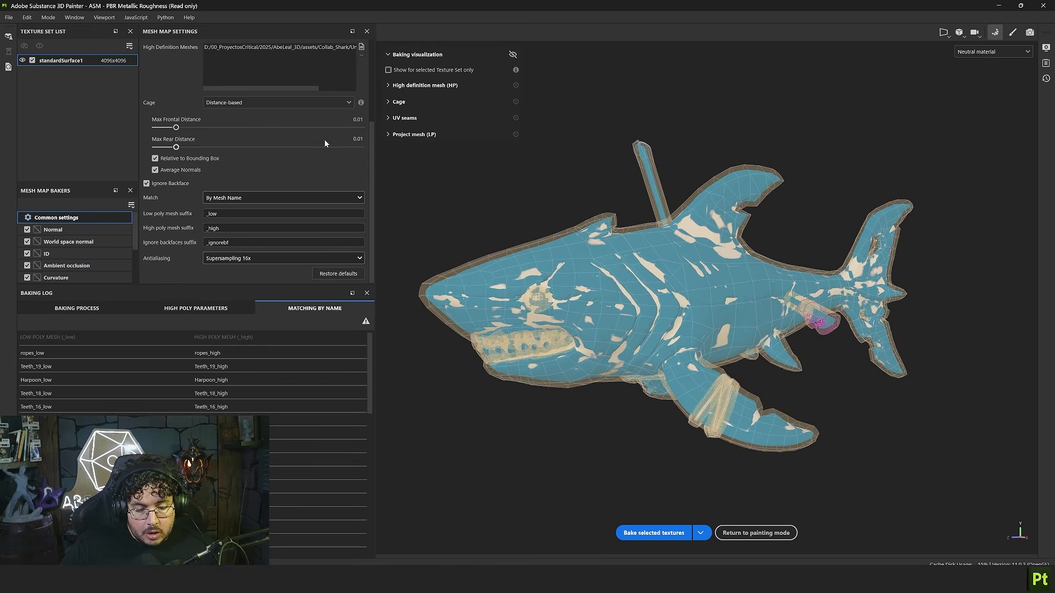
{"action": "scroll", "coordinate": [324, 144], "scroll_direction": "up", "scroll_amount": 3}
{"action": "left_click", "coordinate": [301, 189]}
{"action": "left_click", "coordinate": [237, 212]}
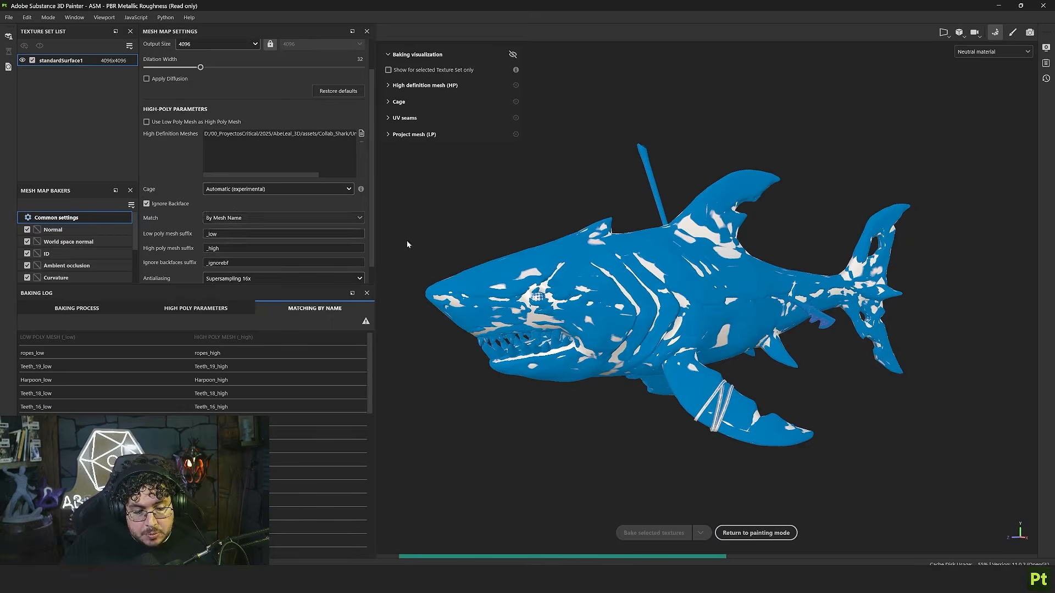
Check the automatic cage around the shark and bake the selected textures
{"action": "scroll", "coordinate": [828, 344], "scroll_direction": "up", "scroll_amount": 3}
{"action": "left_click_drag", "start_coordinate": [776, 322], "coordinate": [709, 316], "text": "alt"}
{"action": "left_click_drag", "start_coordinate": [461, 276], "coordinate": [769, 286], "text": "alt"}
{"action": "right_click_drag", "start_coordinate": [769, 285], "coordinate": [704, 239], "text": "alt"}
{"action": "left_click_drag", "start_coordinate": [703, 240], "coordinate": [709, 249], "text": "alt"}
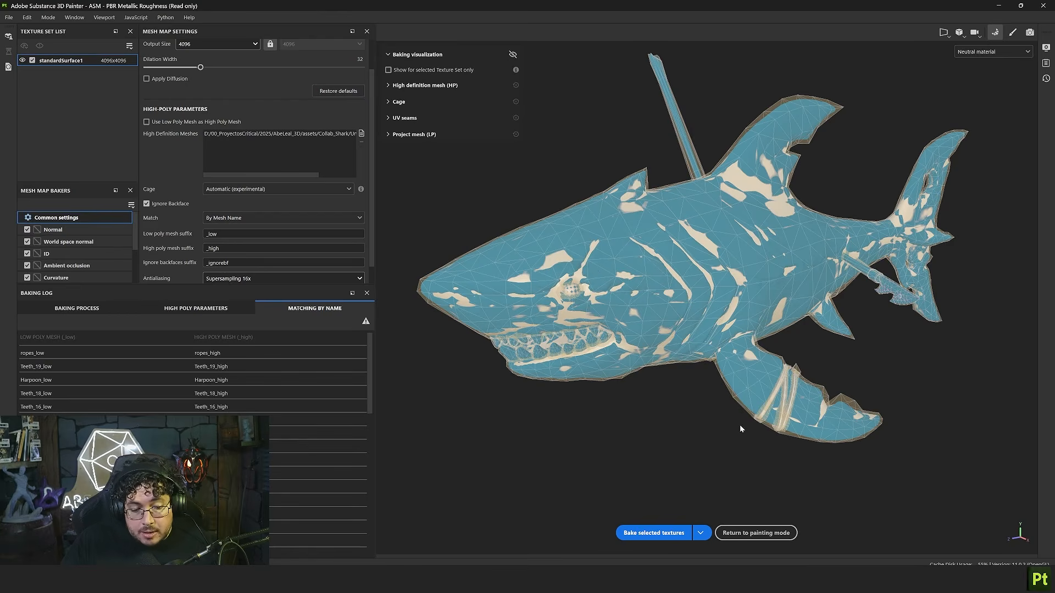
{"action": "left_click", "coordinate": [654, 533]}
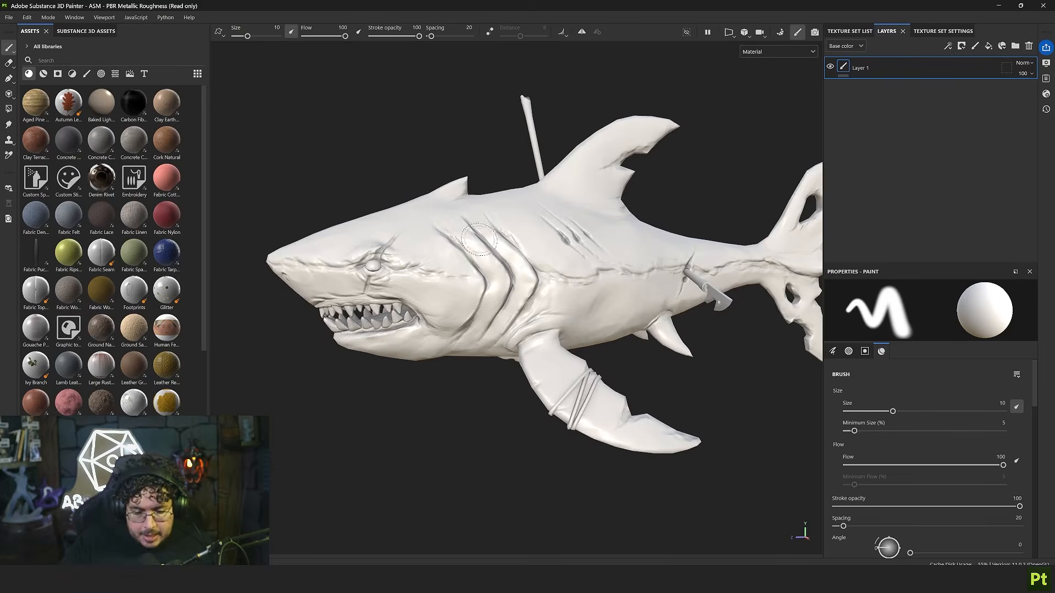
Examine the baked detail on the shark's head, gills and body from several sides
{"action": "scroll", "coordinate": [538, 264], "scroll_direction": "up", "scroll_amount": 2}
{"action": "mouse_move", "coordinate": [539, 264]}
{"action": "middle_mouse_down", "text": "alt"}
{"action": "mouse_move", "coordinate": [557, 276]}
{"action": "mouse_move", "coordinate": [616, 271]}
{"action": "middle_mouse_up", "text": "alt"}
{"action": "scroll", "coordinate": [530, 306], "scroll_direction": "up", "scroll_amount": 2}
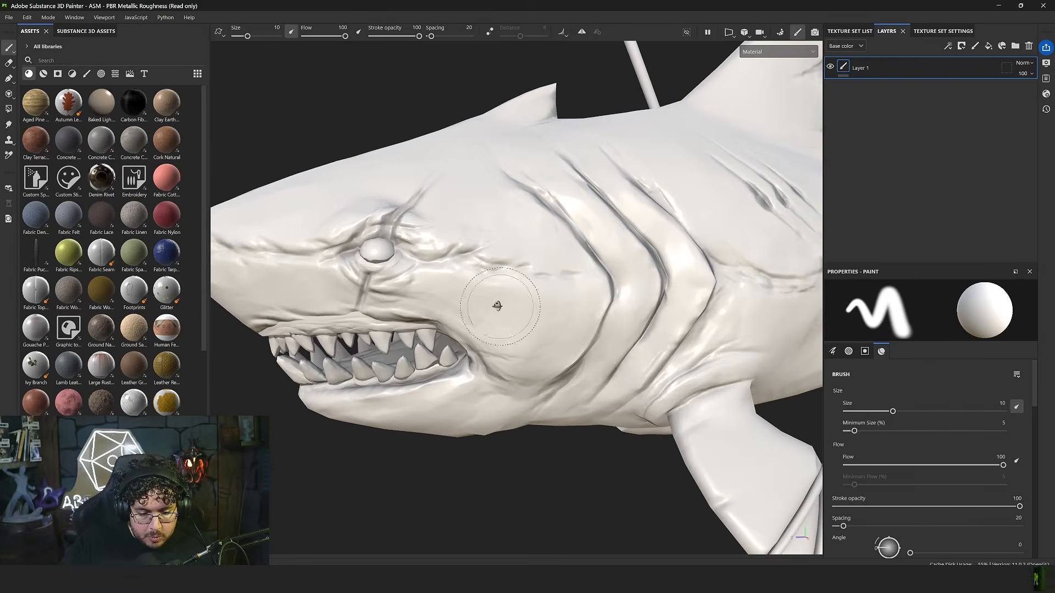
{"action": "left_click_drag", "start_coordinate": [529, 306], "coordinate": [563, 292], "text": "alt"}
{"action": "middle_click_drag", "start_coordinate": [310, 285], "coordinate": [431, 268], "text": "alt"}
{"action": "left_click_drag", "start_coordinate": [431, 269], "coordinate": [815, 269], "text": "alt"}
{"action": "left_click_drag", "start_coordinate": [385, 283], "coordinate": [566, 294], "text": "alt"}
{"action": "right_click_drag", "start_coordinate": [527, 296], "coordinate": [575, 296], "text": "shift"}
{"action": "middle_click_drag", "start_coordinate": [574, 295], "coordinate": [704, 301], "text": "alt"}
{"action": "mouse_move", "coordinate": [626, 302]}
{"action": "left_mouse_down", "text": "alt"}
{"action": "mouse_move", "coordinate": [512, 319]}
{"action": "mouse_move", "coordinate": [280, 304]}
{"action": "left_mouse_up", "text": "alt"}
{"action": "middle_click_drag", "start_coordinate": [694, 335], "coordinate": [552, 316], "text": "alt"}
{"action": "left_click_drag", "start_coordinate": [552, 316], "coordinate": [484, 316], "text": "alt"}
{"action": "right_click_drag", "start_coordinate": [484, 316], "coordinate": [567, 316], "text": "shift"}
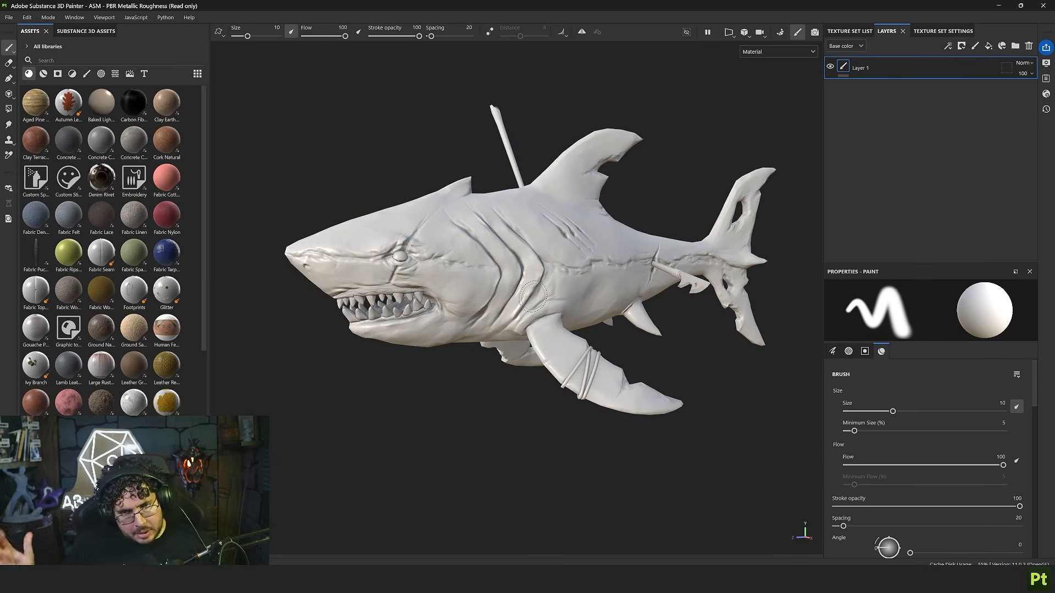
Examine the bake around the shark's mouth and teeth up close, with the brush size reduced to 1.95
{"action": "scroll", "coordinate": [413, 273], "scroll_direction": "up", "scroll_amount": 5}
{"action": "left_click_drag", "start_coordinate": [412, 273], "coordinate": [415, 283], "text": "alt"}
{"action": "right_click_drag", "start_coordinate": [414, 283], "coordinate": [385, 283], "text": "ctrl"}
{"action": "mouse_move", "coordinate": [385, 283]}
{"action": "left_mouse_down", "text": "alt"}
{"action": "mouse_move", "coordinate": [469, 217]}
{"action": "mouse_move", "coordinate": [438, 255]}
{"action": "left_mouse_up", "text": "alt"}
{"action": "right_click_drag", "start_coordinate": [437, 255], "coordinate": [456, 294], "text": "alt"}
{"action": "middle_click_drag", "start_coordinate": [472, 248], "coordinate": [461, 307], "text": "alt"}
{"action": "right_click_drag", "start_coordinate": [461, 308], "coordinate": [781, 55], "text": "alt"}
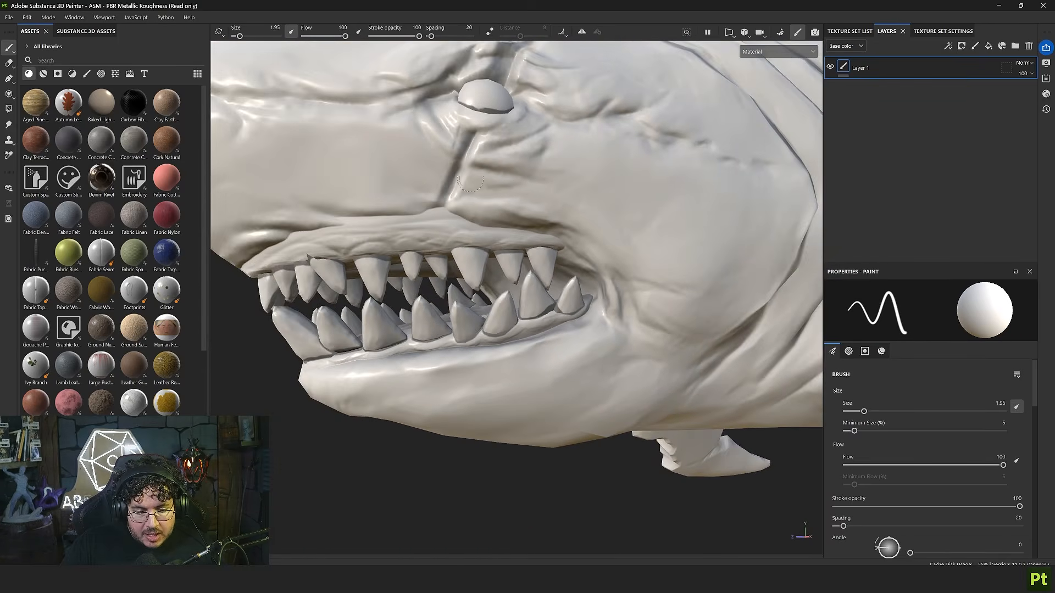
{"action": "middle_click_drag", "start_coordinate": [781, 55], "coordinate": [767, 92], "text": "alt"}
Return to baking mode and change the Self Occlusion option of the ambient occlusion baker
{"action": "left_click", "coordinate": [785, 33]}
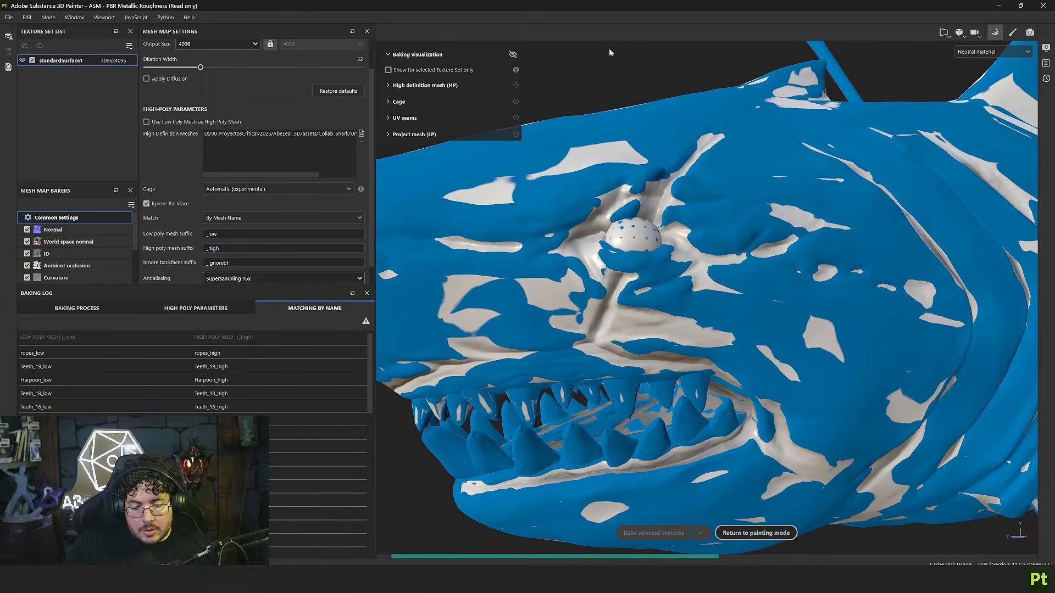
{"action": "left_click", "coordinate": [68, 266]}
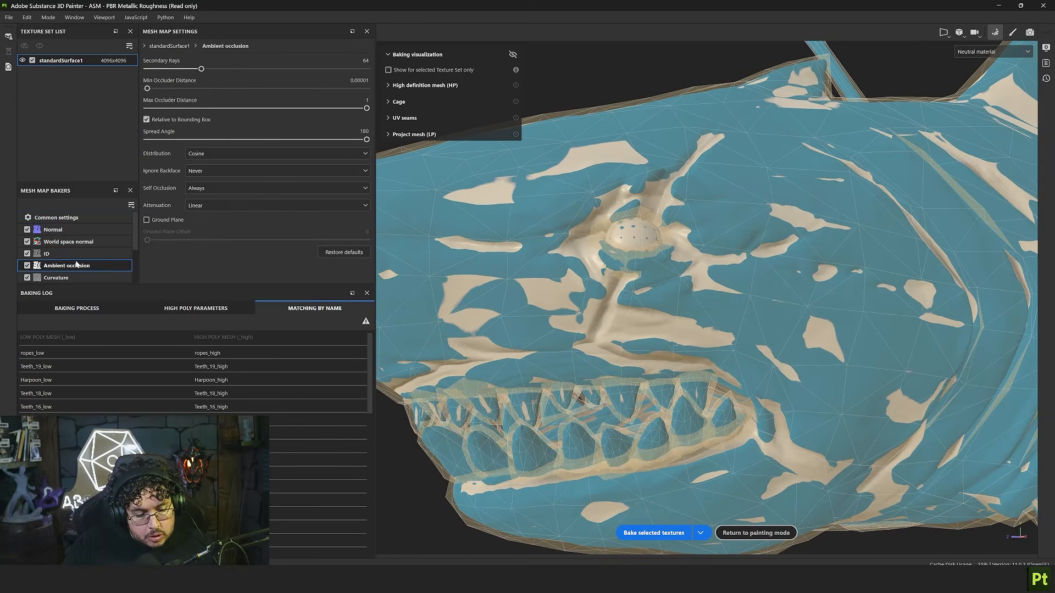
{"action": "left_click", "coordinate": [195, 189]}
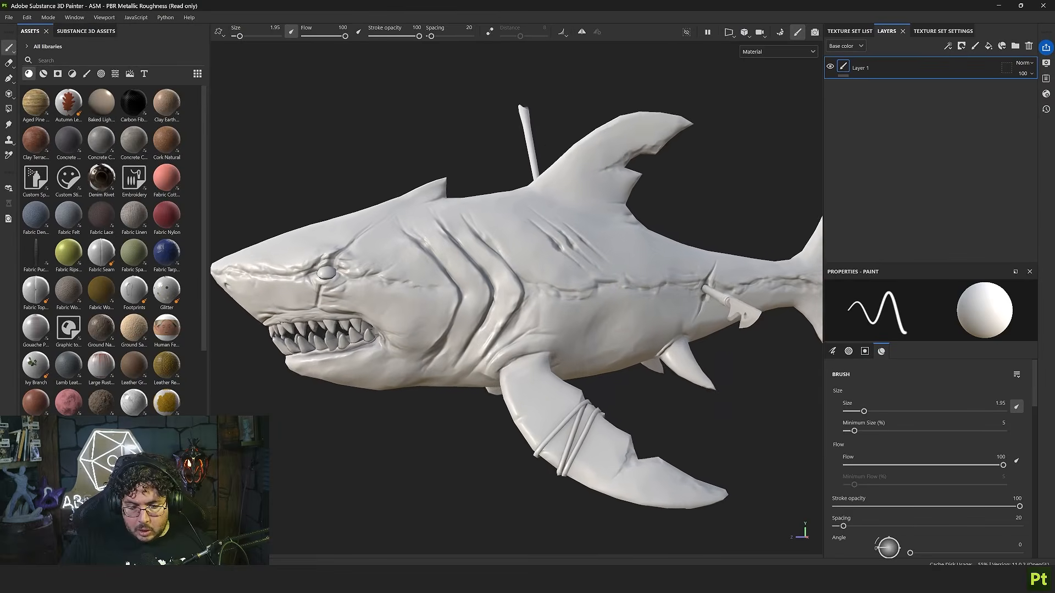
Display only the base color channel on the shark
{"action": "left_click_drag", "start_coordinate": [582, 324], "coordinate": [641, 320], "text": "alt"}
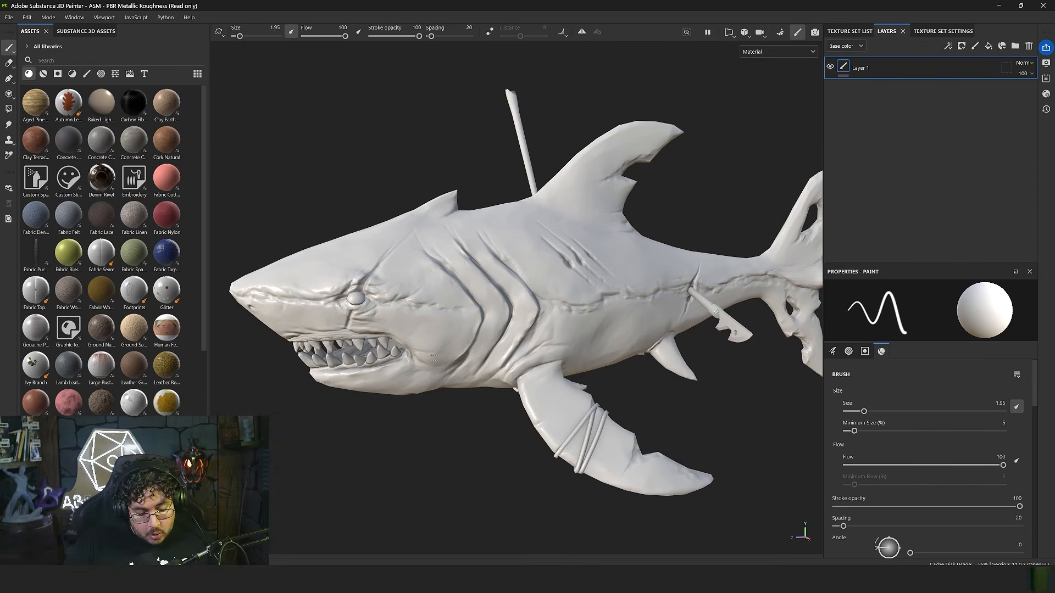
{"action": "key", "text": "c"}
{"action": "left_click_drag", "start_coordinate": [569, 262], "coordinate": [560, 315], "text": "alt"}
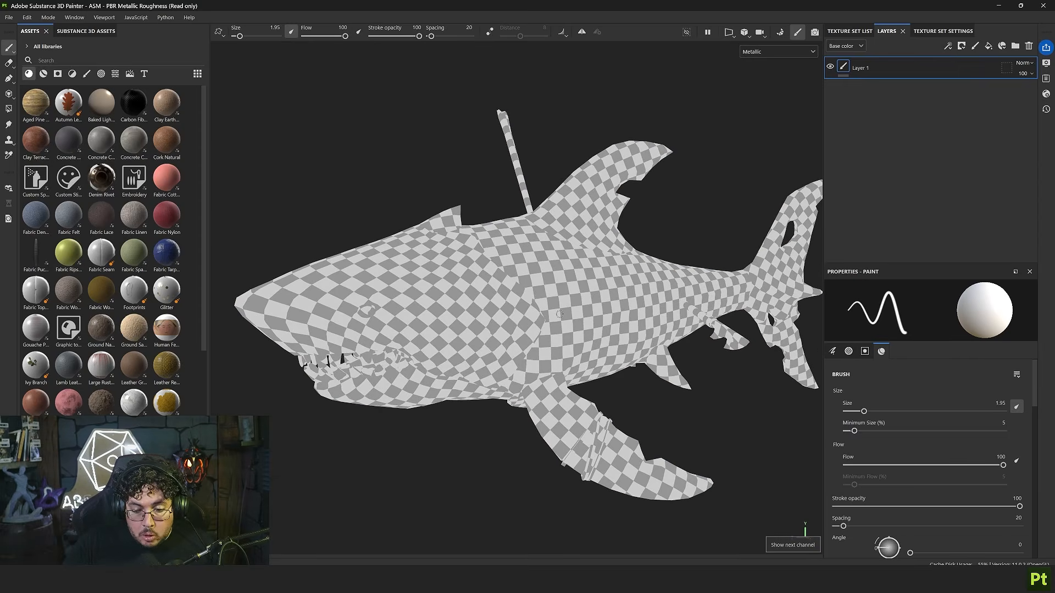
{"action": "key", "text": "c"}
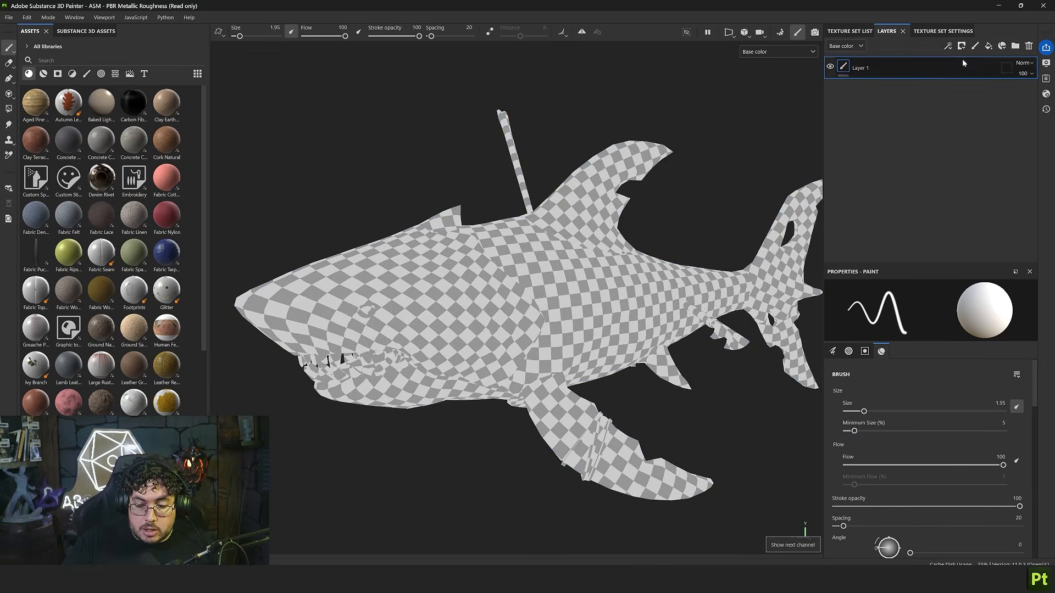
Add a fill layer and rename it MainValue
{"action": "left_click", "coordinate": [989, 46]}
{"action": "double_click", "coordinate": [865, 69]}
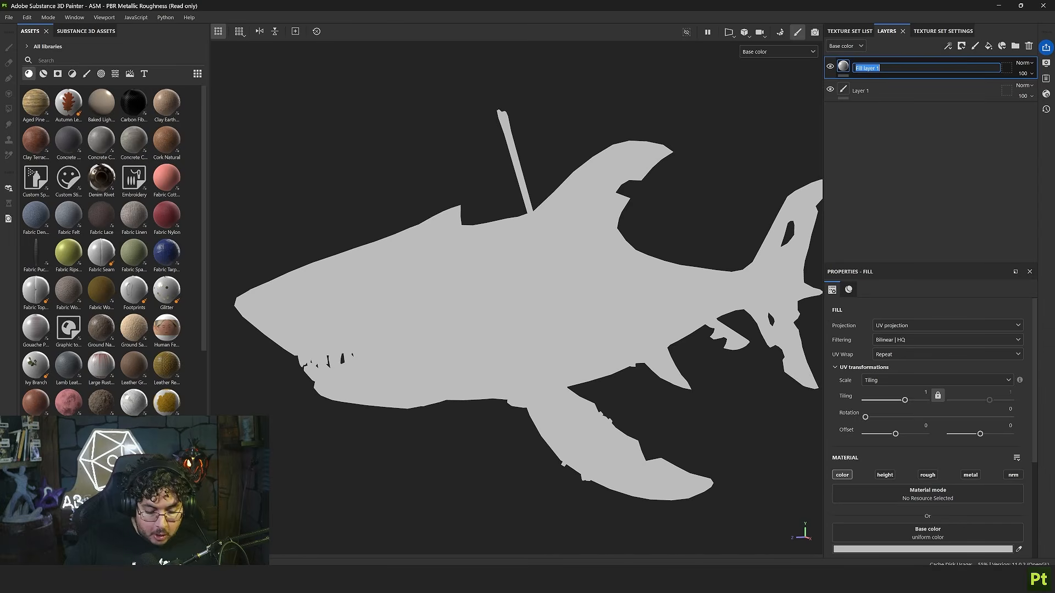
{"action": "type", "text": "MainValue"}
{"action": "key", "text": "Return"}
Set the MainValue layer's base color to the dark grey 636363
{"action": "scroll", "coordinate": [887, 483], "scroll_direction": "down", "scroll_amount": 2}
{"action": "left_click", "coordinate": [890, 464]}
{"action": "left_click_drag", "start_coordinate": [915, 455], "coordinate": [892, 476]}
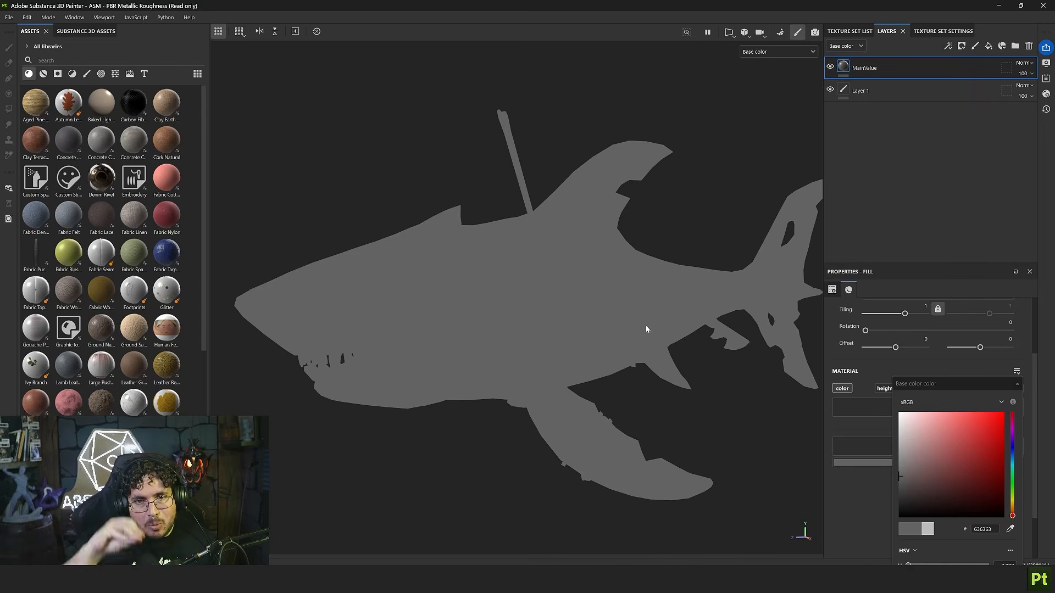
{"action": "scroll", "coordinate": [645, 325], "scroll_direction": "down", "scroll_amount": 2}
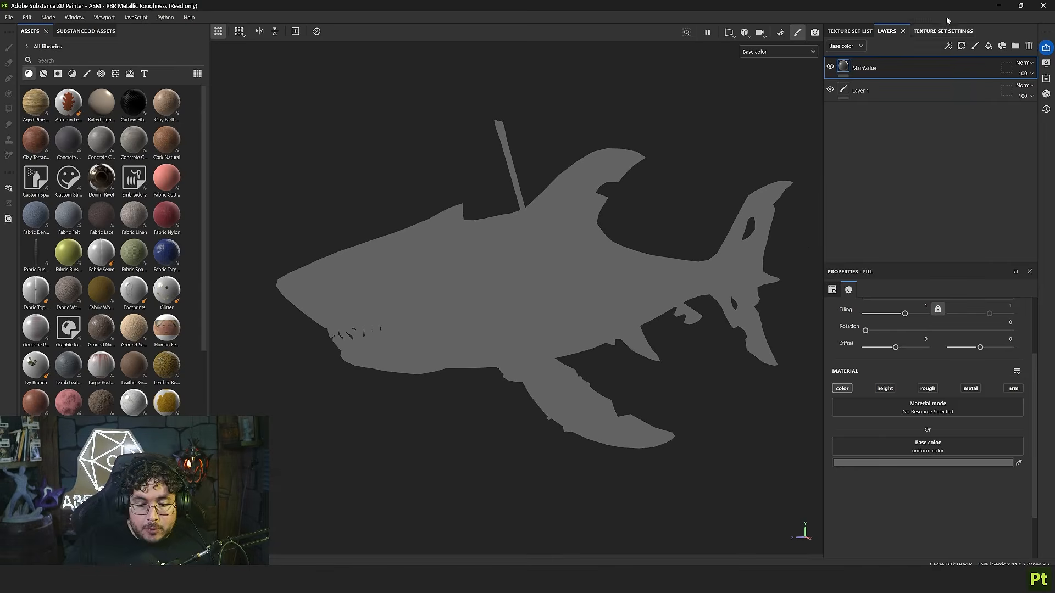
Add a fill layer above MainValue with the baked ambient occlusion map as its base color
{"action": "left_click", "coordinate": [988, 47]}
{"action": "left_click", "coordinate": [912, 447]}
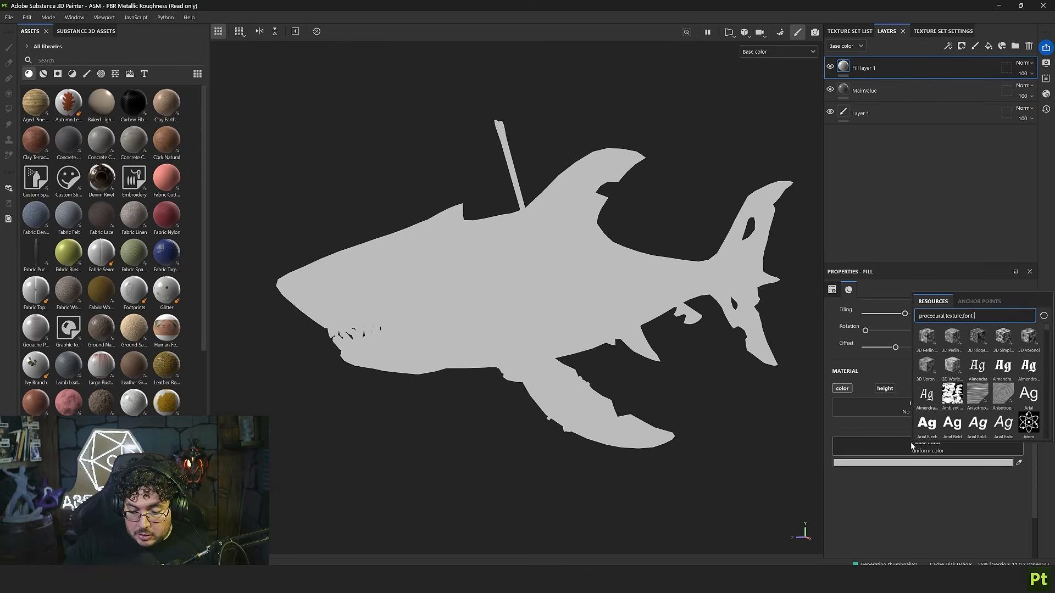
{"action": "type", "text": "ambien"}
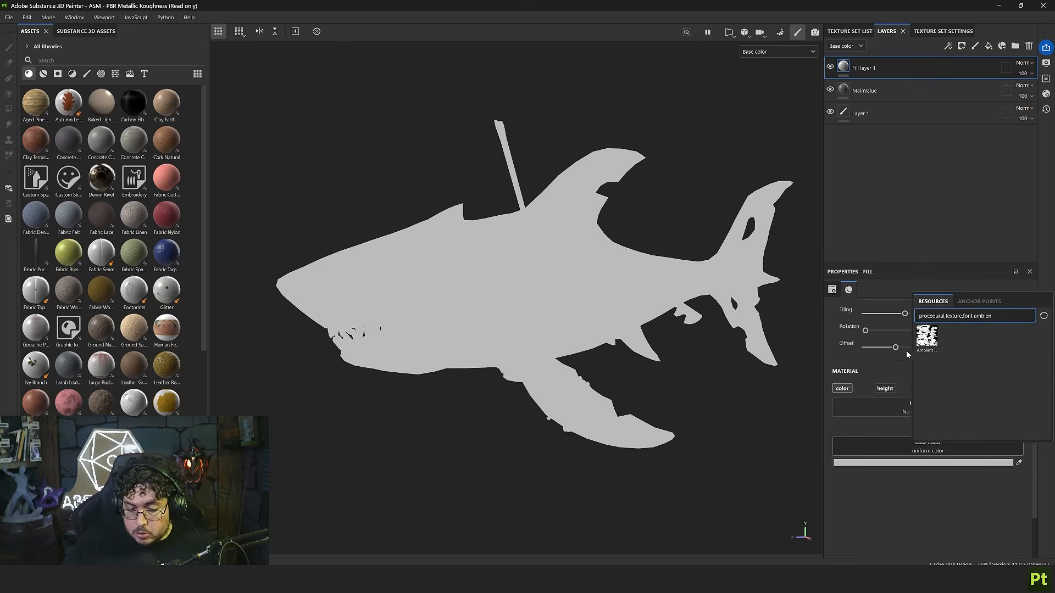
{"action": "left_click", "coordinate": [927, 336]}
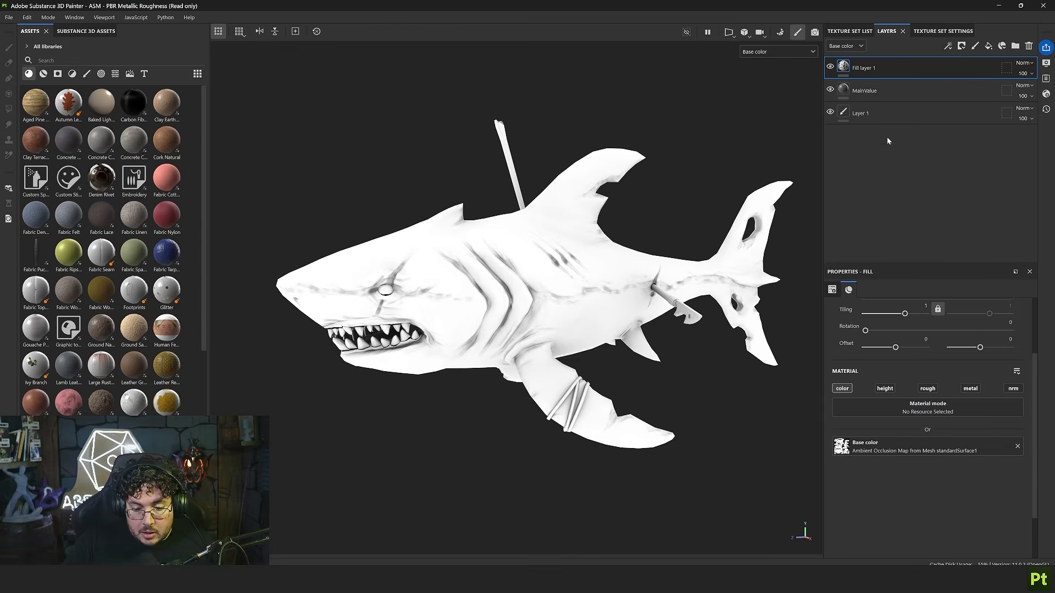
Add a Levels effect to the ambient occlusion layer and set its midtone value to 8.054 to strengthen the shadows
{"action": "right_click", "coordinate": [845, 66]}
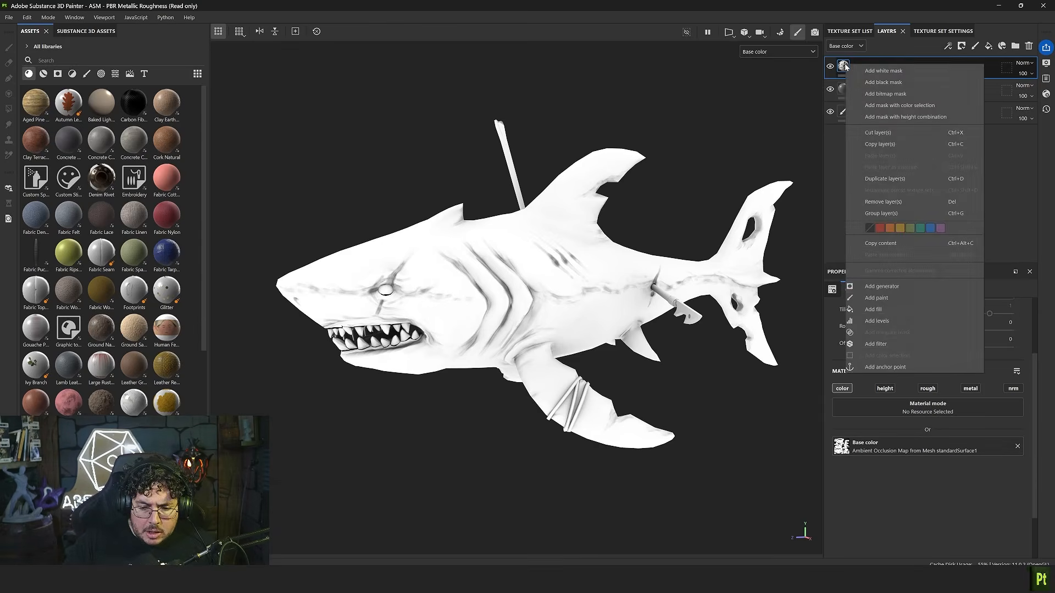
{"action": "left_click", "coordinate": [889, 321]}
{"action": "mouse_move", "coordinate": [931, 331]}
{"action": "left_mouse_down"}
{"action": "mouse_move", "coordinate": [914, 332]}
{"action": "mouse_move", "coordinate": [976, 335]}
{"action": "left_mouse_up"}
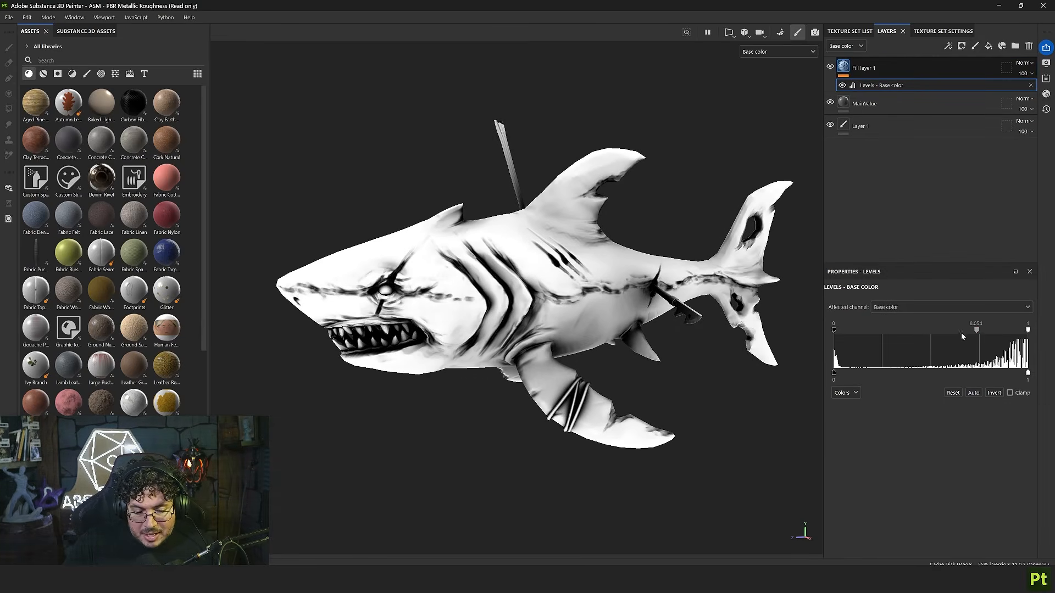
Set the ambient occlusion layer's blending mode to Multiply and its opacity to 75
{"action": "scroll", "coordinate": [535, 286], "scroll_direction": "up", "scroll_amount": 3}
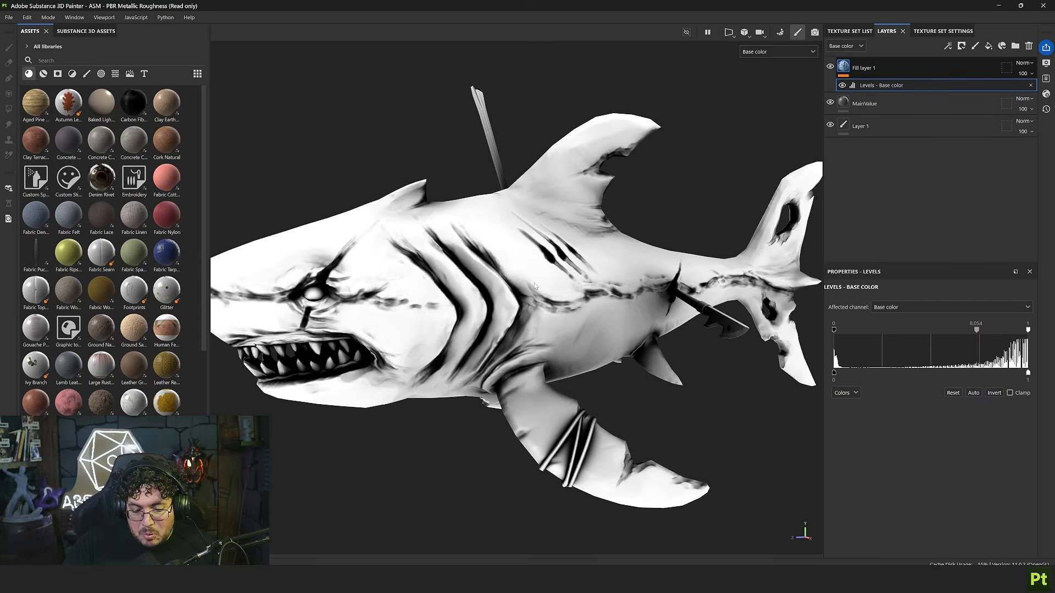
{"action": "left_click_drag", "start_coordinate": [534, 285], "coordinate": [572, 279], "text": "alt"}
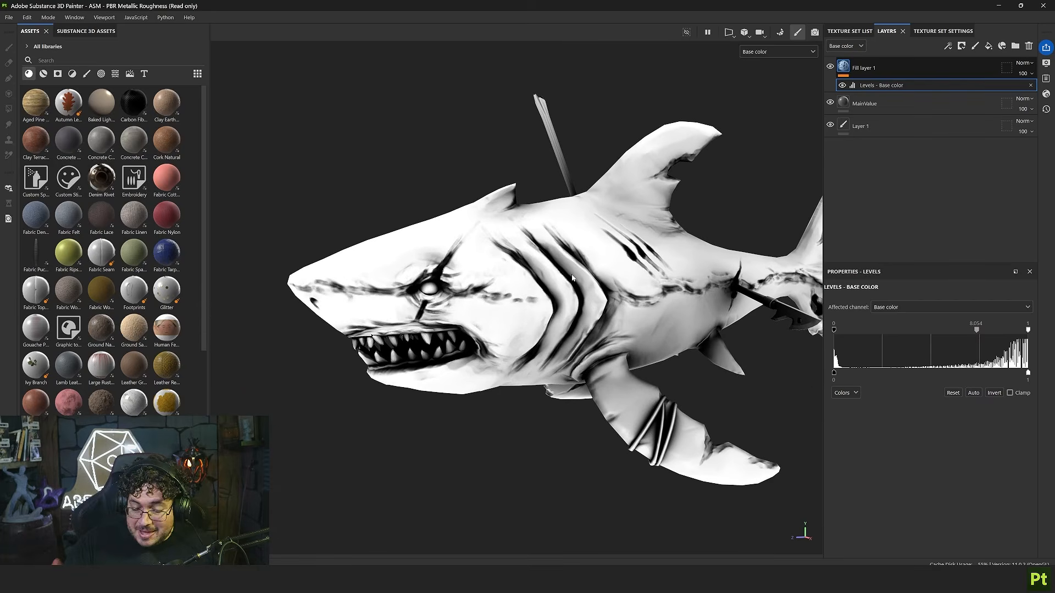
{"action": "left_click", "coordinate": [1023, 63]}
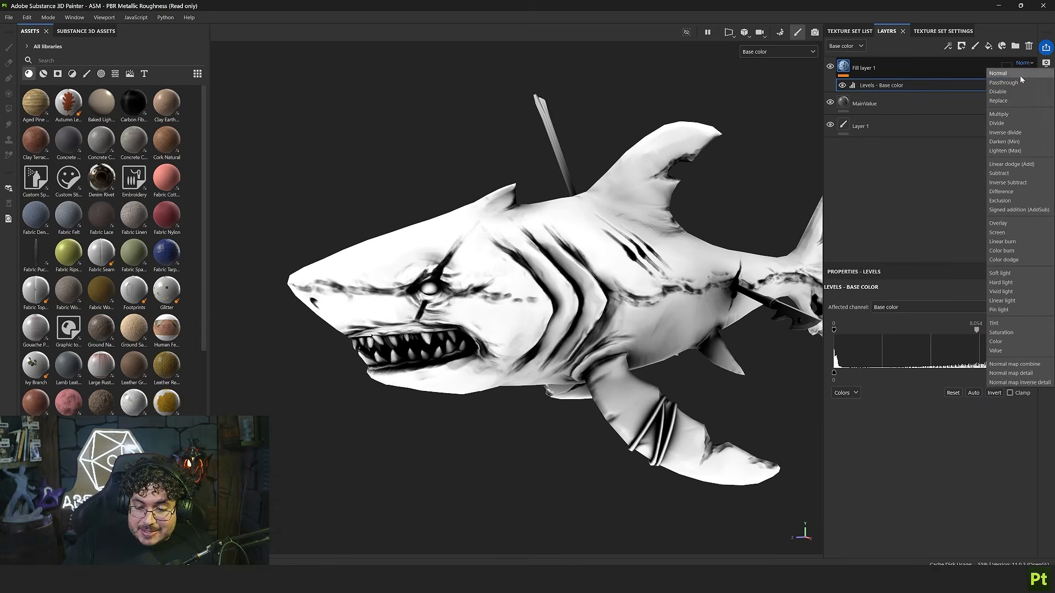
{"action": "left_click", "coordinate": [1000, 114]}
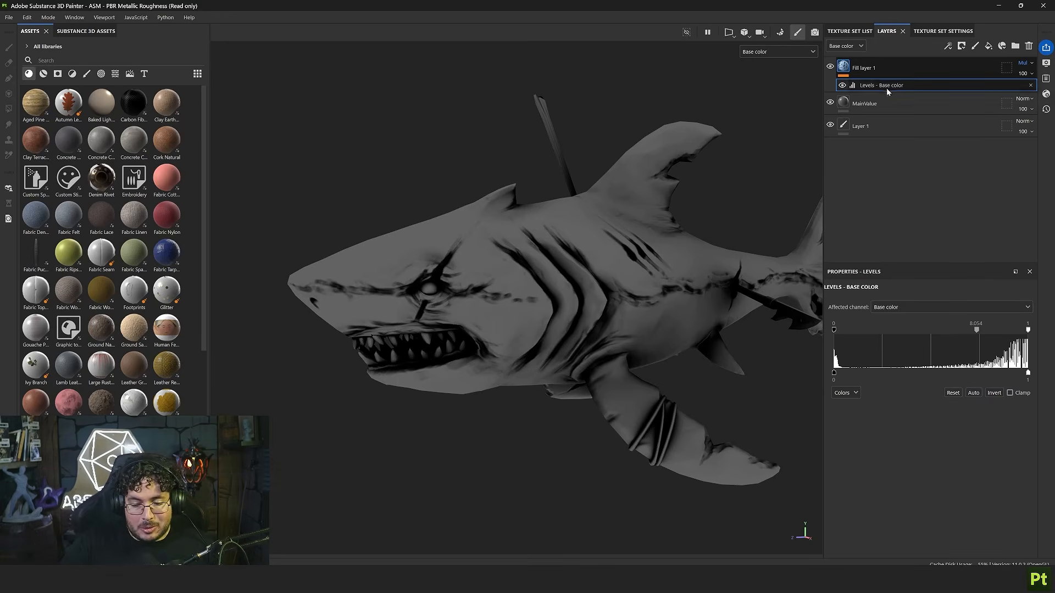
{"action": "left_click_drag", "start_coordinate": [511, 279], "coordinate": [686, 209], "text": "alt"}
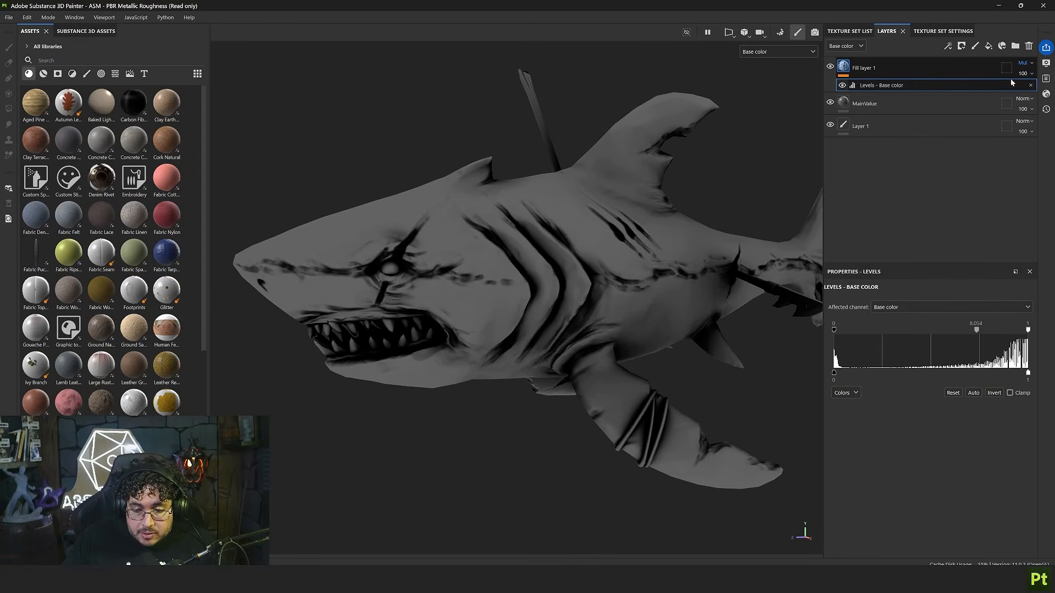
{"action": "mouse_move", "coordinate": [1045, 94]}
{"action": "left_mouse_down"}
{"action": "mouse_move", "coordinate": [1025, 93]}
{"action": "mouse_move", "coordinate": [1043, 94]}
{"action": "left_mouse_up"}
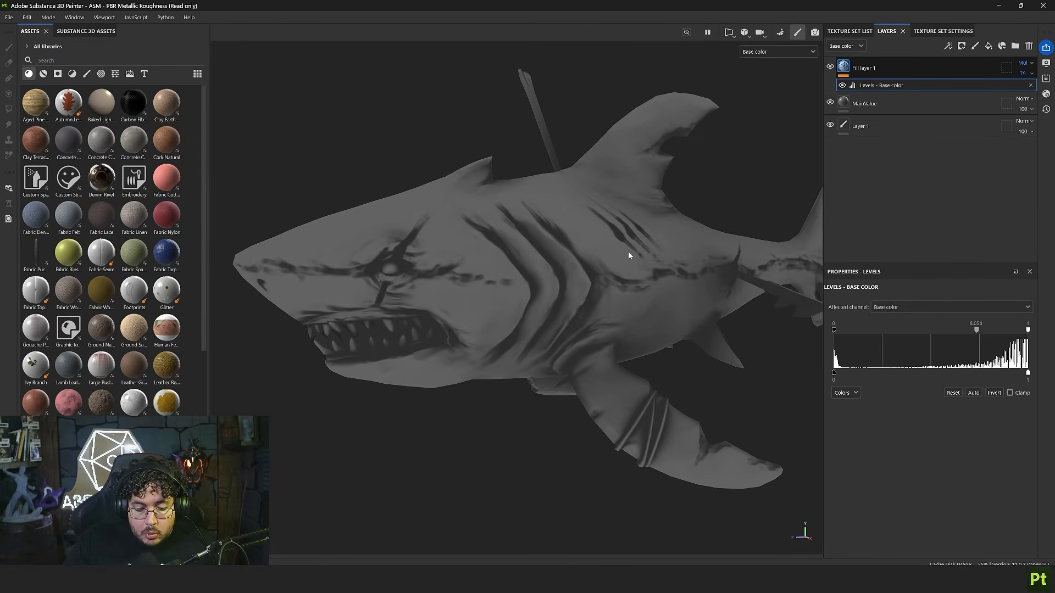
Rename the ambient occlusion layer AmbientOcclusion and add a fill layer above it with the black base color 000000
{"action": "scroll", "coordinate": [633, 285], "scroll_direction": "up", "scroll_amount": 2}
{"action": "left_click_drag", "start_coordinate": [632, 286], "coordinate": [549, 324], "text": "alt"}
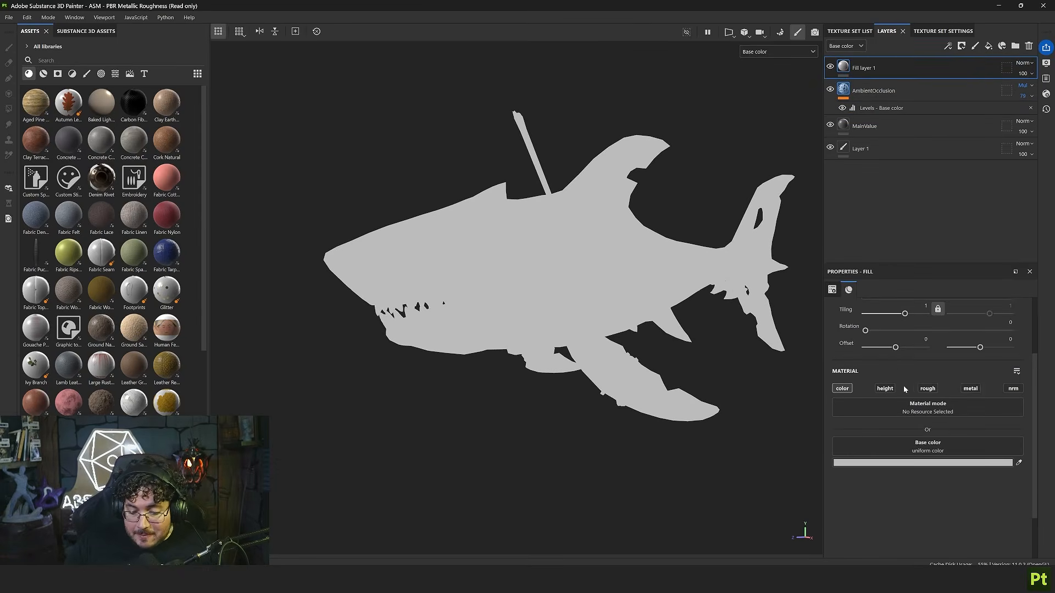
{"action": "left_click", "coordinate": [912, 462]}
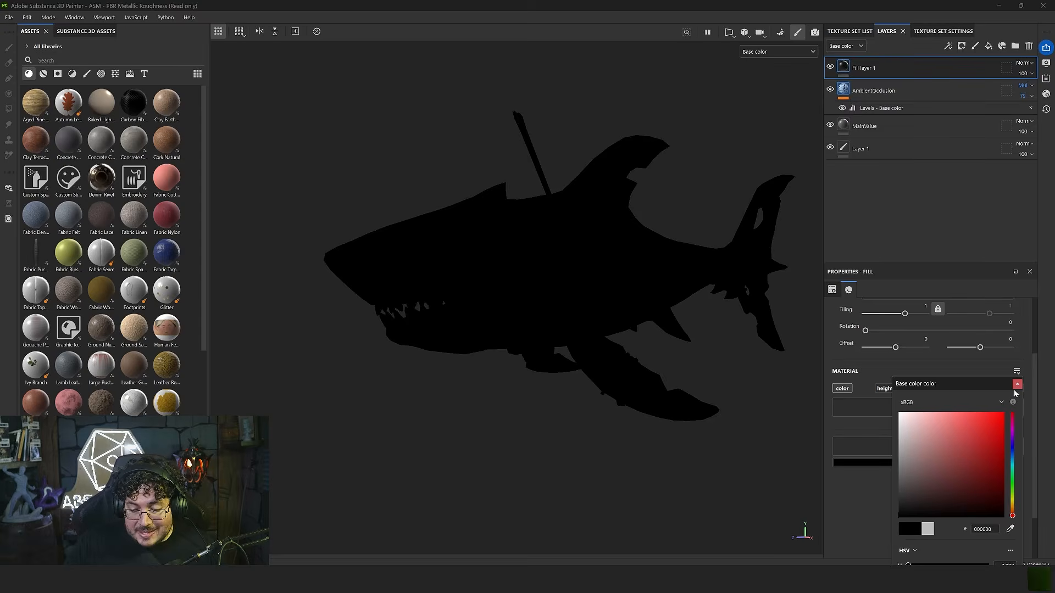
{"action": "left_click", "coordinate": [1017, 384]}
Add a black mask to the black fill layer and drive it with a Light generator
{"action": "right_click", "coordinate": [859, 70]}
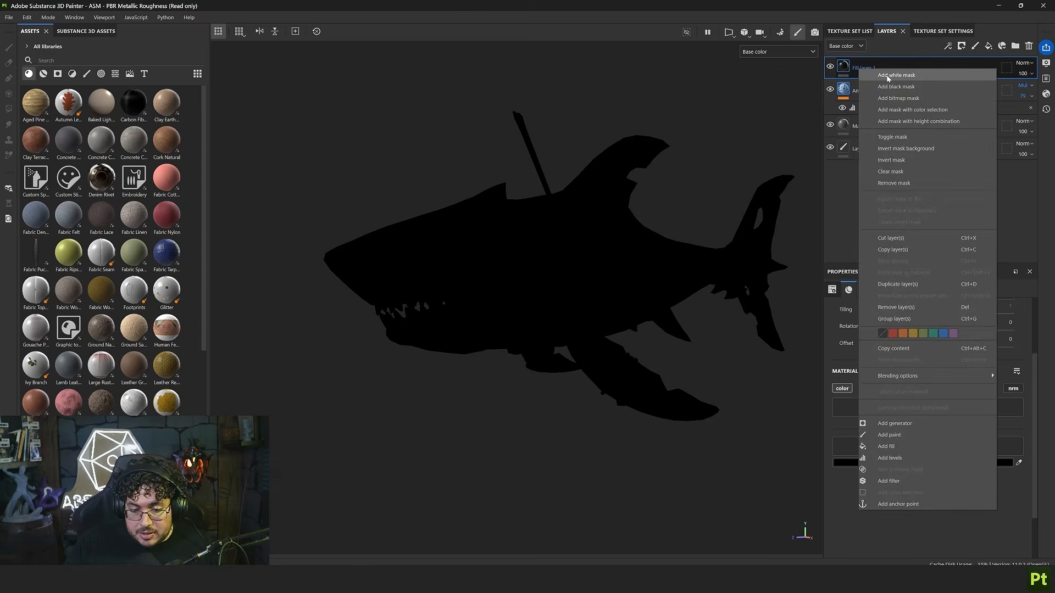
{"action": "left_click", "coordinate": [904, 76]}
{"action": "right_click", "coordinate": [859, 68]}
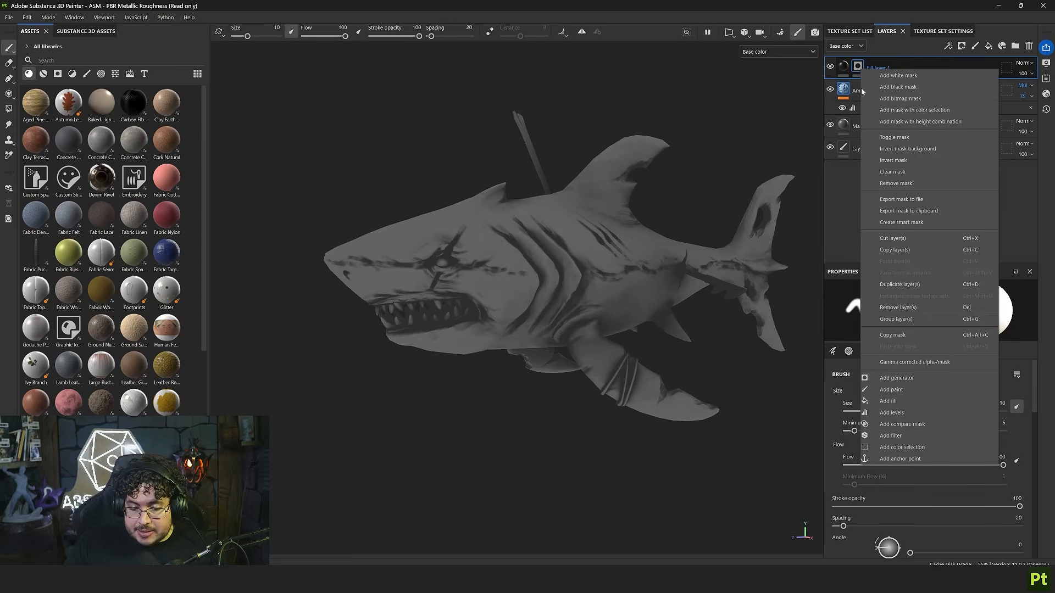
{"action": "left_click", "coordinate": [911, 378]}
{"action": "left_click", "coordinate": [915, 313]}
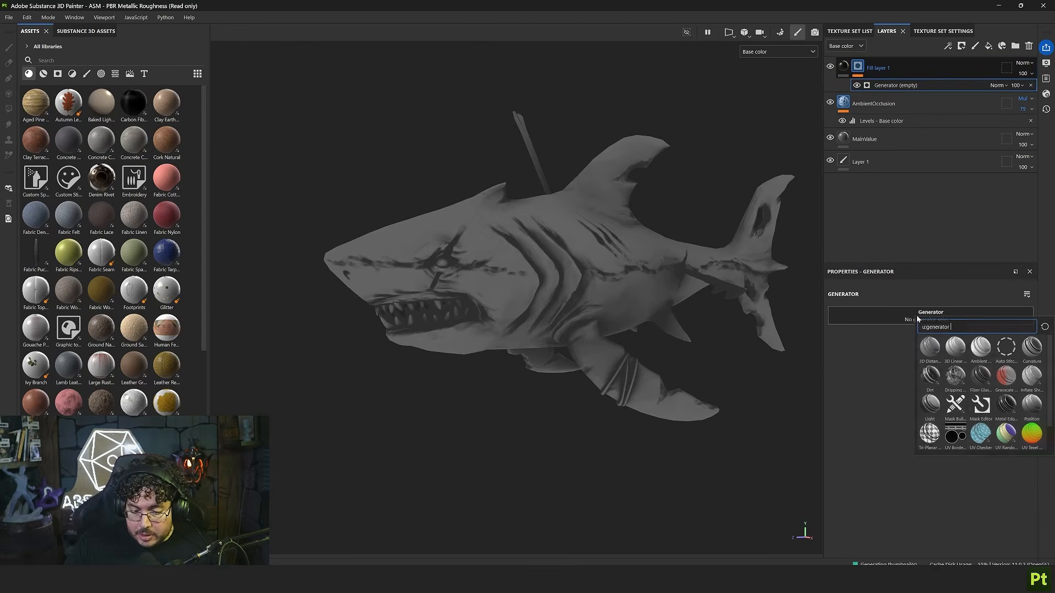
{"action": "left_click", "coordinate": [926, 403]}
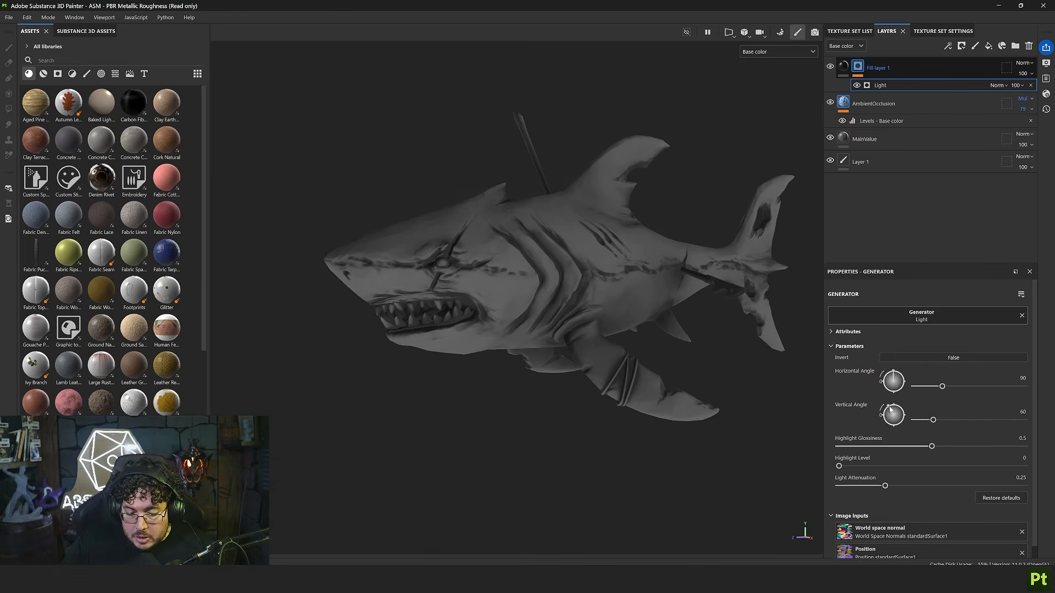
Set the Light generator's horizontal angle to 270, vertical angle to 271, highlight glossiness to 0.24 and highlight level to 0.52
{"action": "left_click_drag", "start_coordinate": [889, 408], "coordinate": [894, 407]}
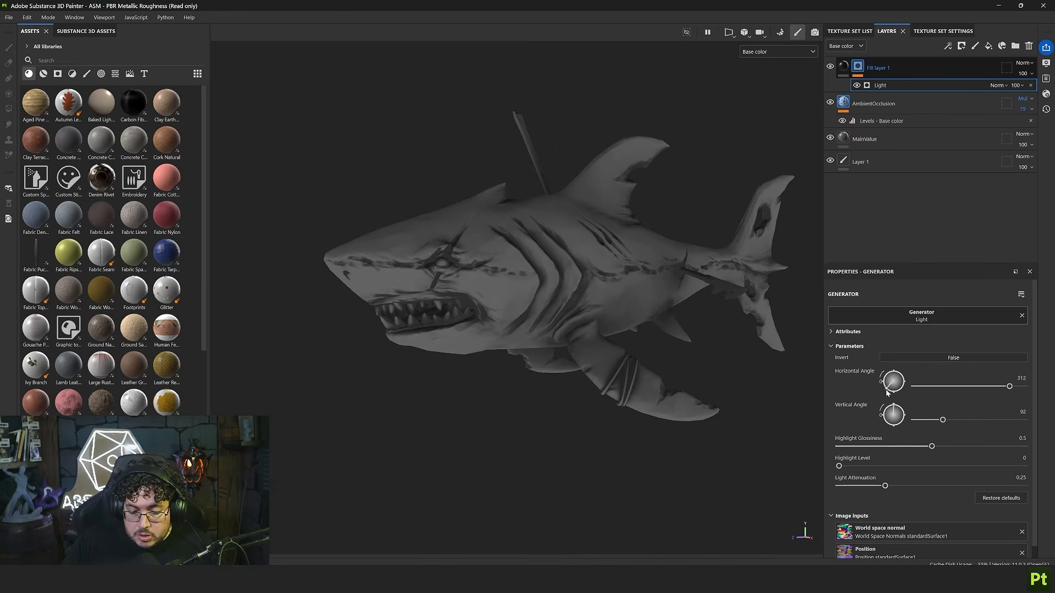
{"action": "left_click_drag", "start_coordinate": [901, 411], "coordinate": [894, 427]}
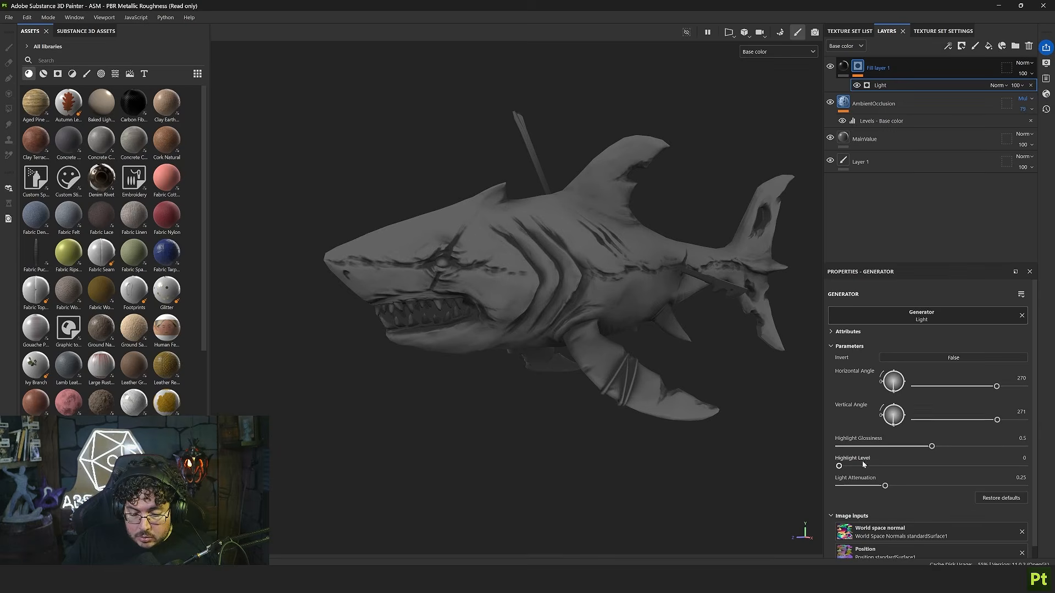
{"action": "left_click_drag", "start_coordinate": [963, 446], "coordinate": [935, 466]}
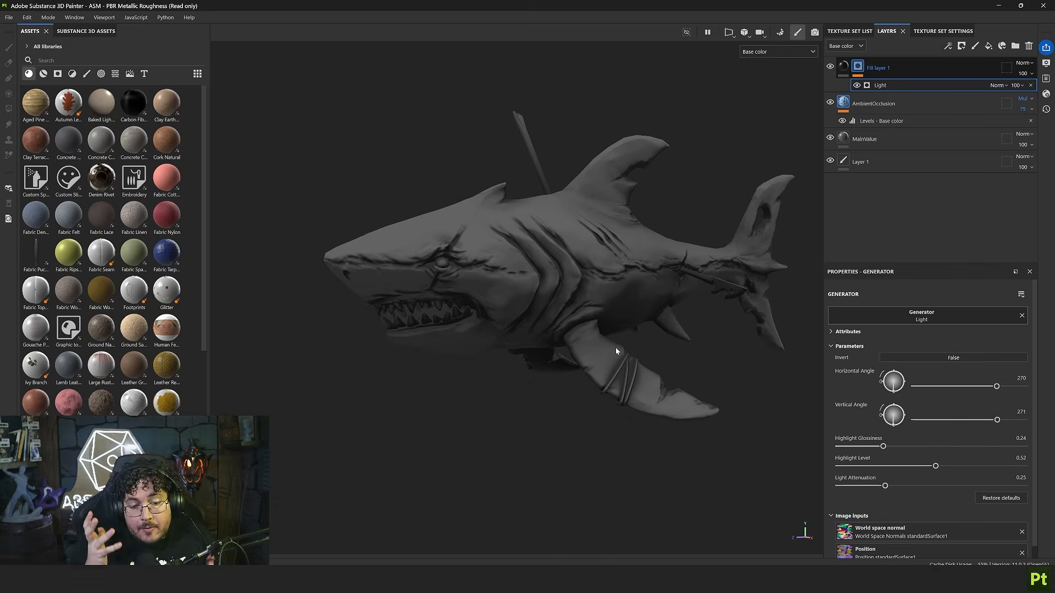
Set the black fill layer's blending mode to Multiply and its opacity to 85, comparing the shark with and without the shading layers
{"action": "left_click", "coordinate": [1023, 63]}
{"action": "left_click", "coordinate": [1003, 119]}
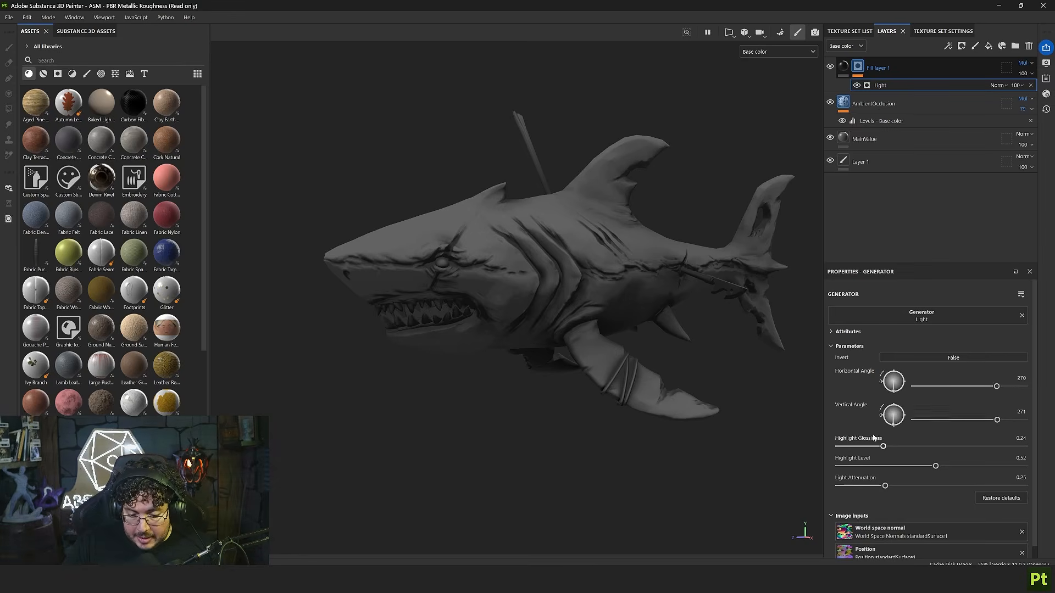
{"action": "left_click_drag", "start_coordinate": [1045, 95], "coordinate": [1044, 95]}
{"action": "left_click_drag", "start_coordinate": [583, 354], "coordinate": [542, 357], "text": "alt"}
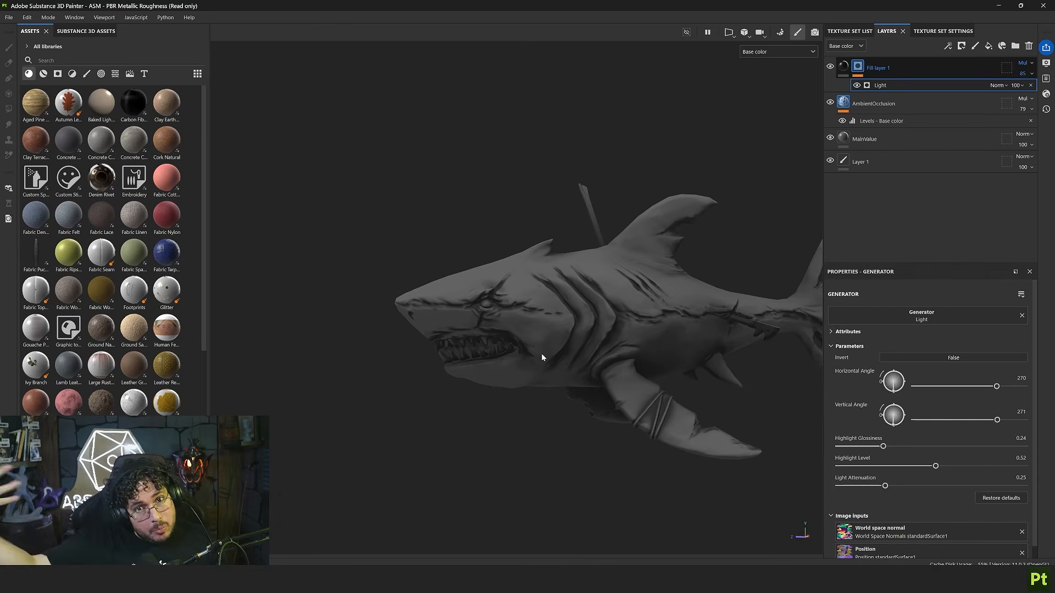
{"action": "key", "text": "f"}
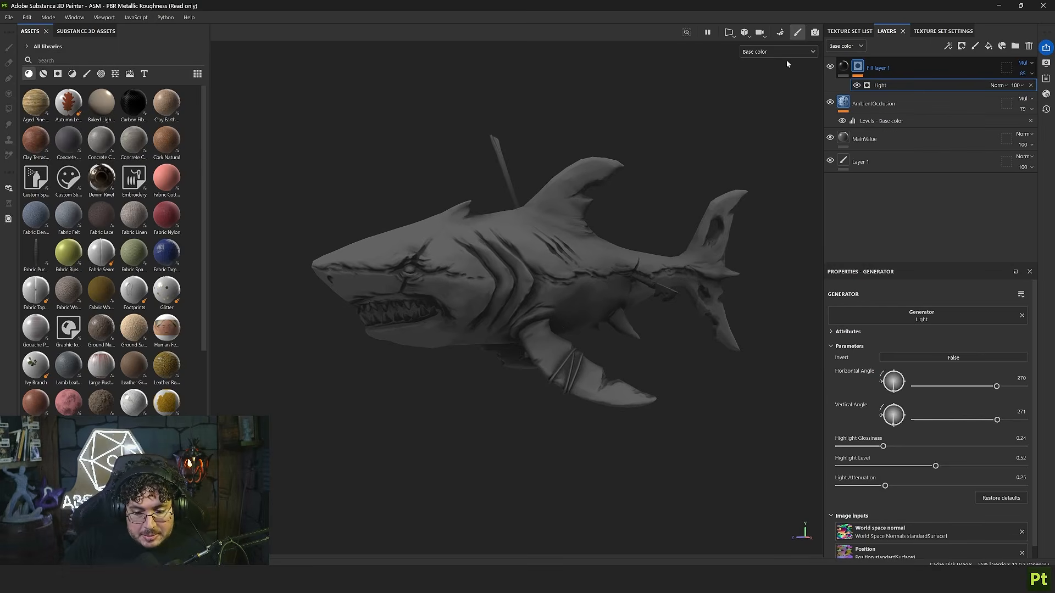
{"action": "left_click", "coordinate": [831, 67]}
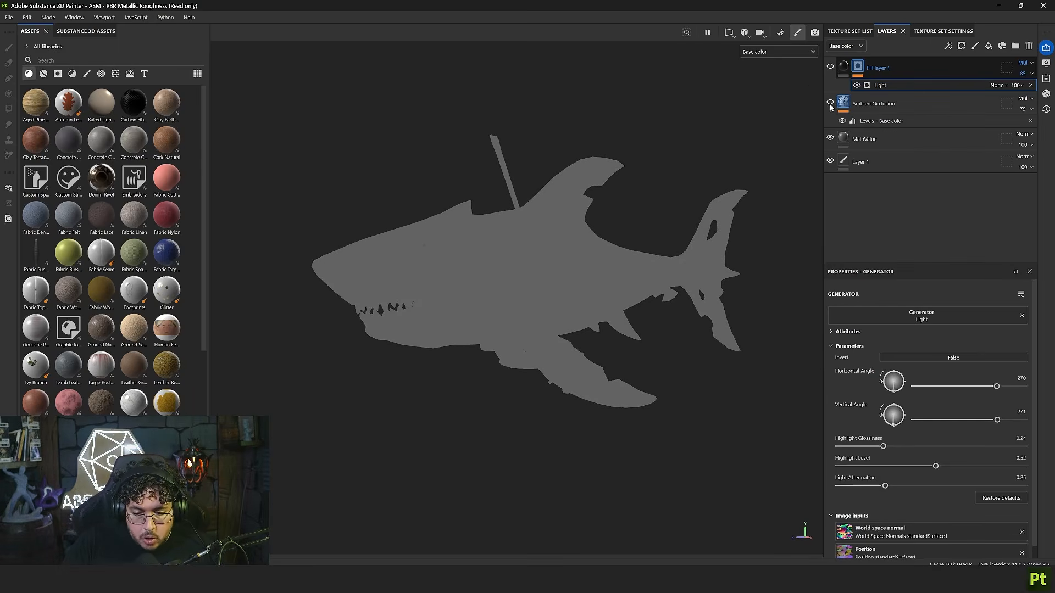
{"action": "left_click", "coordinate": [831, 104]}
{"action": "left_click", "coordinate": [832, 68]}
{"action": "left_click_drag", "start_coordinate": [612, 174], "coordinate": [628, 285], "text": "alt"}
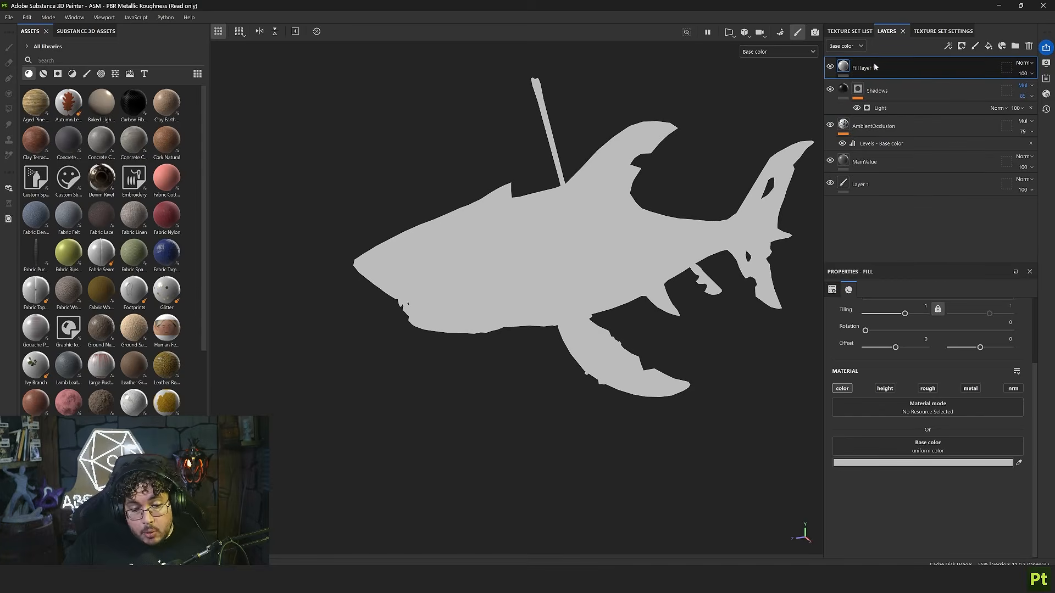
Rename the new fill layer Light and give it a black mask with a Light generator
{"action": "double_click", "coordinate": [872, 68]}
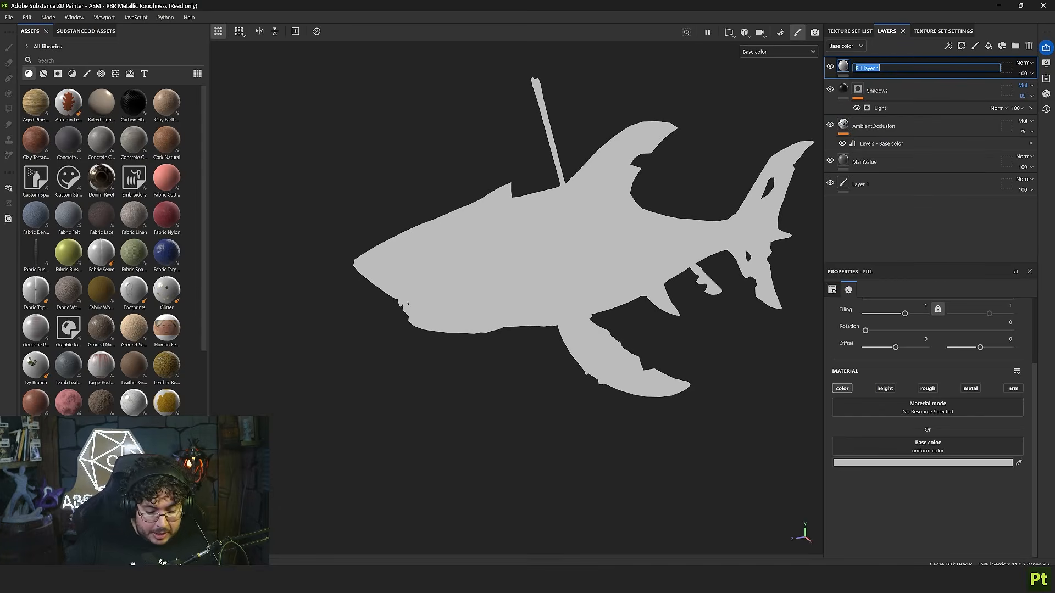
{"action": "key", "text": "Return"}
{"action": "right_click", "coordinate": [870, 67]}
{"action": "left_click", "coordinate": [904, 82]}
{"action": "right_click", "coordinate": [868, 69]}
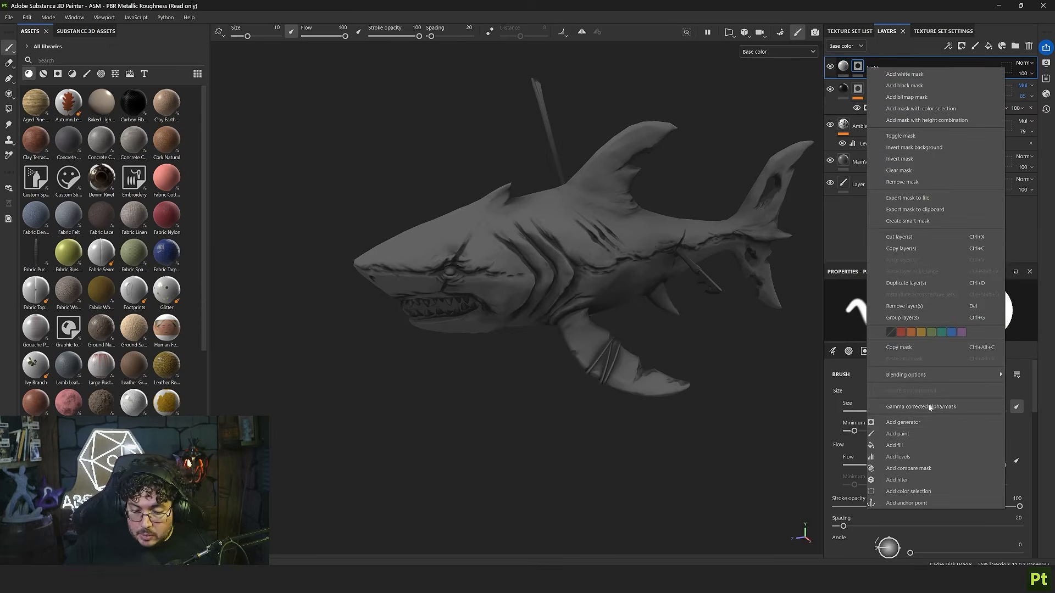
{"action": "left_click", "coordinate": [921, 421]}
{"action": "left_click", "coordinate": [902, 315]}
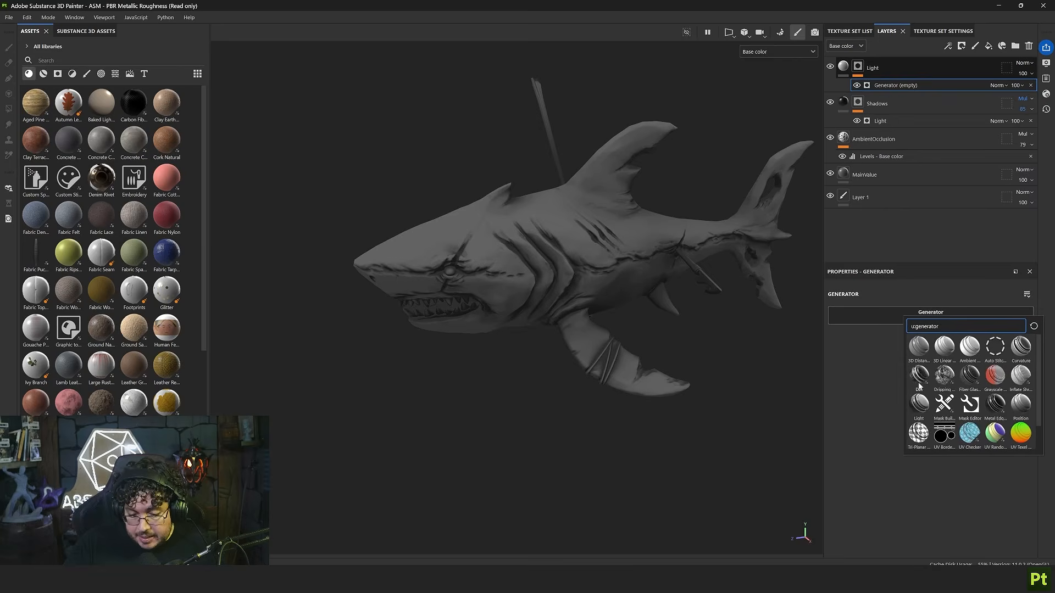
{"action": "left_click", "coordinate": [922, 410]}
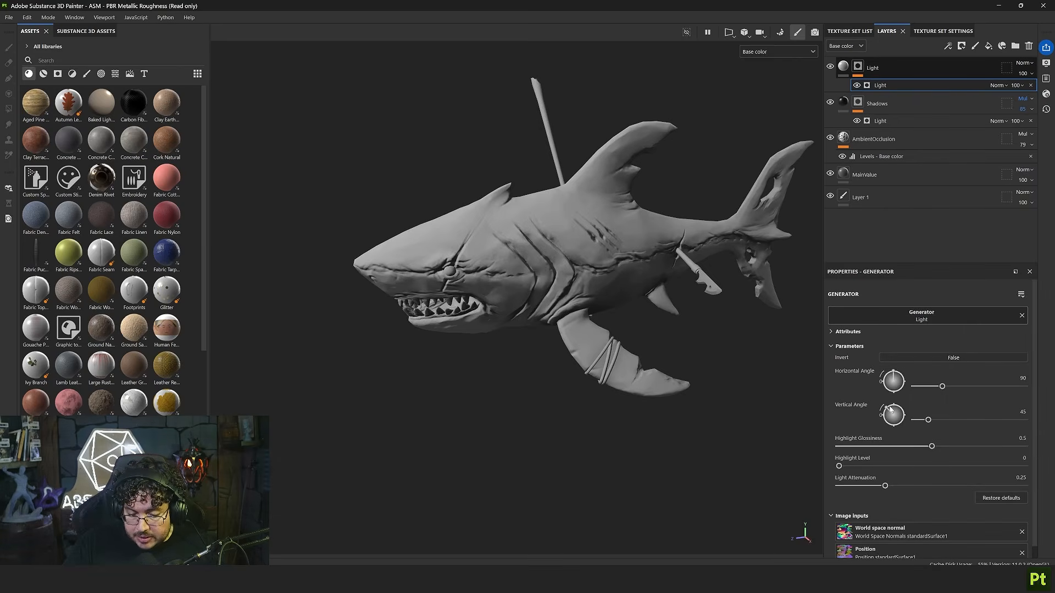
Set the Light layer's generator to a vertical angle of 92, highlight glossiness of 0.26 and highlight level of 0.56
{"action": "left_click_drag", "start_coordinate": [890, 410], "coordinate": [895, 406]}
{"action": "left_click_drag", "start_coordinate": [692, 295], "coordinate": [714, 286], "text": "alt"}
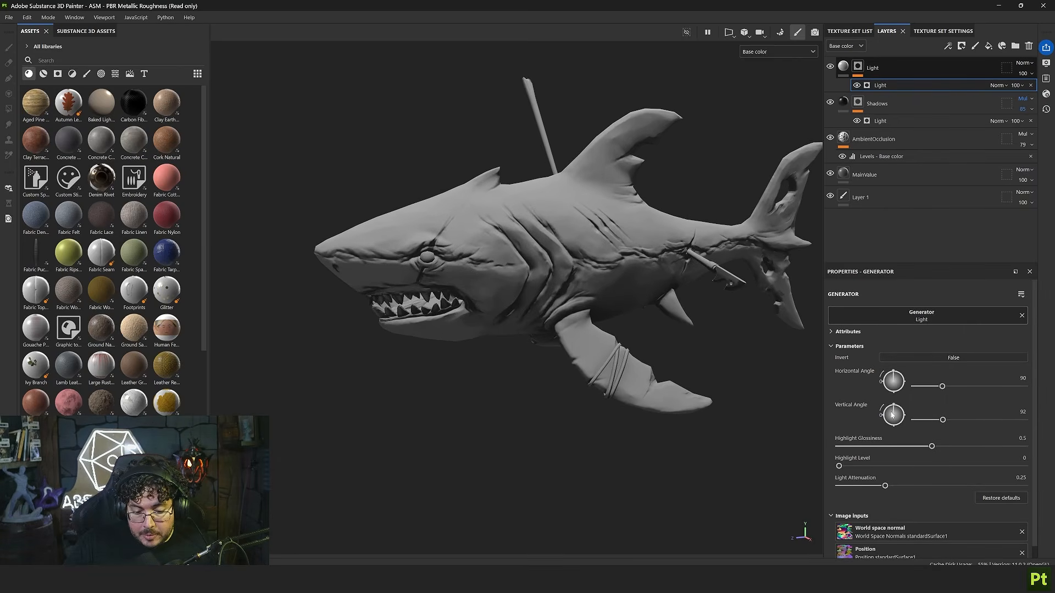
{"action": "left_click_drag", "start_coordinate": [928, 446], "coordinate": [943, 465]}
{"action": "left_click_drag", "start_coordinate": [610, 277], "coordinate": [640, 266], "text": "alt"}
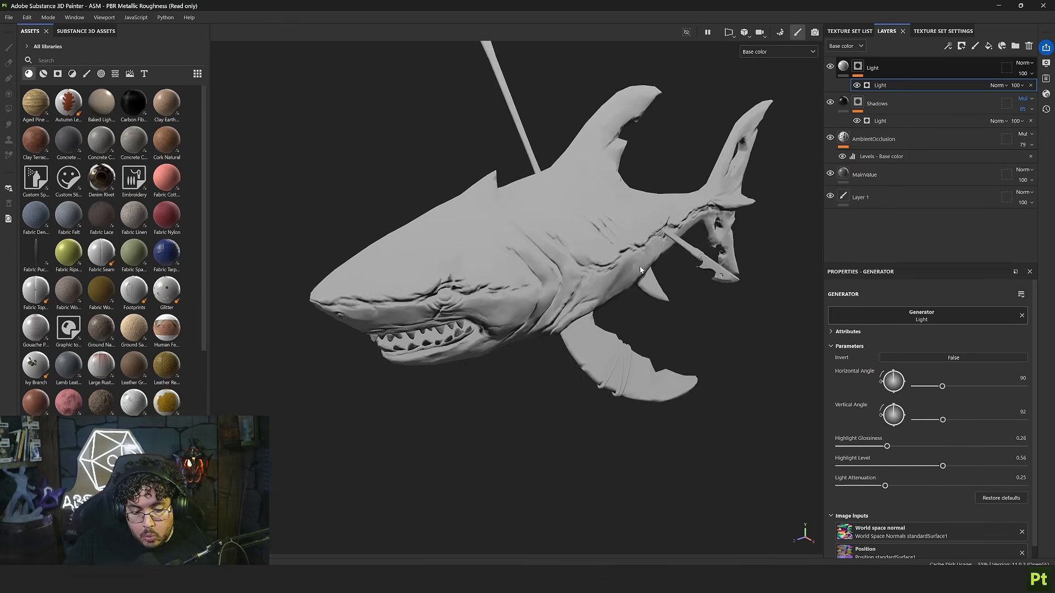
Reduce the Light generator's highlight level to 0.04 and set its light attenuation to 0.61
{"action": "scroll", "coordinate": [639, 266], "scroll_direction": "up", "scroll_amount": 3}
{"action": "left_click_drag", "start_coordinate": [506, 247], "coordinate": [591, 291], "text": "alt"}
{"action": "left_click_drag", "start_coordinate": [525, 253], "coordinate": [551, 214], "text": "alt"}
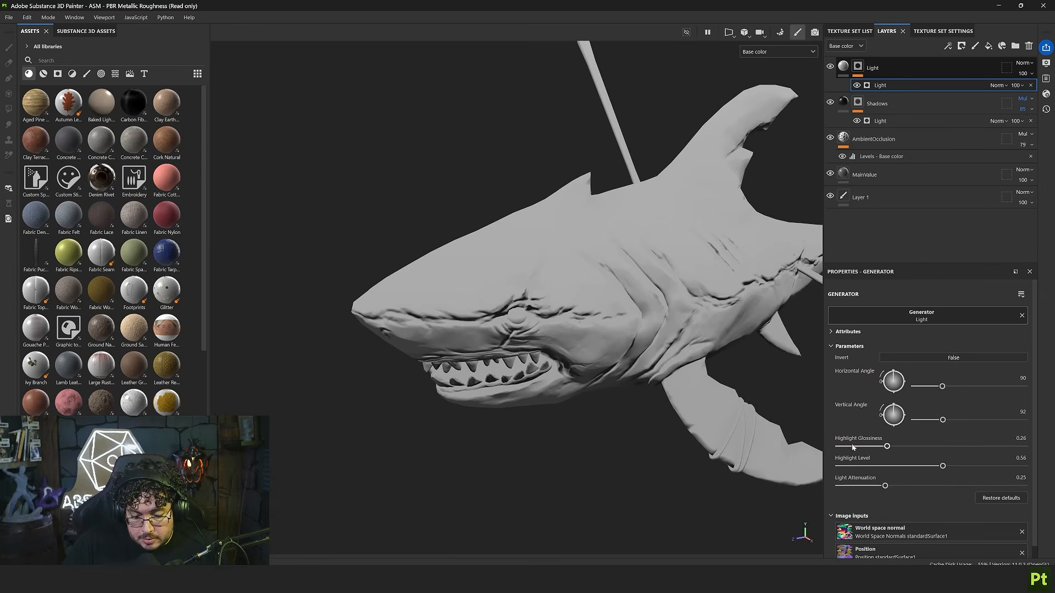
{"action": "left_click_drag", "start_coordinate": [942, 466], "coordinate": [854, 466]}
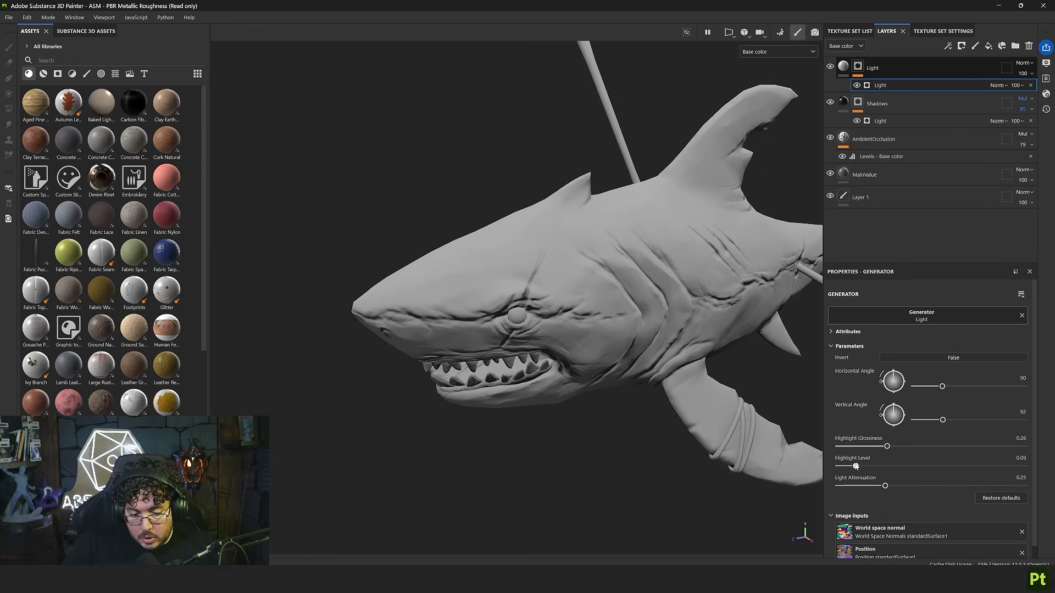
{"action": "scroll", "coordinate": [700, 426], "scroll_direction": "down", "scroll_amount": 3}
{"action": "left_click_drag", "start_coordinate": [700, 427], "coordinate": [704, 389], "text": "alt"}
{"action": "middle_click_drag", "start_coordinate": [791, 389], "coordinate": [690, 370], "text": "alt"}
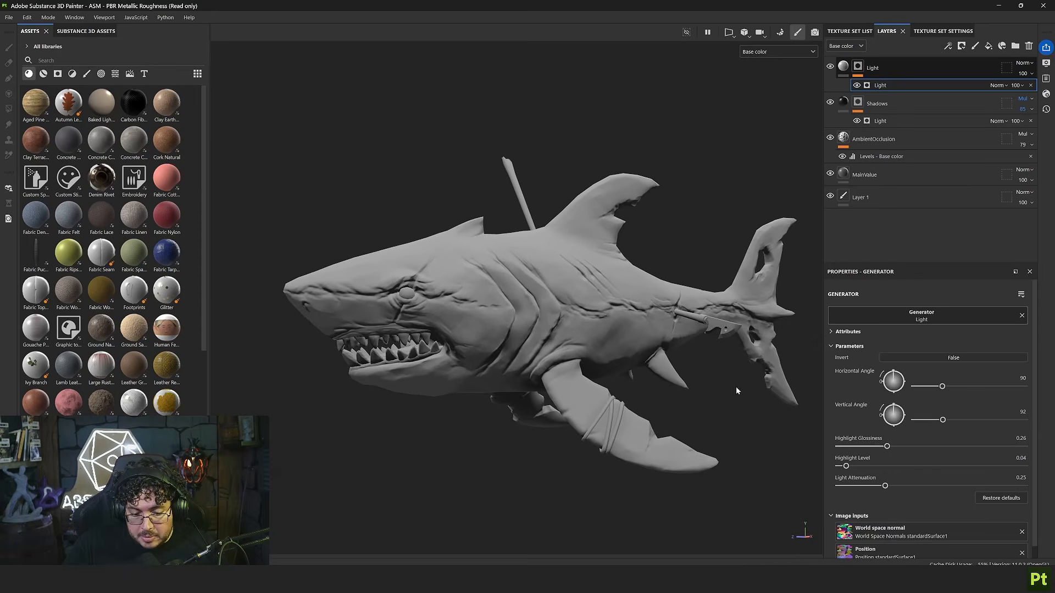
{"action": "mouse_move", "coordinate": [885, 487]}
{"action": "left_mouse_down"}
{"action": "mouse_move", "coordinate": [977, 489]}
{"action": "mouse_move", "coordinate": [948, 489]}
{"action": "left_mouse_up"}
Compare the shark with the Light layer hidden and shown to examine its effect
{"action": "left_click_drag", "start_coordinate": [621, 306], "coordinate": [676, 389], "text": "alt"}
{"action": "left_click", "coordinate": [830, 67]}
{"action": "left_click", "coordinate": [829, 67]}
{"action": "left_click", "coordinate": [829, 67]}
{"action": "left_click", "coordinate": [830, 67]}
{"action": "left_click_drag", "start_coordinate": [820, 74], "coordinate": [815, 80], "text": "alt"}
{"action": "left_click", "coordinate": [829, 67]}
{"action": "left_click", "coordinate": [829, 67]}
{"action": "left_click", "coordinate": [988, 46]}
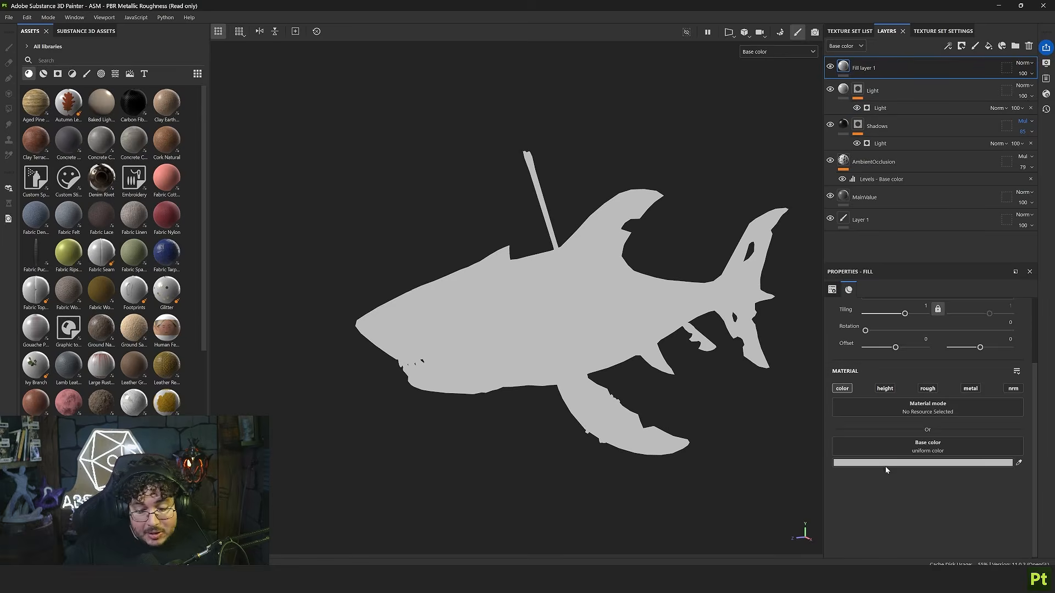
{"action": "right_click", "coordinate": [886, 62]}
{"action": "left_click", "coordinate": [912, 82]}
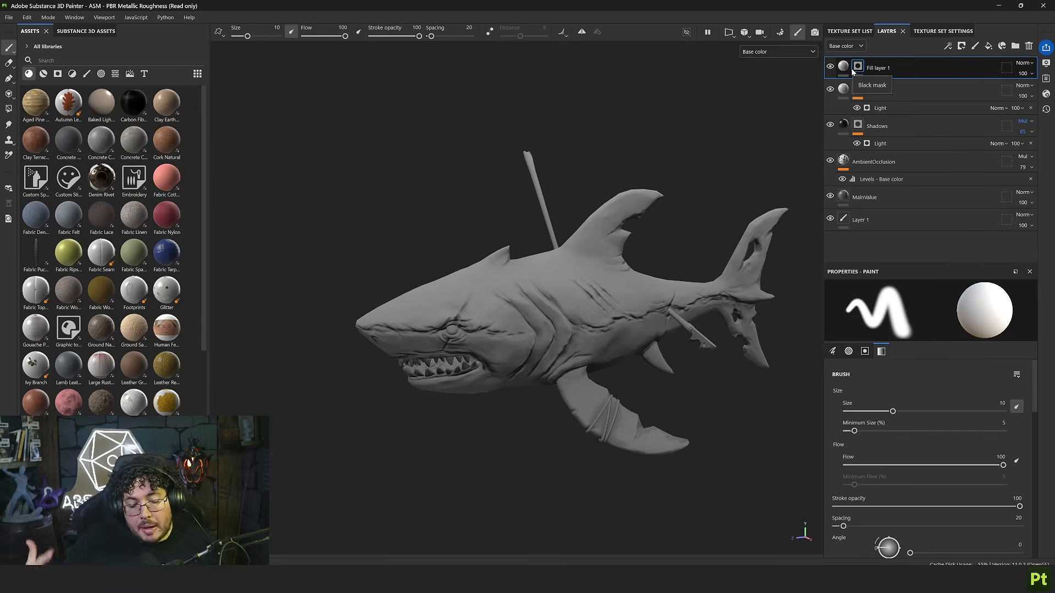
{"action": "key", "text": "Delete"}
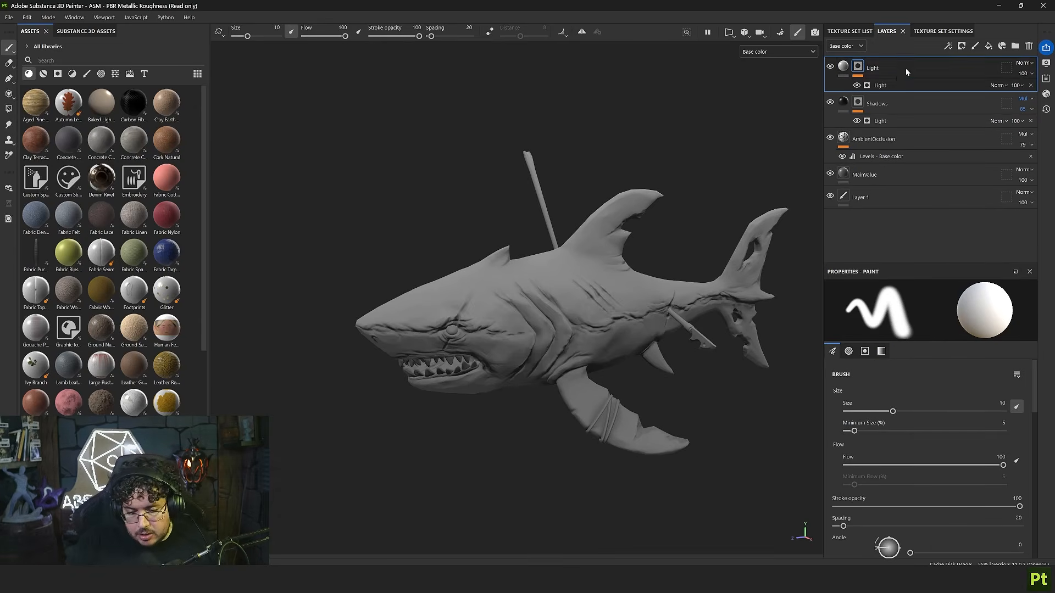
Duplicate the Light layer and set the copy's base color to red FD0000
{"action": "key", "text": "ctrl+d"}
{"action": "left_click", "coordinate": [882, 85]}
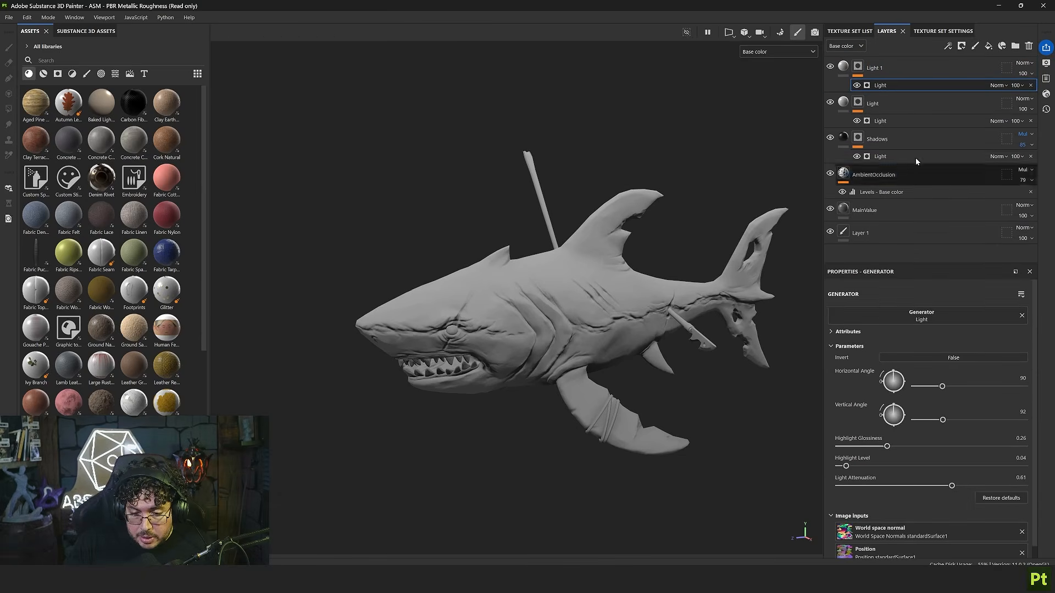
{"action": "key", "text": "Delete"}
{"action": "left_click", "coordinate": [878, 464]}
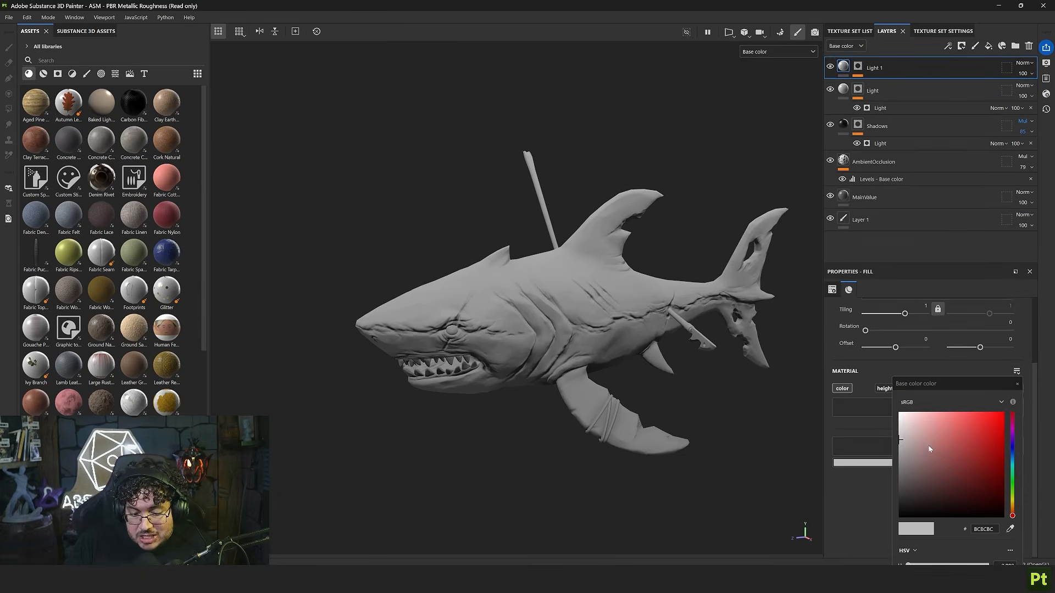
{"action": "left_click_drag", "start_coordinate": [928, 445], "coordinate": [1015, 402]}
{"action": "left_click", "coordinate": [1017, 385]}
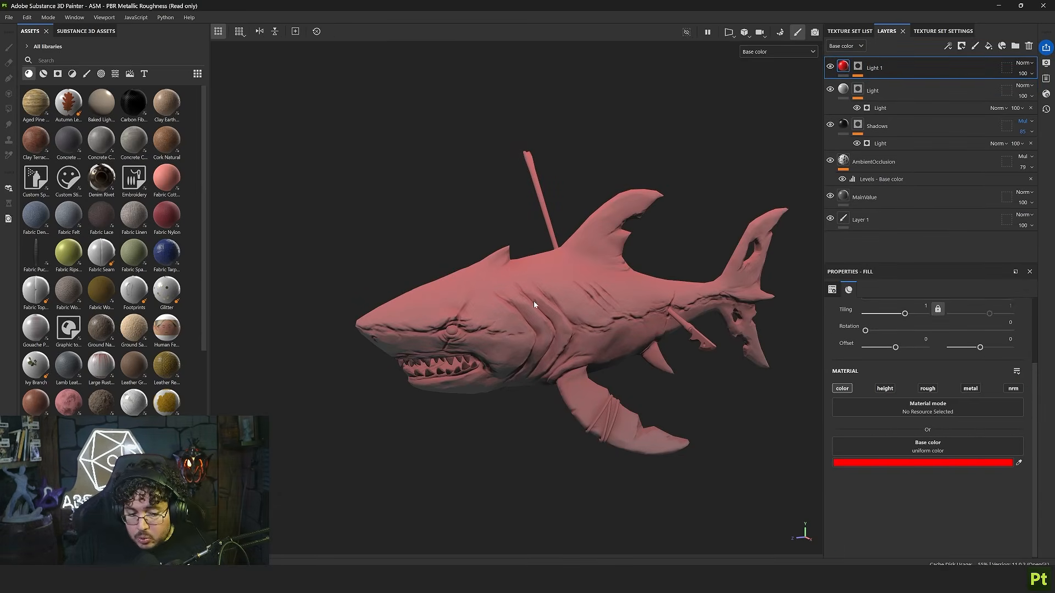
Set the duplicated layer's Light generator to a highlight glossiness of 0.8 and a highlight level of 0.34
{"action": "left_click", "coordinate": [858, 70]}
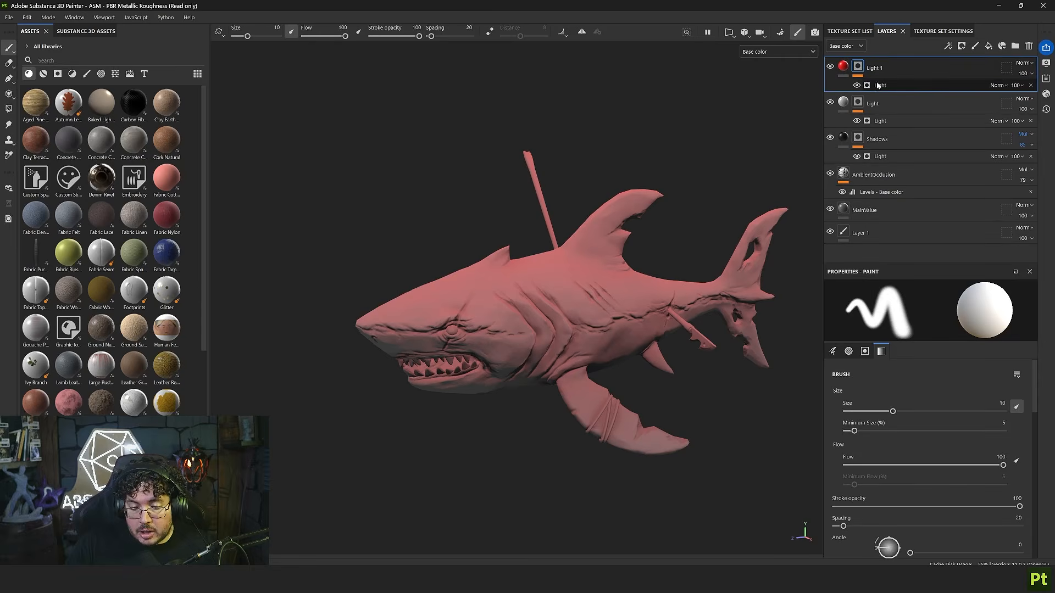
{"action": "left_click", "coordinate": [879, 86]}
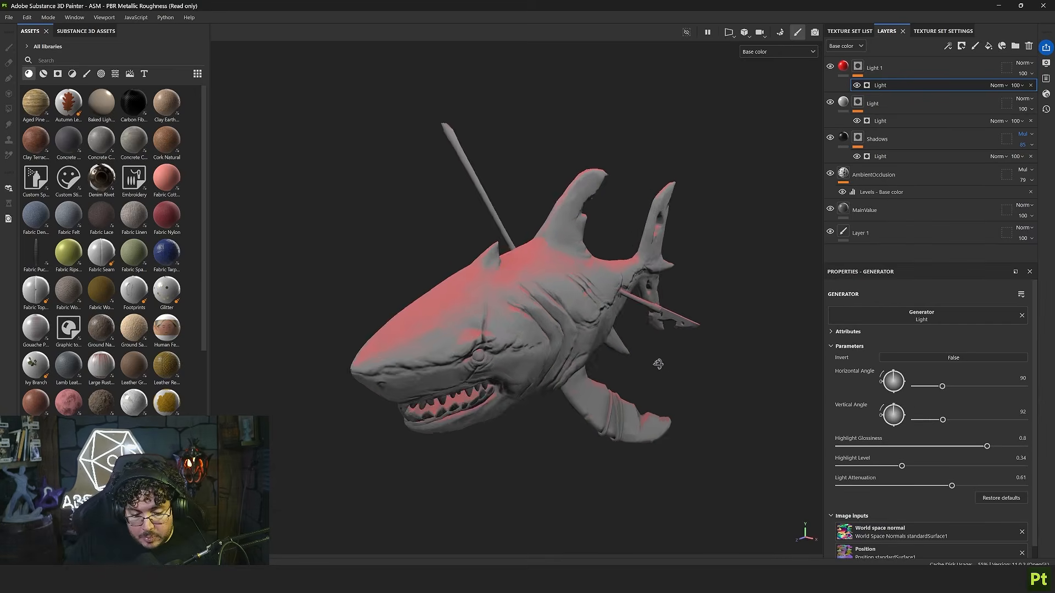
{"action": "left_click_drag", "start_coordinate": [657, 354], "coordinate": [769, 407], "text": "alt"}
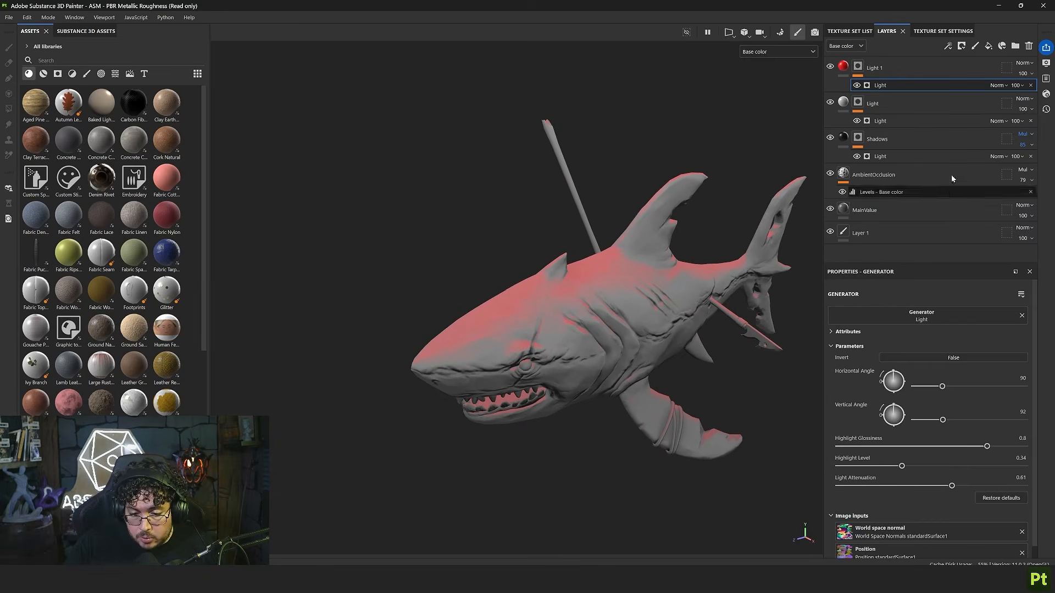
Change the base color of the Light 1 layer to white and compare the shark with and without it
{"action": "left_click", "coordinate": [843, 66]}
{"action": "left_click", "coordinate": [895, 466]}
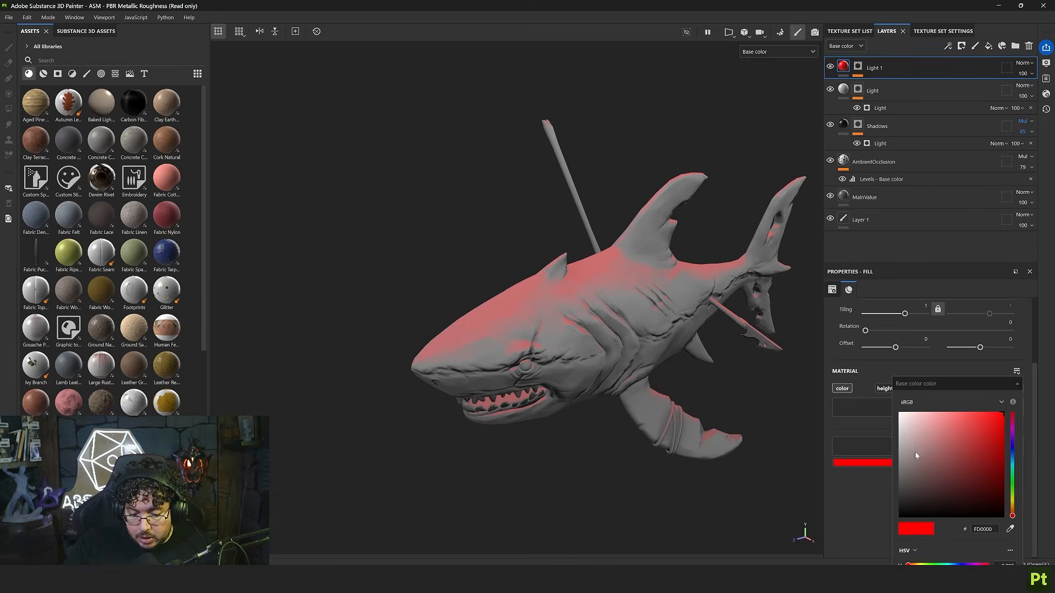
{"action": "left_click_drag", "start_coordinate": [915, 452], "coordinate": [862, 393]}
{"action": "left_click", "coordinate": [1016, 383]}
{"action": "left_click_drag", "start_coordinate": [737, 345], "coordinate": [659, 322], "text": "alt"}
{"action": "left_click", "coordinate": [830, 67]}
{"action": "left_click", "coordinate": [829, 66]}
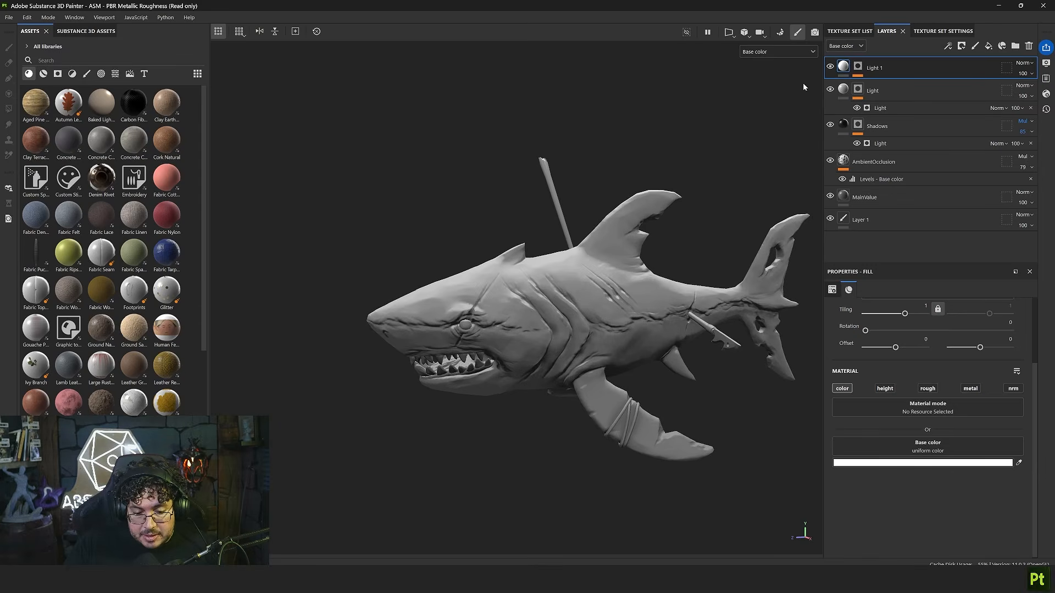
{"action": "left_click_drag", "start_coordinate": [571, 258], "coordinate": [584, 255], "text": "alt"}
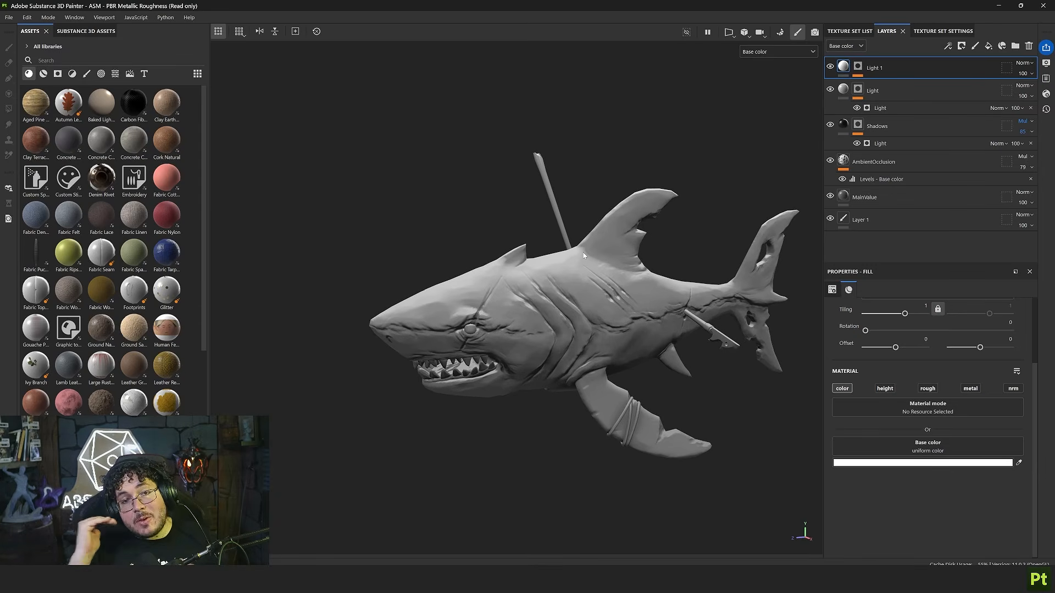
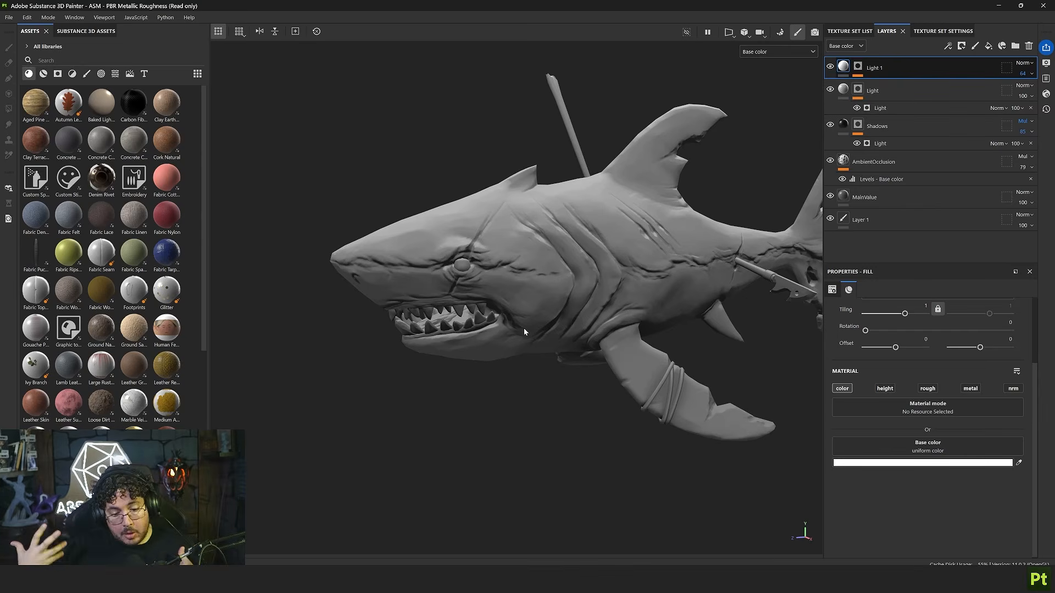
Add a fill layer above Light 1 with base color 2F2F2F and give it a black mask
{"action": "left_click", "coordinate": [989, 46]}
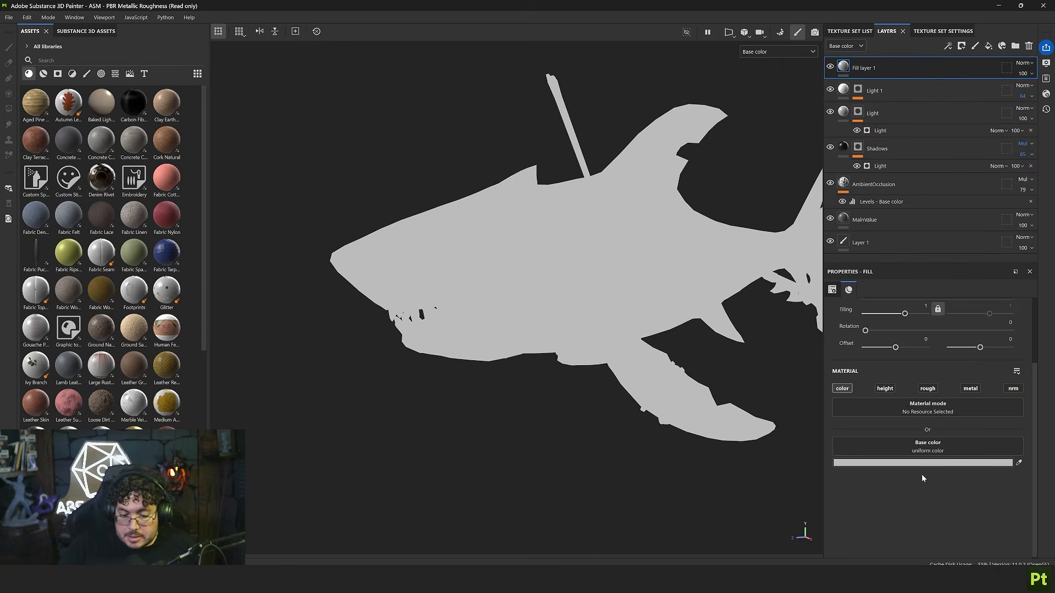
{"action": "left_click", "coordinate": [944, 465]}
{"action": "left_click_drag", "start_coordinate": [927, 479], "coordinate": [898, 498]}
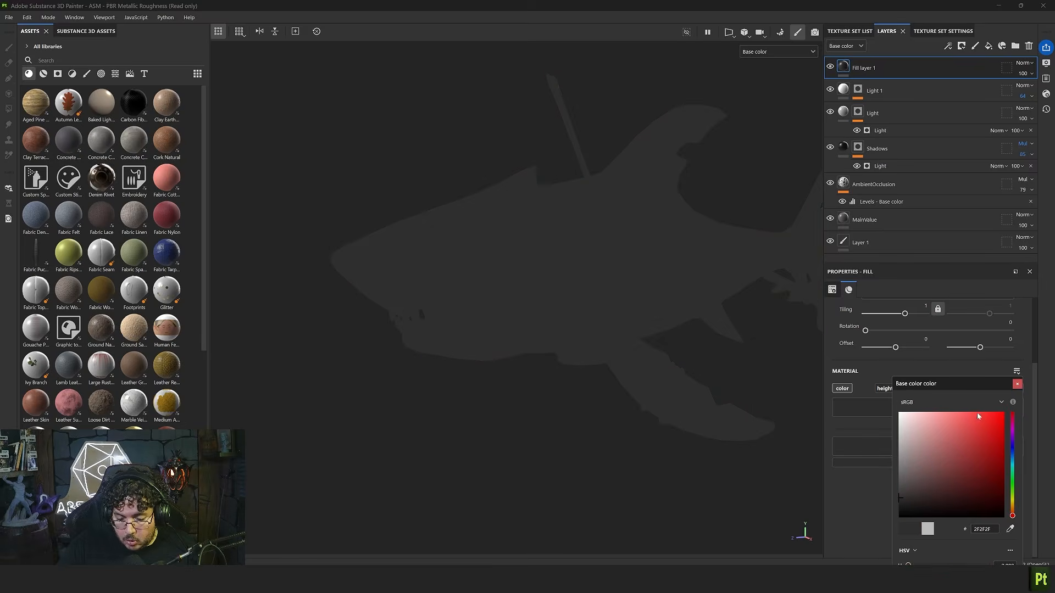
{"action": "left_click", "coordinate": [1016, 384]}
{"action": "right_click", "coordinate": [861, 67]}
{"action": "left_click", "coordinate": [885, 88]}
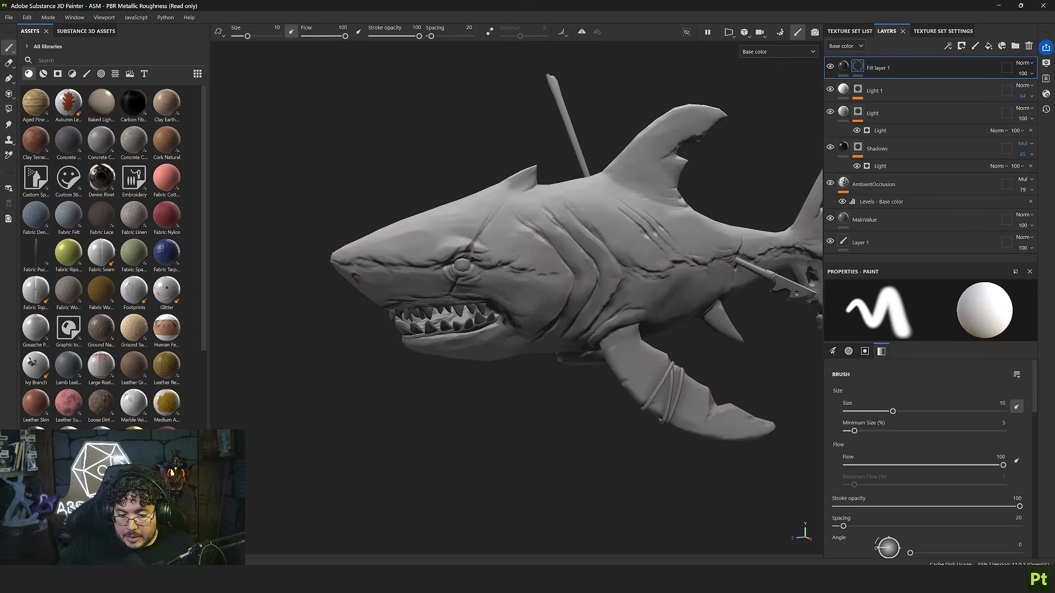
Mask the dark fill layer onto the spears and the ropes around the fin using mesh polygon fill
{"action": "left_click_drag", "start_coordinate": [578, 91], "coordinate": [529, 242], "text": "alt"}
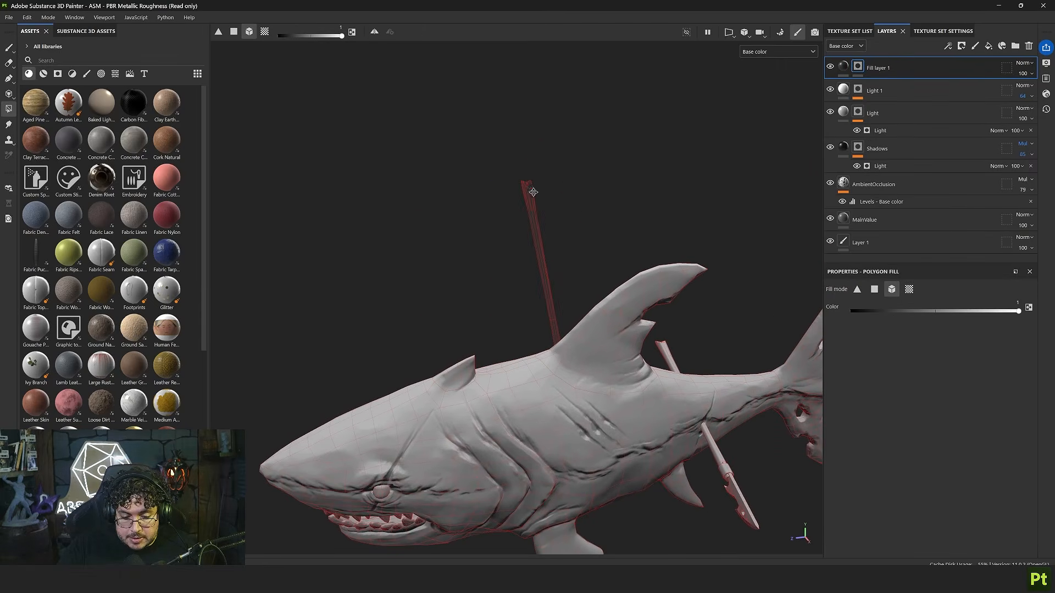
{"action": "left_click_drag", "start_coordinate": [532, 204], "coordinate": [636, 267], "text": "alt"}
{"action": "mouse_move", "coordinate": [660, 300]}
{"action": "left_mouse_down", "text": "alt"}
{"action": "mouse_move", "coordinate": [667, 269]}
{"action": "mouse_move", "coordinate": [660, 292]}
{"action": "left_mouse_up", "text": "alt"}
{"action": "middle_click_drag", "start_coordinate": [523, 365], "coordinate": [670, 338], "text": "alt"}
{"action": "scroll", "coordinate": [555, 262], "scroll_direction": "up", "scroll_amount": 3}
{"action": "scroll", "coordinate": [615, 268], "scroll_direction": "down", "scroll_amount": 4}
{"action": "left_click_drag", "start_coordinate": [510, 198], "coordinate": [479, 210], "text": "alt"}
{"action": "scroll", "coordinate": [479, 211], "scroll_direction": "up", "scroll_amount": 1}
{"action": "left_click_drag", "start_coordinate": [584, 247], "coordinate": [486, 248], "text": "alt"}
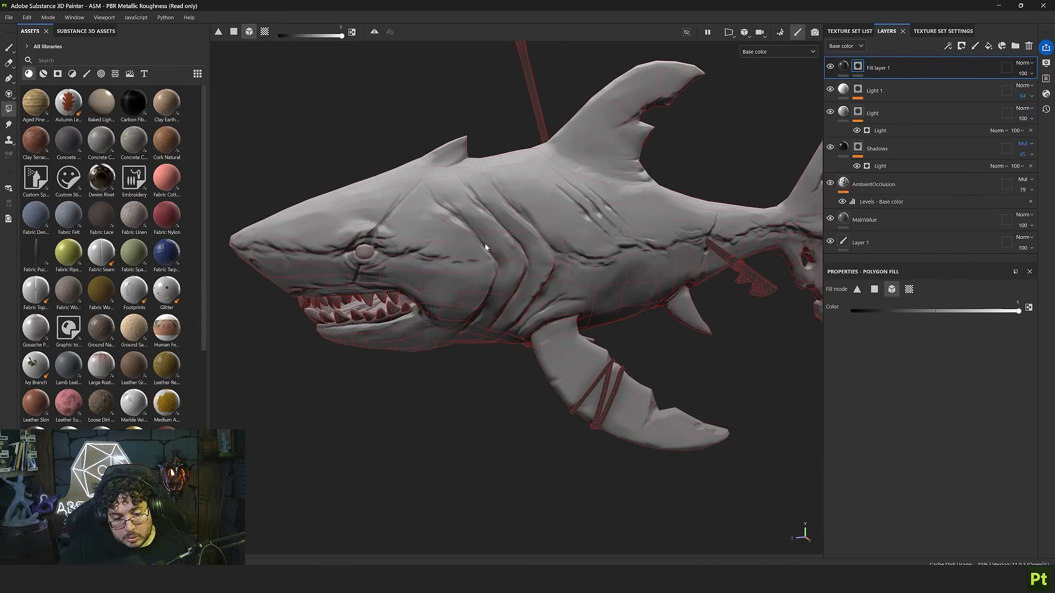
{"action": "scroll", "coordinate": [485, 247], "scroll_direction": "down", "scroll_amount": 3}
{"action": "key", "text": "1"}
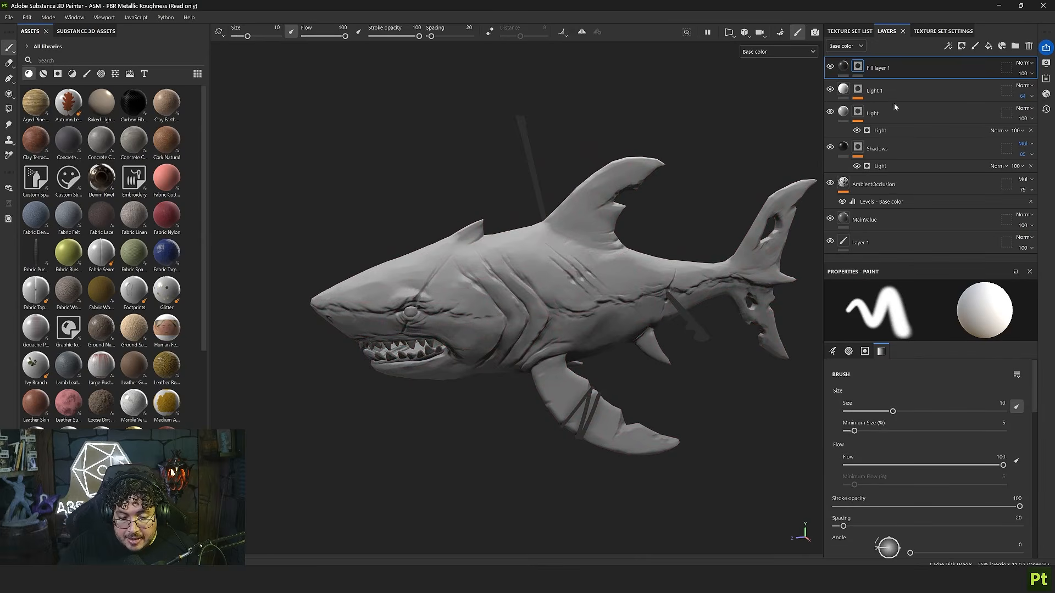
Set the blend mode of Fill layer 1 to Multiply and inspect the weapon near the tail
{"action": "left_click", "coordinate": [1024, 64]}
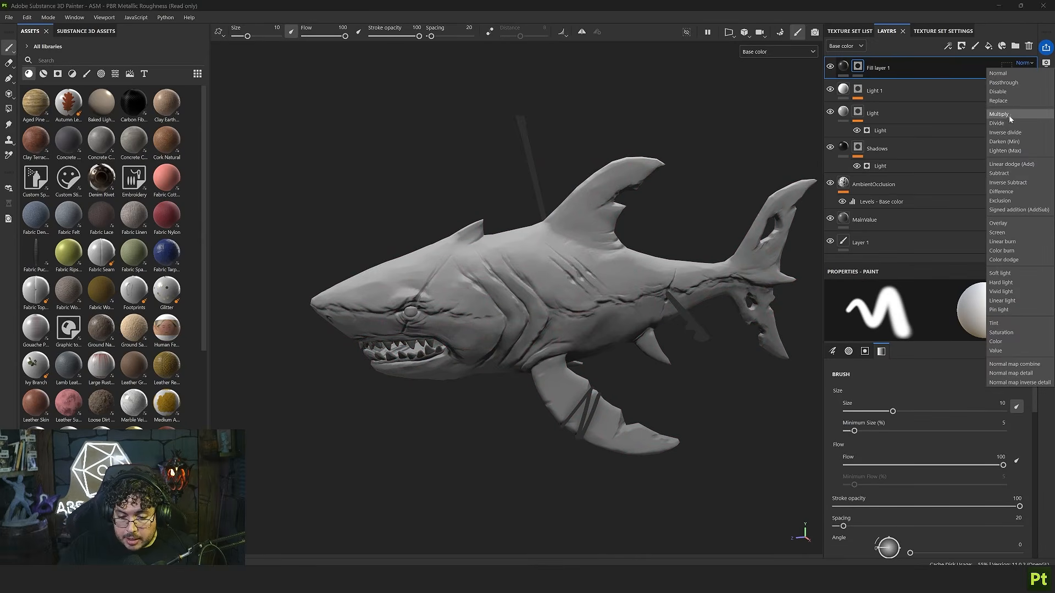
{"action": "left_click", "coordinate": [1008, 117]}
{"action": "scroll", "coordinate": [447, 292], "scroll_direction": "up", "scroll_amount": 5}
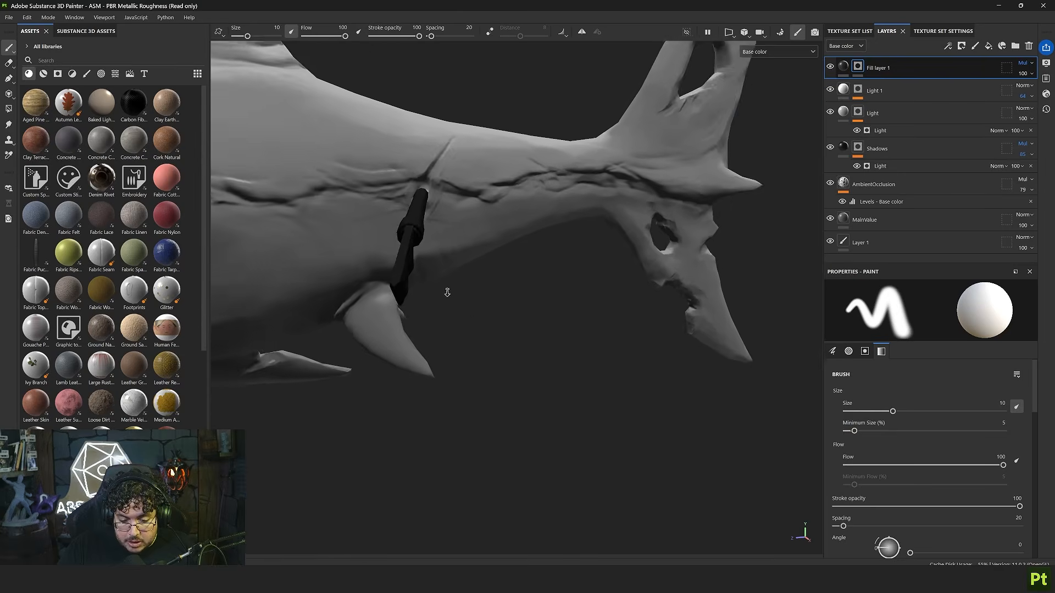
{"action": "left_click_drag", "start_coordinate": [447, 292], "coordinate": [777, 207], "text": "alt"}
Lower the opacity of Fill layer 1 to 63, checking the weapons and ropes against the shark's body
{"action": "left_click", "coordinate": [1023, 74]}
{"action": "mouse_move", "coordinate": [1030, 91]}
{"action": "left_mouse_down"}
{"action": "mouse_move", "coordinate": [1018, 92]}
{"action": "mouse_move", "coordinate": [1030, 93]}
{"action": "left_mouse_up"}
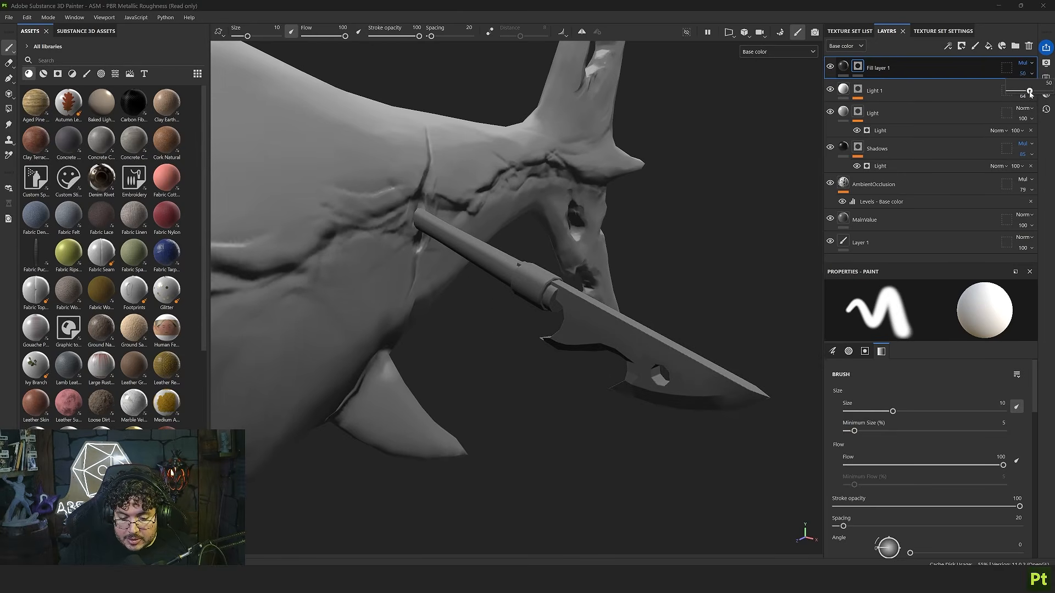
{"action": "left_click_drag", "start_coordinate": [495, 274], "coordinate": [416, 309], "text": "alt"}
{"action": "scroll", "coordinate": [416, 309], "scroll_direction": "down", "scroll_amount": 5}
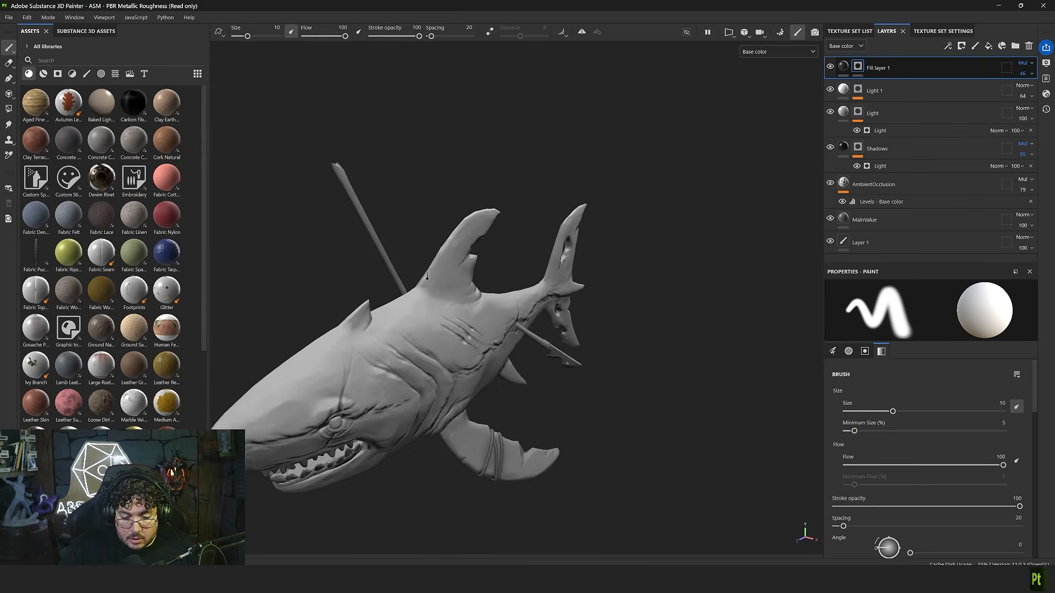
{"action": "scroll", "coordinate": [416, 309], "scroll_direction": "up", "scroll_amount": 3}
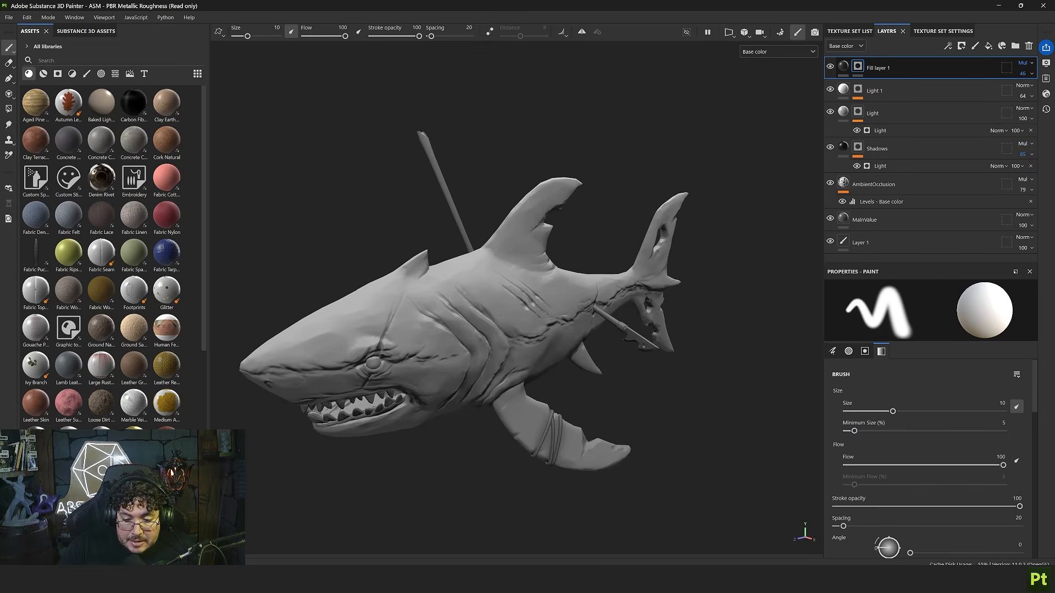
{"action": "left_click_drag", "start_coordinate": [1028, 92], "coordinate": [1030, 92]}
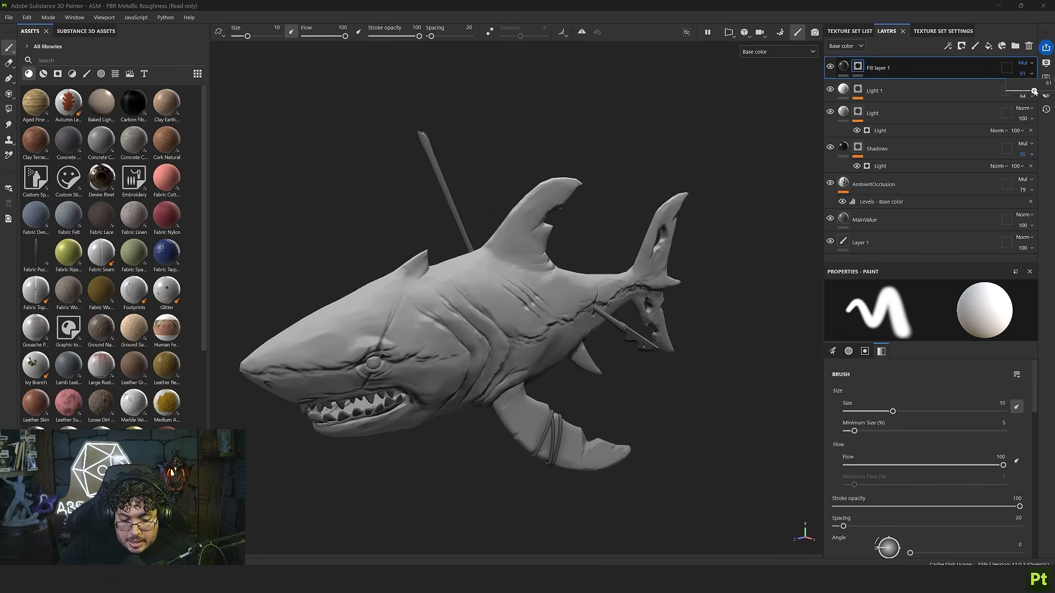
{"action": "left_click_drag", "start_coordinate": [589, 228], "coordinate": [639, 298], "text": "alt"}
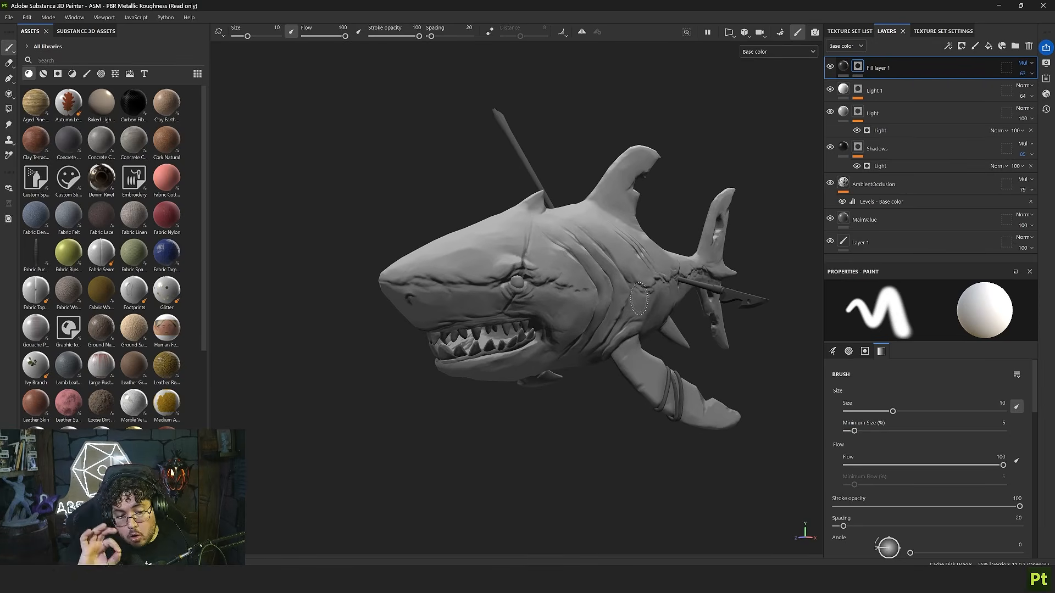
{"action": "left_click_drag", "start_coordinate": [642, 285], "coordinate": [555, 277], "text": "alt"}
Add another fill layer on top in the default light grey and give it a black mask
{"action": "left_click", "coordinate": [988, 45]}
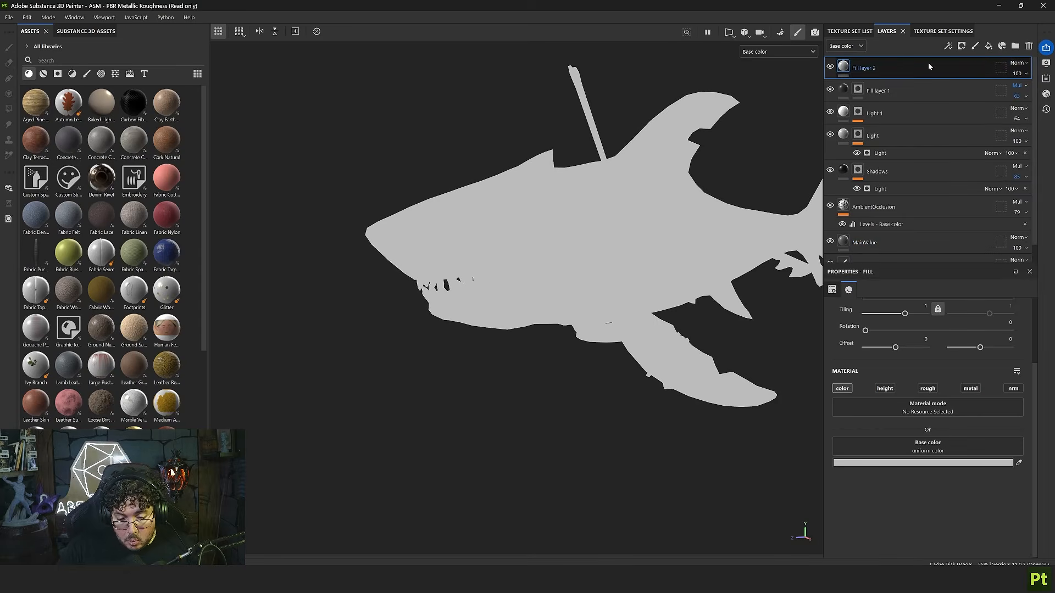
{"action": "right_click", "coordinate": [892, 68]}
{"action": "left_click", "coordinate": [923, 84]}
Mask Fill layer 2 onto the teeth and eye with polygon fill, removing the body mesh from the mask with value 0
{"action": "key", "text": "4"}
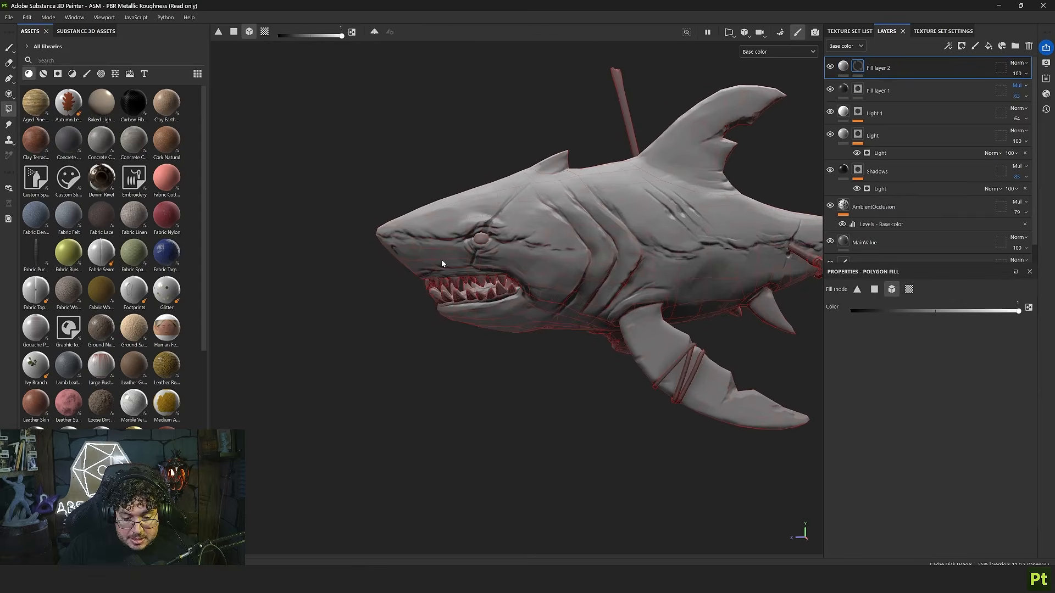
{"action": "left_click_drag", "start_coordinate": [441, 259], "coordinate": [526, 251], "text": "alt"}
{"action": "scroll", "coordinate": [527, 239], "scroll_direction": "up", "scroll_amount": 3}
{"action": "left_click_drag", "start_coordinate": [579, 99], "coordinate": [296, 388]}
{"action": "key", "text": "x"}
{"action": "left_click", "coordinate": [594, 332]}
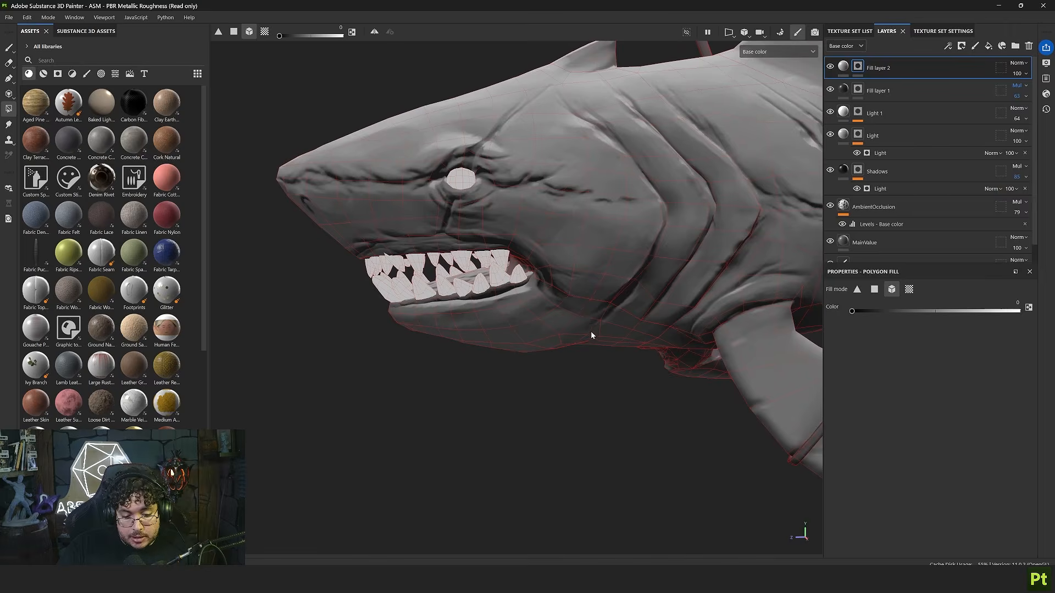
{"action": "key", "text": "1"}
{"action": "left_click_drag", "start_coordinate": [511, 392], "coordinate": [610, 384], "text": "alt"}
{"action": "scroll", "coordinate": [610, 385], "scroll_direction": "up", "scroll_amount": 2}
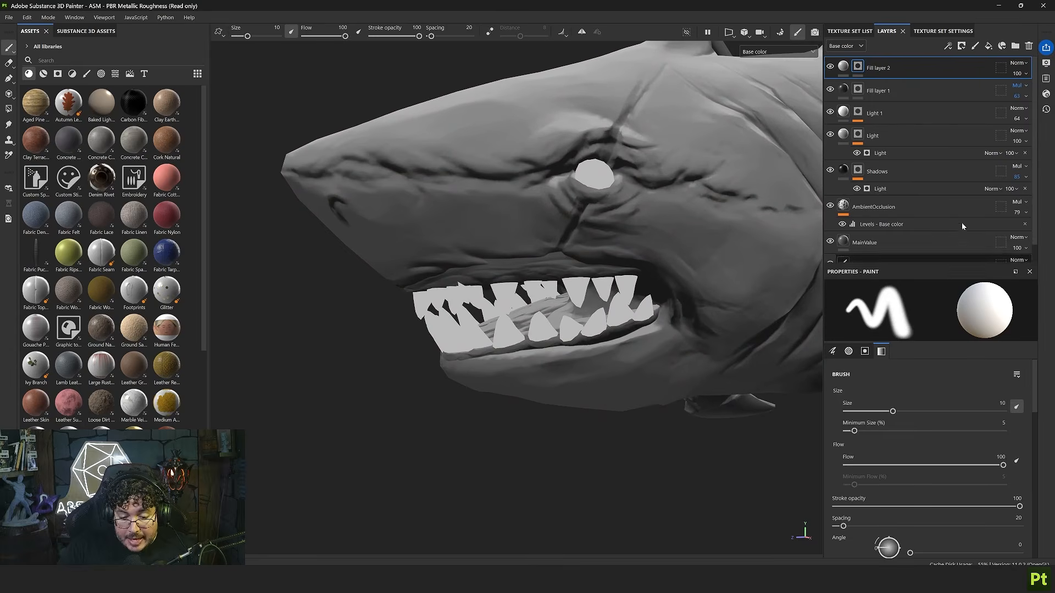
Try the Multiply blend mode on the teeth and eye layer
{"action": "left_click", "coordinate": [1017, 63]}
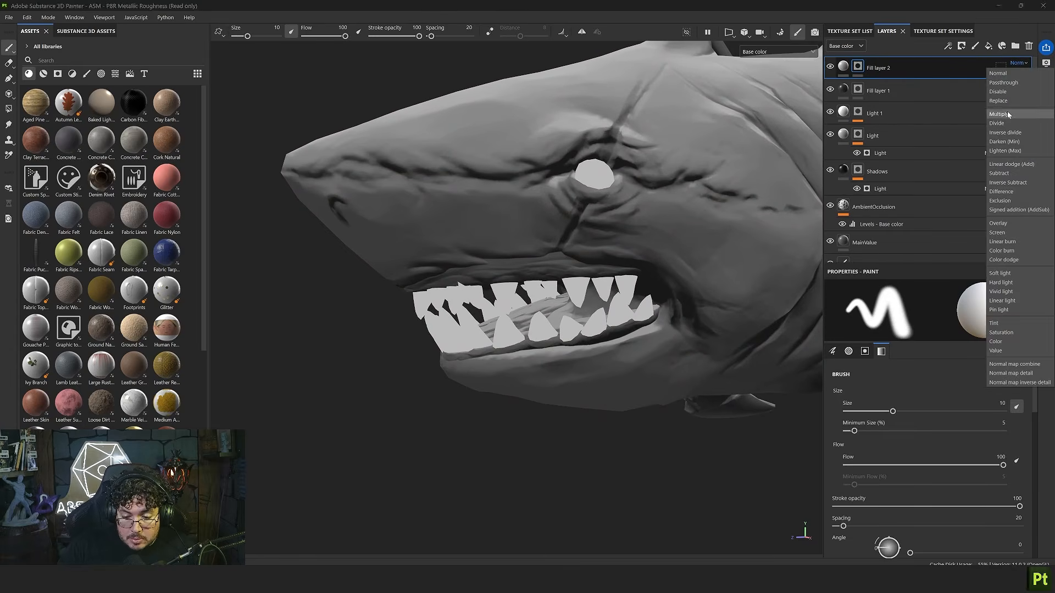
{"action": "left_click", "coordinate": [999, 114]}
{"action": "scroll", "coordinate": [693, 218], "scroll_direction": "up", "scroll_amount": 1}
Set Fill layer 2 to Linear dodge (Add) with opacity 23 and check the teeth and eye on the whole shark
{"action": "left_click", "coordinate": [1019, 64]}
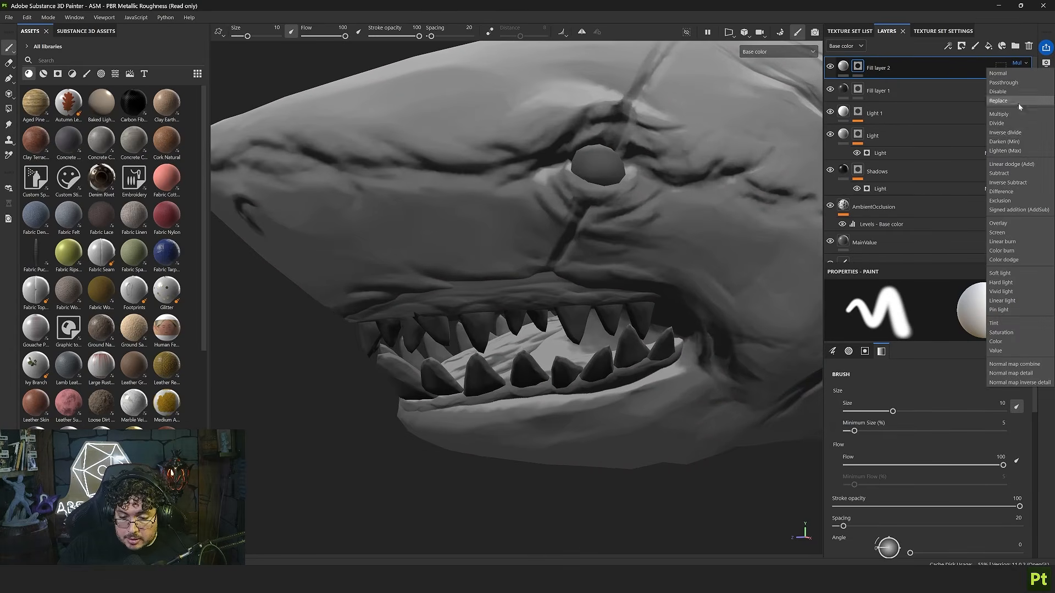
{"action": "left_click", "coordinate": [1013, 164]}
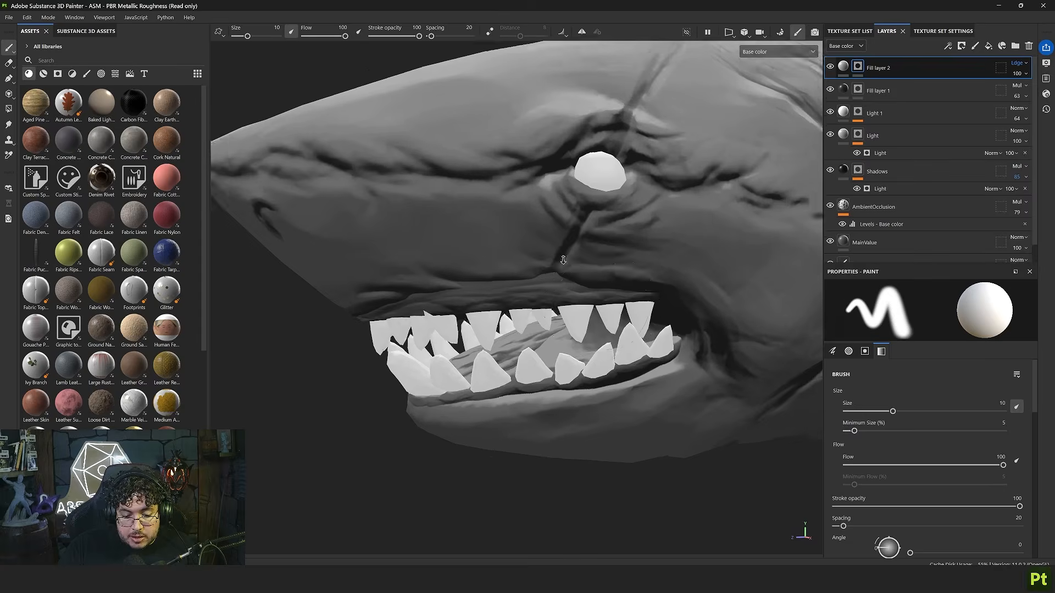
{"action": "scroll", "coordinate": [546, 251], "scroll_direction": "down", "scroll_amount": 1}
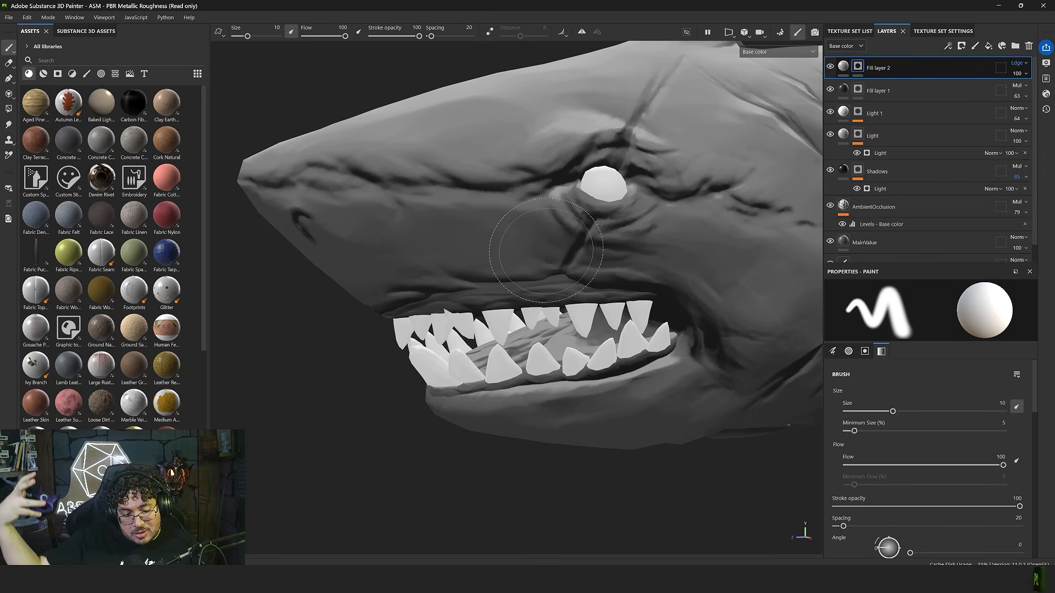
{"action": "left_click_drag", "start_coordinate": [1046, 90], "coordinate": [1013, 91]}
{"action": "scroll", "coordinate": [736, 235], "scroll_direction": "up", "scroll_amount": 3}
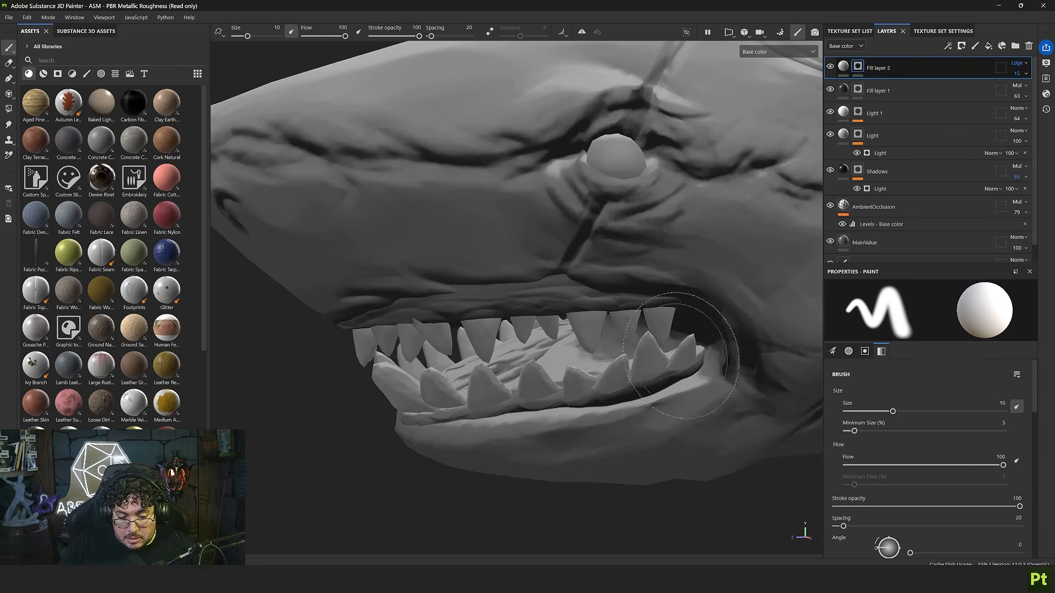
{"action": "left_click_drag", "start_coordinate": [1016, 90], "coordinate": [1019, 92]}
{"action": "key", "text": "f"}
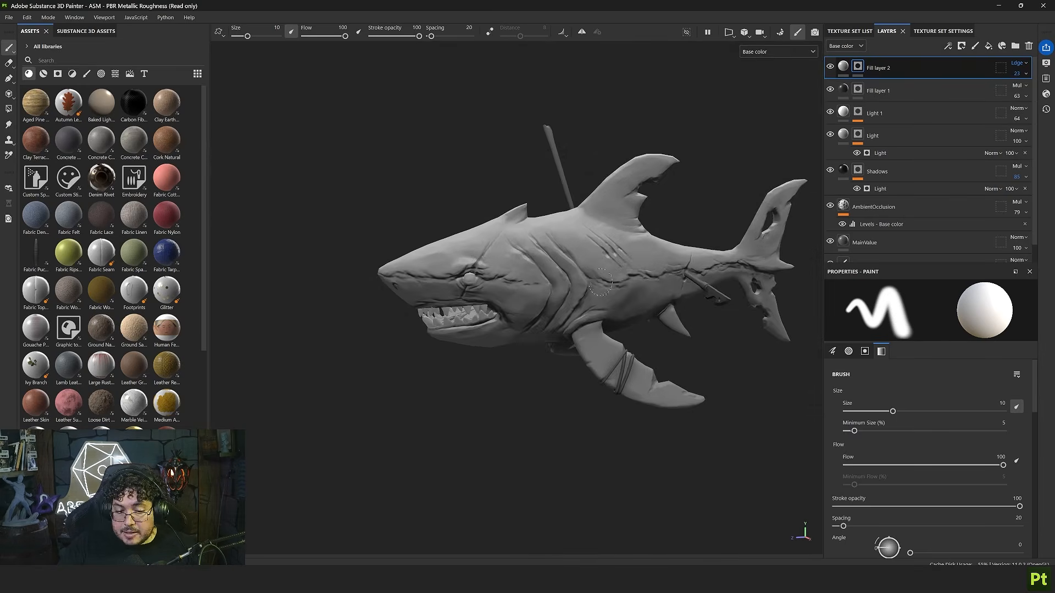
{"action": "scroll", "coordinate": [596, 295], "scroll_direction": "up", "scroll_amount": 1}
{"action": "left_click_drag", "start_coordinate": [596, 295], "coordinate": [560, 343], "text": "alt"}
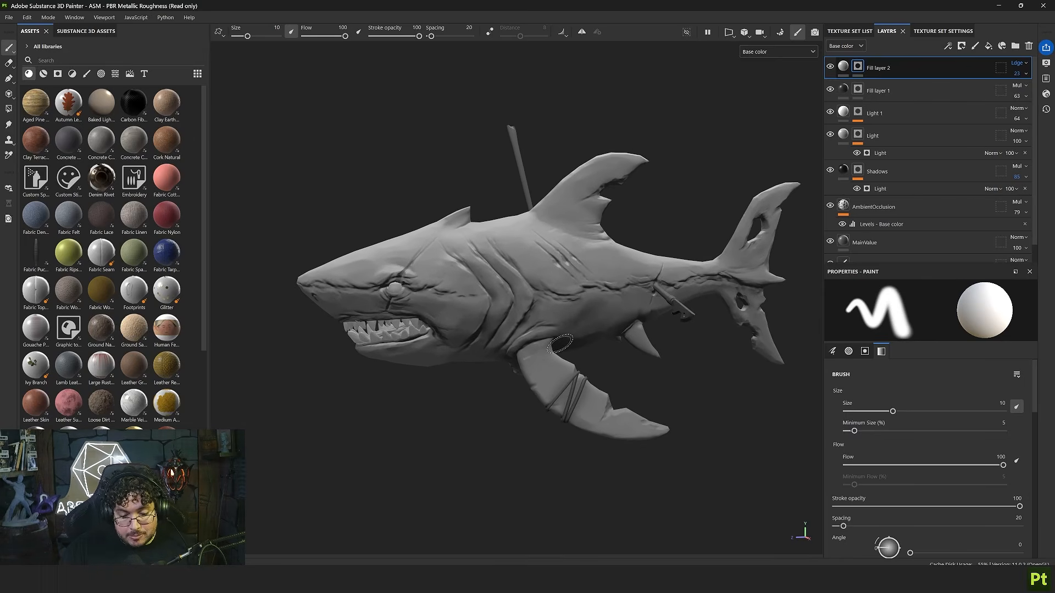
{"action": "left_click_drag", "start_coordinate": [560, 343], "coordinate": [518, 280], "text": "alt"}
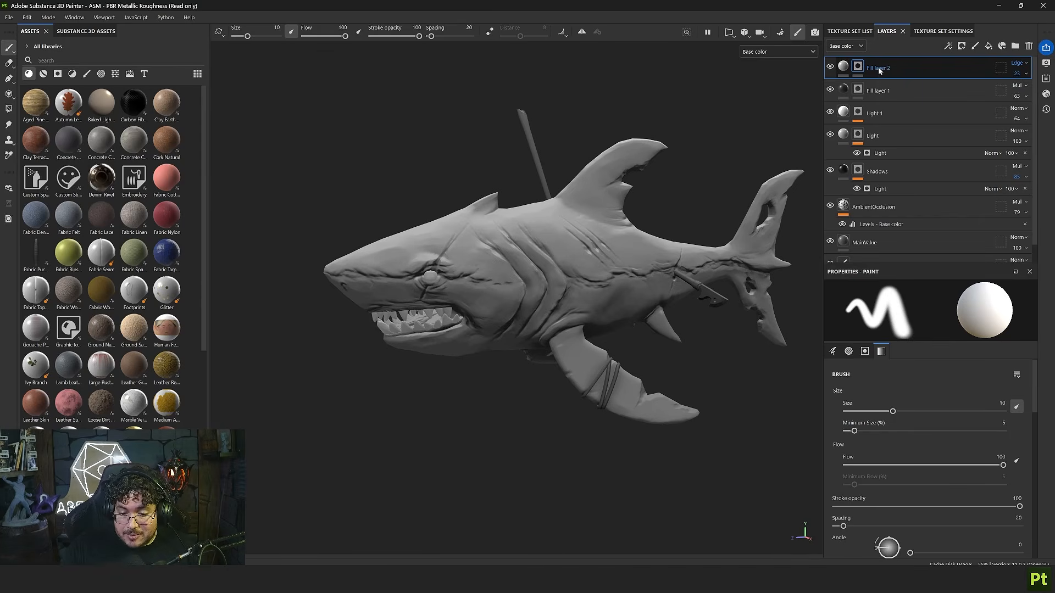
Add a black fill layer on top of the stack and give it a black mask
{"action": "right_click", "coordinate": [901, 70]}
{"action": "left_click", "coordinate": [989, 46]}
{"action": "left_click", "coordinate": [988, 46]}
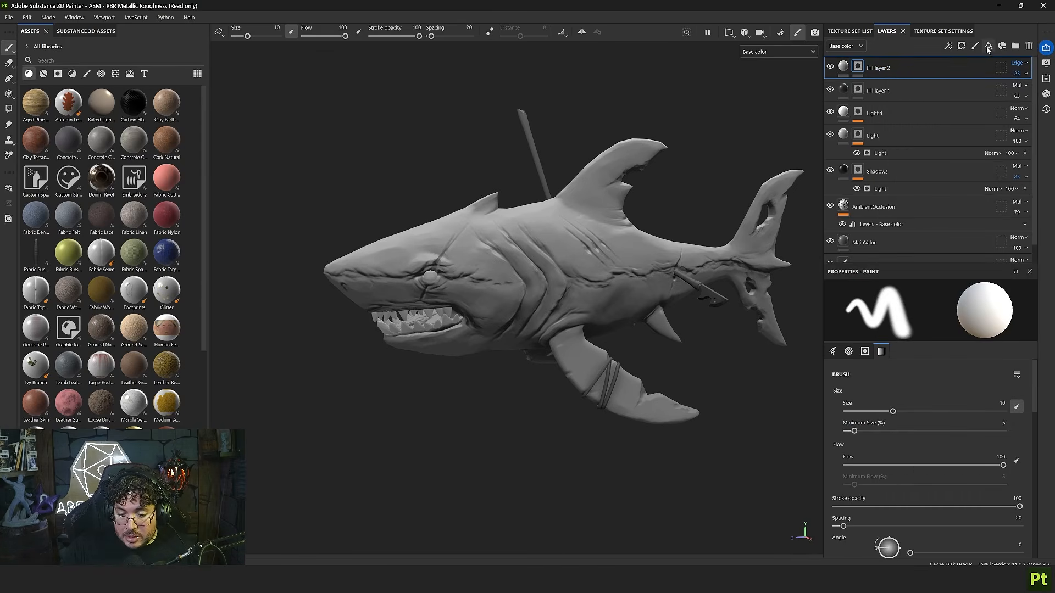
{"action": "right_click", "coordinate": [853, 65]}
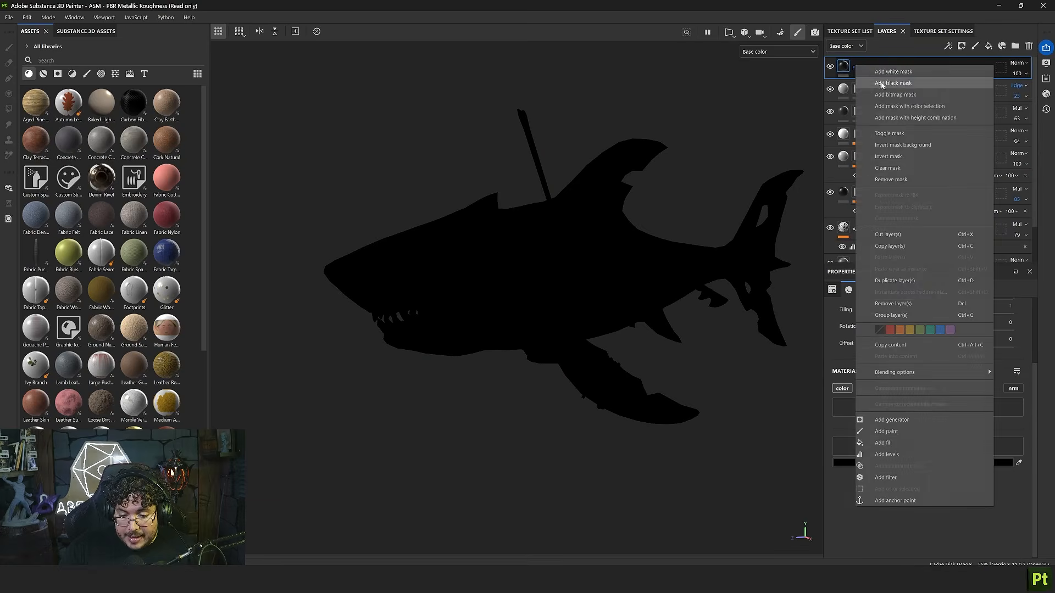
{"action": "left_click", "coordinate": [882, 83]}
Add a Dirt generator to the mask of Fill layer 3
{"action": "right_click", "coordinate": [869, 64]}
{"action": "left_click", "coordinate": [907, 419]}
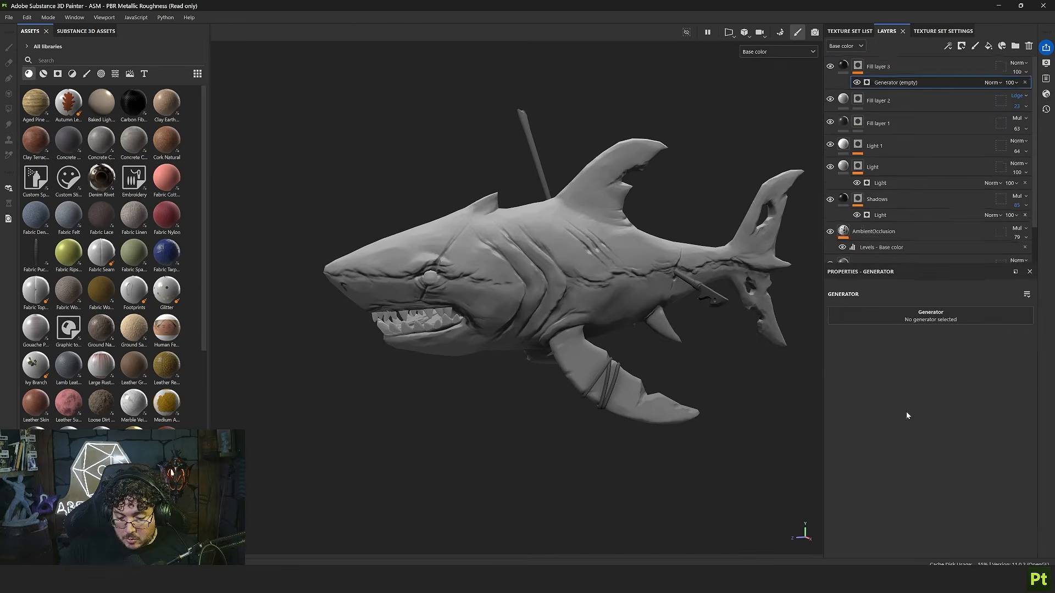
{"action": "left_click", "coordinate": [896, 320]}
{"action": "left_click", "coordinate": [914, 382]}
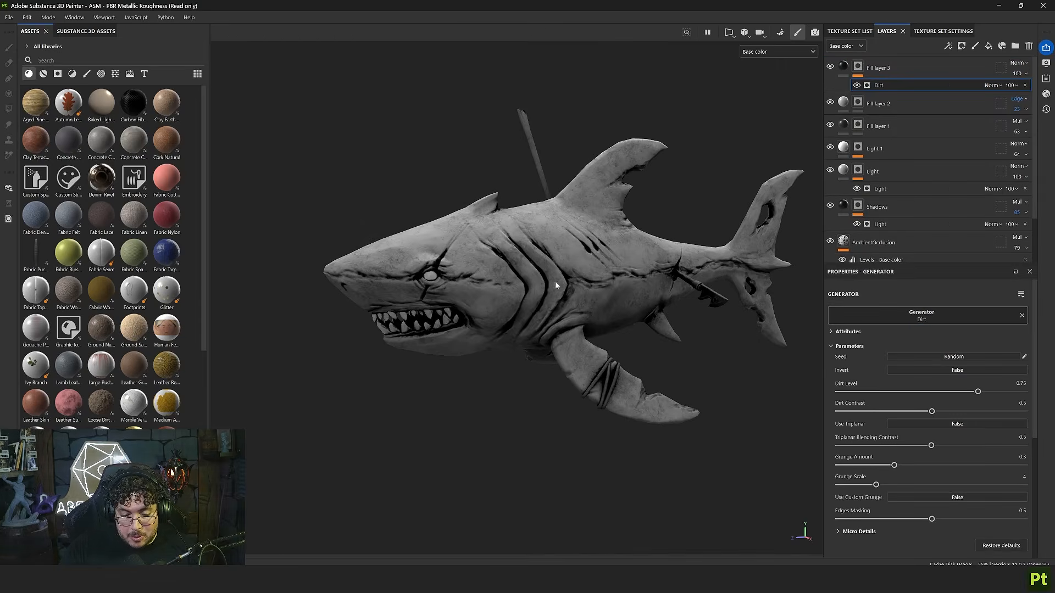
Set the Dirt generator's Grunge Amount to 0 and raise its Dirt Level
{"action": "scroll", "coordinate": [540, 268], "scroll_direction": "up", "scroll_amount": 5}
{"action": "scroll", "coordinate": [648, 361], "scroll_direction": "down", "scroll_amount": 1}
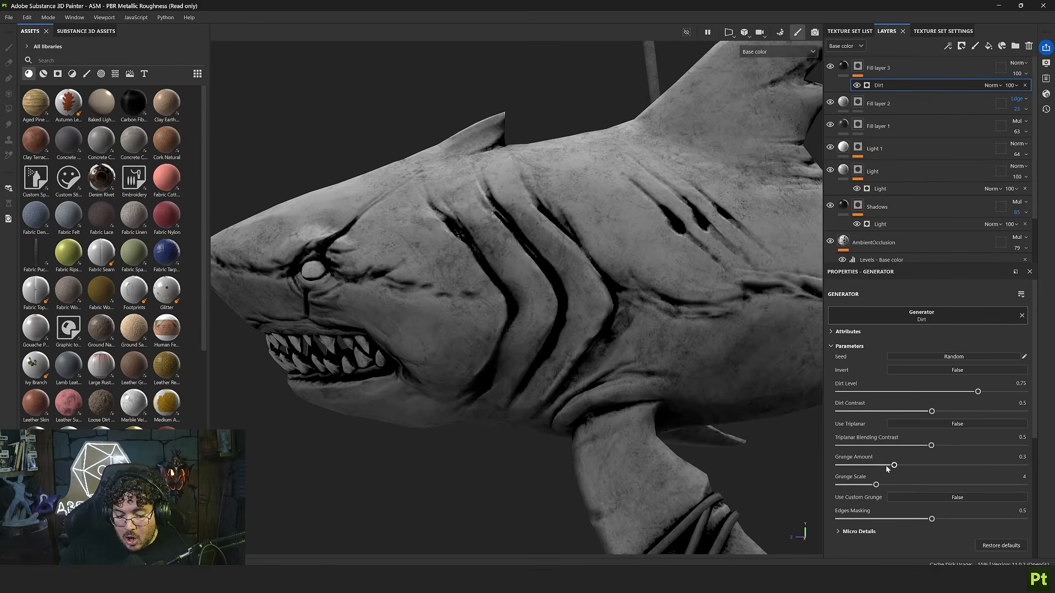
{"action": "left_click_drag", "start_coordinate": [866, 466], "coordinate": [823, 463]}
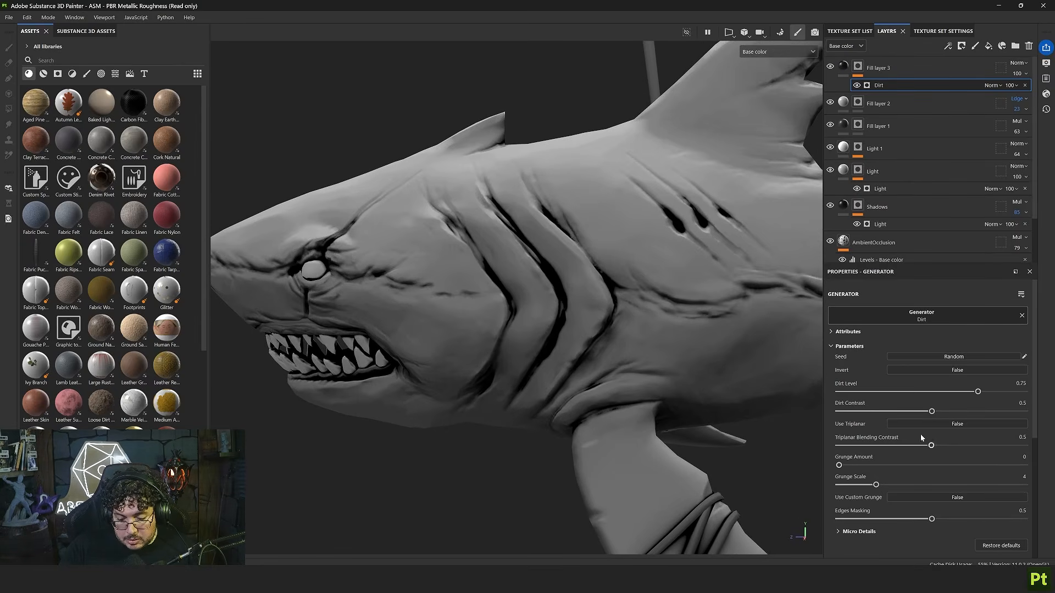
{"action": "left_click_drag", "start_coordinate": [981, 392], "coordinate": [1007, 392]}
{"action": "scroll", "coordinate": [489, 330], "scroll_direction": "down", "scroll_amount": 2}
{"action": "left_click_drag", "start_coordinate": [489, 330], "coordinate": [680, 310], "text": "alt"}
Add a Blur Slope filter to the mask of Fill layer 3 and set its Intensity Divider to 10
{"action": "left_click", "coordinate": [859, 67]}
{"action": "right_click", "coordinate": [859, 68]}
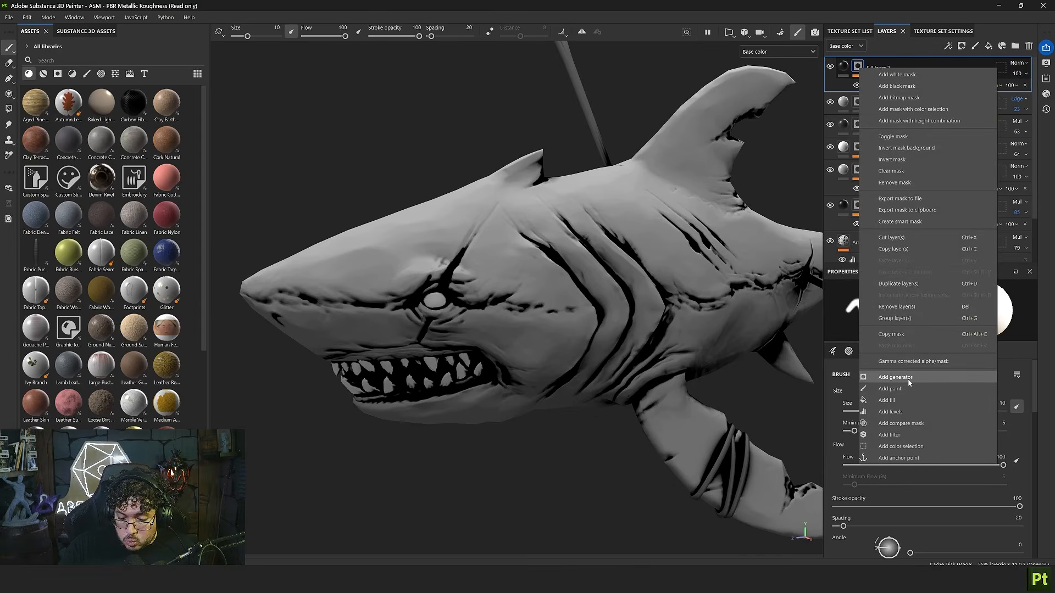
{"action": "left_click", "coordinate": [891, 435]}
{"action": "left_click", "coordinate": [929, 318]}
{"action": "left_click", "coordinate": [980, 383]}
{"action": "scroll", "coordinate": [610, 254], "scroll_direction": "up", "scroll_amount": 6}
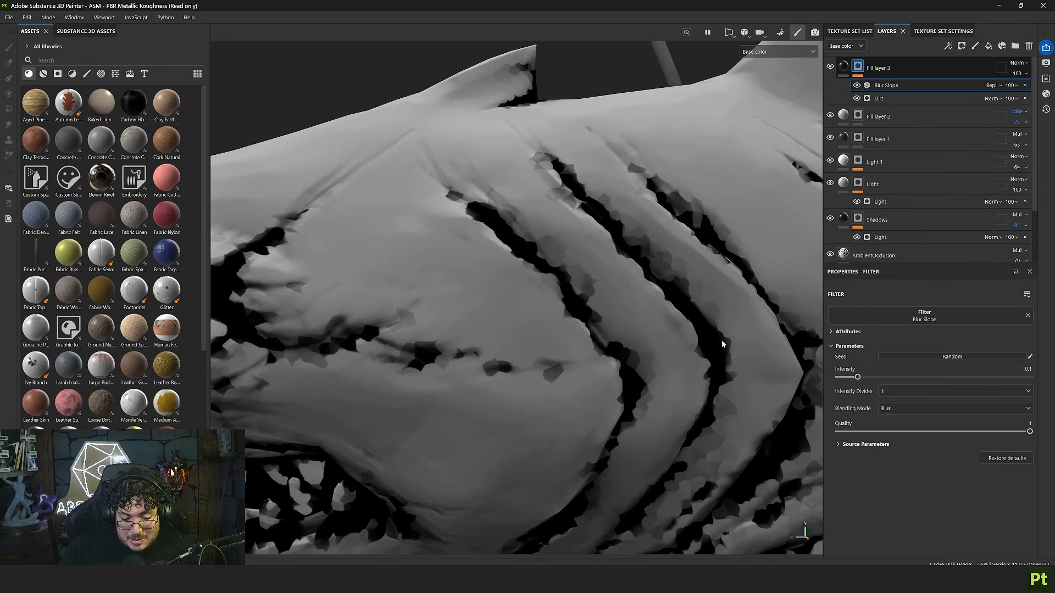
{"action": "left_click_drag", "start_coordinate": [722, 343], "coordinate": [635, 329], "text": "alt"}
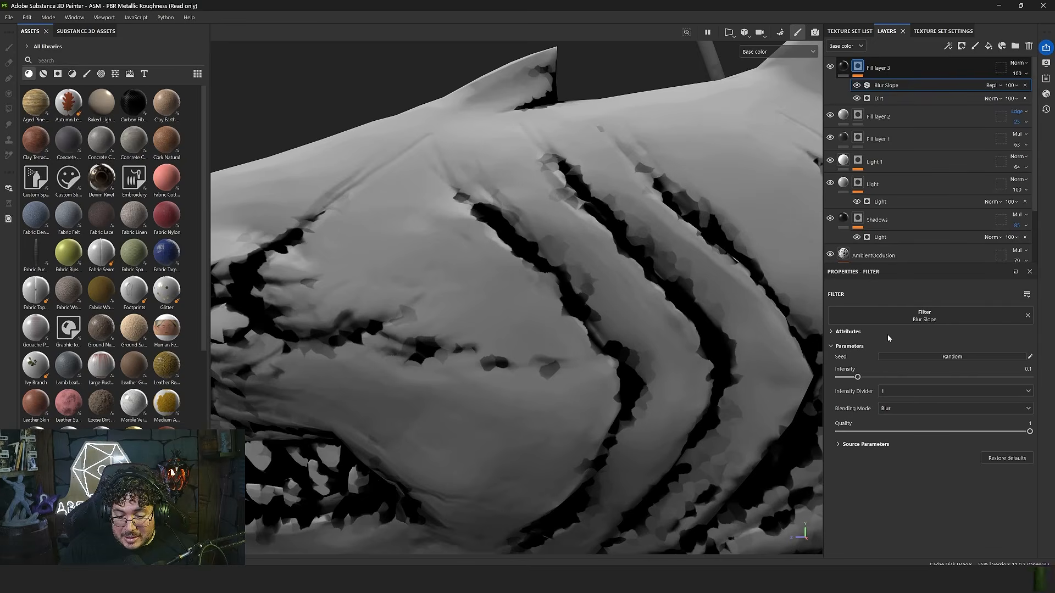
{"action": "left_click", "coordinate": [904, 392]}
{"action": "left_click", "coordinate": [902, 412]}
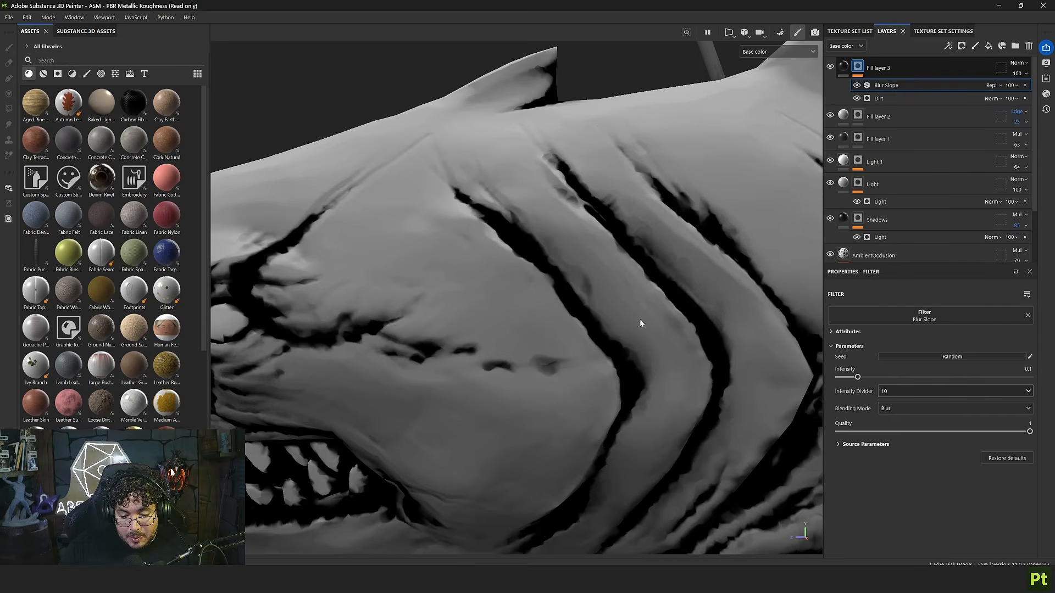
Set Fill layer 3's blend mode to Multiply and lower its opacity to 65
{"action": "right_click_drag", "start_coordinate": [696, 338], "coordinate": [615, 321], "text": "alt"}
{"action": "left_click_drag", "start_coordinate": [615, 321], "coordinate": [637, 348], "text": "alt"}
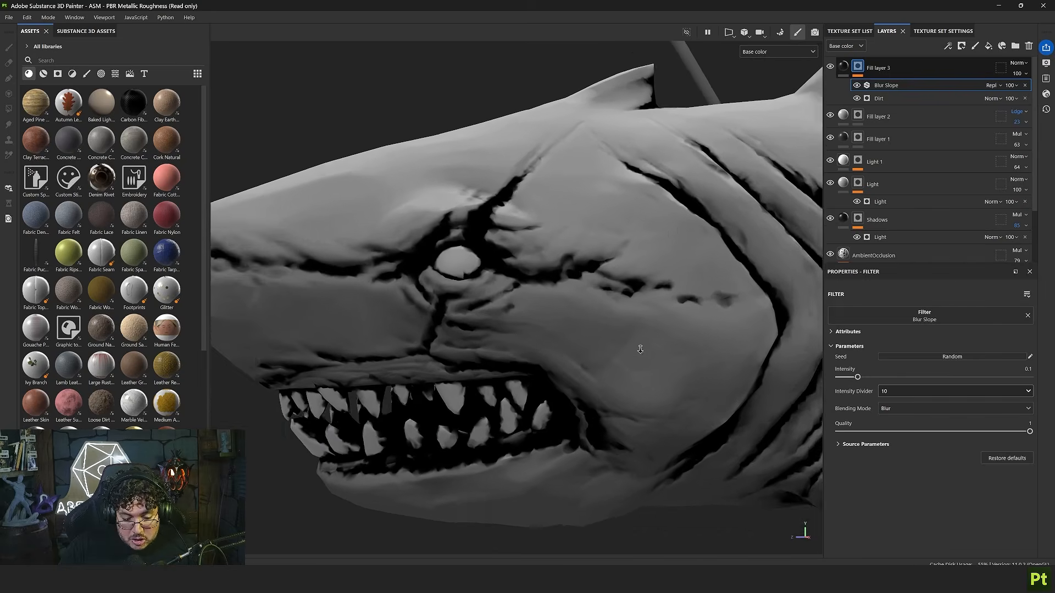
{"action": "right_click_drag", "start_coordinate": [638, 348], "coordinate": [579, 278], "text": "alt"}
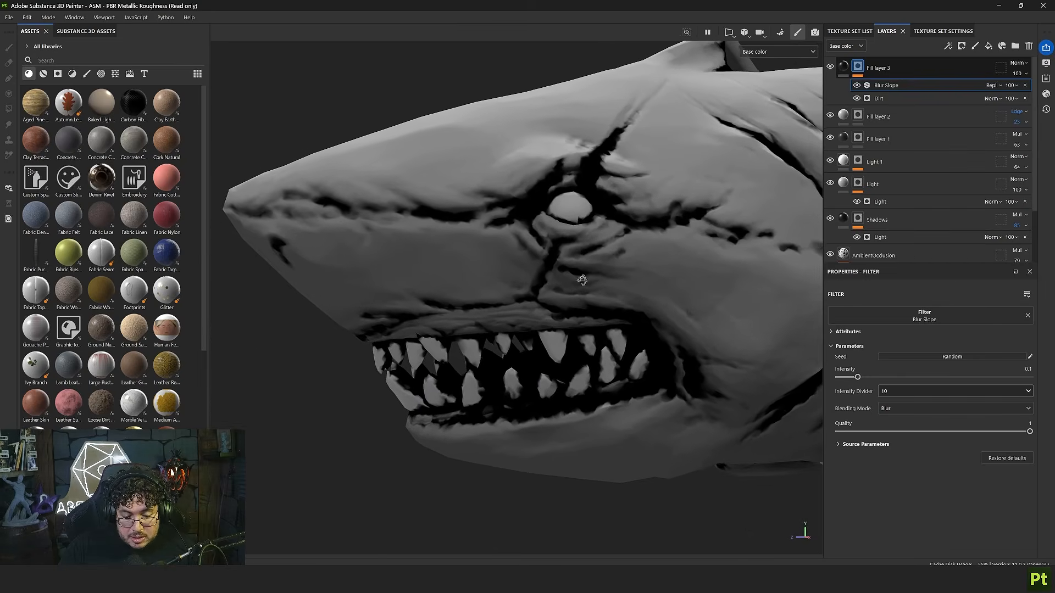
{"action": "left_click_drag", "start_coordinate": [579, 278], "coordinate": [616, 258], "text": "alt"}
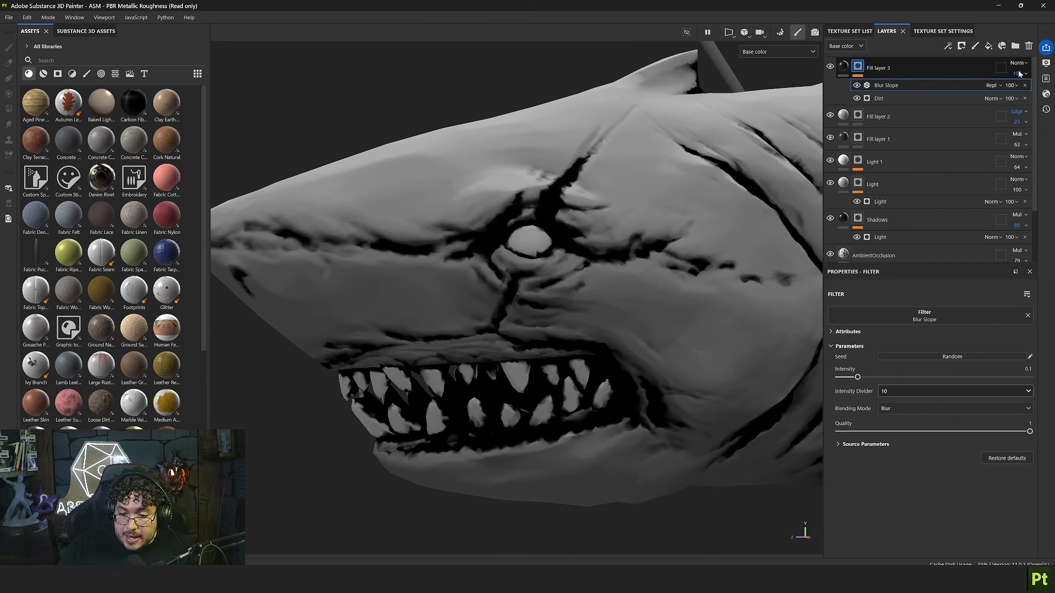
{"action": "left_click", "coordinate": [1021, 64]}
{"action": "left_click", "coordinate": [1017, 115]}
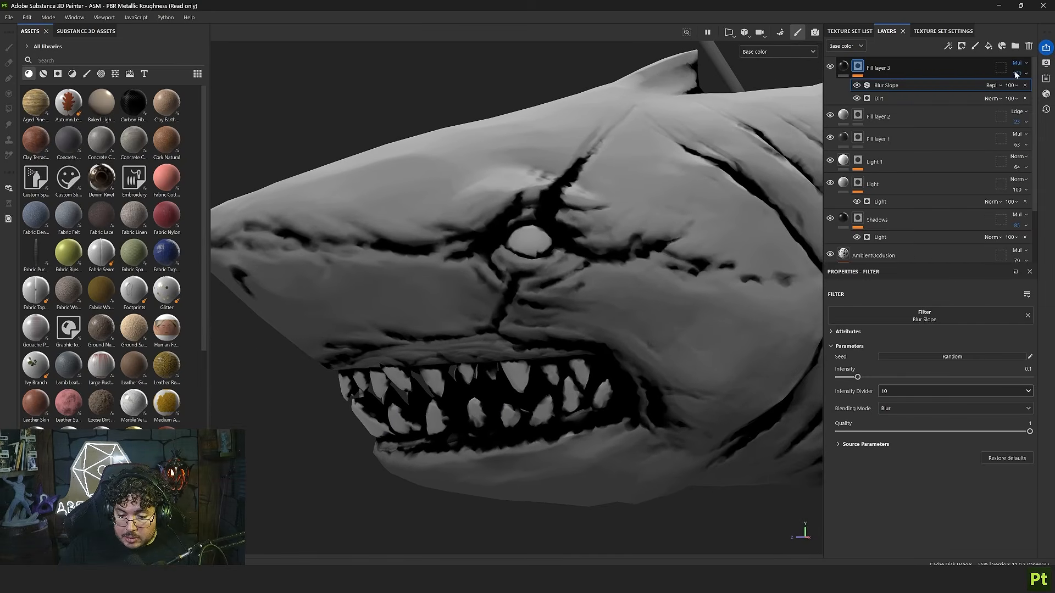
{"action": "mouse_move", "coordinate": [1046, 93]}
{"action": "left_mouse_down"}
{"action": "mouse_move", "coordinate": [1012, 93]}
{"action": "mouse_move", "coordinate": [1037, 94]}
{"action": "left_mouse_up"}
{"action": "scroll", "coordinate": [602, 331], "scroll_direction": "down", "scroll_amount": 6}
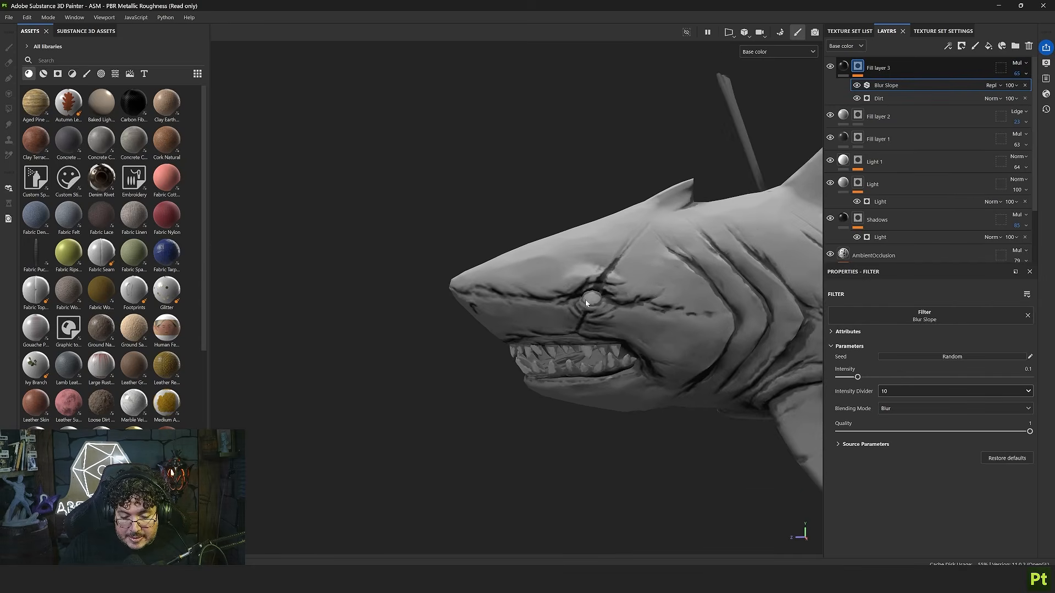
Change Fill layer 3's base color to the mid grey 616161
{"action": "left_click", "coordinate": [844, 66]}
{"action": "left_click", "coordinate": [878, 462]}
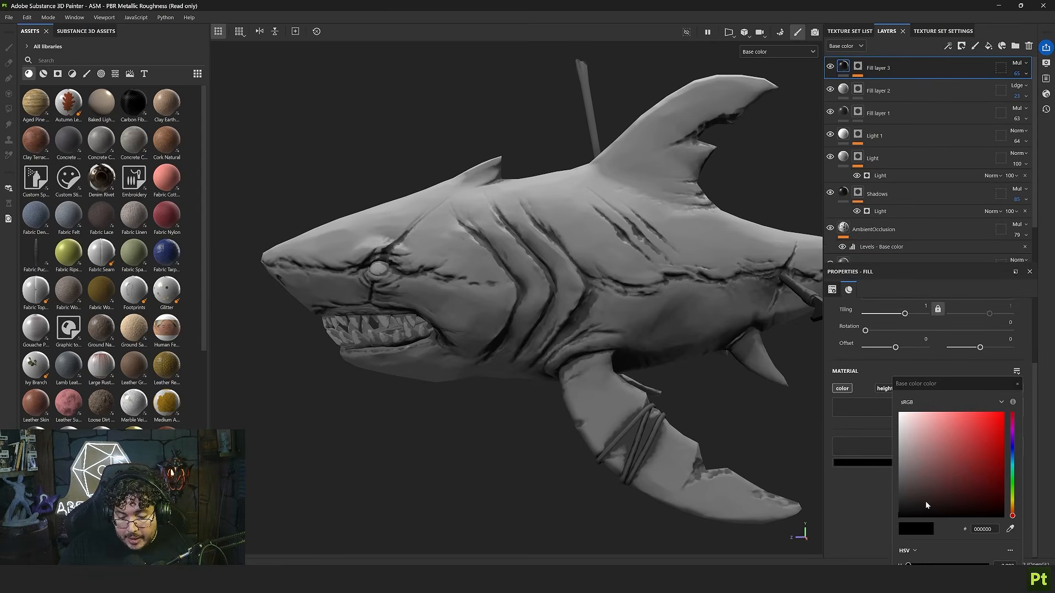
{"action": "mouse_move", "coordinate": [902, 511]}
{"action": "left_mouse_down"}
{"action": "mouse_move", "coordinate": [894, 486]}
{"action": "mouse_move", "coordinate": [889, 502]}
{"action": "left_mouse_up"}
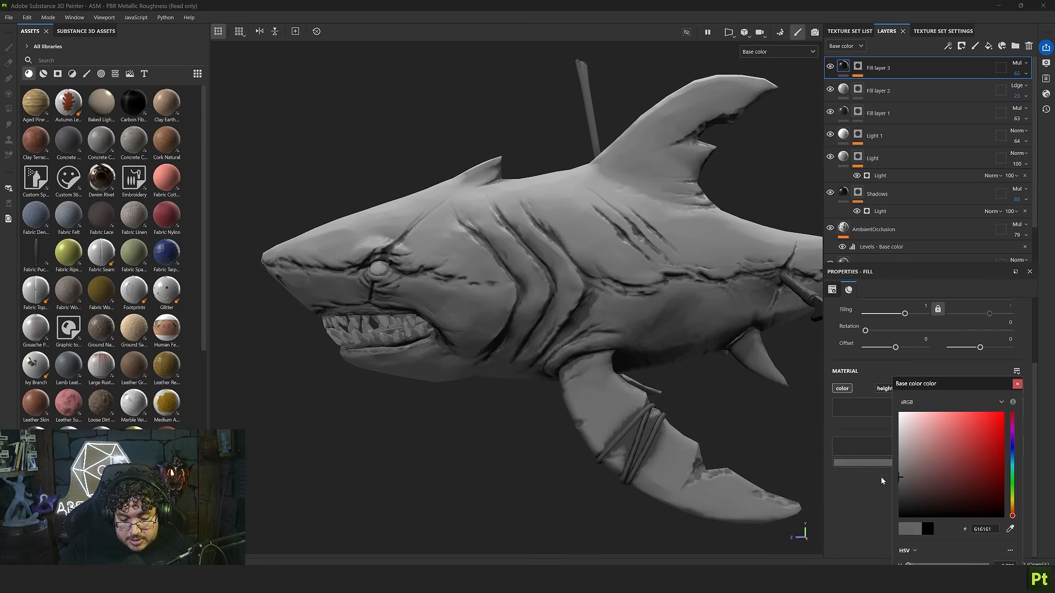
Add a new fill layer on top of the stack and give it a black mask
{"action": "left_click", "coordinate": [989, 46]}
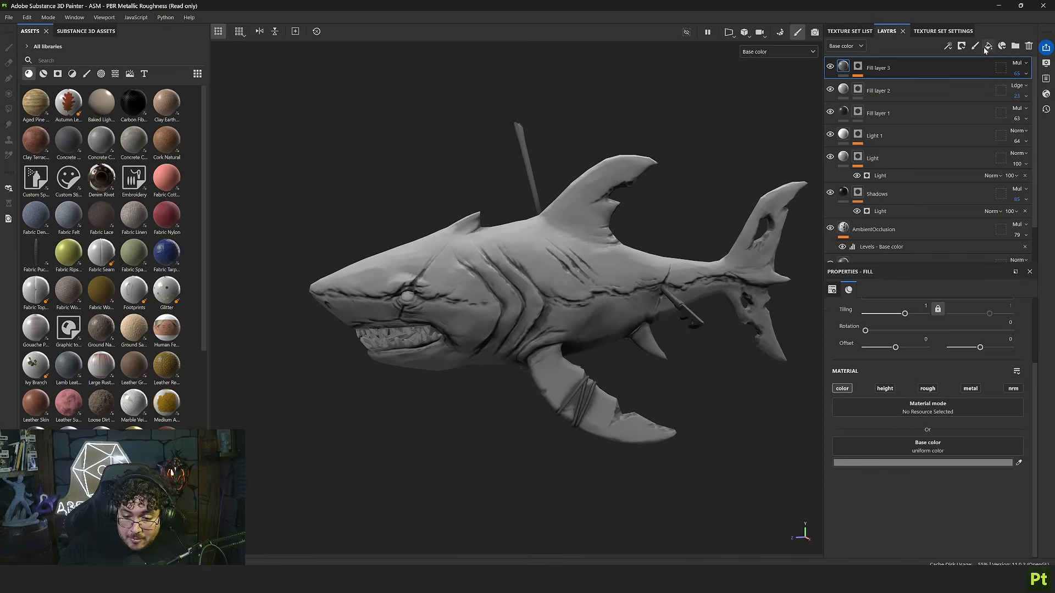
{"action": "right_click", "coordinate": [858, 65]}
{"action": "left_click", "coordinate": [864, 73]}
Add a Metal Edge Wear generator to the mask of Fill layer 4
{"action": "right_click", "coordinate": [862, 71]}
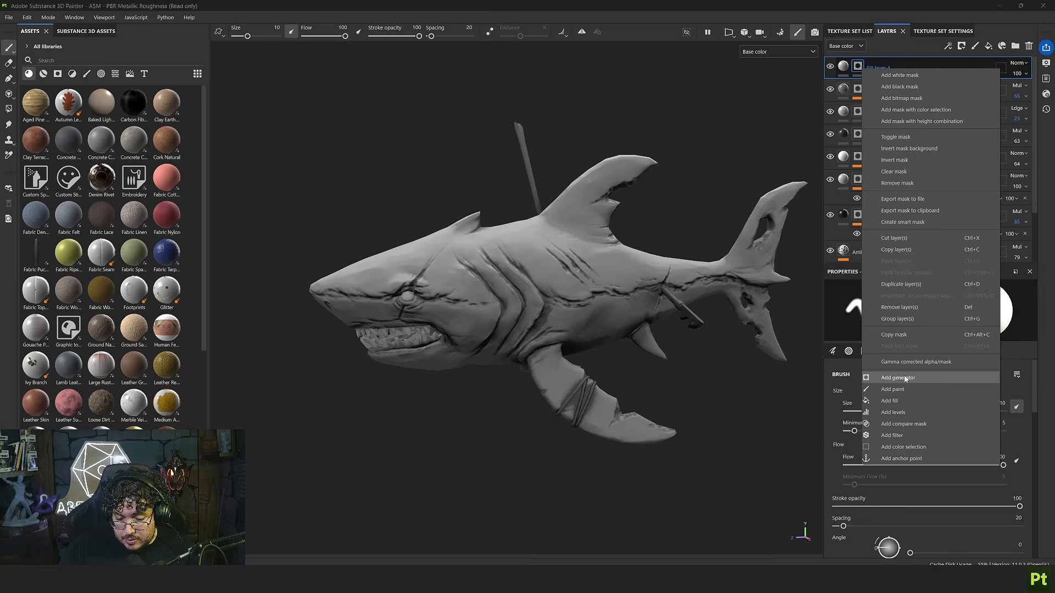
{"action": "left_click", "coordinate": [902, 378]}
{"action": "left_click", "coordinate": [896, 322]}
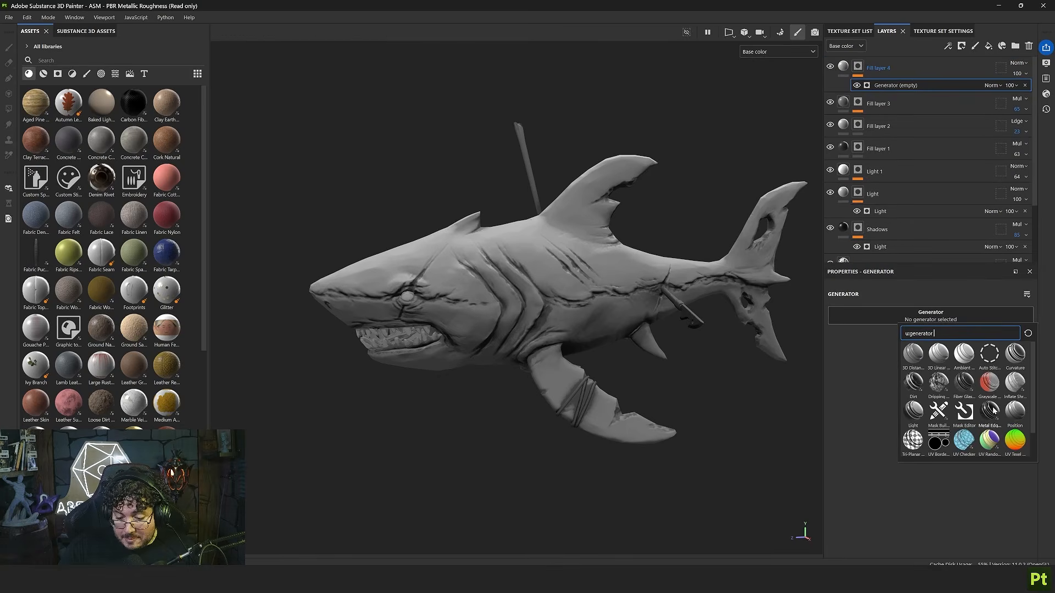
{"action": "scroll", "coordinate": [551, 329], "scroll_direction": "up", "scroll_amount": 6}
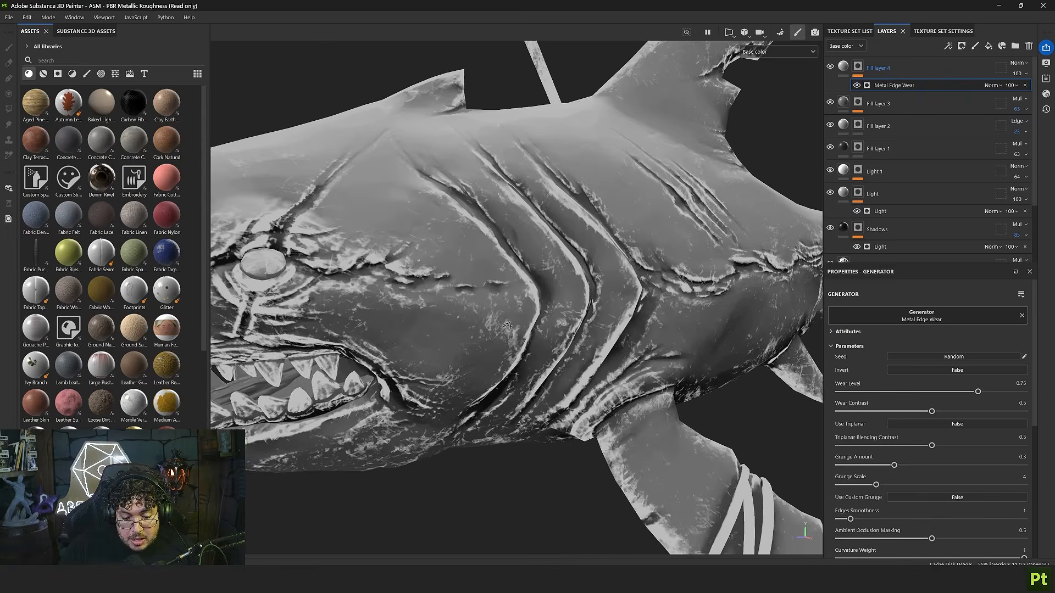
Set the Metal Edge Wear generator's Wear Level to 0.87 and its Grunge Amount to 0
{"action": "left_click_drag", "start_coordinate": [507, 326], "coordinate": [497, 195], "text": "alt"}
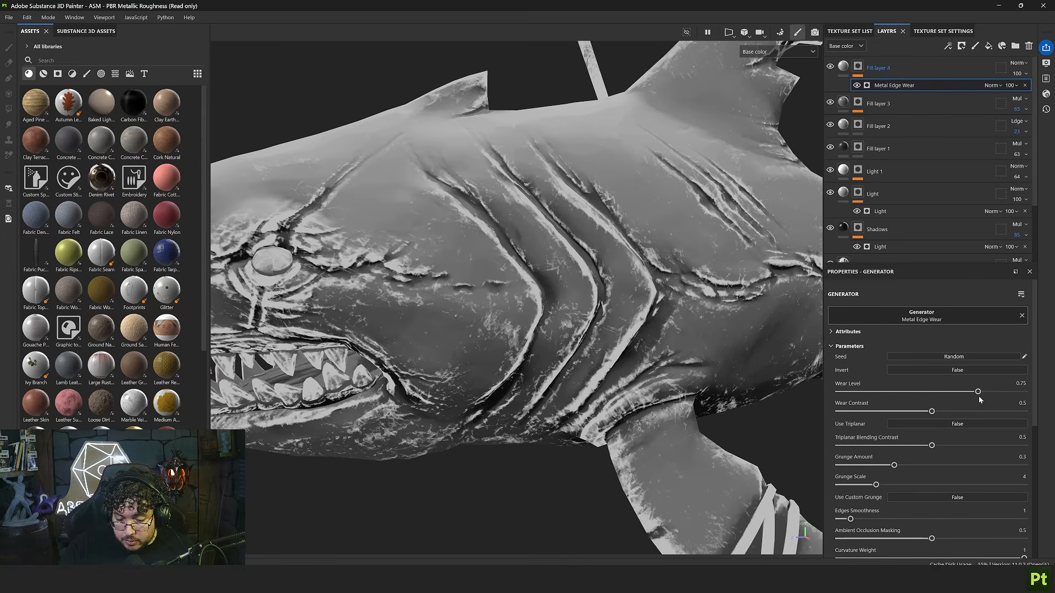
{"action": "left_click_drag", "start_coordinate": [983, 393], "coordinate": [998, 393]}
{"action": "left_click_drag", "start_coordinate": [894, 466], "coordinate": [839, 466]}
{"action": "scroll", "coordinate": [548, 342], "scroll_direction": "down", "scroll_amount": 5}
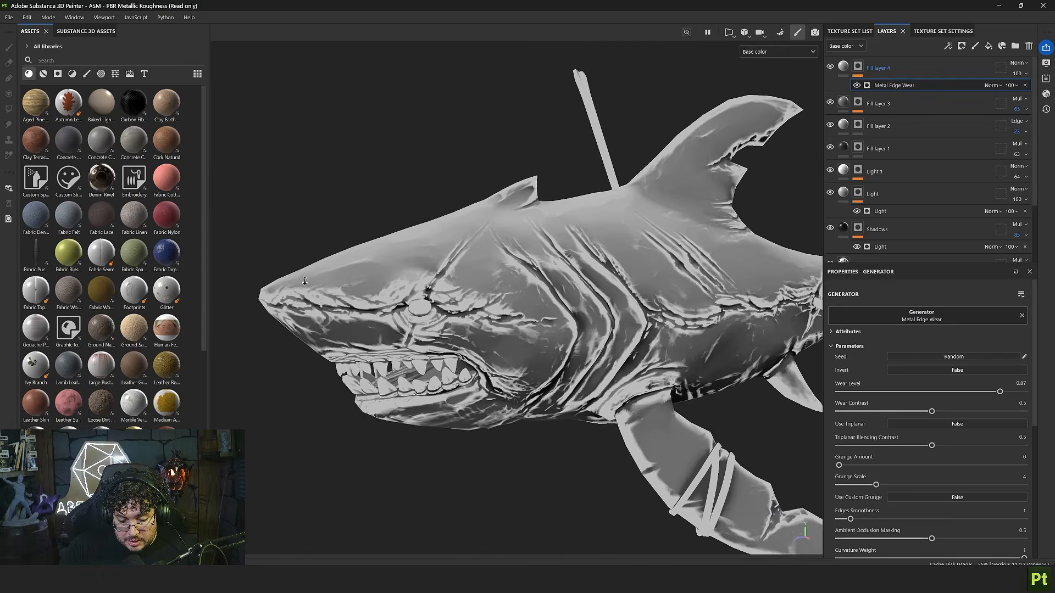
{"action": "left_click_drag", "start_coordinate": [571, 341], "coordinate": [607, 342], "text": "alt"}
{"action": "middle_click_drag", "start_coordinate": [608, 343], "coordinate": [547, 342], "text": "alt"}
Add a Position generator above Metal Edge Wear in the mask of Fill layer 4
{"action": "left_click", "coordinate": [858, 66]}
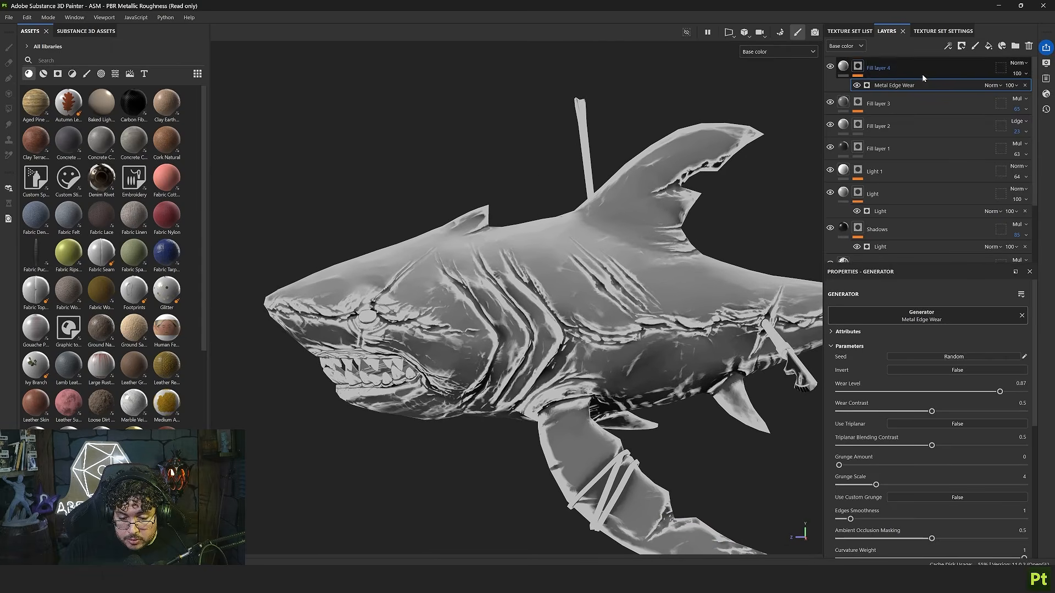
{"action": "right_click", "coordinate": [858, 66]}
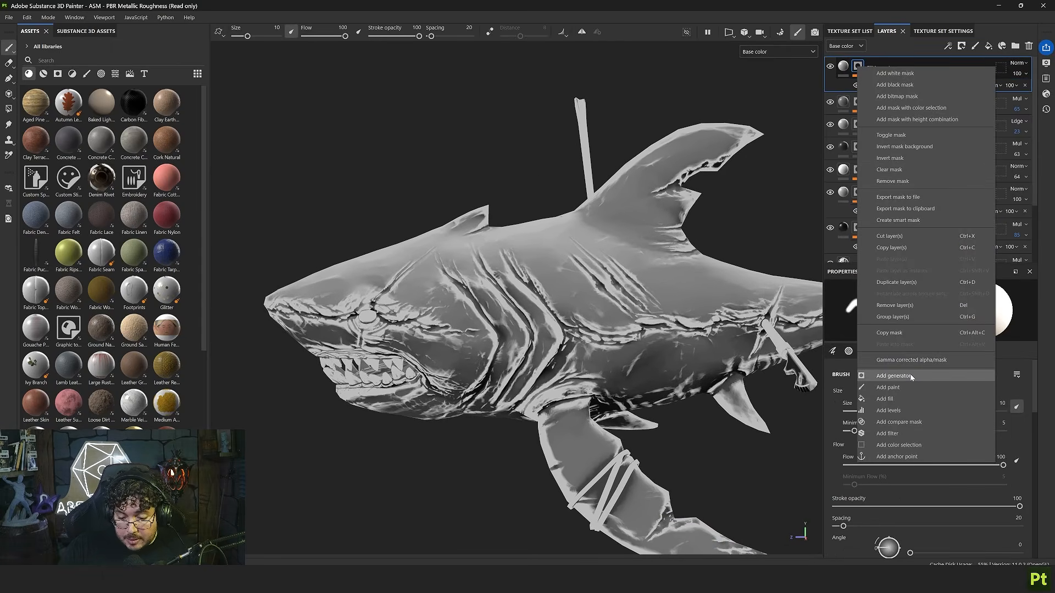
{"action": "left_click", "coordinate": [894, 375]}
{"action": "left_click", "coordinate": [895, 310]}
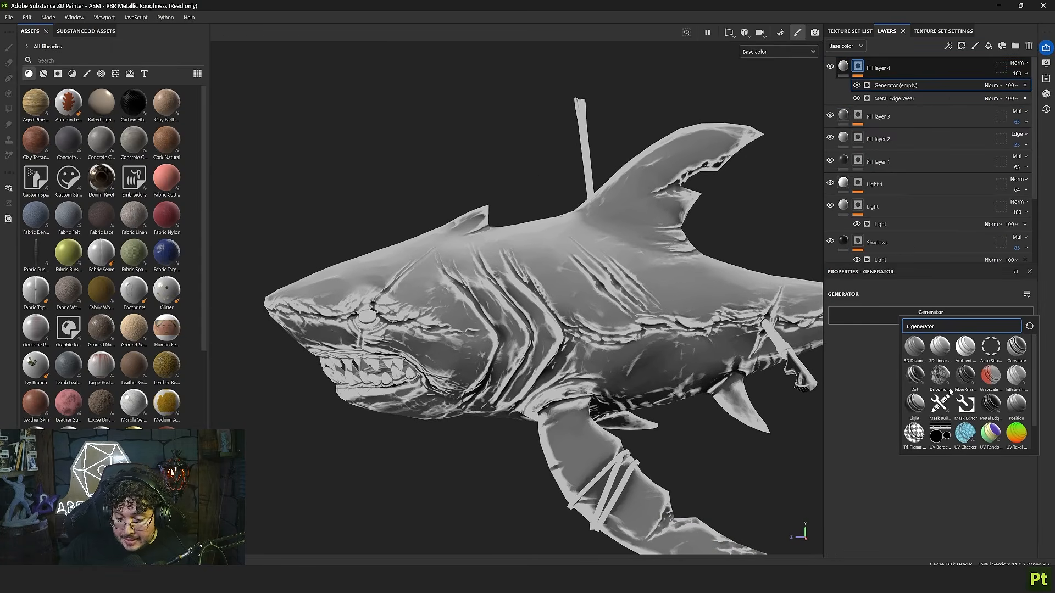
{"action": "left_click", "coordinate": [1018, 404]}
{"action": "scroll", "coordinate": [618, 355], "scroll_direction": "down", "scroll_amount": 2}
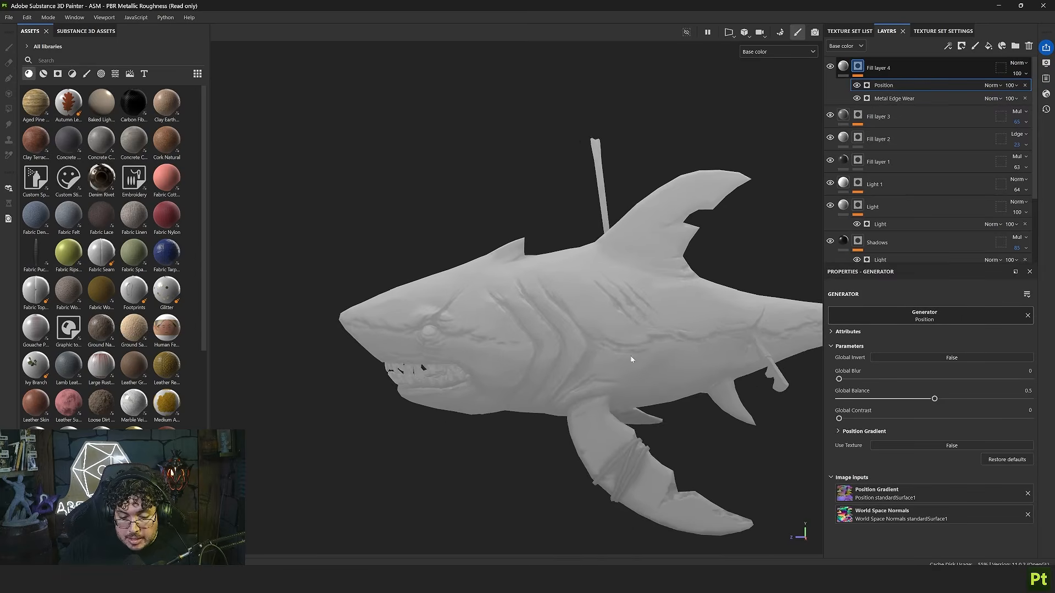
Display Fill layer 4's mask on the shark and set the Position generator's Global Balance to 0.34
{"action": "left_click", "coordinate": [858, 67], "text": "alt"}
{"action": "scroll", "coordinate": [632, 231], "scroll_direction": "up", "scroll_amount": 3}
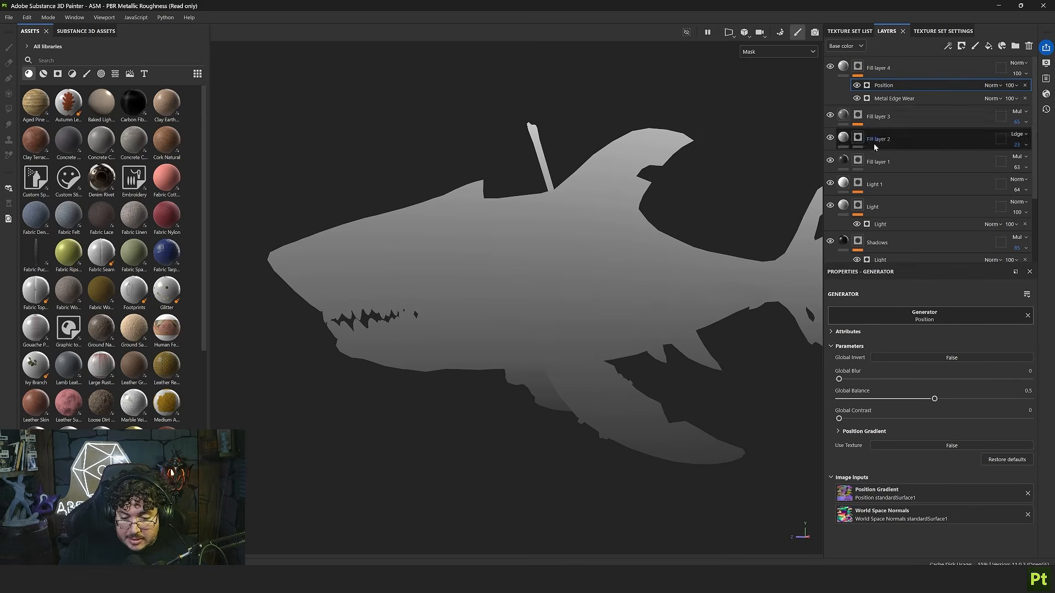
{"action": "left_click_drag", "start_coordinate": [934, 401], "coordinate": [906, 400]}
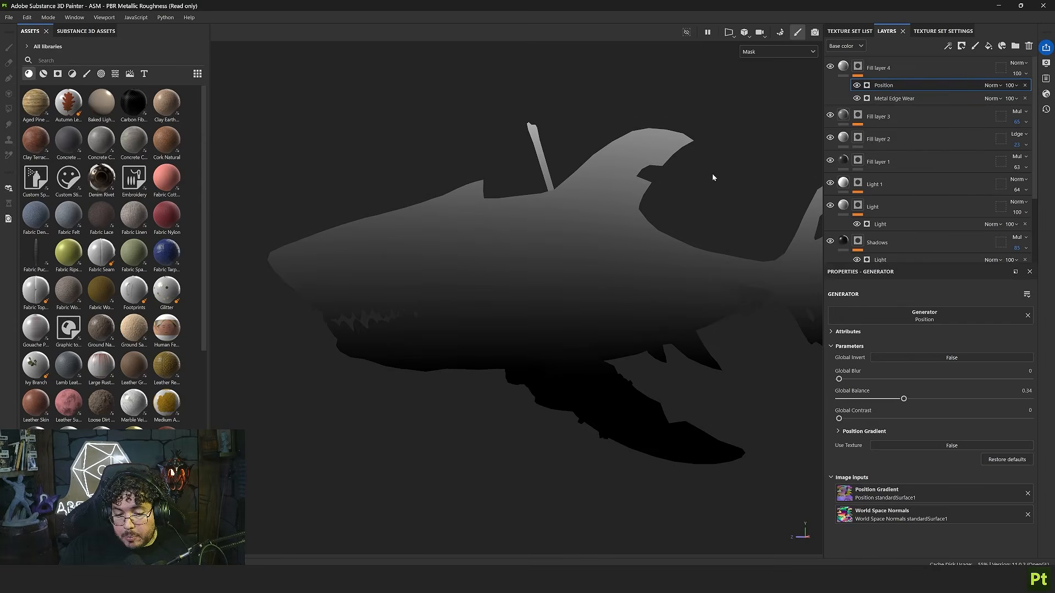
{"action": "left_click_drag", "start_coordinate": [712, 174], "coordinate": [729, 160], "text": "alt"}
Set the Position generator's blend mode to Multiply and switch the viewport back to the base color channel
{"action": "left_click", "coordinate": [992, 86]}
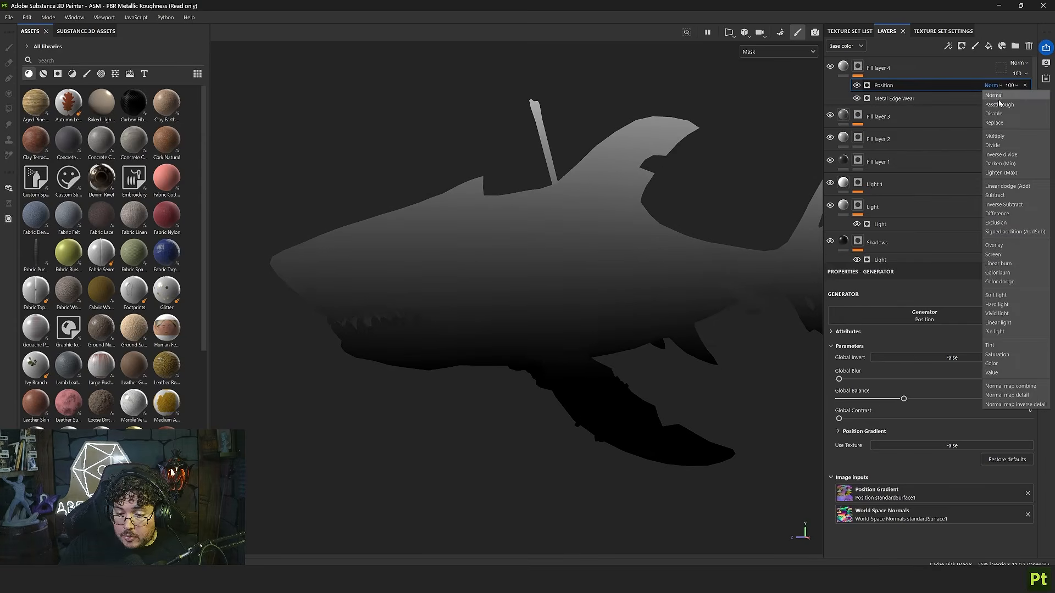
{"action": "left_click", "coordinate": [1002, 138]}
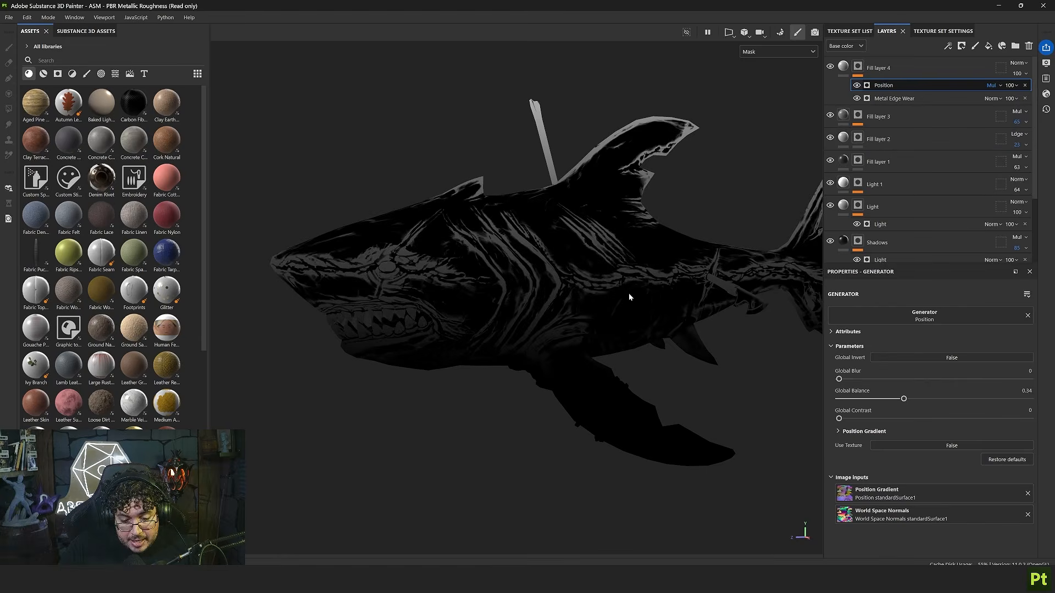
{"action": "key", "text": "m"}
{"action": "scroll", "coordinate": [647, 179], "scroll_direction": "down", "scroll_amount": 2}
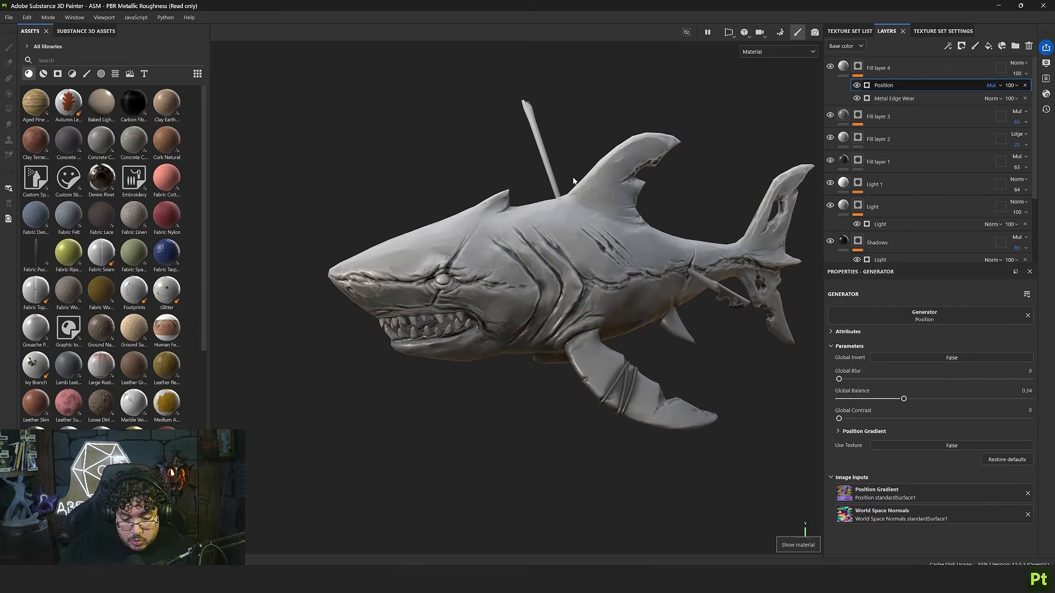
{"action": "key", "text": "c"}
{"action": "scroll", "coordinate": [590, 178], "scroll_direction": "up", "scroll_amount": 2}
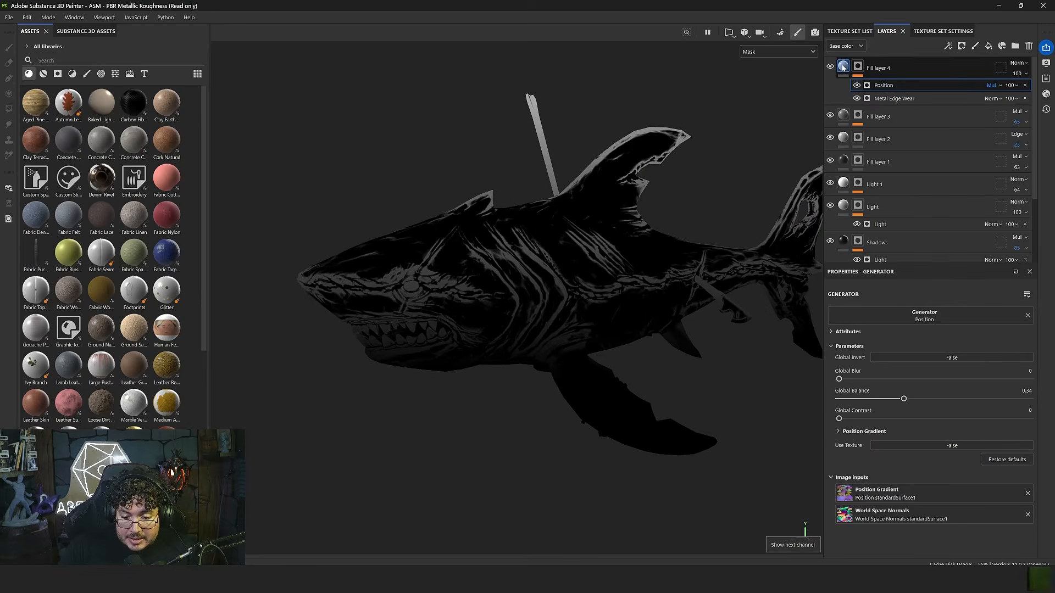
{"action": "key", "text": "c"}
{"action": "scroll", "coordinate": [634, 189], "scroll_direction": "up", "scroll_amount": 1}
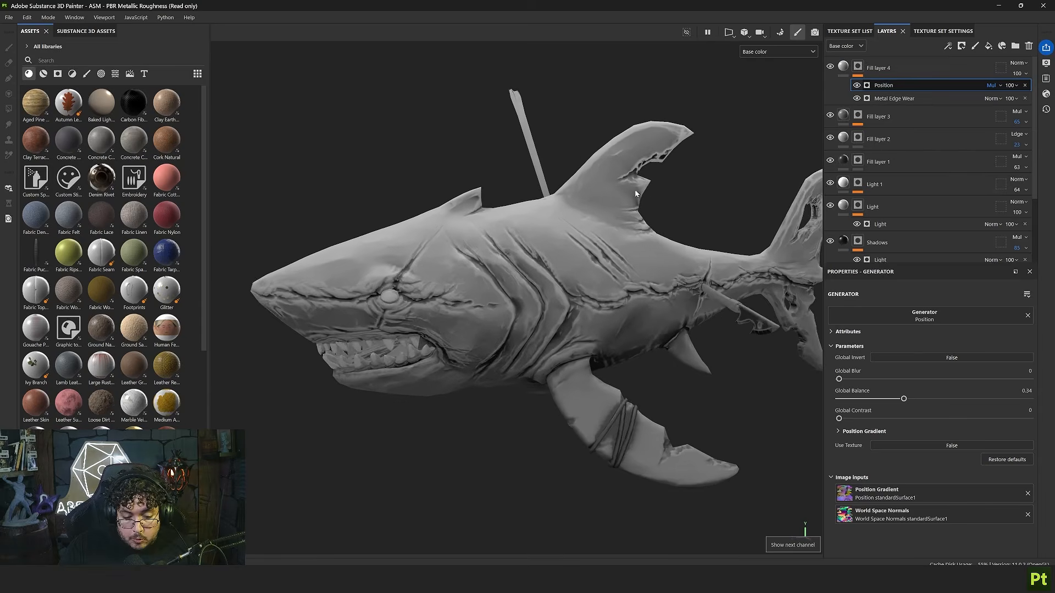
Set Fill layer 4's blend mode to Linear dodge (Add) and lower its opacity to 29
{"action": "scroll", "coordinate": [635, 189], "scroll_direction": "up", "scroll_amount": 2}
{"action": "left_click", "coordinate": [1017, 64]}
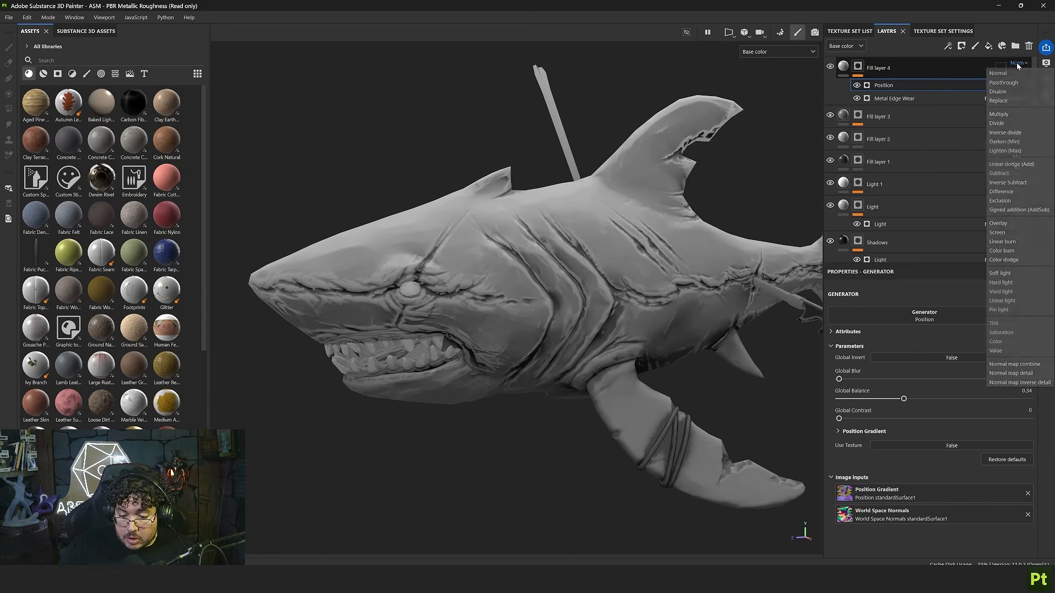
{"action": "left_click", "coordinate": [1006, 165]}
{"action": "left_click_drag", "start_coordinate": [709, 165], "coordinate": [657, 147], "text": "alt"}
{"action": "left_click", "coordinate": [1013, 85]}
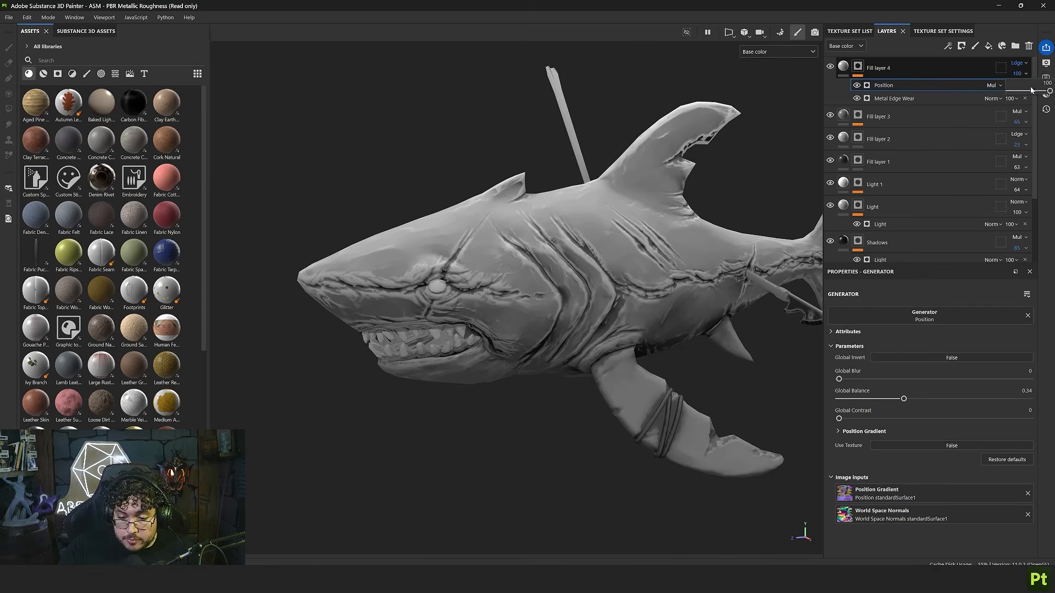
{"action": "left_click_drag", "start_coordinate": [1050, 91], "coordinate": [1021, 91]}
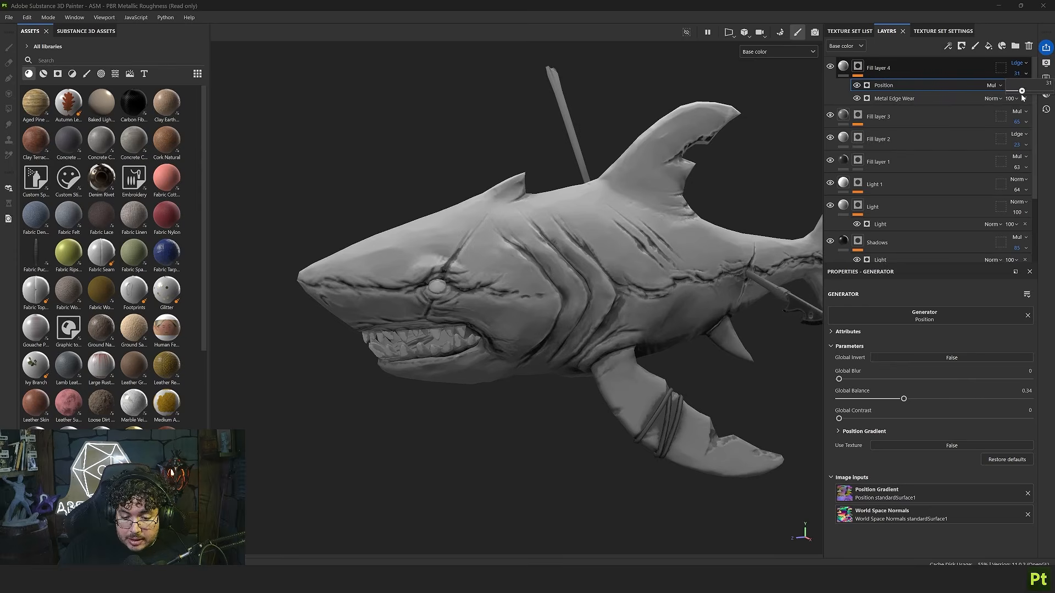
{"action": "left_click_drag", "start_coordinate": [1021, 95], "coordinate": [1022, 96]}
Examine the layered base color values on the shark from several angles and distances
{"action": "right_click_drag", "start_coordinate": [549, 263], "coordinate": [489, 228], "text": "alt"}
{"action": "mouse_move", "coordinate": [583, 313]}
{"action": "left_mouse_down", "text": "alt"}
{"action": "mouse_move", "coordinate": [571, 308]}
{"action": "mouse_move", "coordinate": [632, 296]}
{"action": "mouse_move", "coordinate": [577, 310]}
{"action": "left_mouse_up", "text": "alt"}
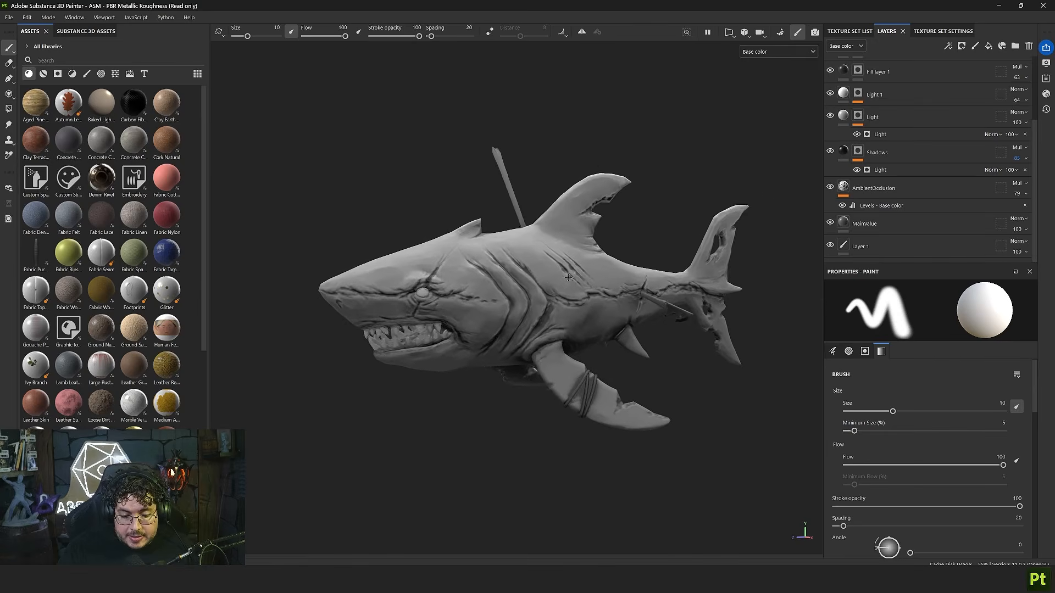
{"action": "mouse_move", "coordinate": [577, 310]}
{"action": "right_mouse_down", "text": "alt"}
{"action": "mouse_move", "coordinate": [603, 324]}
{"action": "mouse_move", "coordinate": [590, 312]}
{"action": "right_mouse_up", "text": "alt"}
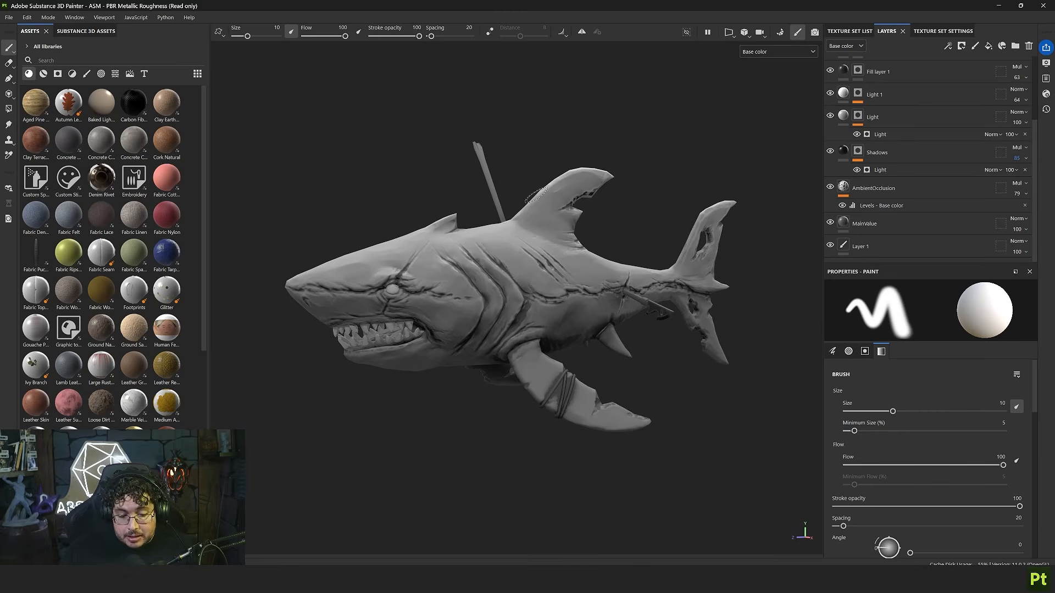
{"action": "left_click_drag", "start_coordinate": [535, 193], "coordinate": [533, 308], "text": "alt"}
{"action": "scroll", "coordinate": [552, 305], "scroll_direction": "down", "scroll_amount": 3}
{"action": "mouse_move", "coordinate": [562, 277]}
{"action": "middle_mouse_down", "text": "alt"}
{"action": "mouse_move", "coordinate": [503, 283]}
{"action": "mouse_move", "coordinate": [635, 296]}
{"action": "mouse_move", "coordinate": [444, 373]}
{"action": "mouse_move", "coordinate": [553, 321]}
{"action": "middle_mouse_up", "text": "alt"}
{"action": "mouse_move", "coordinate": [553, 321]}
{"action": "left_mouse_down", "text": "alt"}
{"action": "mouse_move", "coordinate": [577, 308]}
{"action": "mouse_move", "coordinate": [599, 365]}
{"action": "left_mouse_up", "text": "alt"}
{"action": "scroll", "coordinate": [599, 365], "scroll_direction": "up", "scroll_amount": 1}
{"action": "middle_click_drag", "start_coordinate": [599, 366], "coordinate": [594, 333], "text": "alt"}
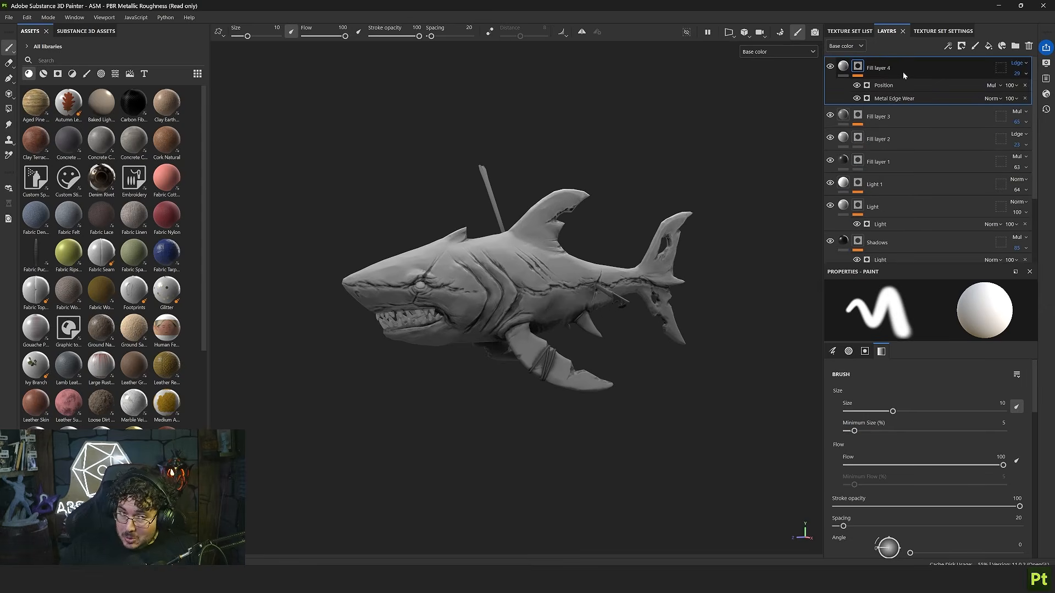
Group the layers from Fill layer 4 down to MainValue into a folder, name it Values and collapse it
{"action": "scroll", "coordinate": [902, 74], "scroll_direction": "down", "scroll_amount": 3}
{"action": "left_click", "coordinate": [902, 218], "text": "shift"}
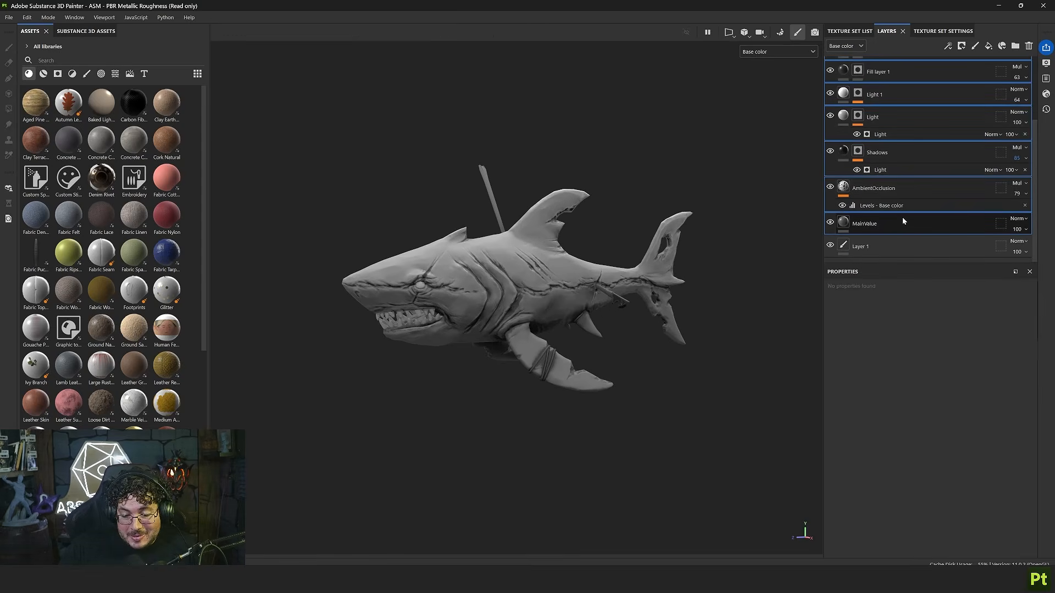
{"action": "key", "text": "ctrl+g"}
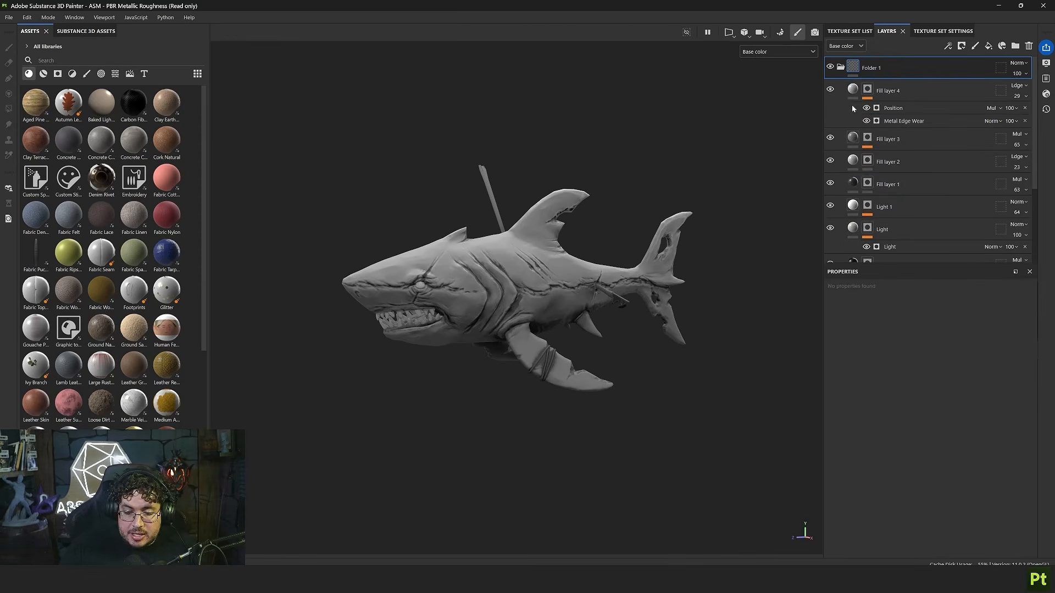
{"action": "double_click", "coordinate": [873, 68]}
{"action": "key", "text": "Return"}
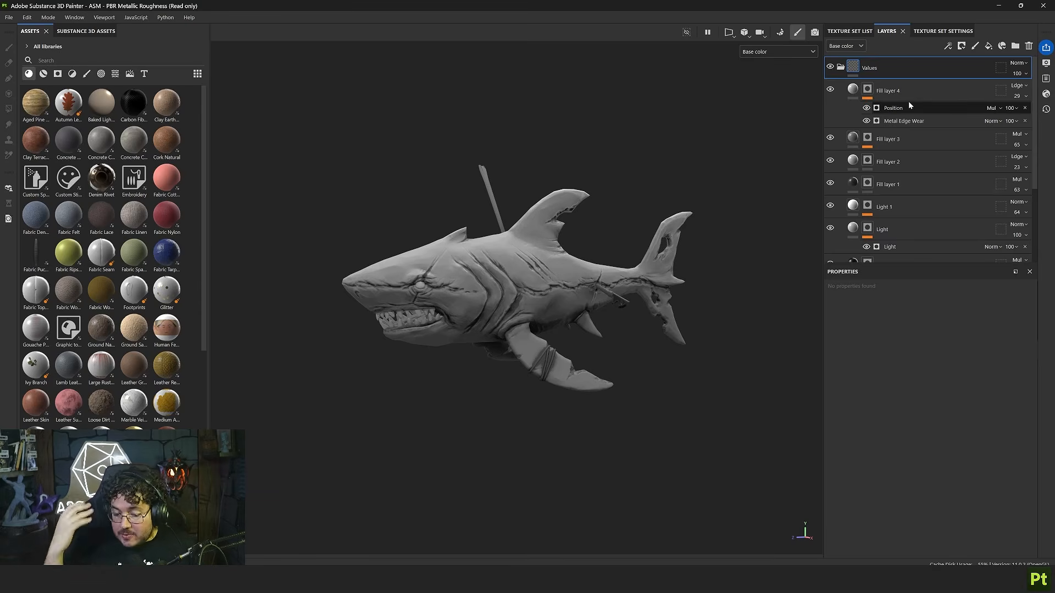
{"action": "left_click", "coordinate": [841, 67]}
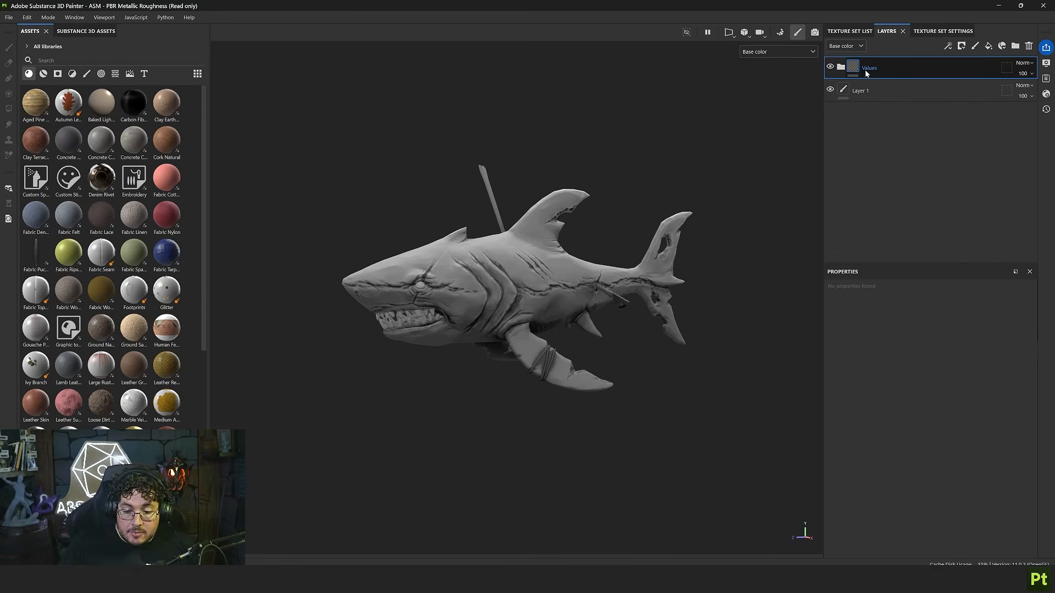
Add an anchor point named Values to the Values folder
{"action": "right_click", "coordinate": [869, 68]}
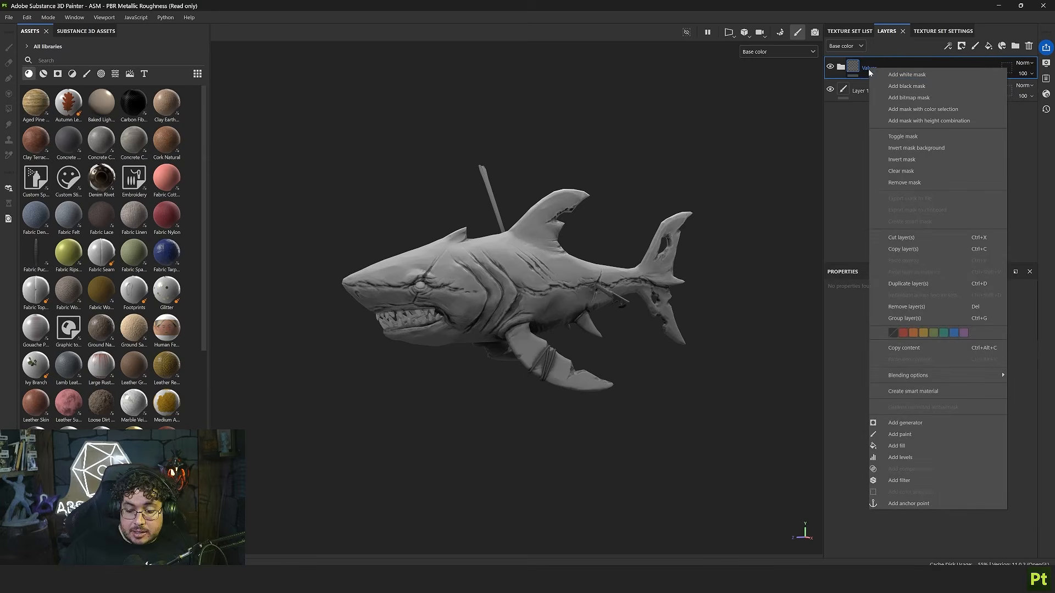
{"action": "left_click", "coordinate": [908, 503]}
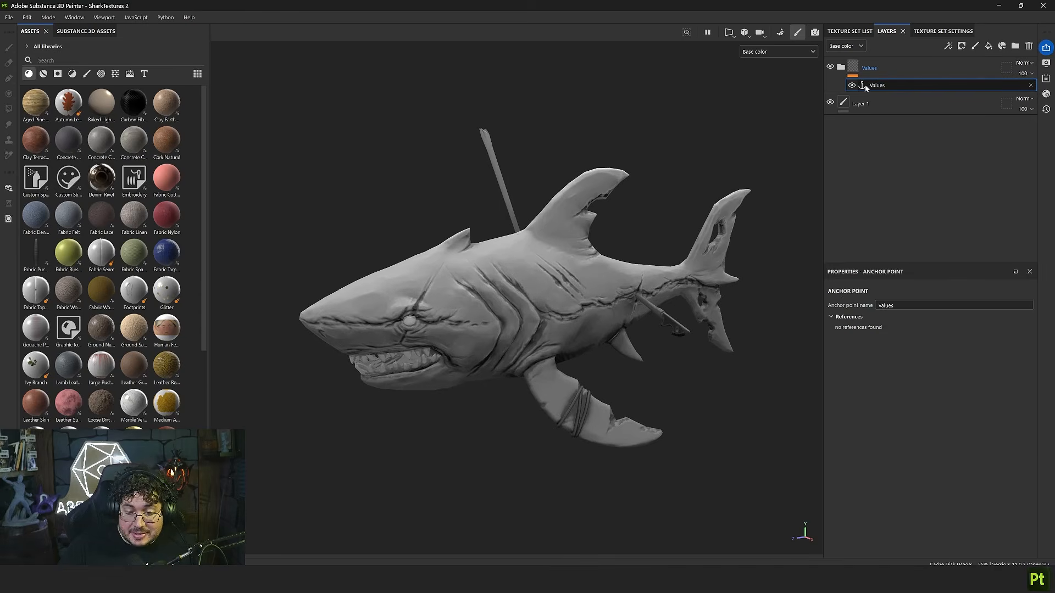
{"action": "left_click", "coordinate": [882, 71]}
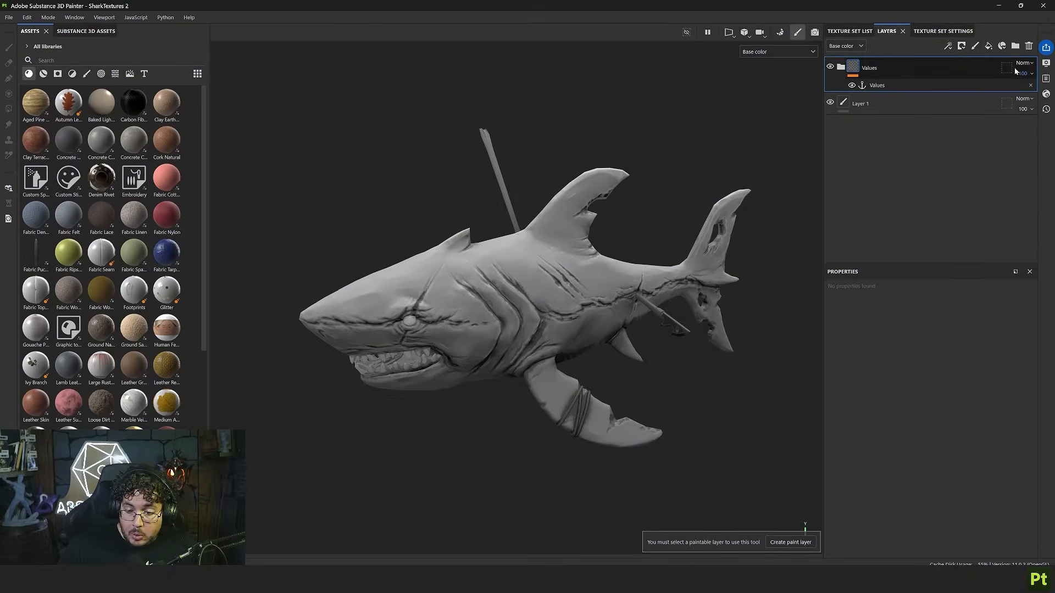
Add a fill layer above the Values folder and use the Values anchor point as its base color
{"action": "left_click", "coordinate": [988, 46]}
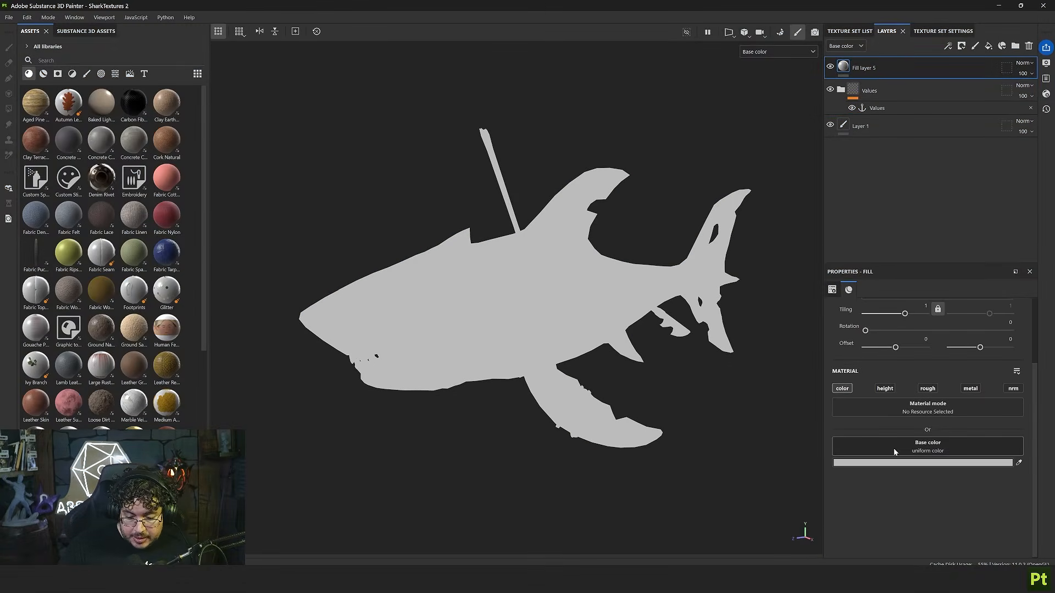
{"action": "left_click", "coordinate": [926, 447]}
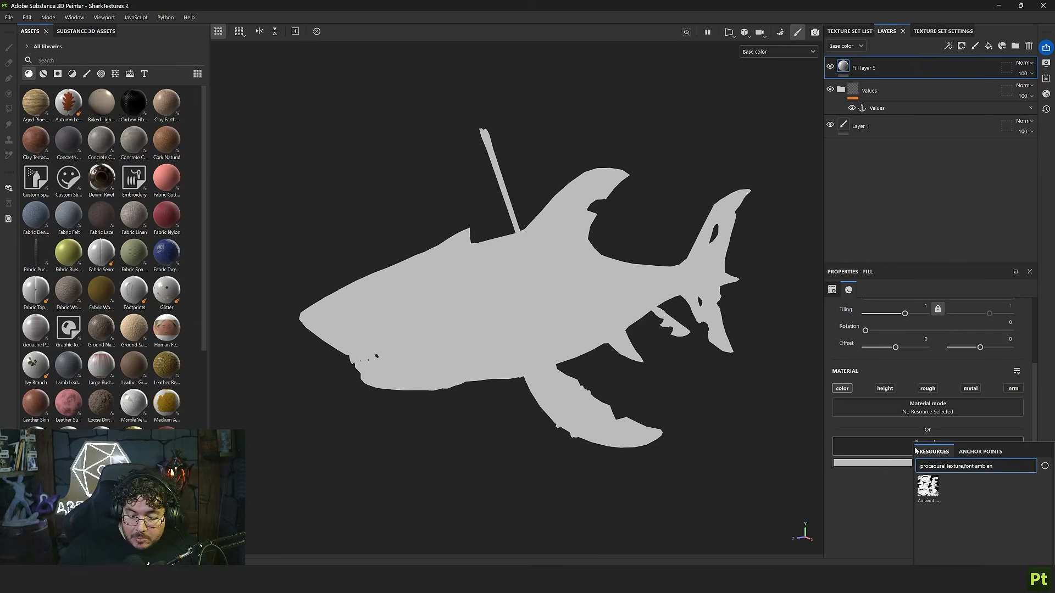
{"action": "left_click", "coordinate": [978, 452]}
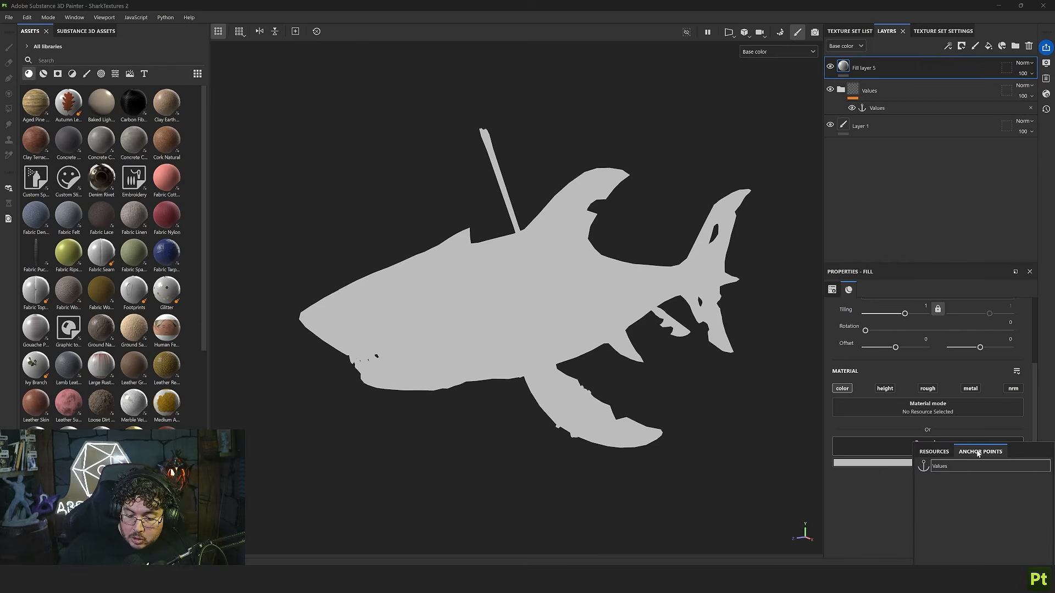
{"action": "left_click", "coordinate": [940, 466]}
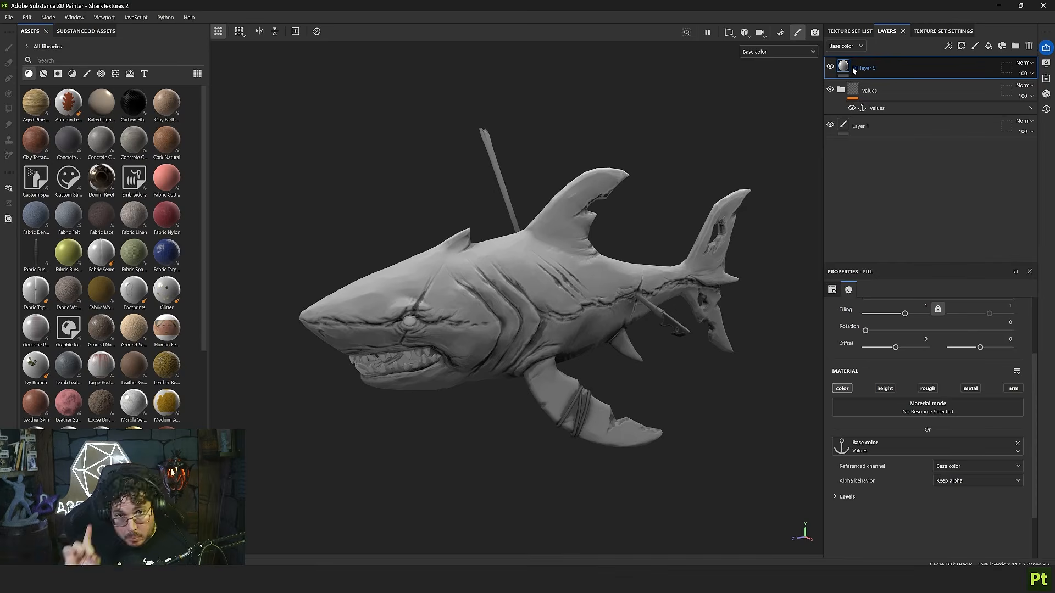
Rename Fill layer 5 to MainColor, keeping the Values folder collapsed
{"action": "left_click", "coordinate": [841, 91]}
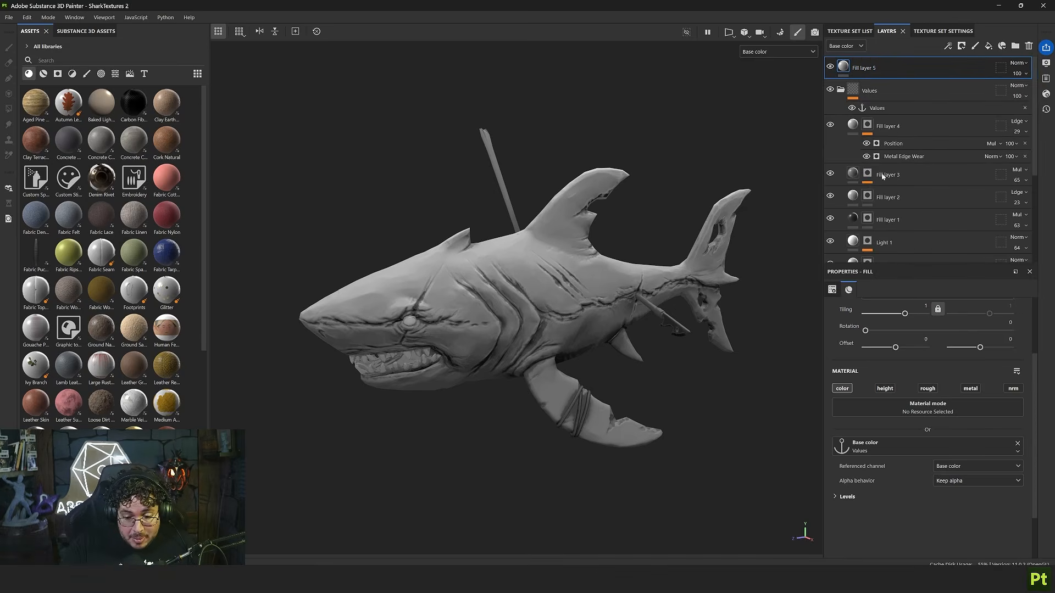
{"action": "left_click", "coordinate": [841, 90]}
{"action": "double_click", "coordinate": [861, 68]}
{"action": "type", "text": "MainColor"}
{"action": "key", "text": "Return"}
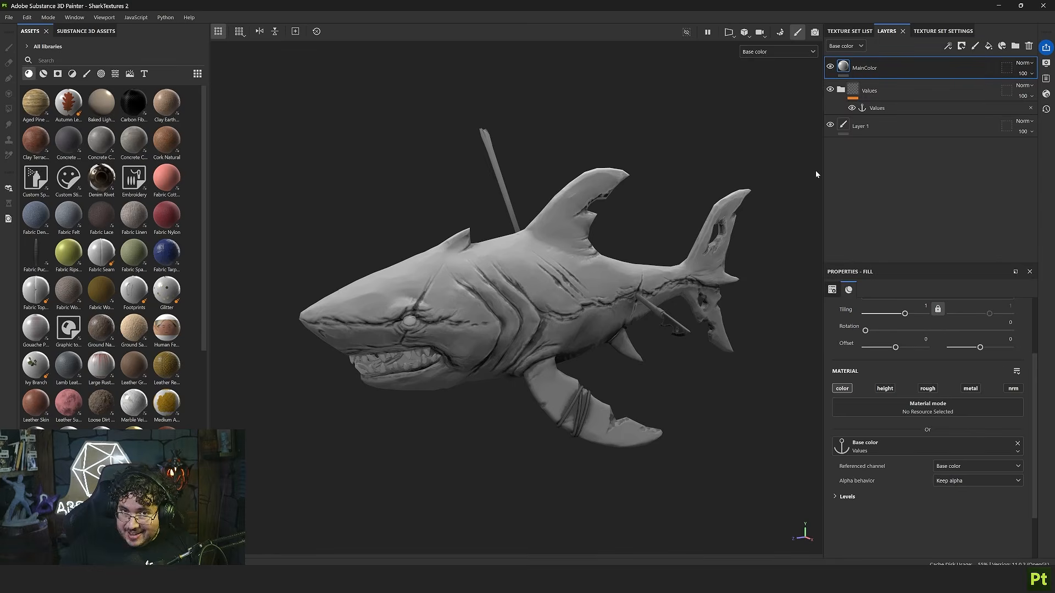
Add a Gradient filter to MainColor affecting only the color channel, with its color quantity set to 4
{"action": "right_click", "coordinate": [872, 68]}
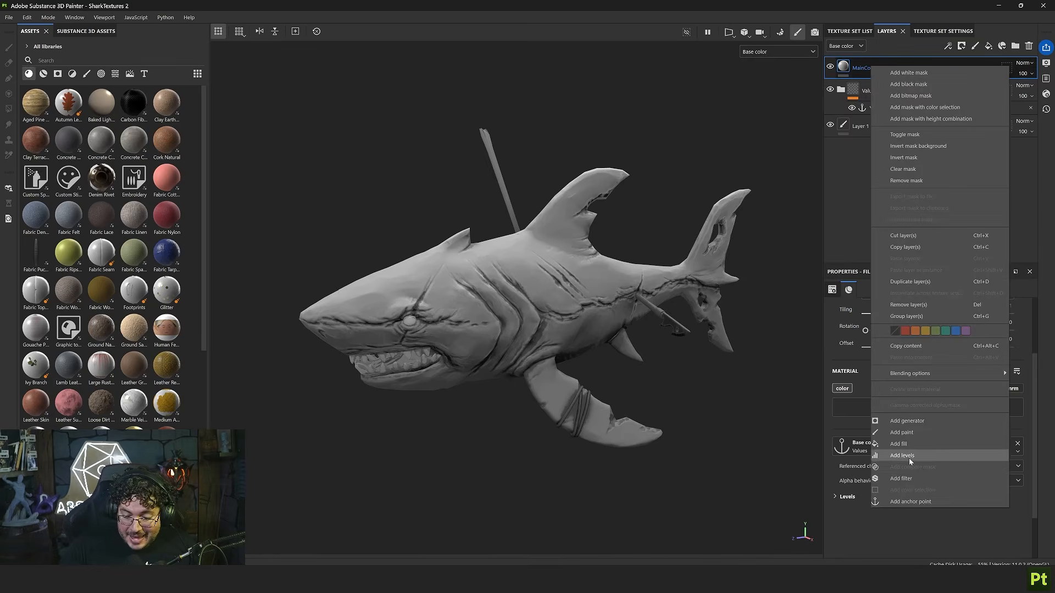
{"action": "left_click", "coordinate": [908, 479]}
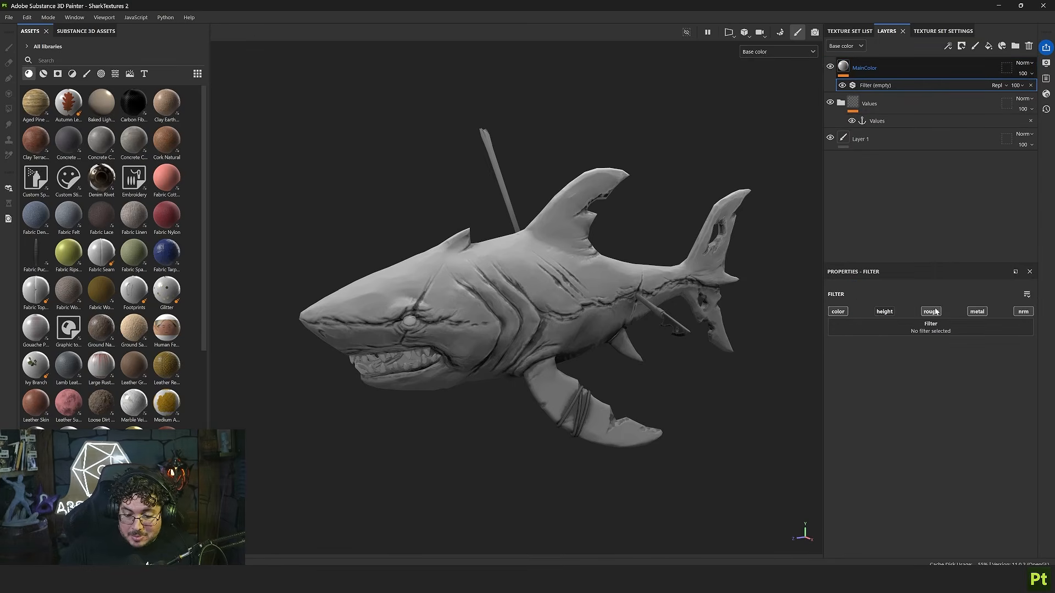
{"action": "left_click", "coordinate": [986, 328]}
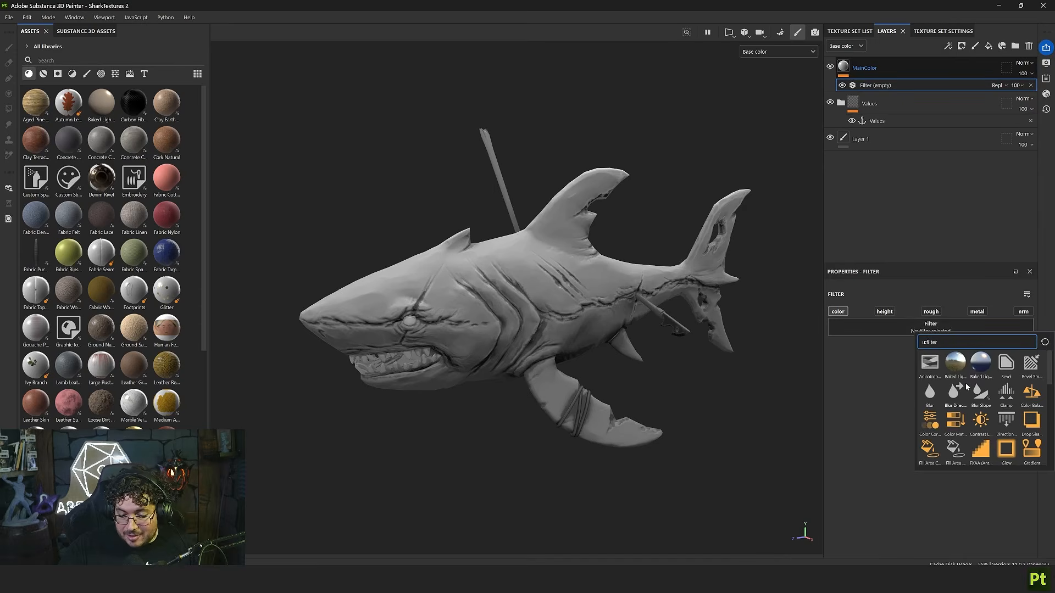
{"action": "left_click", "coordinate": [1032, 449]}
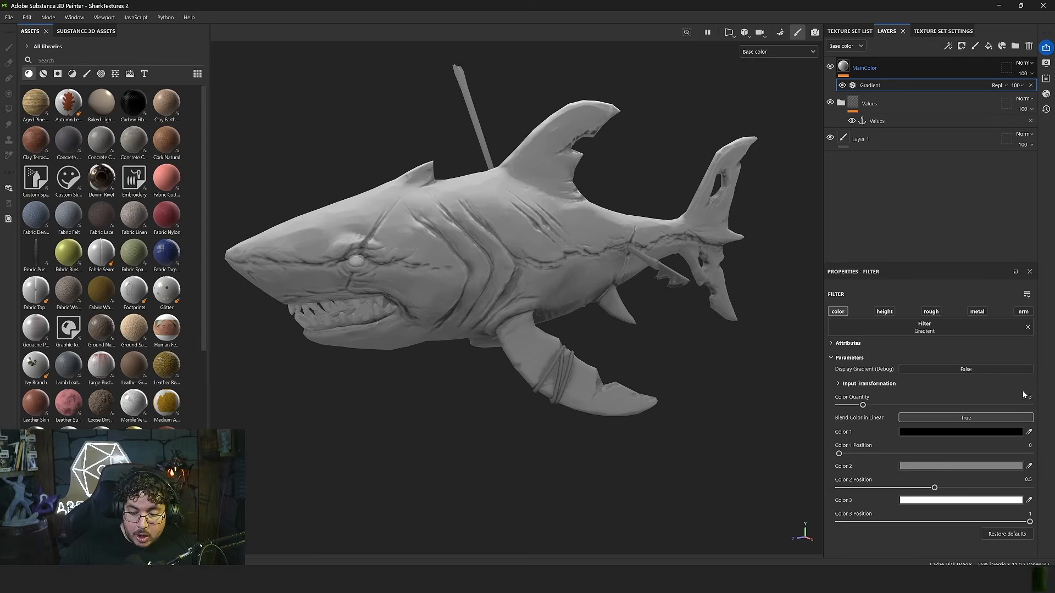
{"action": "left_click_drag", "start_coordinate": [863, 406], "coordinate": [884, 405]}
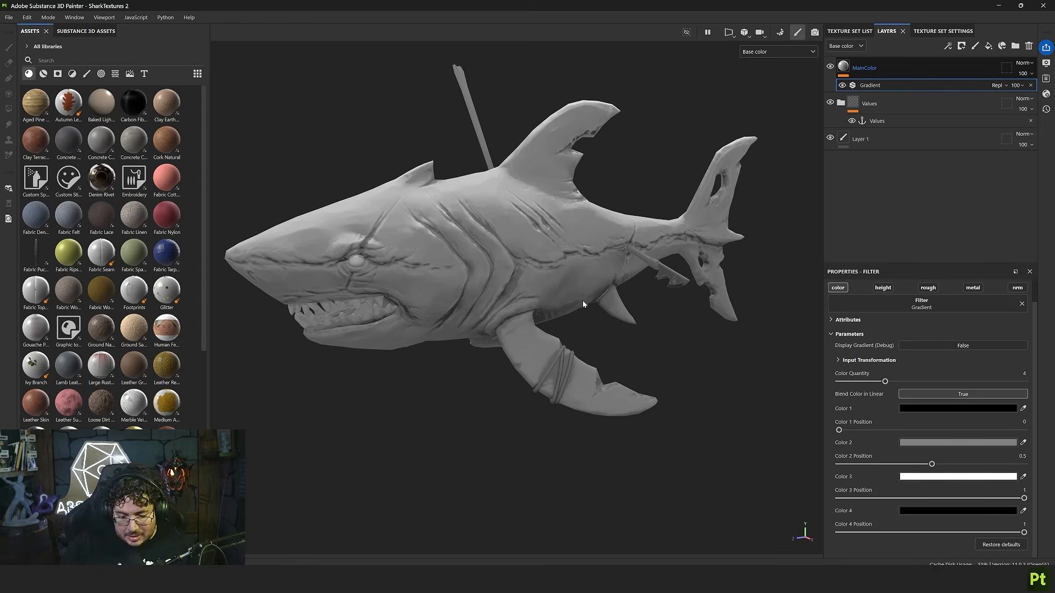
Try pure red FF0000 as the gradient's Color 1 to test which areas the dark values drive
{"action": "left_click", "coordinate": [921, 409]}
{"action": "left_click_drag", "start_coordinate": [929, 469], "coordinate": [985, 405]}
{"action": "left_click_drag", "start_coordinate": [652, 384], "coordinate": [490, 330], "text": "alt"}
{"action": "scroll", "coordinate": [489, 330], "scroll_direction": "up", "scroll_amount": 2}
{"action": "scroll", "coordinate": [490, 330], "scroll_direction": "up", "scroll_amount": 2}
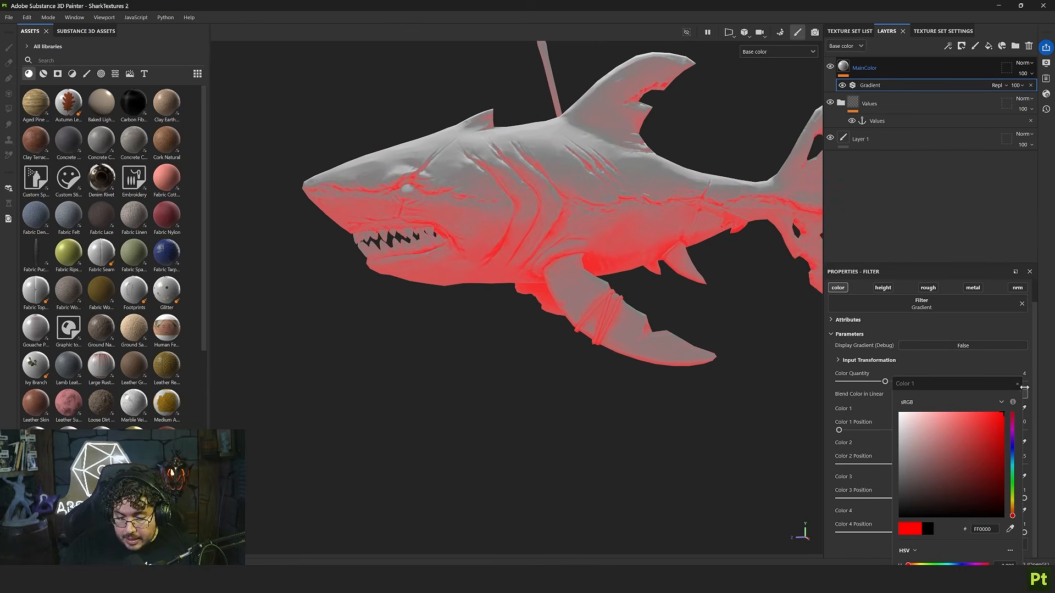
{"action": "left_click", "coordinate": [1027, 393]}
Try bright green 28FF01 as the gradient's Color 3 and inspect the shark from above and below
{"action": "left_click", "coordinate": [983, 475]}
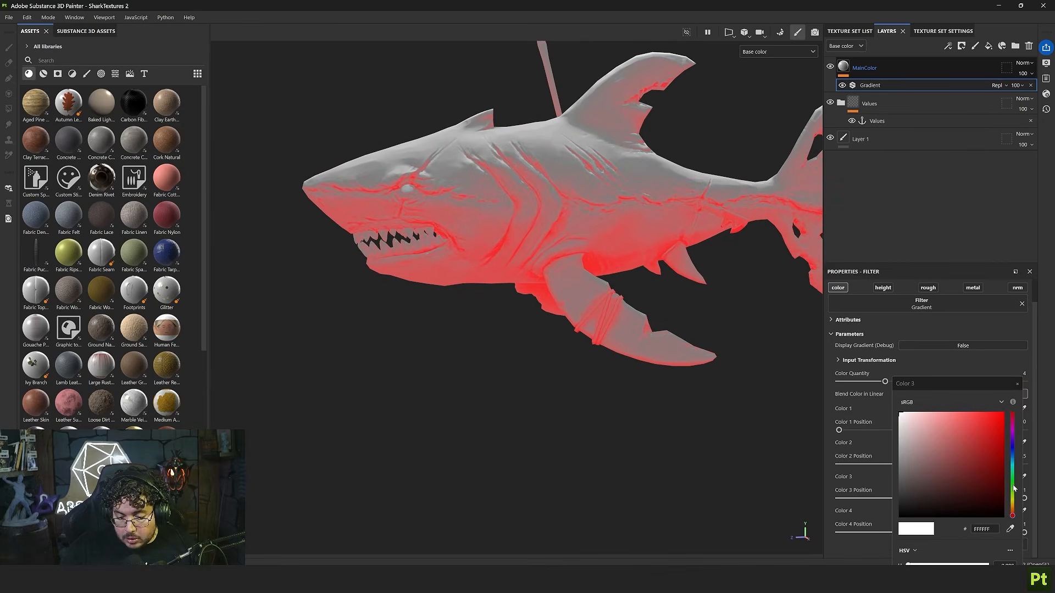
{"action": "left_click", "coordinate": [1012, 486]}
{"action": "left_click", "coordinate": [968, 469]}
{"action": "left_click_drag", "start_coordinate": [758, 344], "coordinate": [553, 251], "text": "alt"}
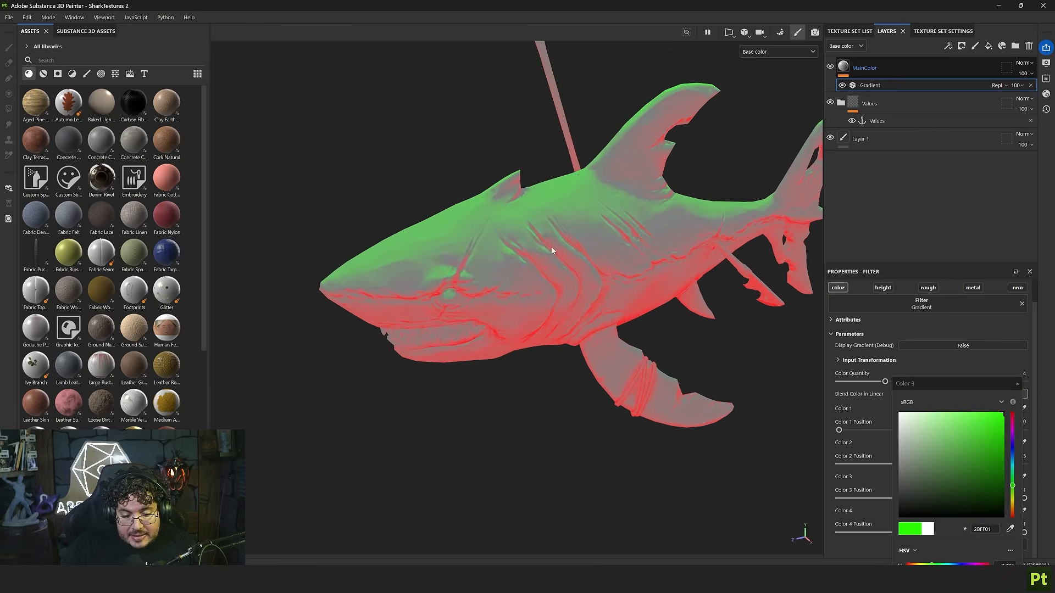
{"action": "left_click_drag", "start_coordinate": [532, 179], "coordinate": [529, 361], "text": "alt"}
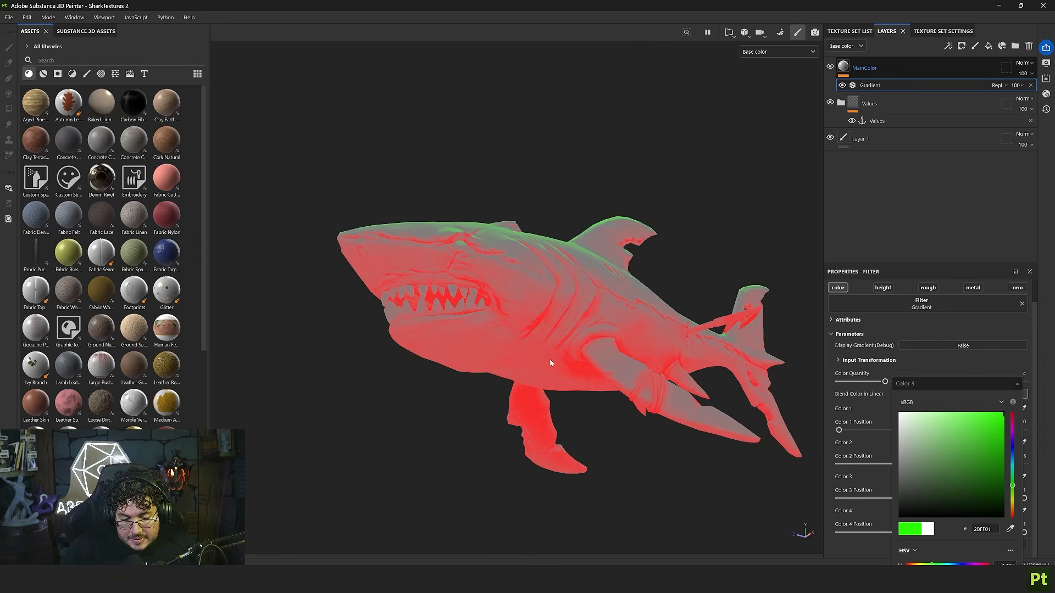
{"action": "left_click", "coordinate": [1017, 384]}
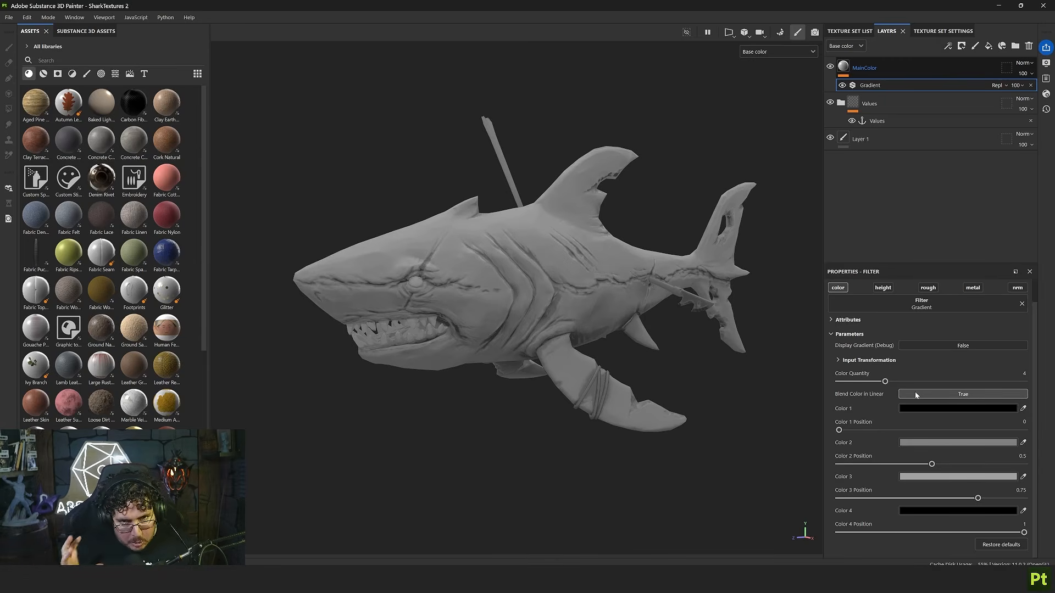
Set the gradient's Color 1 to dark green 112B1C and Color 2 to muted green 3F5A43
{"action": "left_click", "coordinate": [981, 408]}
{"action": "left_click", "coordinate": [983, 489]}
{"action": "left_click_drag", "start_coordinate": [1012, 508], "coordinate": [928, 482]}
{"action": "left_click", "coordinate": [1015, 388]}
{"action": "left_click", "coordinate": [962, 442]}
{"action": "left_click", "coordinate": [1012, 480]}
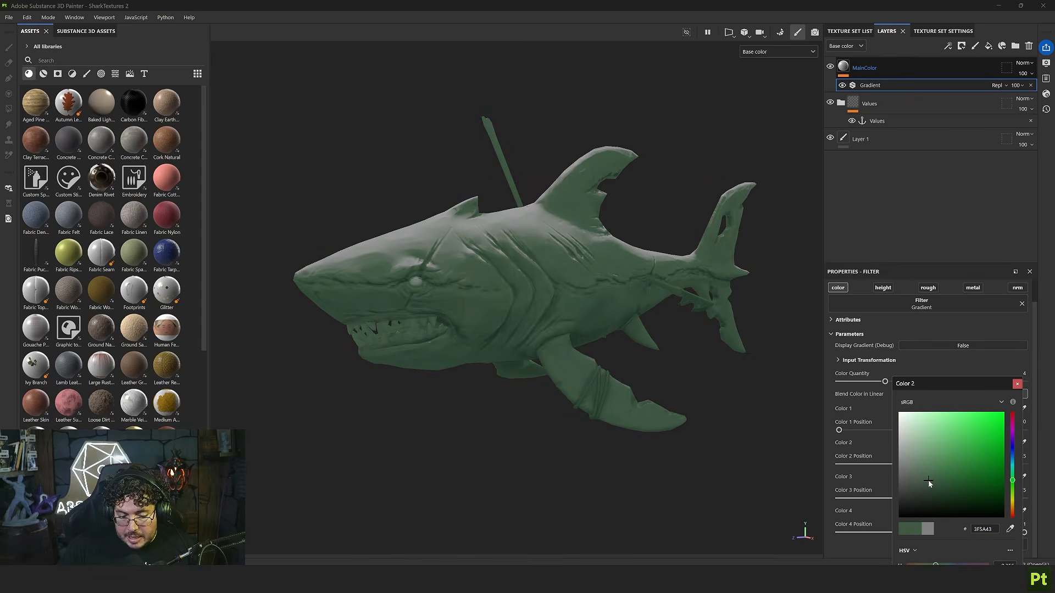
{"action": "left_click", "coordinate": [1015, 384]}
Set the gradient's Color 3 to a soft teal, 629488
{"action": "left_click", "coordinate": [999, 477]}
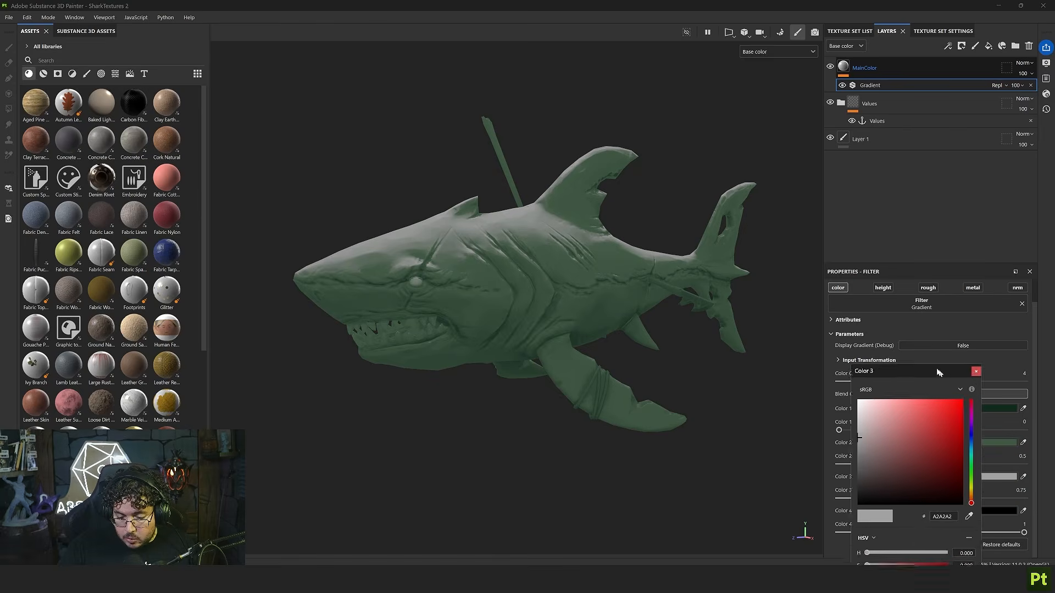
{"action": "left_click", "coordinate": [915, 454]}
{"action": "left_click", "coordinate": [938, 440]}
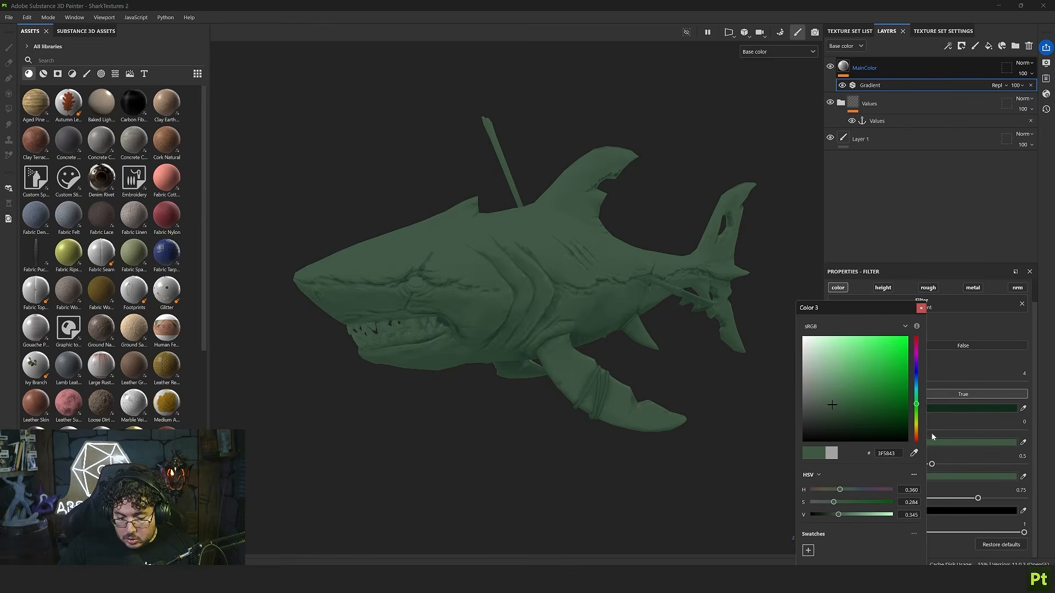
{"action": "left_click_drag", "start_coordinate": [833, 406], "coordinate": [830, 383]}
{"action": "left_click_drag", "start_coordinate": [915, 405], "coordinate": [916, 403]}
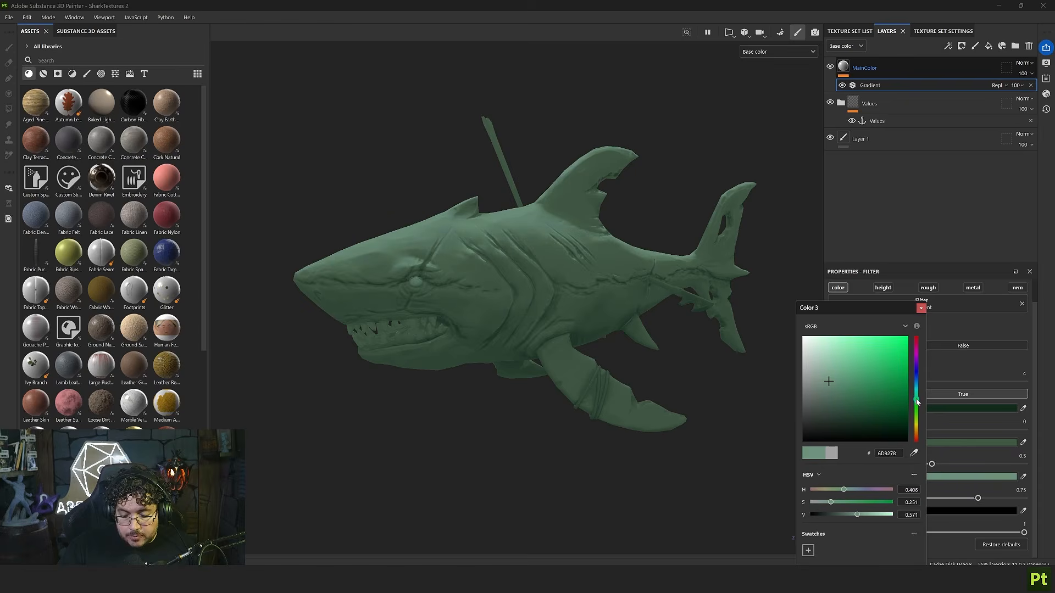
{"action": "left_click_drag", "start_coordinate": [916, 398], "coordinate": [916, 393]}
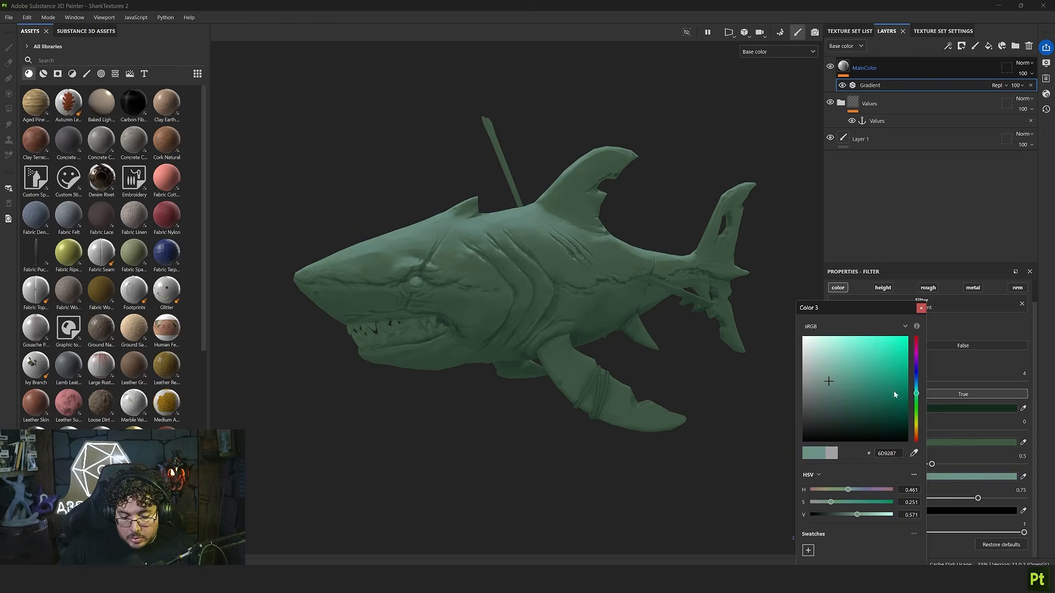
{"action": "left_click_drag", "start_coordinate": [828, 381], "coordinate": [837, 380]}
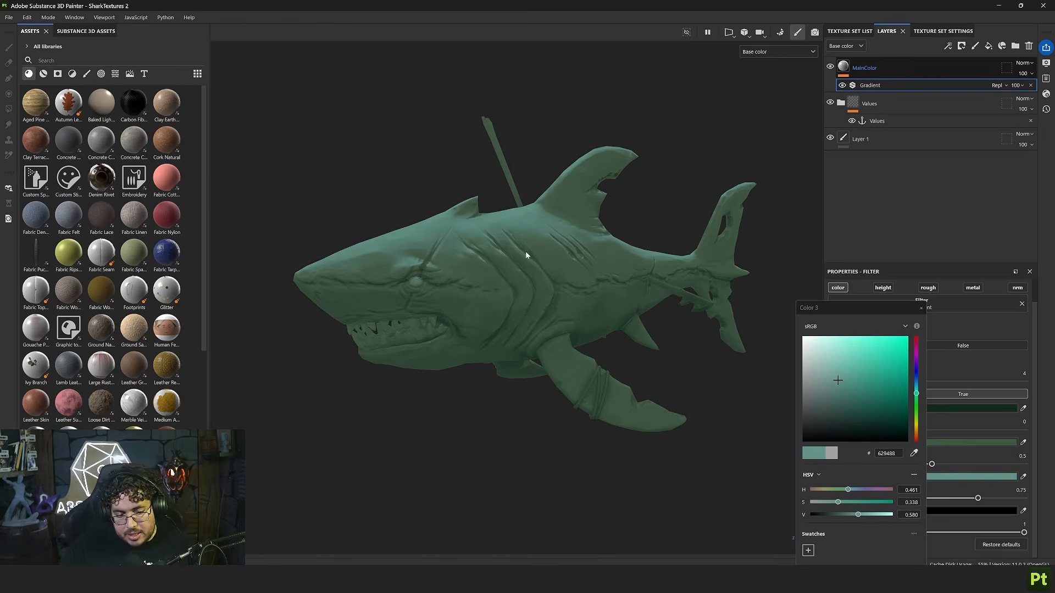
{"action": "left_click", "coordinate": [920, 309]}
Set the gradient's Color 4 to a pale blue, 9CCBD4
{"action": "left_click_drag", "start_coordinate": [1023, 510], "coordinate": [1004, 474]}
{"action": "left_click_drag", "start_coordinate": [837, 380], "coordinate": [832, 358]}
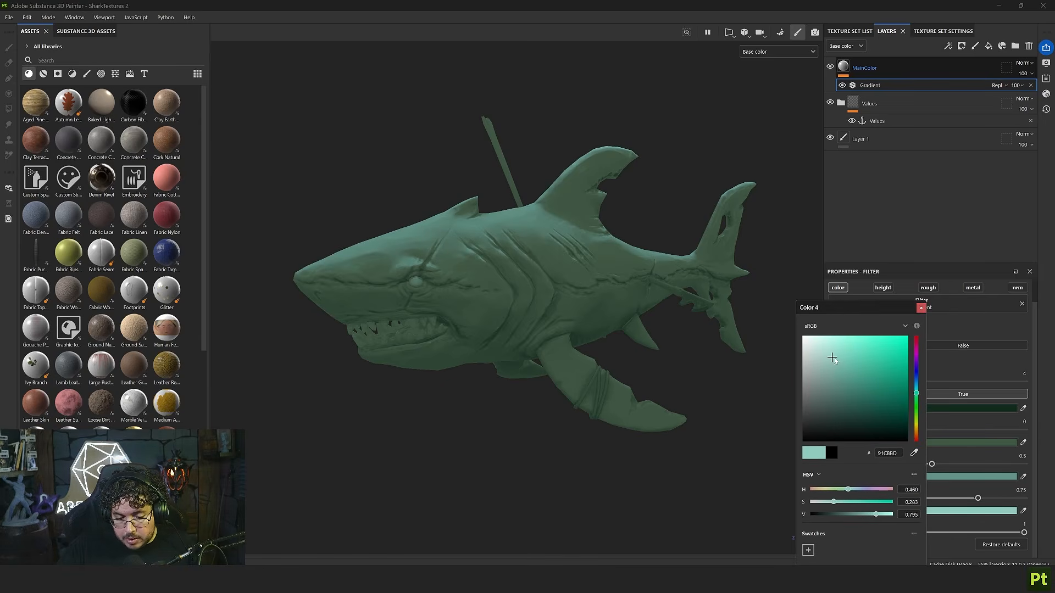
{"action": "left_click_drag", "start_coordinate": [916, 391], "coordinate": [916, 388]}
{"action": "left_click_drag", "start_coordinate": [832, 358], "coordinate": [830, 353]}
{"action": "left_click", "coordinate": [668, 297]}
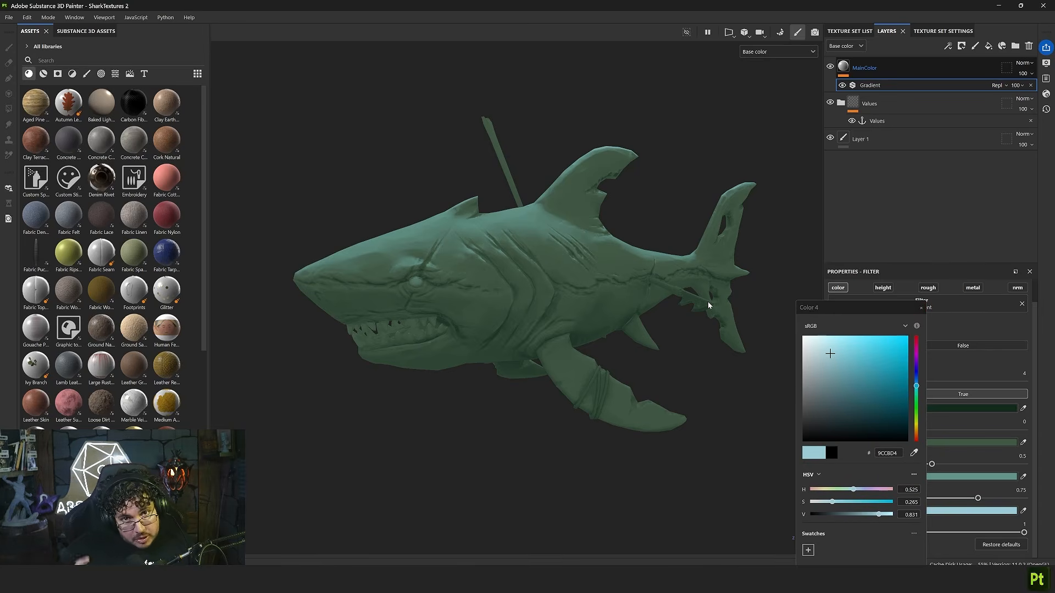
{"action": "left_click", "coordinate": [920, 308]}
Set the gradient positions to 0.17 for Color 1, 0.38 for Color 2, 0.59 for Color 3 and 0.85 for Color 4
{"action": "left_click_drag", "start_coordinate": [839, 431], "coordinate": [874, 430]}
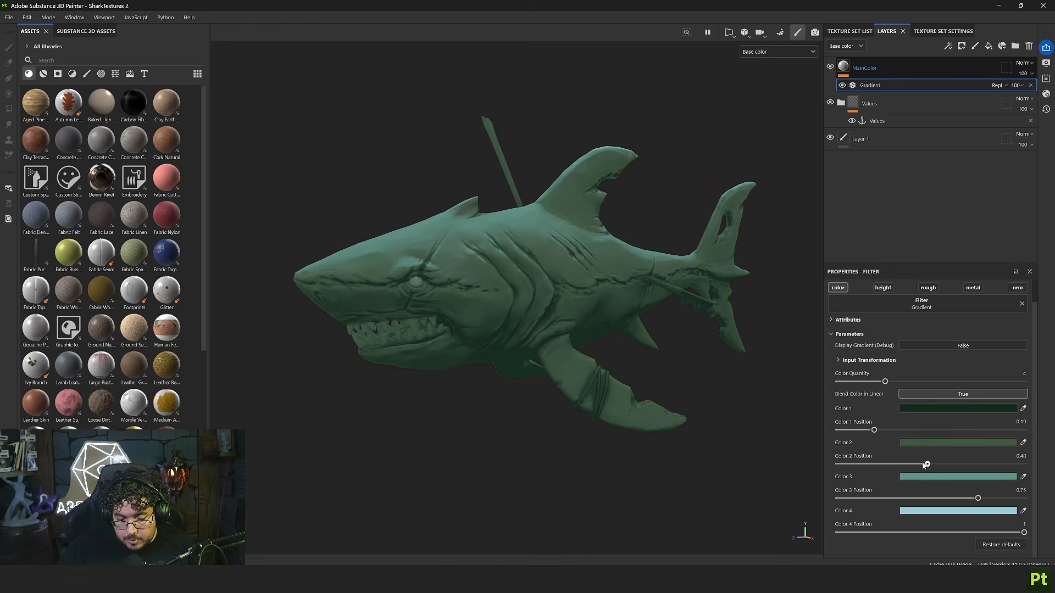
{"action": "mouse_move", "coordinate": [925, 464]}
{"action": "left_mouse_down"}
{"action": "mouse_move", "coordinate": [904, 464]}
{"action": "mouse_move", "coordinate": [920, 465]}
{"action": "left_mouse_up"}
{"action": "left_click_drag", "start_coordinate": [978, 498], "coordinate": [945, 498]}
{"action": "left_click_drag", "start_coordinate": [1006, 533], "coordinate": [976, 532]}
{"action": "mouse_move", "coordinate": [944, 498]}
{"action": "left_mouse_down"}
{"action": "mouse_move", "coordinate": [931, 497]}
{"action": "mouse_move", "coordinate": [948, 498]}
{"action": "left_mouse_up"}
{"action": "left_click_drag", "start_coordinate": [977, 532], "coordinate": [996, 532]}
{"action": "left_click_drag", "start_coordinate": [945, 498], "coordinate": [952, 498]}
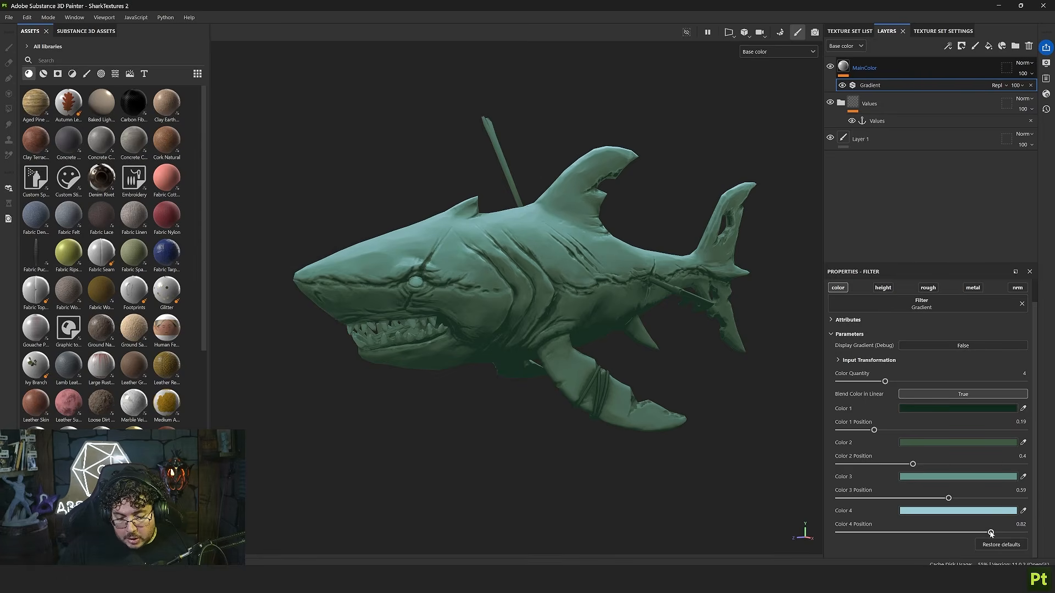
Set the gradient's Color 1 to dark blue 192938 and compare the shark with the Gradient filter off and on
{"action": "left_click", "coordinate": [928, 408]}
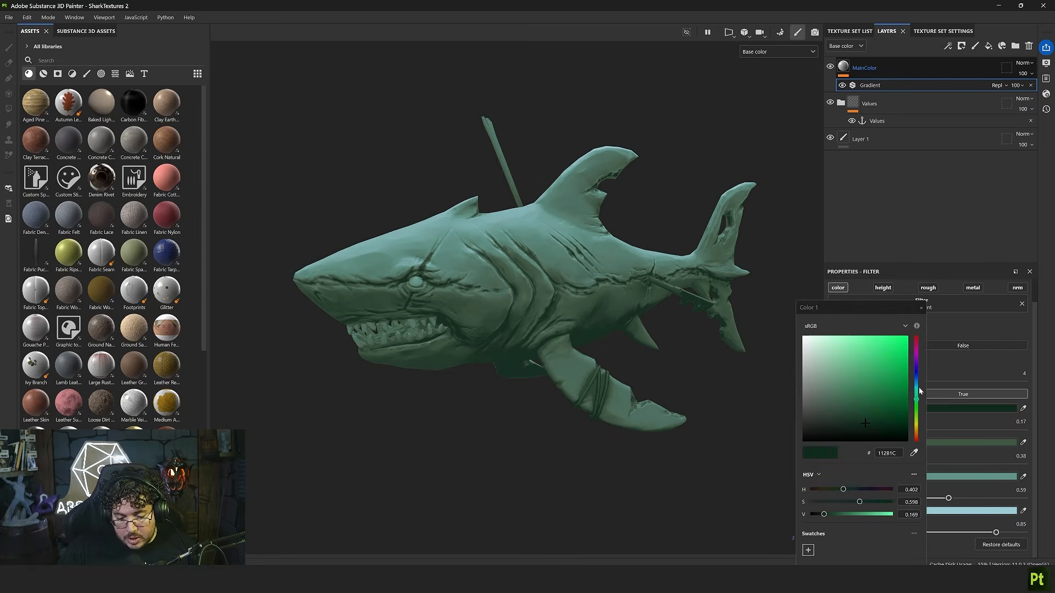
{"action": "mouse_move", "coordinate": [916, 387]}
{"action": "left_mouse_down"}
{"action": "mouse_move", "coordinate": [916, 369]}
{"action": "mouse_move", "coordinate": [915, 383]}
{"action": "left_mouse_up"}
{"action": "left_click_drag", "start_coordinate": [865, 423], "coordinate": [860, 420]}
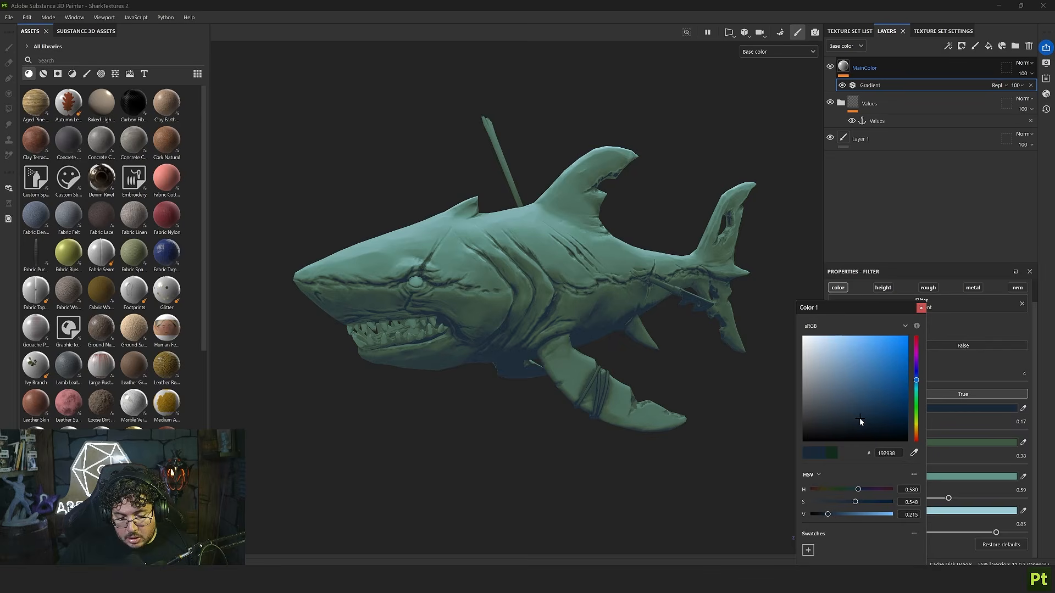
{"action": "left_click", "coordinate": [921, 308]}
{"action": "left_click", "coordinate": [842, 85]}
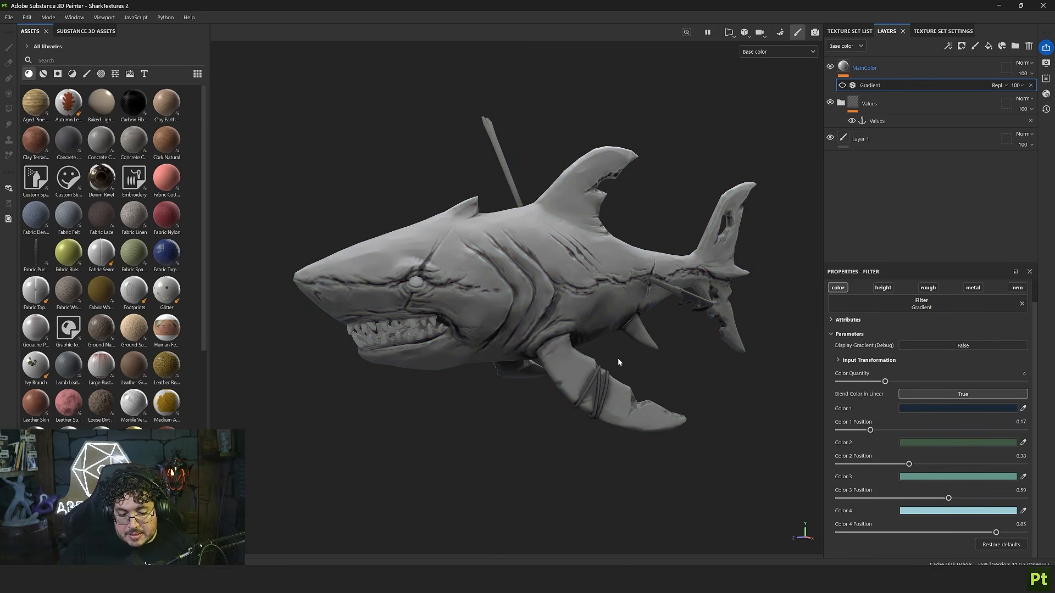
{"action": "left_click", "coordinate": [842, 86]}
Set the gradient's Color 2 position to 0.11 and inspect the shark's side and belly
{"action": "left_click_drag", "start_coordinate": [634, 337], "coordinate": [874, 439], "text": "alt"}
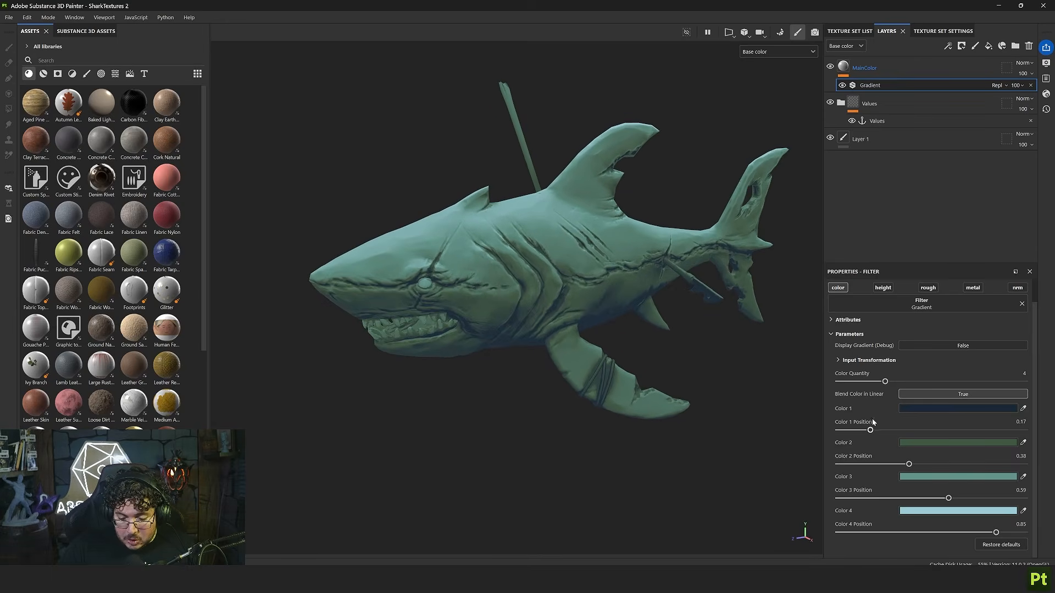
{"action": "left_click_drag", "start_coordinate": [909, 465], "coordinate": [852, 465]}
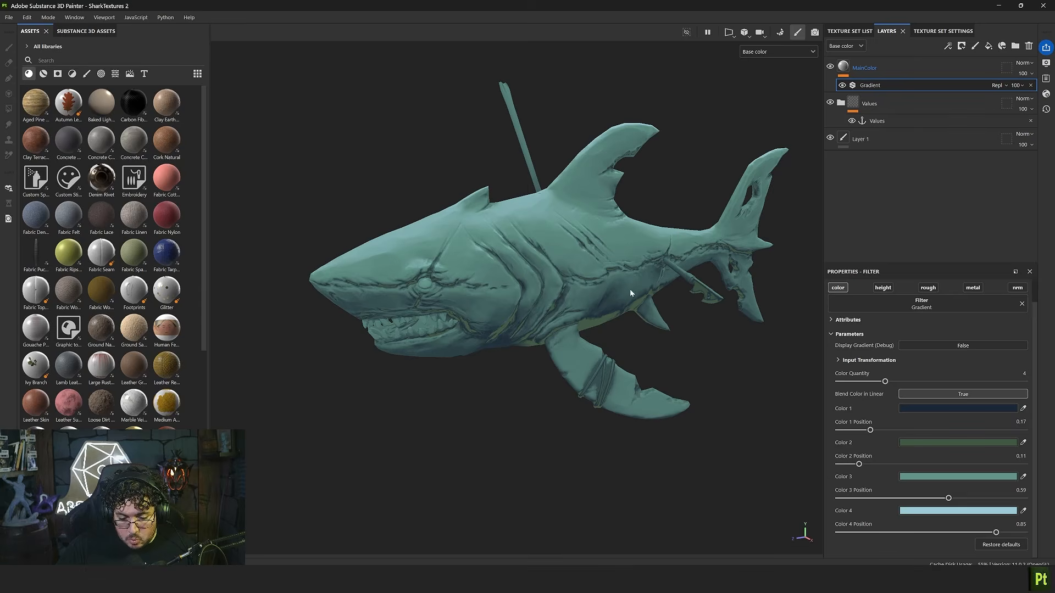
{"action": "left_click_drag", "start_coordinate": [639, 281], "coordinate": [709, 412], "text": "alt"}
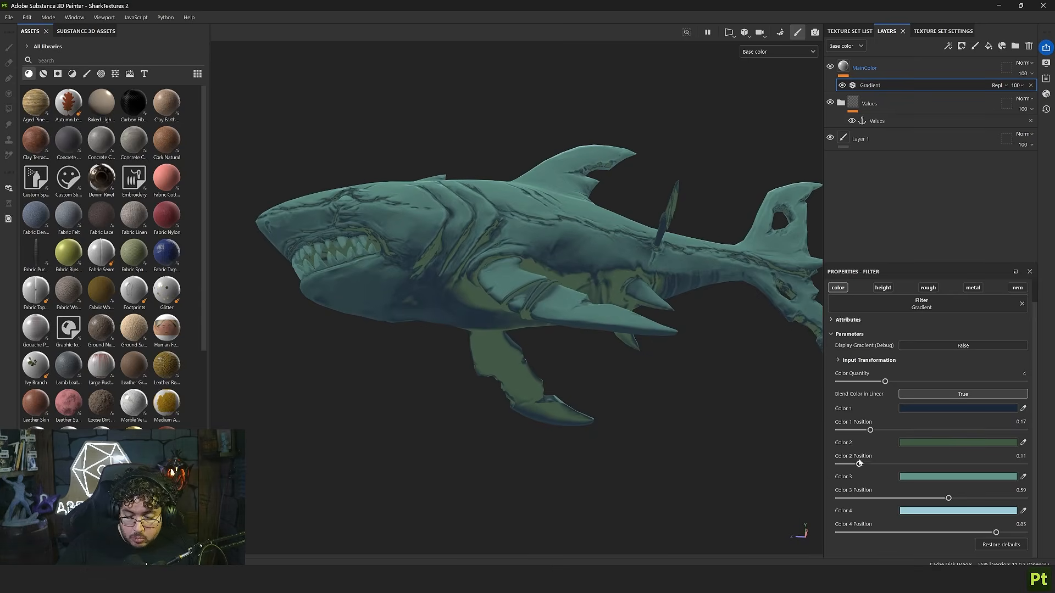
Set the gradient's Color 2 position to 0.39 and darken Color 4 to a muted pale blue, 93B9C0
{"action": "left_click_drag", "start_coordinate": [858, 464], "coordinate": [889, 465]}
{"action": "left_click_drag", "start_coordinate": [681, 407], "coordinate": [689, 388], "text": "alt"}
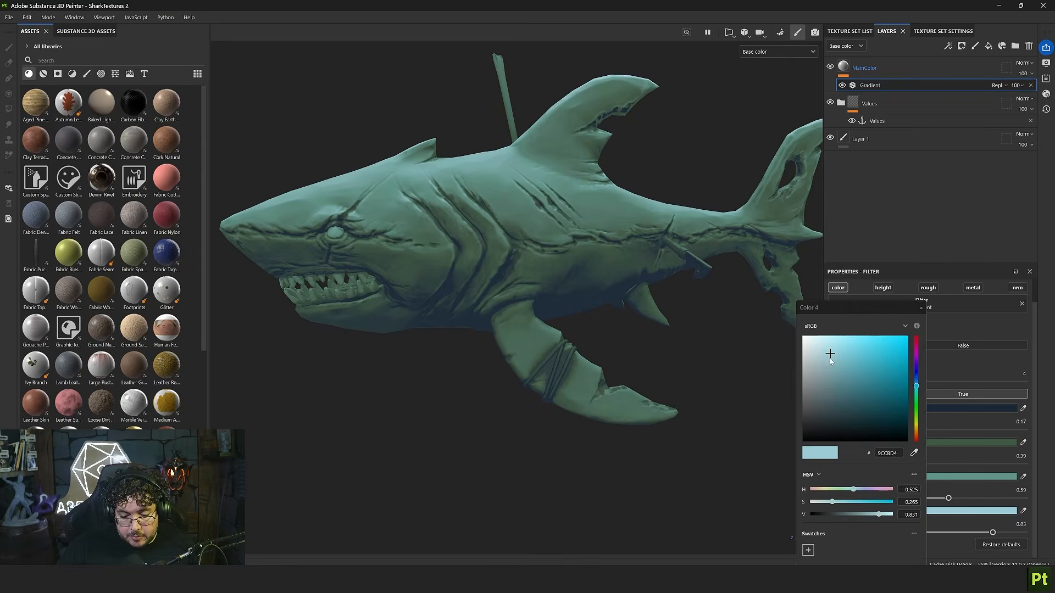
{"action": "left_click_drag", "start_coordinate": [829, 355], "coordinate": [827, 362]}
{"action": "left_click_drag", "start_coordinate": [641, 329], "coordinate": [692, 379], "text": "alt"}
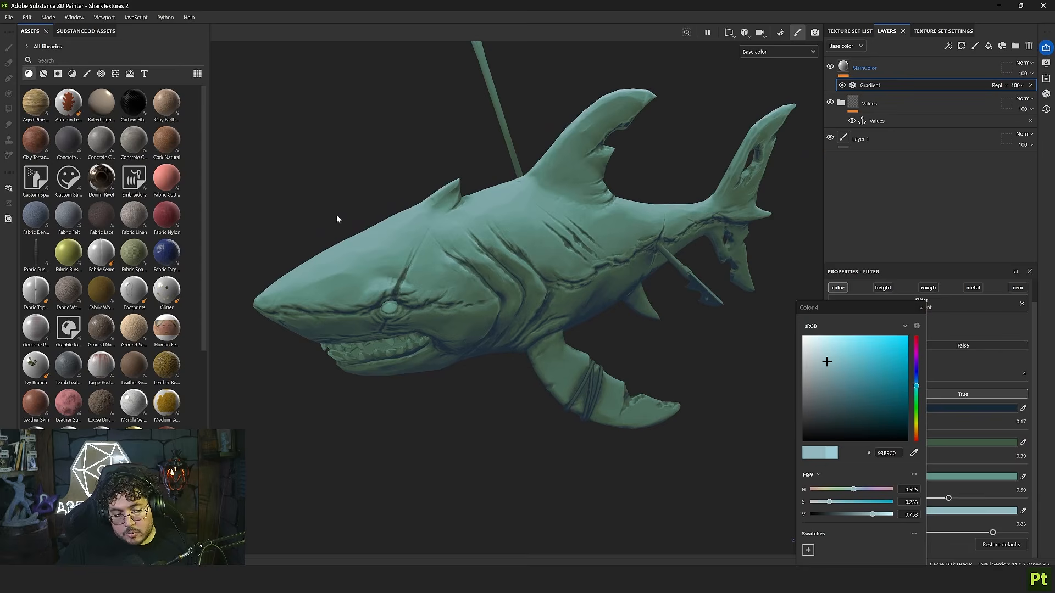
{"action": "left_click_drag", "start_coordinate": [536, 313], "coordinate": [381, 212], "text": "alt"}
Add a fill layer above MainColor with the Values anchor point as its base color
{"action": "left_click", "coordinate": [879, 67]}
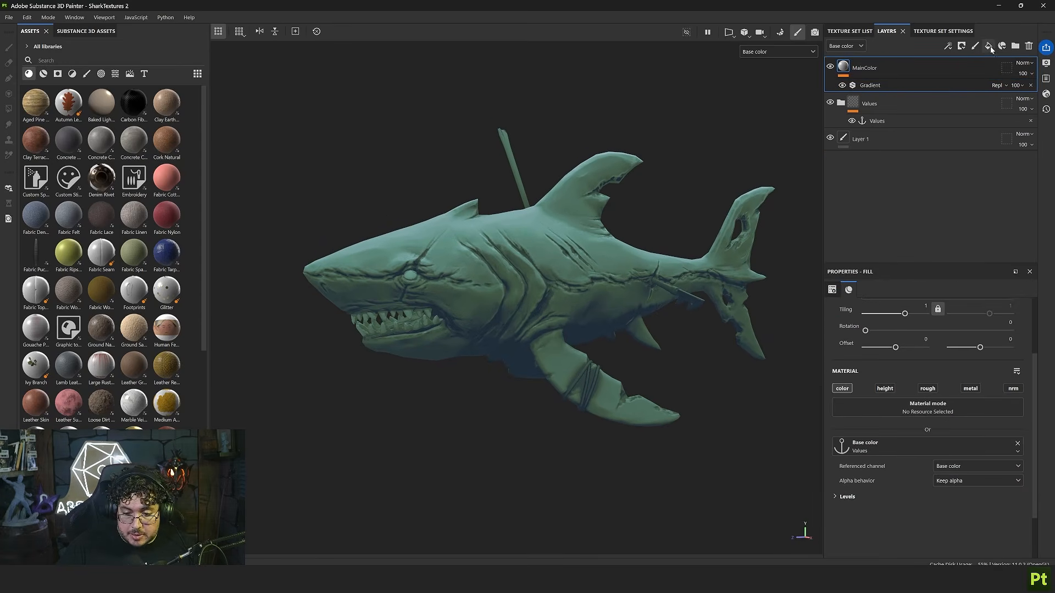
{"action": "left_click", "coordinate": [989, 46]}
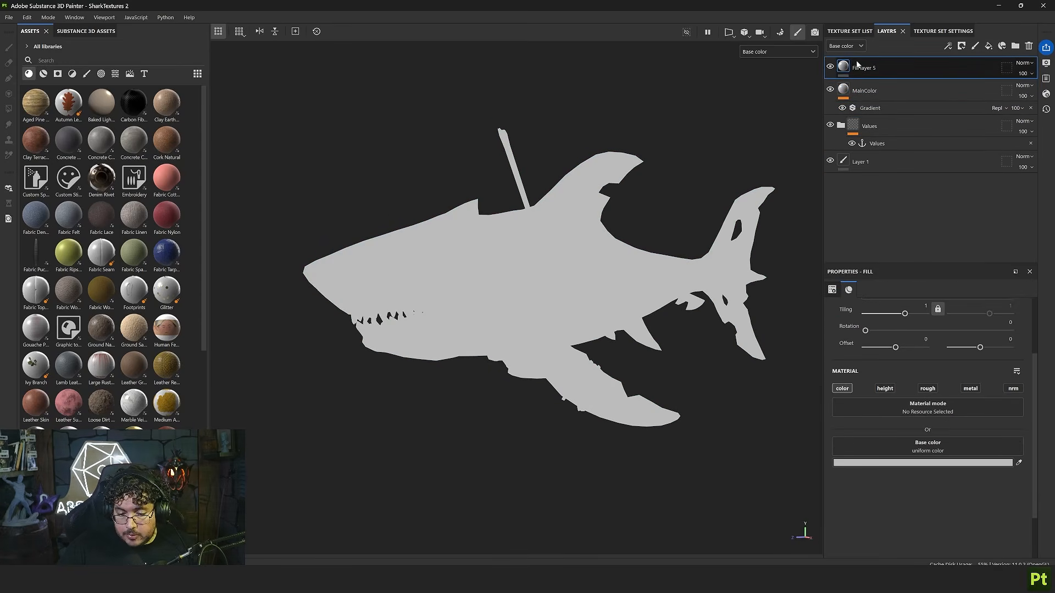
{"action": "left_click", "coordinate": [915, 445]}
{"action": "left_click", "coordinate": [981, 307]}
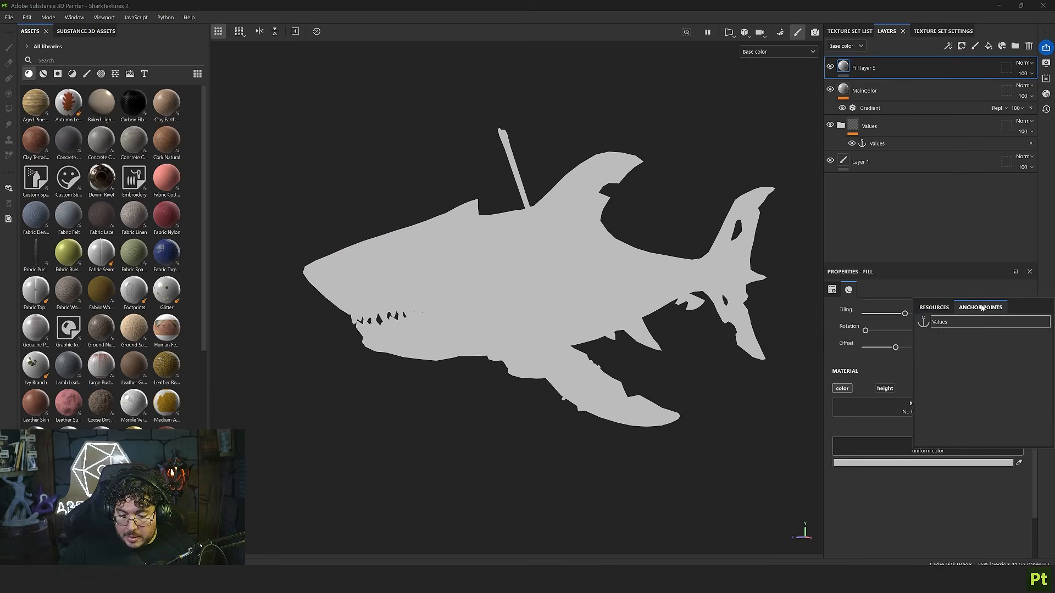
{"action": "left_click", "coordinate": [939, 323]}
Give the new fill layer a black mask and reveal it only on the shark's teeth with Polygon Fill
{"action": "right_click", "coordinate": [873, 67]}
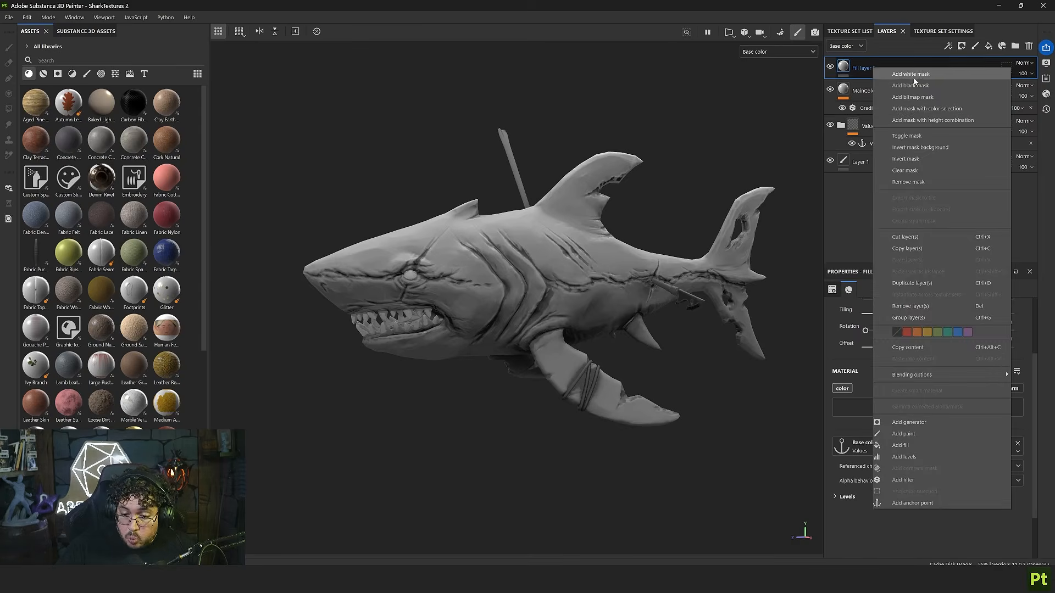
{"action": "left_click", "coordinate": [915, 83]}
{"action": "key", "text": "1"}
{"action": "scroll", "coordinate": [730, 382], "scroll_direction": "up", "scroll_amount": 5}
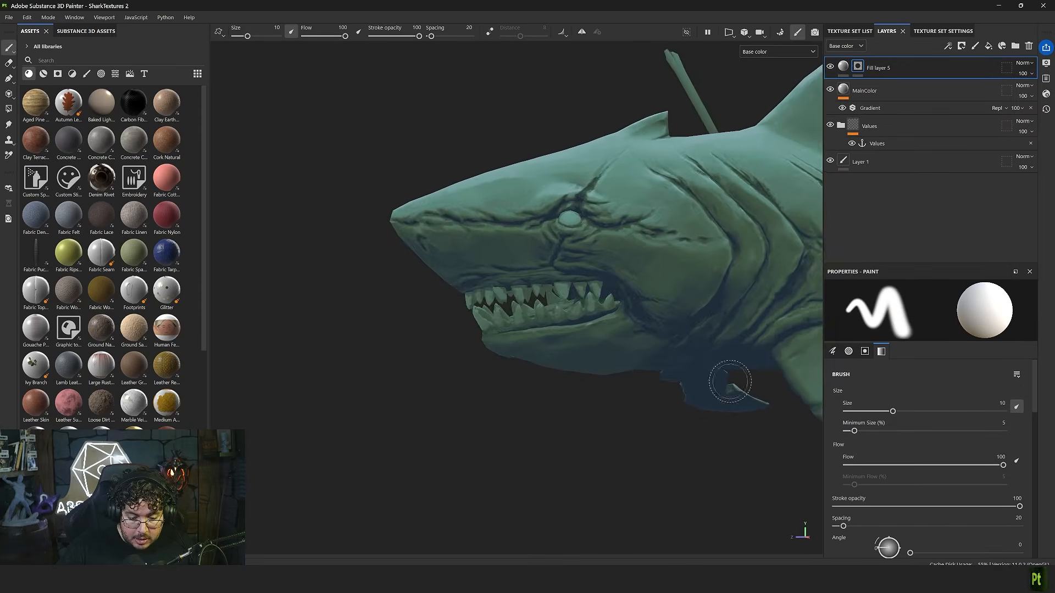
{"action": "left_click_drag", "start_coordinate": [730, 381], "coordinate": [566, 344], "text": "alt"}
{"action": "middle_click_drag", "start_coordinate": [565, 343], "coordinate": [535, 318], "text": "alt"}
{"action": "key", "text": "4"}
{"action": "left_click_drag", "start_coordinate": [584, 236], "coordinate": [398, 334]}
{"action": "key", "text": "ctrl+z"}
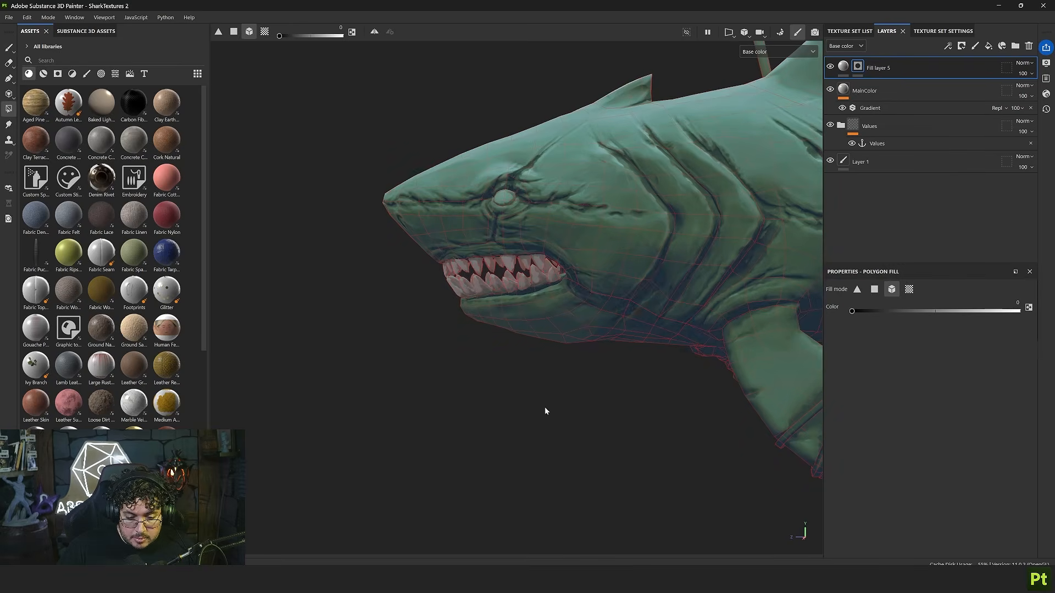
{"action": "key", "text": "1"}
{"action": "left_click_drag", "start_coordinate": [520, 379], "coordinate": [494, 352], "text": "alt"}
Add a Gradient filter to the content of the teeth fill layer
{"action": "left_click", "coordinate": [845, 66]}
{"action": "right_click", "coordinate": [845, 64]}
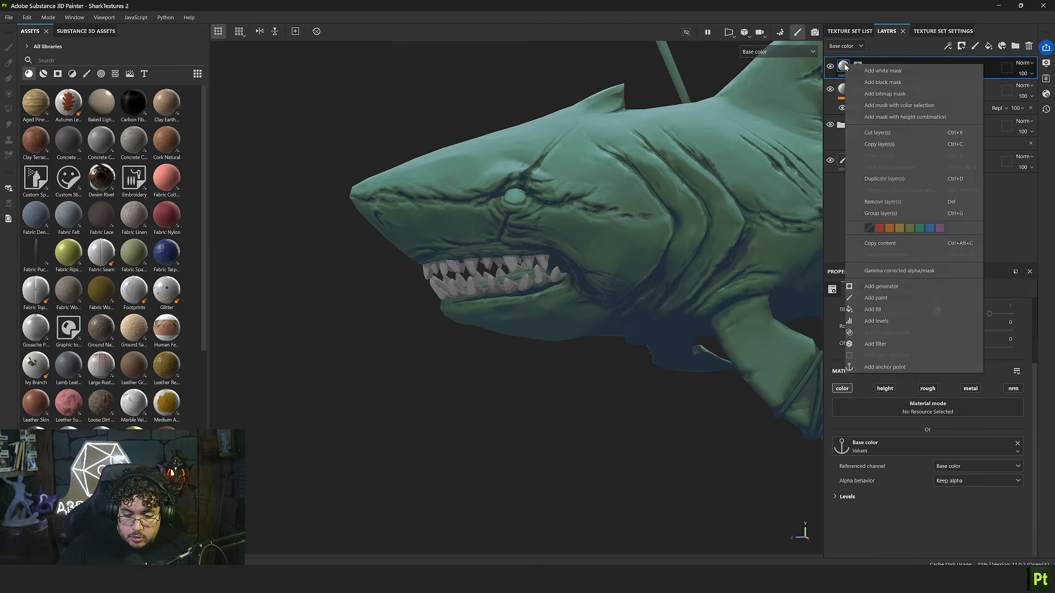
{"action": "left_click", "coordinate": [883, 344]}
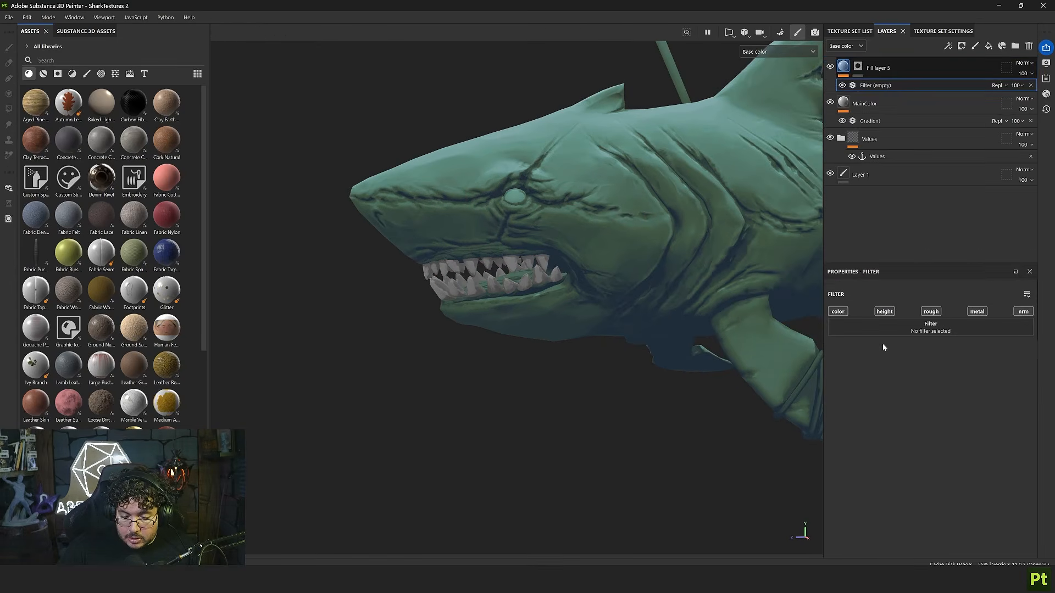
{"action": "left_click", "coordinate": [936, 328]}
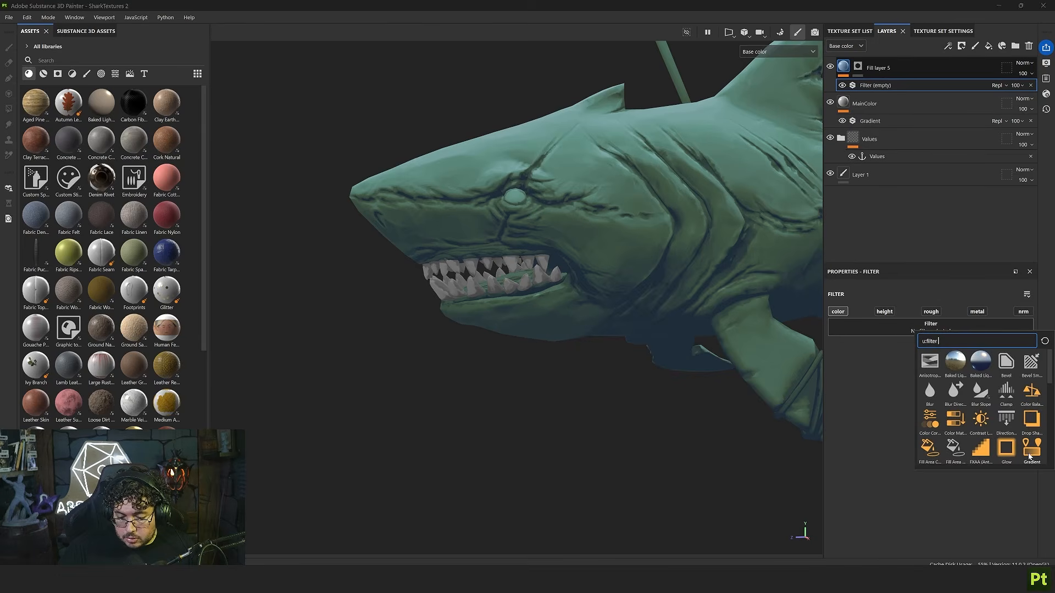
{"action": "left_click", "coordinate": [1032, 449]}
Set the teeth gradient's Color 1 to dark brown 39321C and Color 2 to a muted tan
{"action": "left_click", "coordinate": [922, 432]}
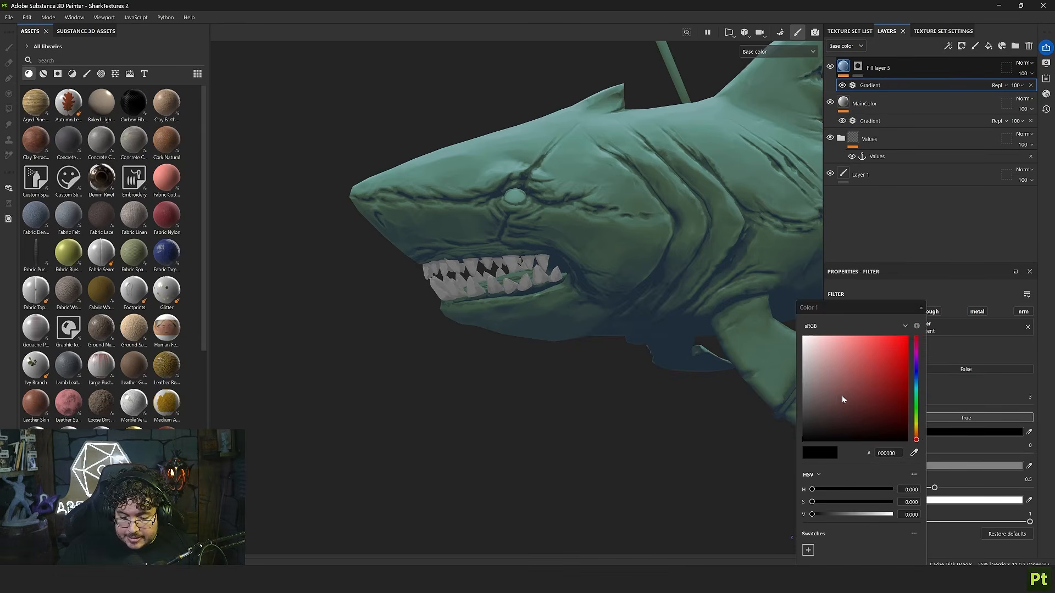
{"action": "left_click", "coordinate": [915, 428]}
{"action": "left_click", "coordinate": [866, 409]}
{"action": "left_click", "coordinate": [857, 416]}
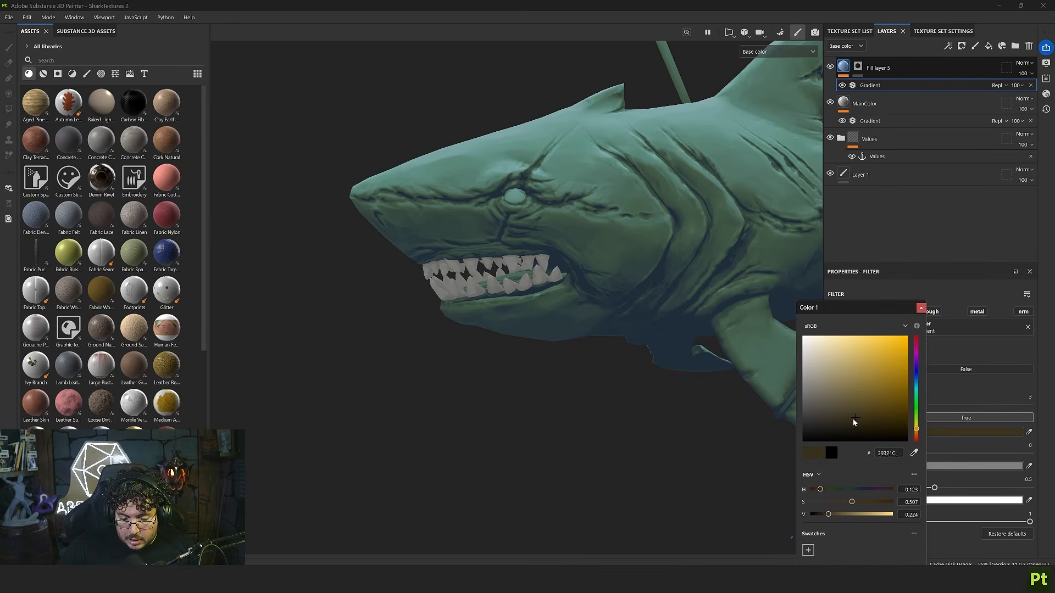
{"action": "left_click", "coordinate": [921, 309]}
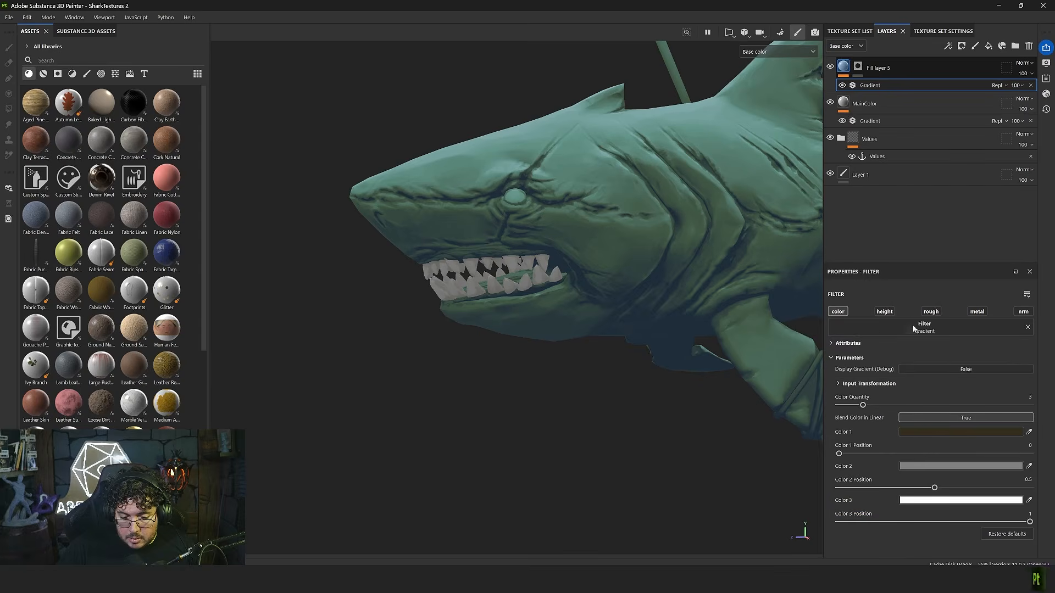
{"action": "left_click", "coordinate": [939, 466]}
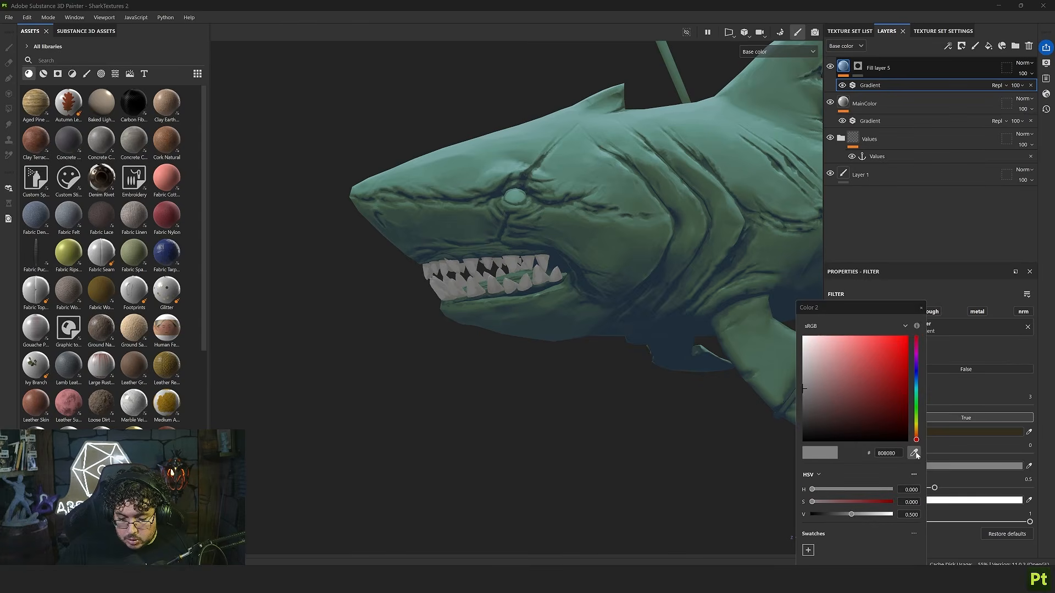
{"action": "left_click", "coordinate": [916, 427]}
{"action": "left_click", "coordinate": [837, 386]}
{"action": "left_click", "coordinate": [1013, 500]}
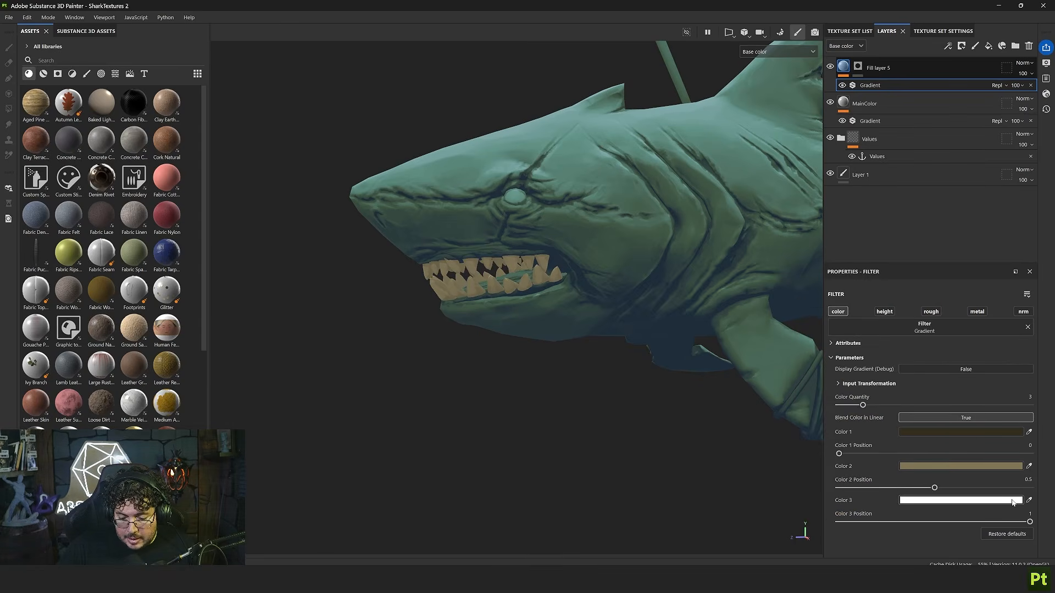
Set the teeth gradient's Color 3 to a pale yellow, C2BF93, starting from the sampled Color 2 tan
{"action": "left_click", "coordinate": [1013, 501]}
{"action": "left_click", "coordinate": [913, 453]}
{"action": "left_click", "coordinate": [967, 466]}
{"action": "left_click_drag", "start_coordinate": [917, 430], "coordinate": [916, 427]}
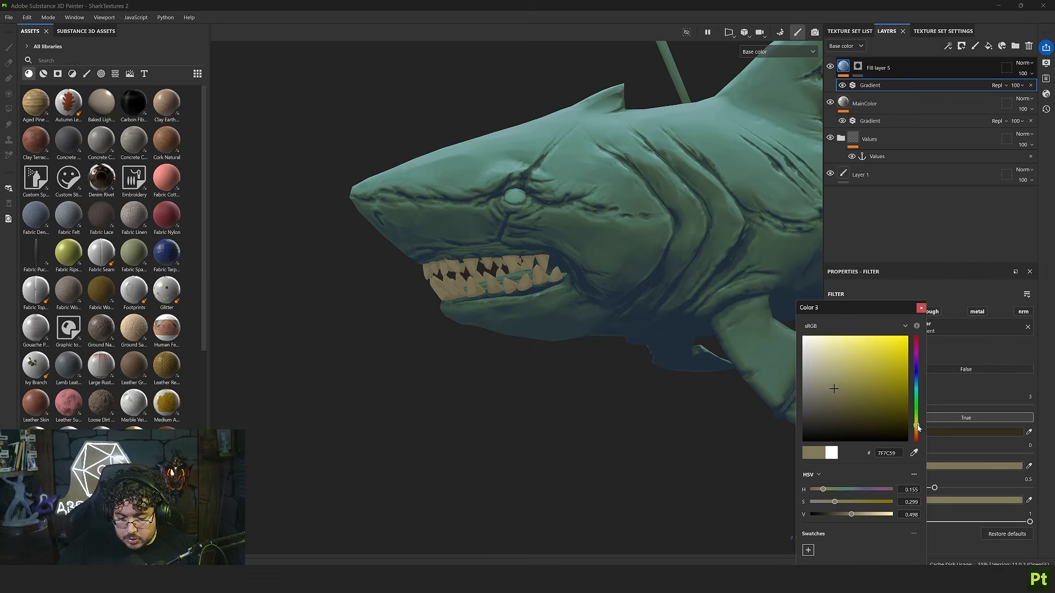
{"action": "left_click_drag", "start_coordinate": [834, 386], "coordinate": [828, 362]}
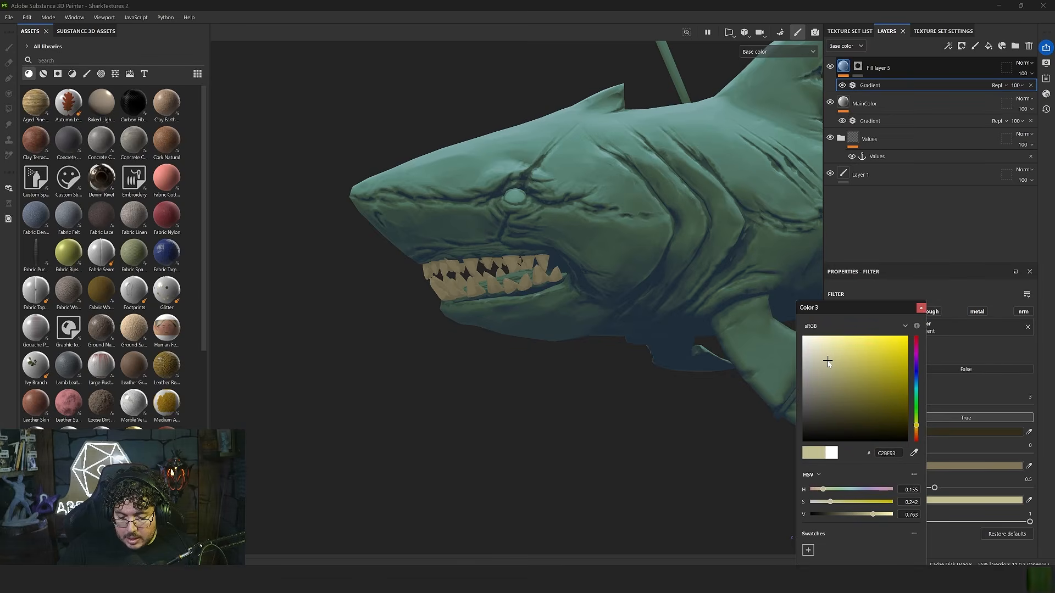
{"action": "left_click", "coordinate": [921, 308]}
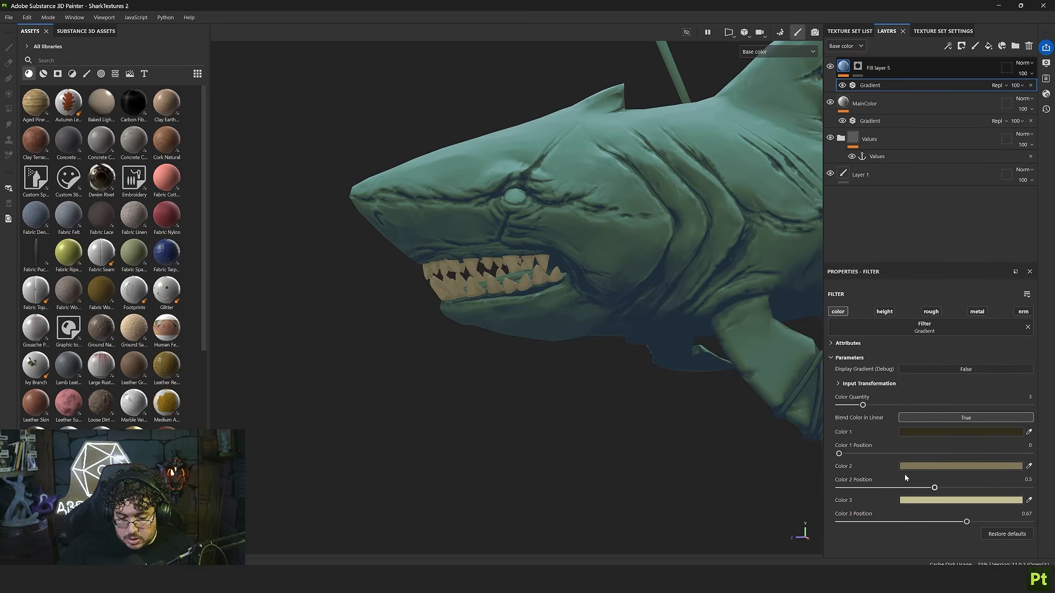
Set the teeth gradient positions to 0.25 for Color 1 and 0.67 for Color 3, and lower Color 2's position slightly
{"action": "left_click_drag", "start_coordinate": [839, 454], "coordinate": [885, 453]}
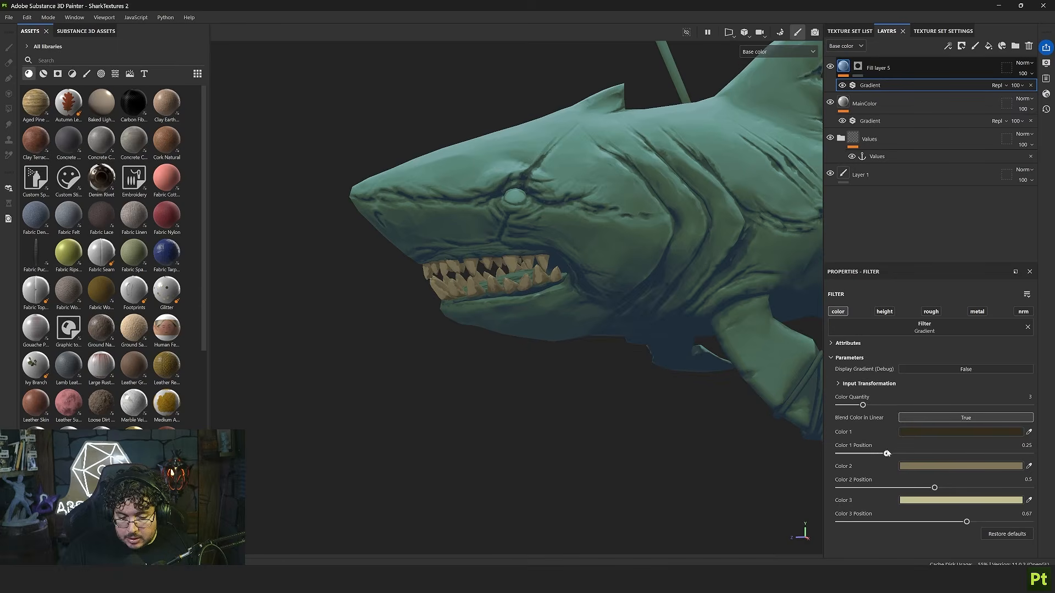
{"action": "left_click_drag", "start_coordinate": [933, 489], "coordinate": [918, 489]}
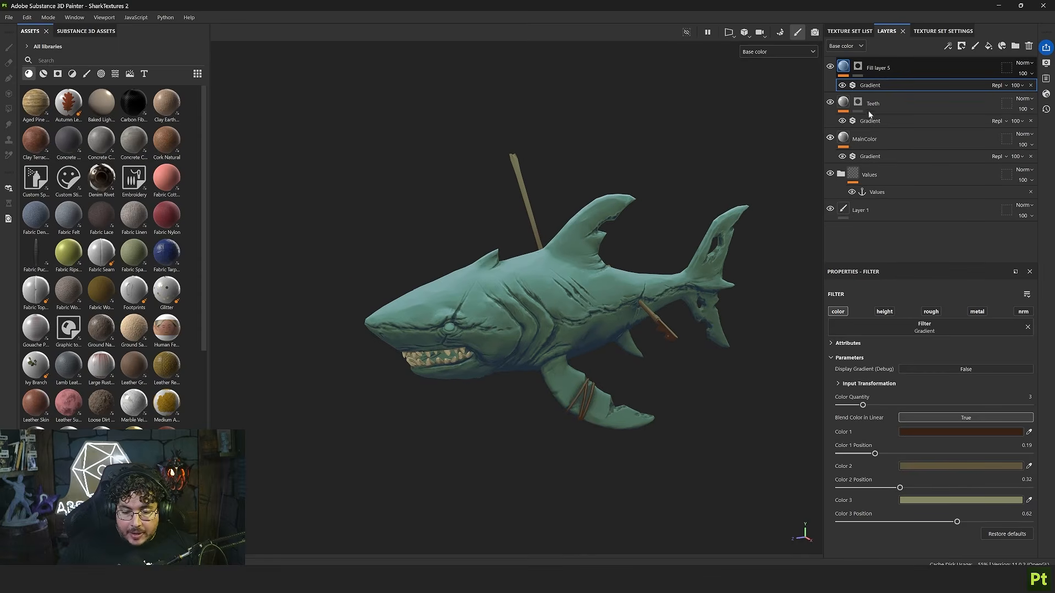
Make the base color of the topmost fill layer a deep dark red and give the layer a black mask
{"action": "left_click_drag", "start_coordinate": [539, 247], "coordinate": [515, 358], "text": "alt"}
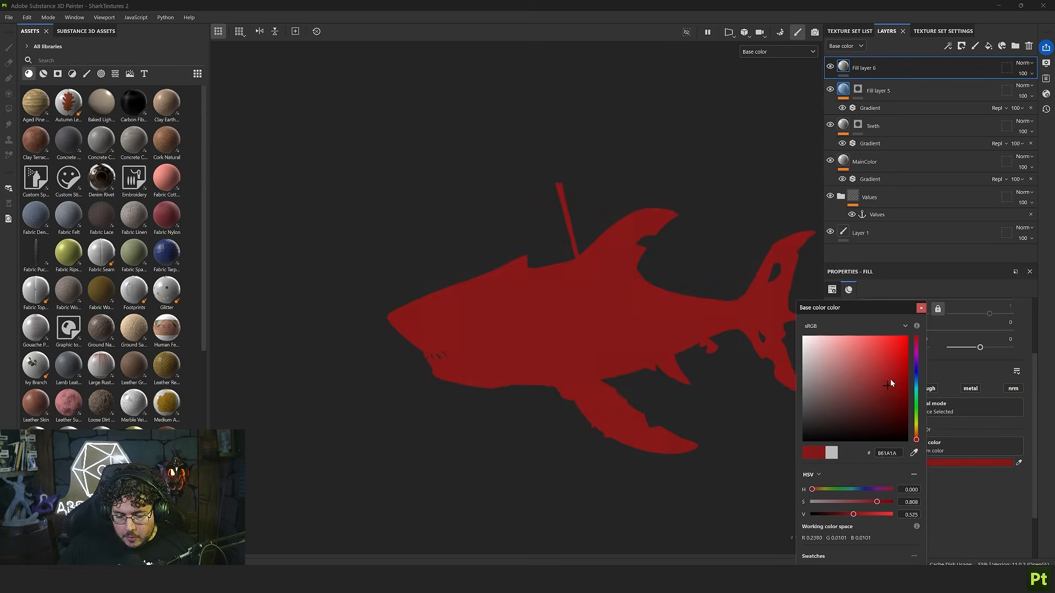
{"action": "left_click_drag", "start_coordinate": [890, 381], "coordinate": [893, 390]}
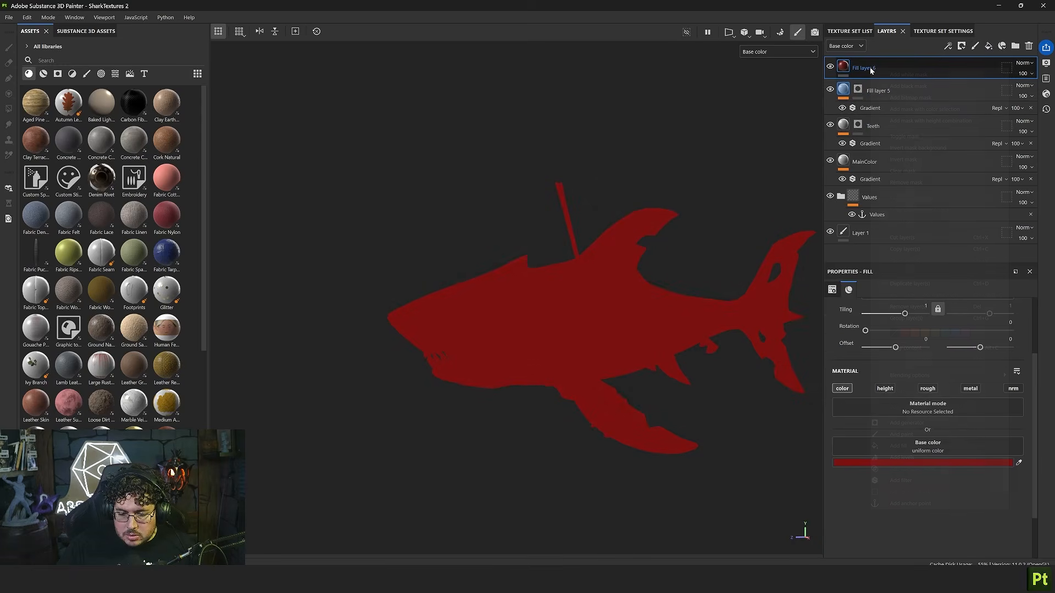
{"action": "right_click", "coordinate": [869, 67]}
{"action": "left_click", "coordinate": [904, 87]}
Add a Dirt generator to the red layer's mask and blend the layer in Color mode
{"action": "right_click", "coordinate": [880, 65]}
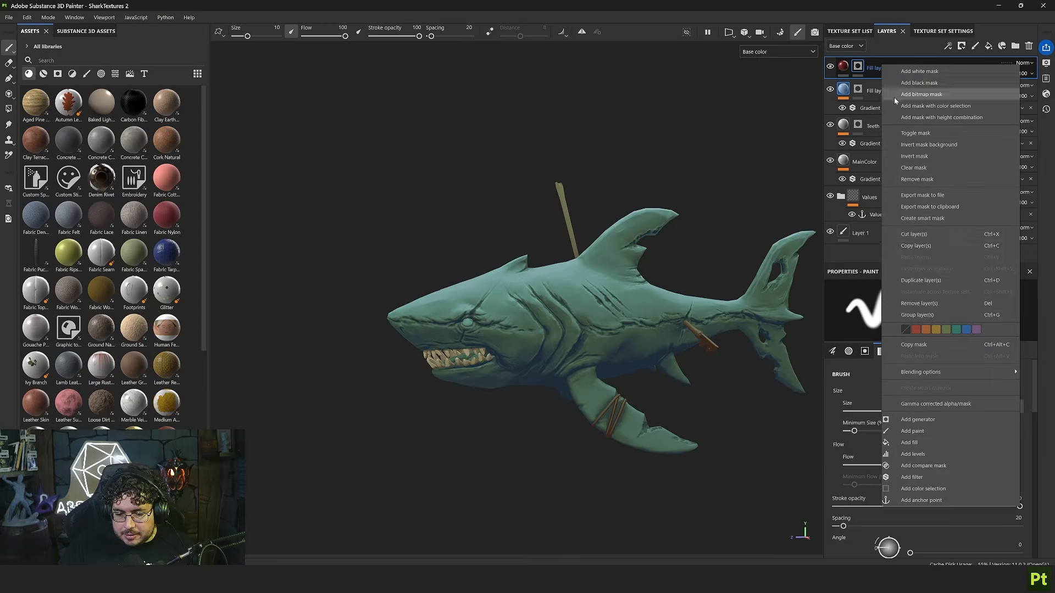
{"action": "left_click", "coordinate": [935, 345]}
{"action": "left_click", "coordinate": [933, 396]}
{"action": "right_click_drag", "start_coordinate": [685, 292], "coordinate": [685, 312], "text": "alt"}
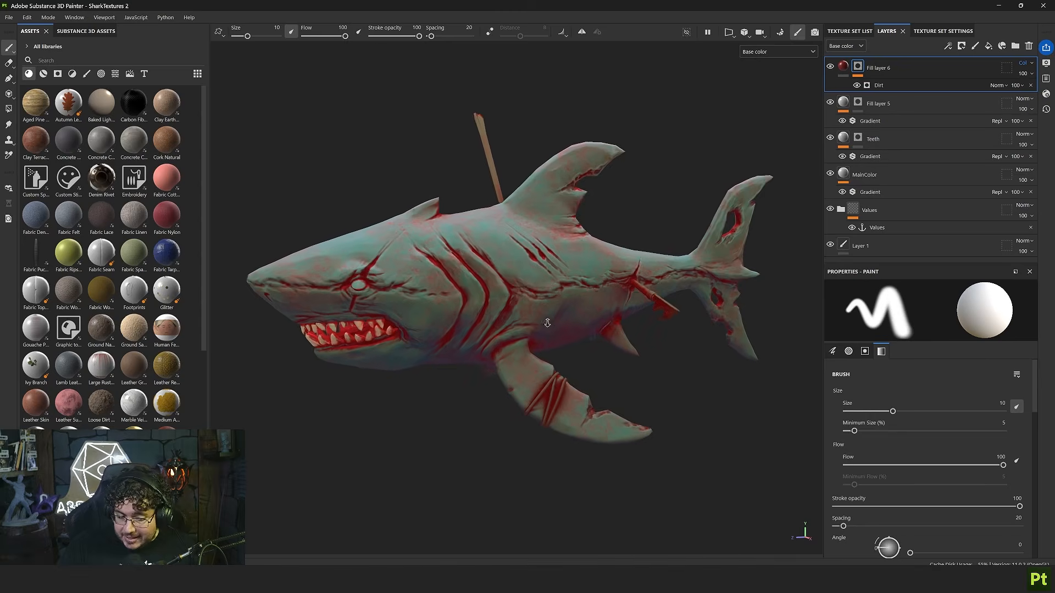
{"action": "middle_click_drag", "start_coordinate": [494, 297], "coordinate": [555, 305], "text": "alt"}
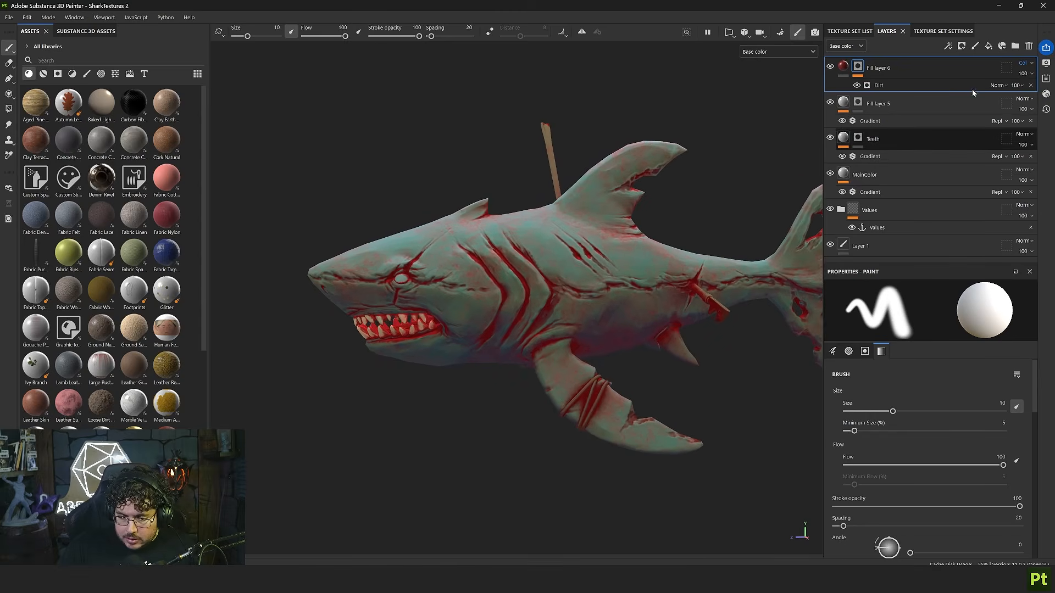
Compare Multiply, Overlay and Normal blending on the red dirt layer, ending on Color mode
{"action": "left_click", "coordinate": [1025, 63]}
{"action": "left_click", "coordinate": [999, 114]}
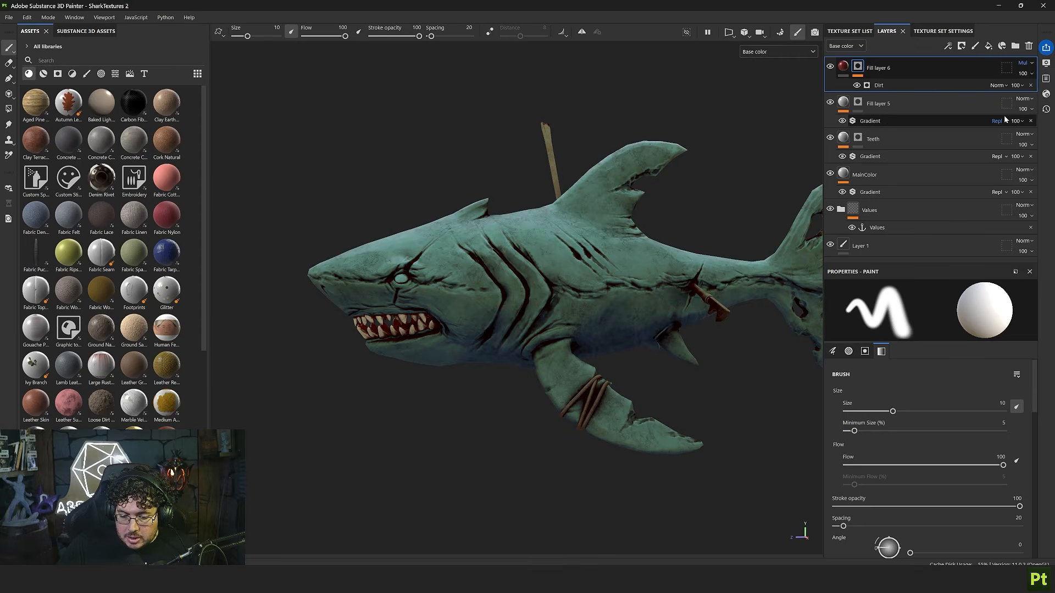
{"action": "left_click", "coordinate": [1024, 63]}
{"action": "left_click", "coordinate": [999, 223]}
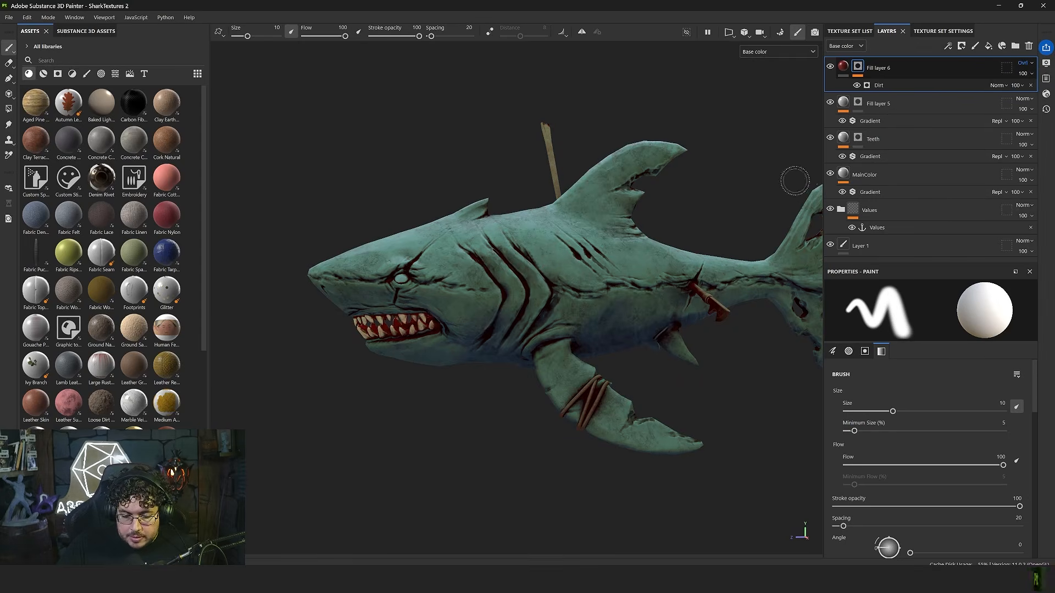
{"action": "left_click", "coordinate": [1025, 63]}
{"action": "left_click", "coordinate": [998, 73]}
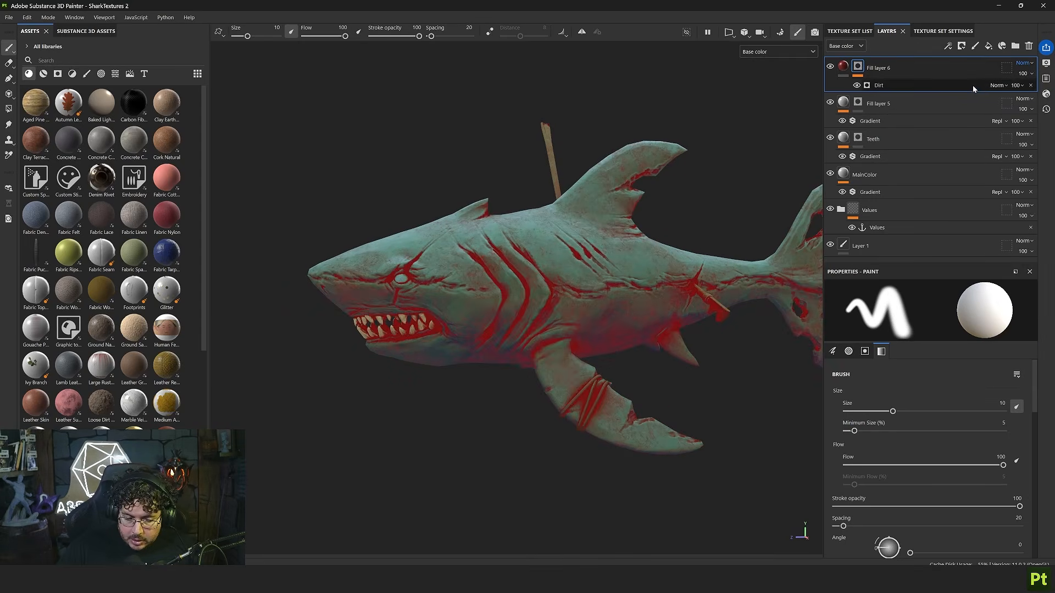
{"action": "left_click", "coordinate": [1024, 63]}
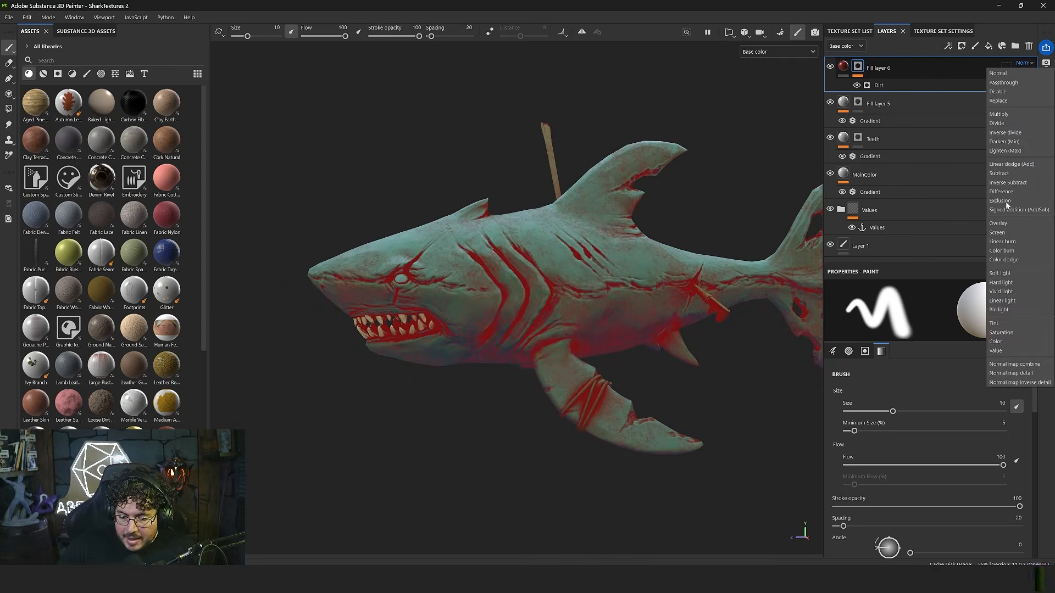
{"action": "left_click", "coordinate": [997, 342]}
Inspect the red tint in the shark's gills and mouth, and reduce the red dirt layer's opacity to 31
{"action": "right_click_drag", "start_coordinate": [445, 262], "coordinate": [481, 245], "text": "alt"}
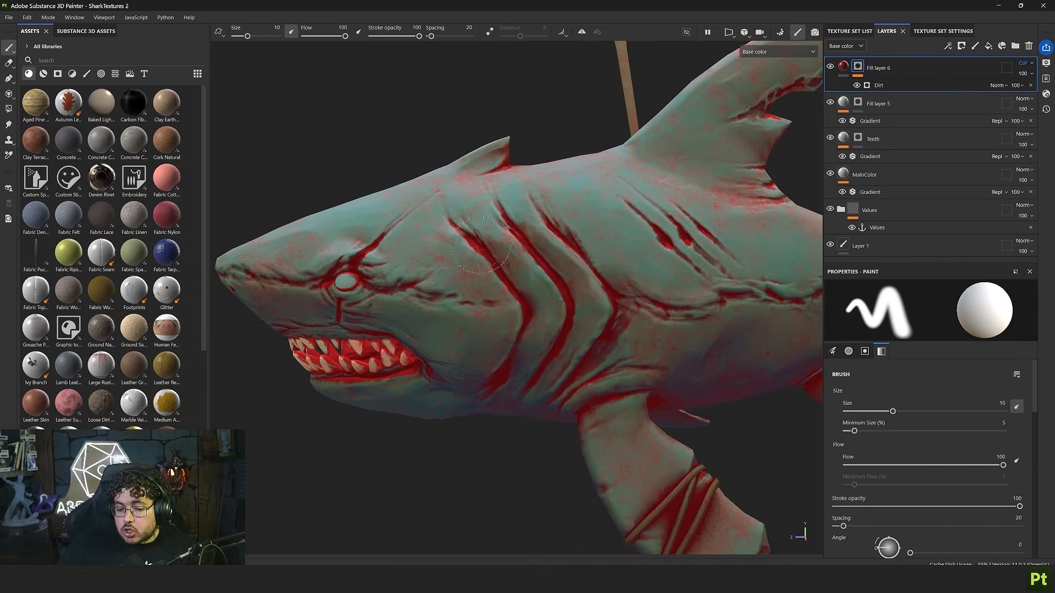
{"action": "right_click_drag", "start_coordinate": [532, 218], "coordinate": [487, 218], "text": "alt"}
{"action": "middle_click_drag", "start_coordinate": [582, 233], "coordinate": [549, 203], "text": "alt"}
{"action": "right_click_drag", "start_coordinate": [549, 203], "coordinate": [532, 201], "text": "alt"}
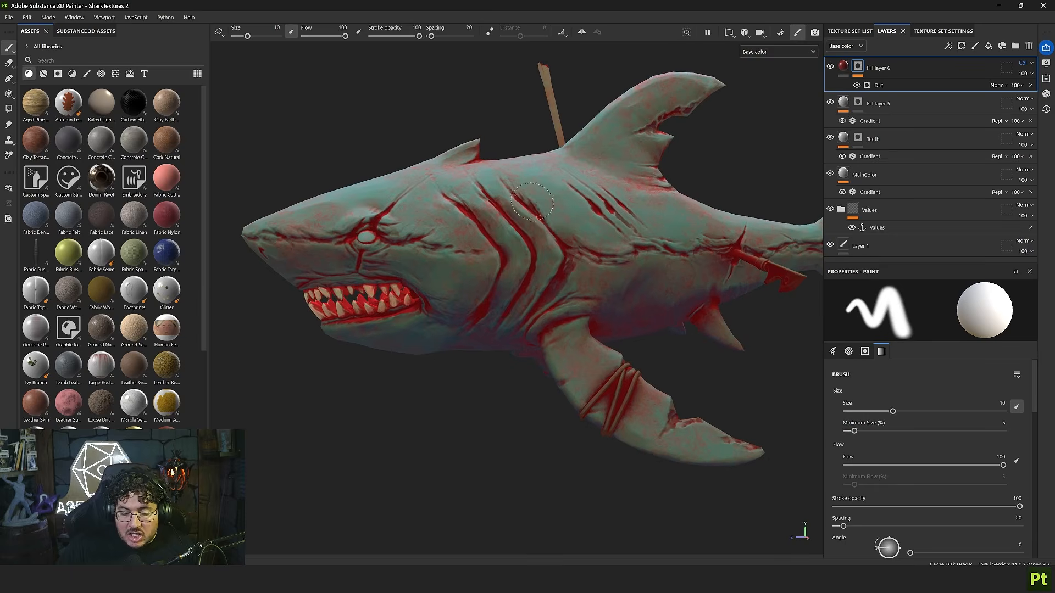
{"action": "left_click", "coordinate": [1025, 73]}
{"action": "left_click_drag", "start_coordinate": [1050, 91], "coordinate": [1021, 91]}
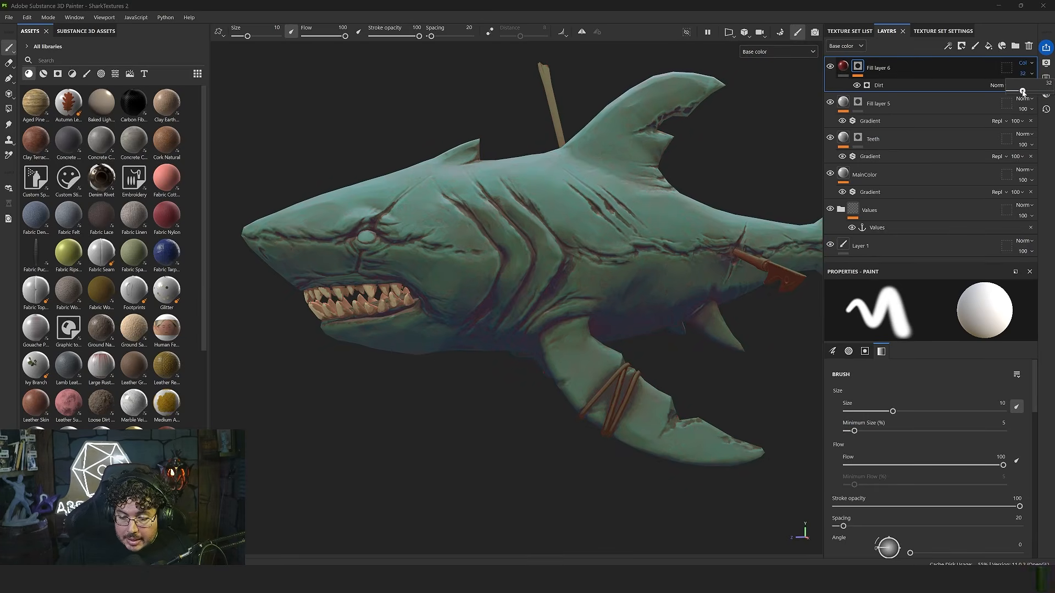
{"action": "left_click_drag", "start_coordinate": [1024, 92], "coordinate": [1022, 92]}
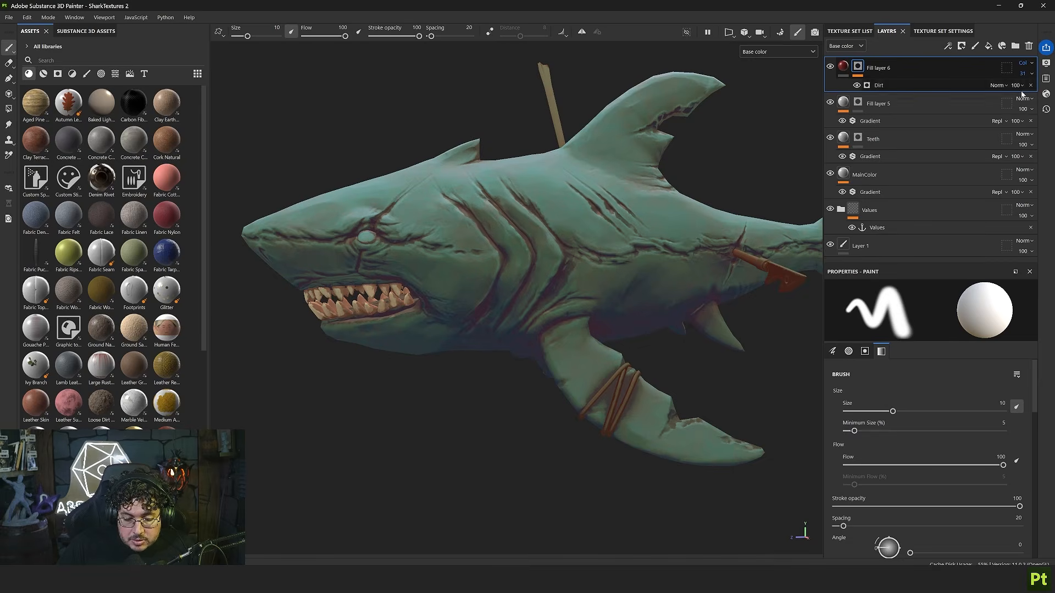
{"action": "left_click_drag", "start_coordinate": [673, 255], "coordinate": [473, 274], "text": "alt"}
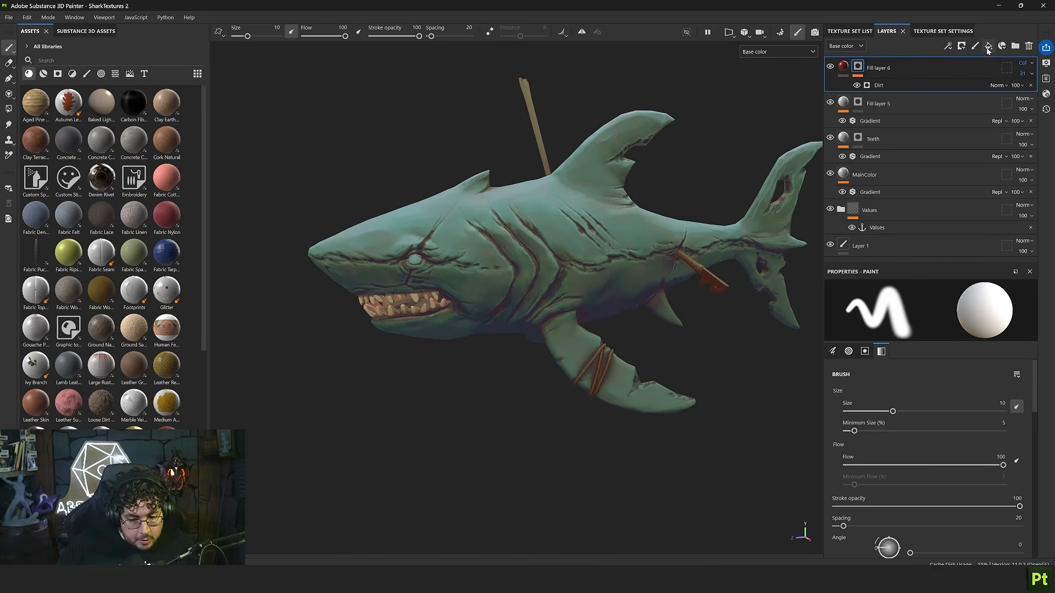
Add a fill layer at the top of the stack with a bright saturated green base color and give it a black mask
{"action": "left_click", "coordinate": [988, 47]}
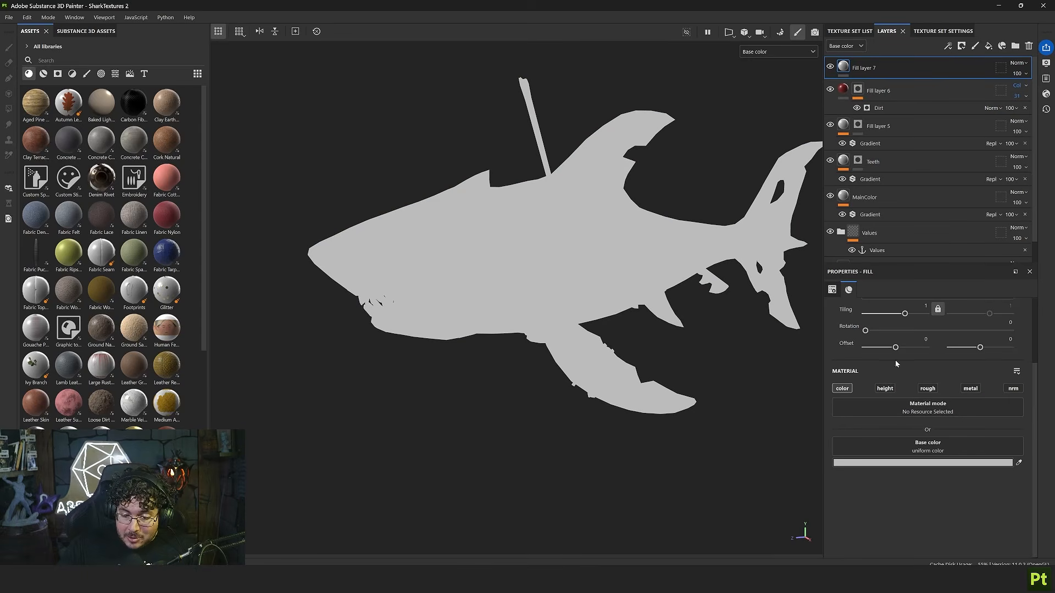
{"action": "left_click", "coordinate": [930, 463]}
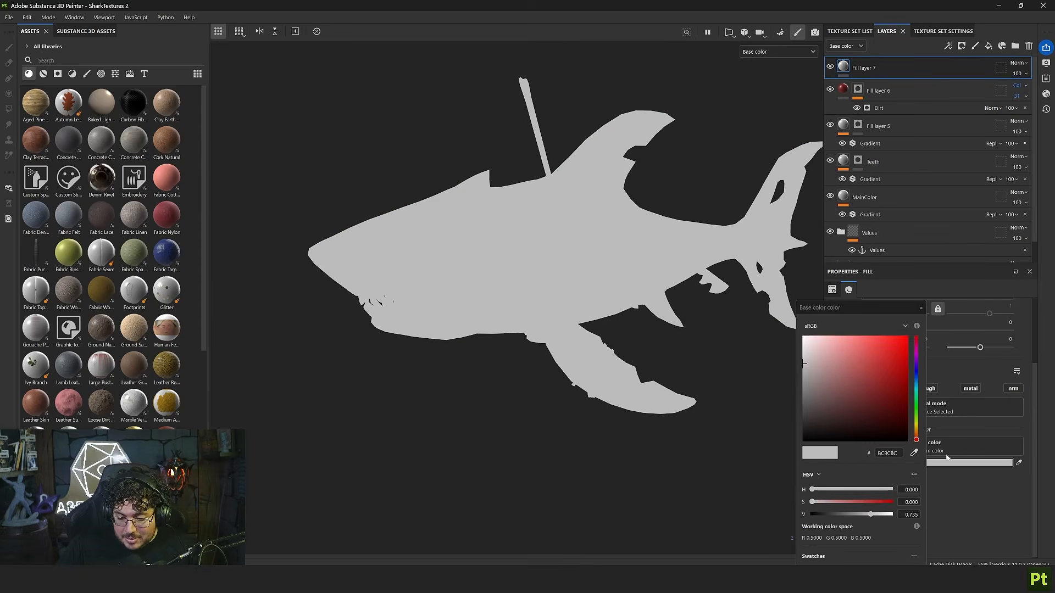
{"action": "left_click", "coordinate": [916, 401]}
{"action": "left_click_drag", "start_coordinate": [883, 379], "coordinate": [834, 373]}
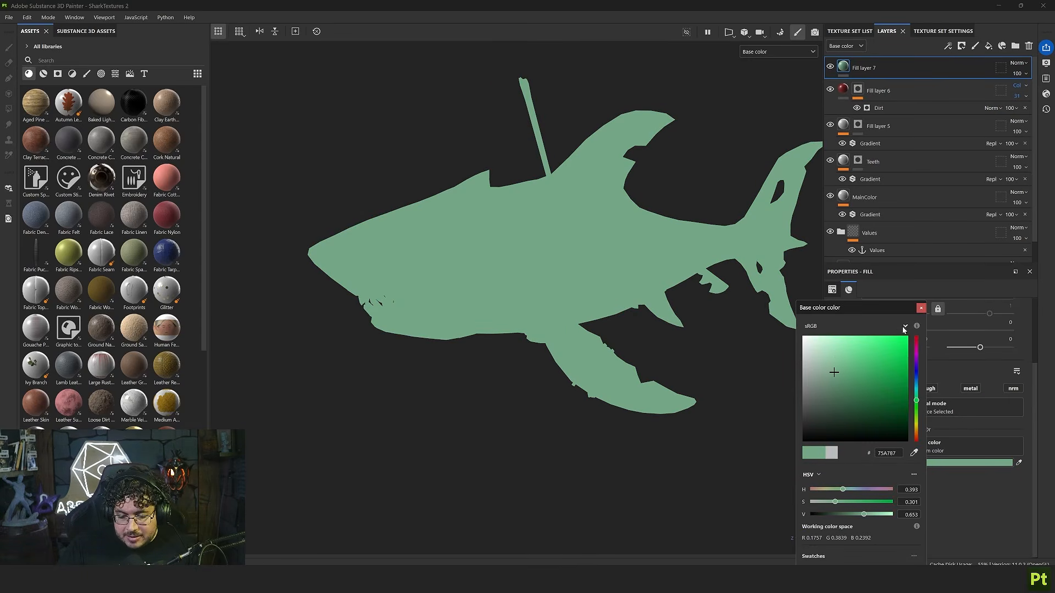
{"action": "left_click", "coordinate": [920, 308]}
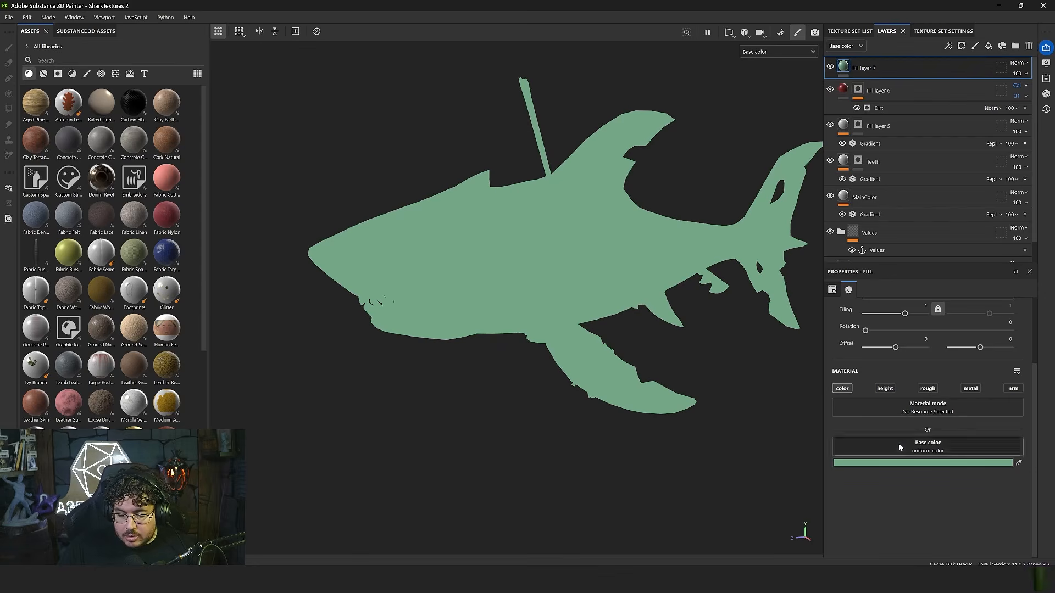
{"action": "left_click", "coordinate": [923, 463]}
{"action": "left_click", "coordinate": [898, 342]}
{"action": "left_click", "coordinate": [921, 308]}
{"action": "right_click", "coordinate": [868, 68]}
{"action": "left_click", "coordinate": [890, 87]}
Add a fill to the green layer's mask and use the mesh's Thickness map as its grayscale
{"action": "right_click", "coordinate": [871, 65]}
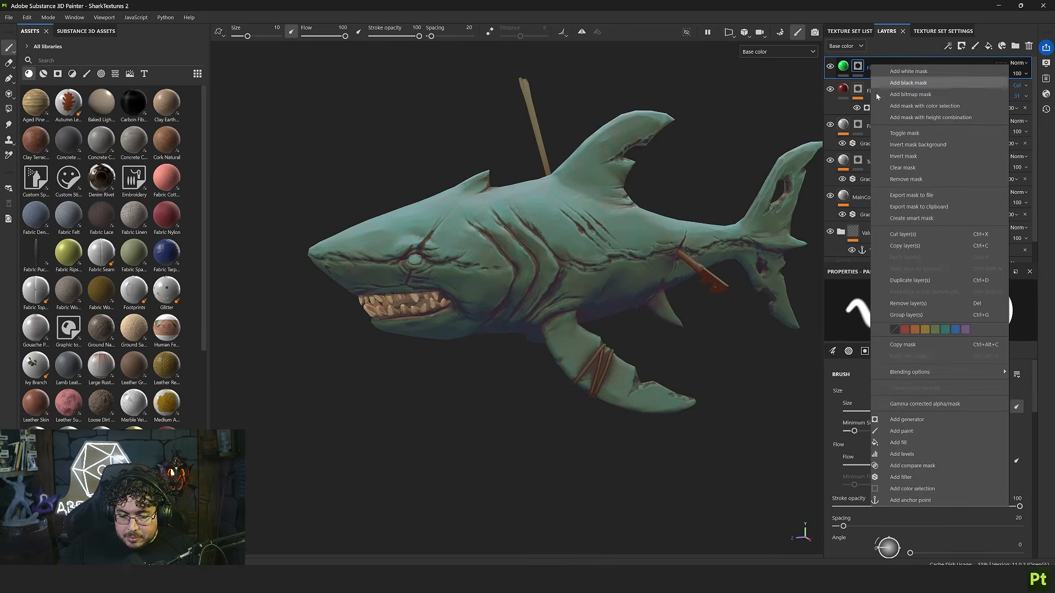
{"action": "left_click", "coordinate": [915, 436]}
{"action": "left_click", "coordinate": [913, 399]}
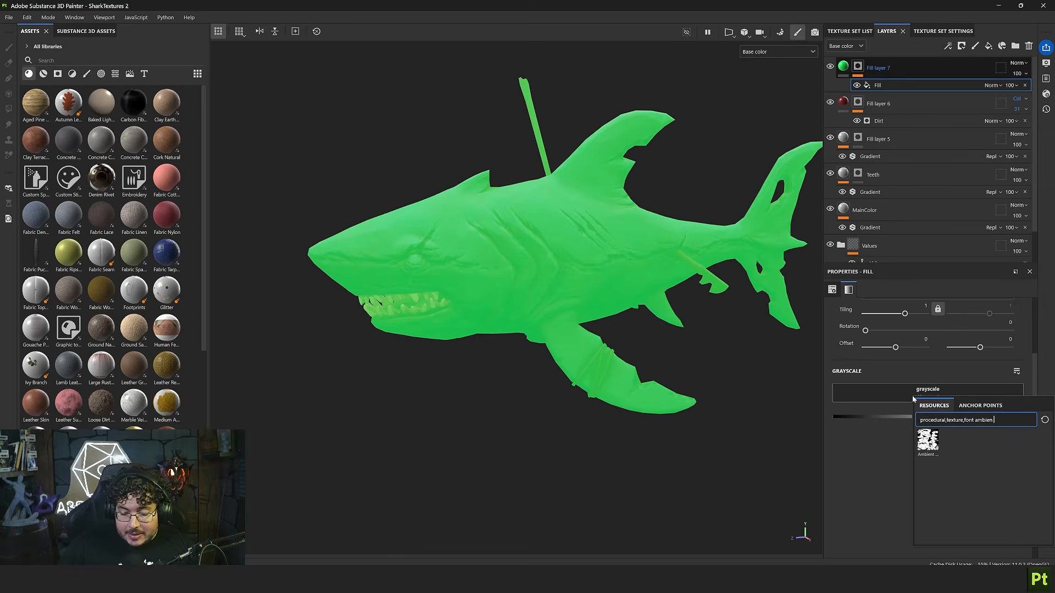
{"action": "key", "text": "BackSpace"}
{"action": "key", "text": "BackSpace"}
{"action": "key", "text": "BackSpace"}
{"action": "key", "text": "BackSpace"}
{"action": "key", "text": "BackSpace"}
{"action": "key", "text": "BackSpace"}
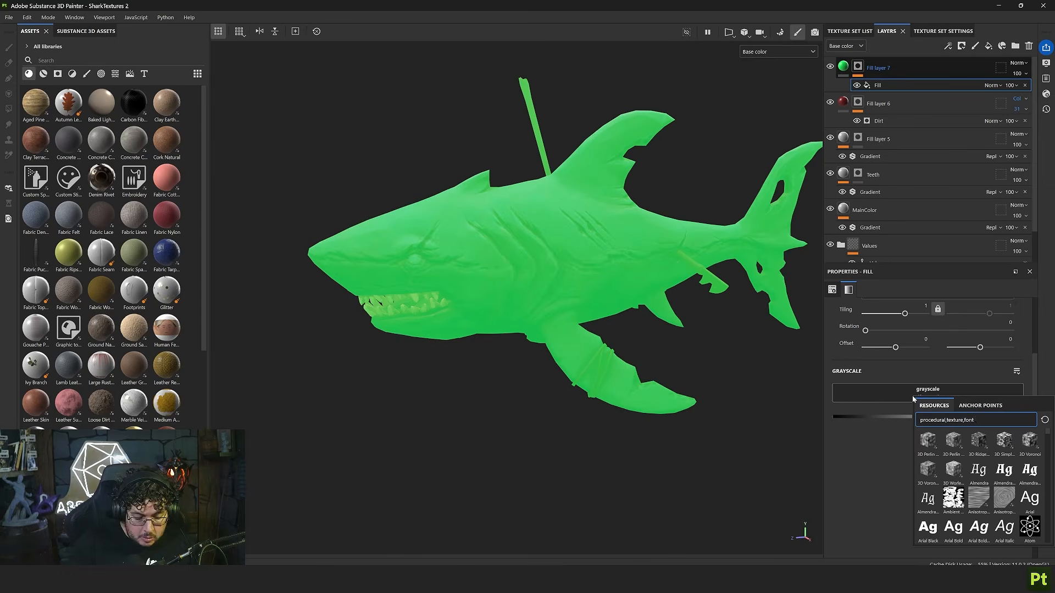
{"action": "type", "text": "thickn"}
{"action": "left_click", "coordinate": [927, 441]}
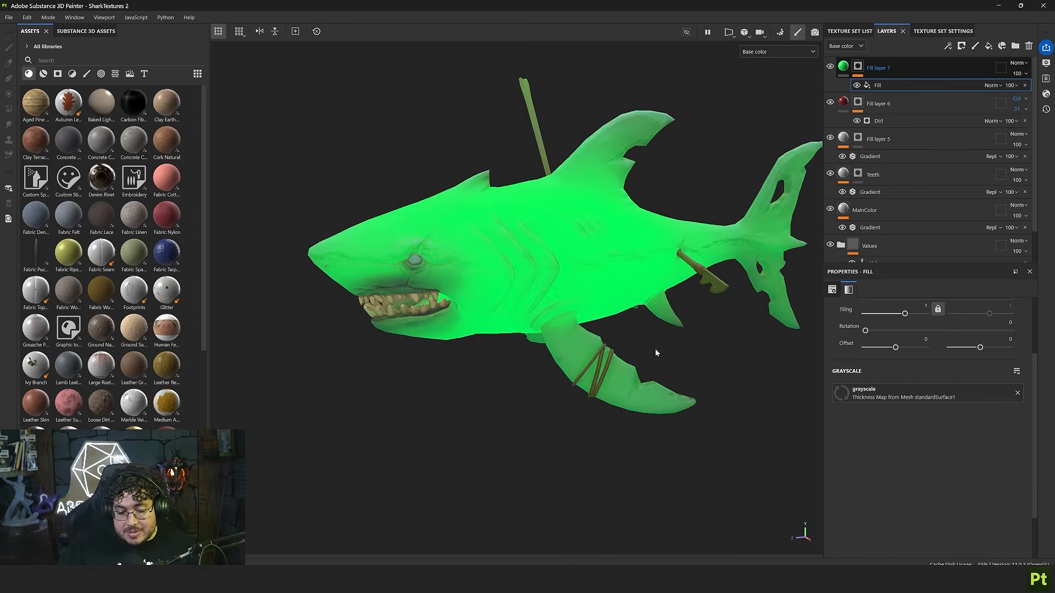
{"action": "left_click_drag", "start_coordinate": [725, 375], "coordinate": [693, 364], "text": "alt"}
{"action": "right_click_drag", "start_coordinate": [694, 364], "coordinate": [616, 337], "text": "alt"}
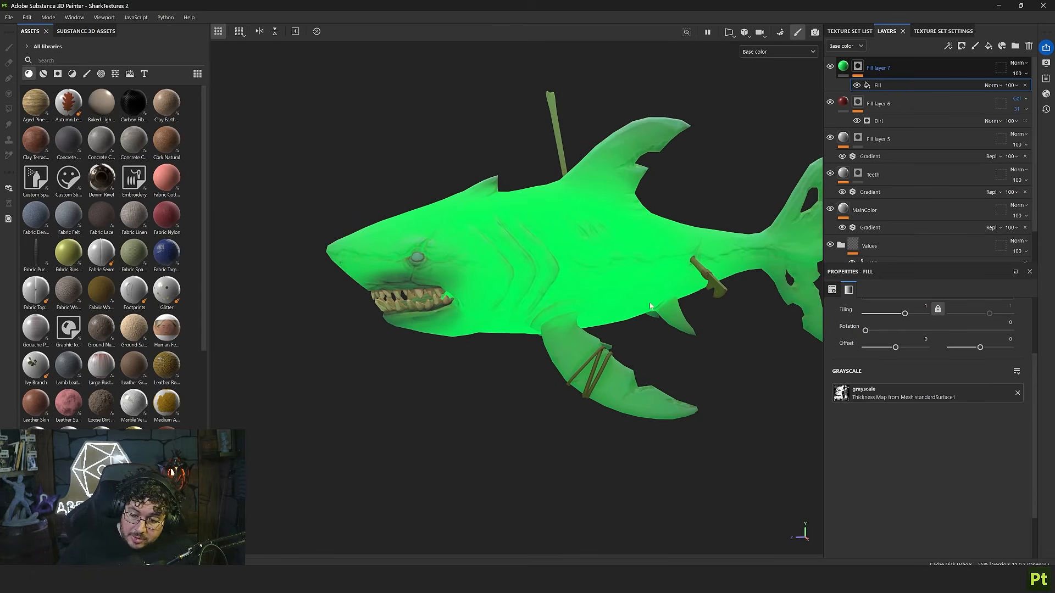
Add a Levels adjustment to the green layer's mask and invert it so the tint falls on the thin parts
{"action": "left_click", "coordinate": [858, 66]}
{"action": "right_click", "coordinate": [857, 66]}
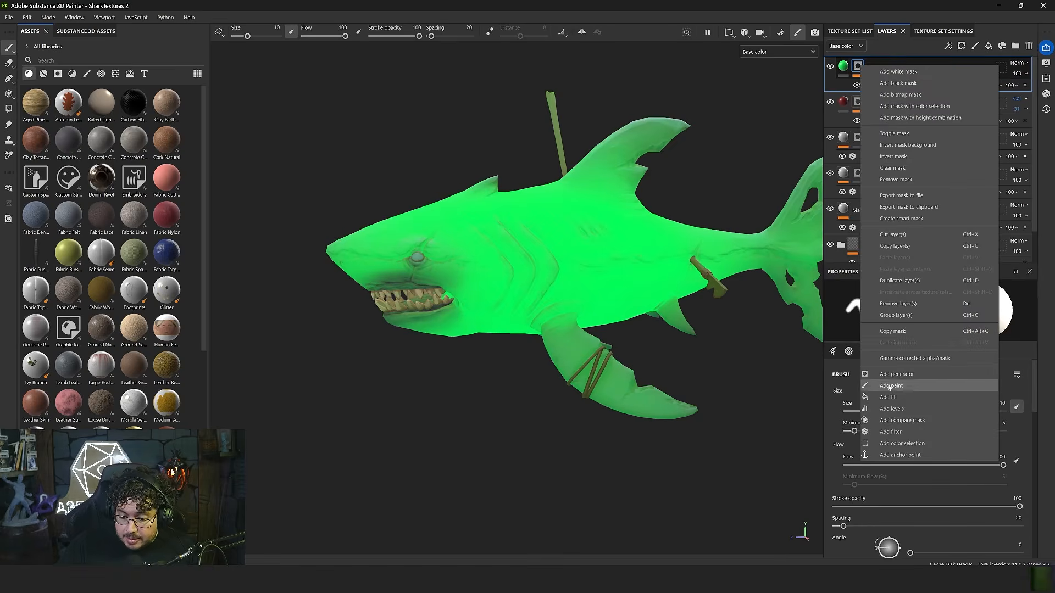
{"action": "left_click", "coordinate": [892, 409]}
{"action": "left_click", "coordinate": [987, 378]}
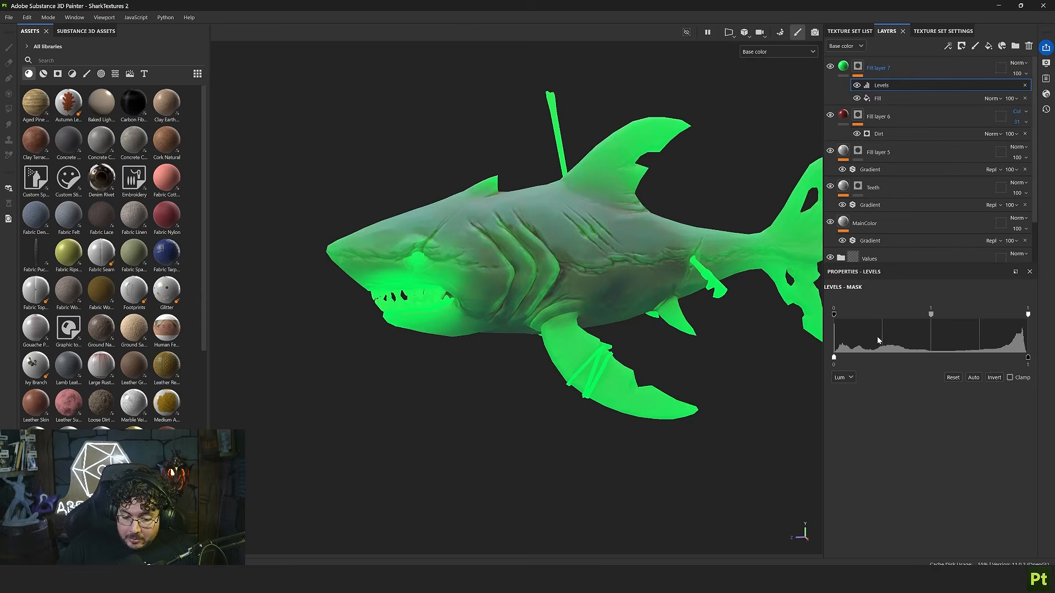
{"action": "left_click_drag", "start_coordinate": [595, 261], "coordinate": [659, 275], "text": "alt"}
{"action": "right_click_drag", "start_coordinate": [660, 329], "coordinate": [709, 412], "text": "alt"}
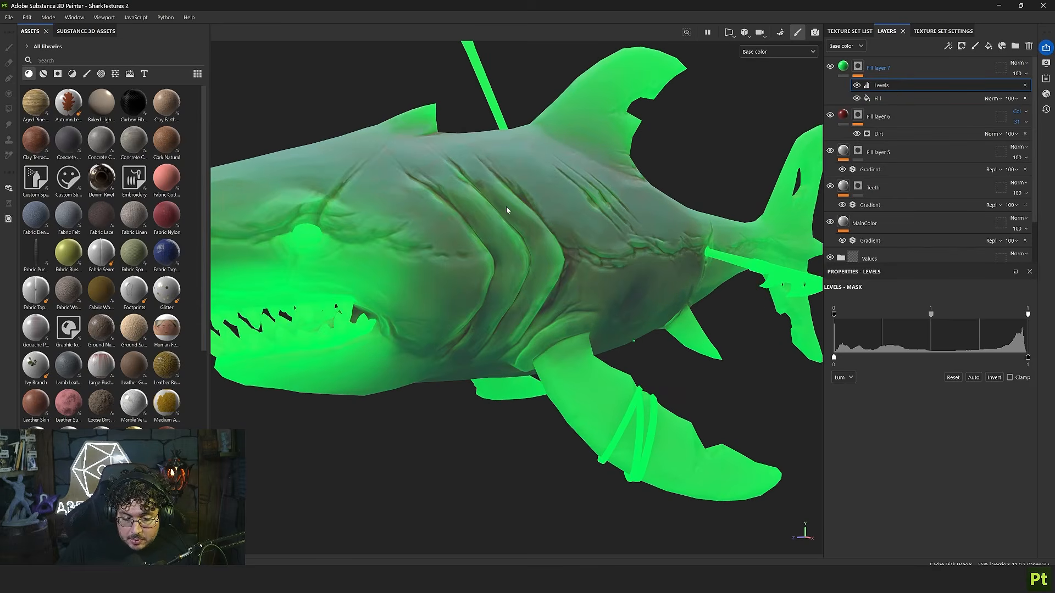
Try Linear dodge (Add) blending on the green layer
{"action": "left_click", "coordinate": [1019, 63]}
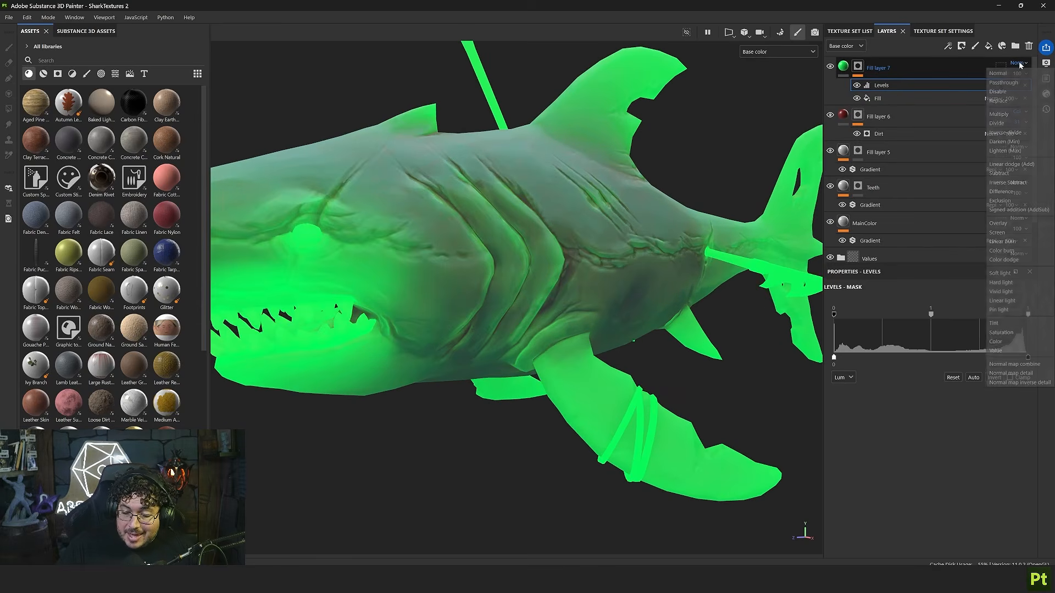
{"action": "left_click", "coordinate": [1017, 164]}
{"action": "right_click_drag", "start_coordinate": [589, 250], "coordinate": [716, 226], "text": "alt"}
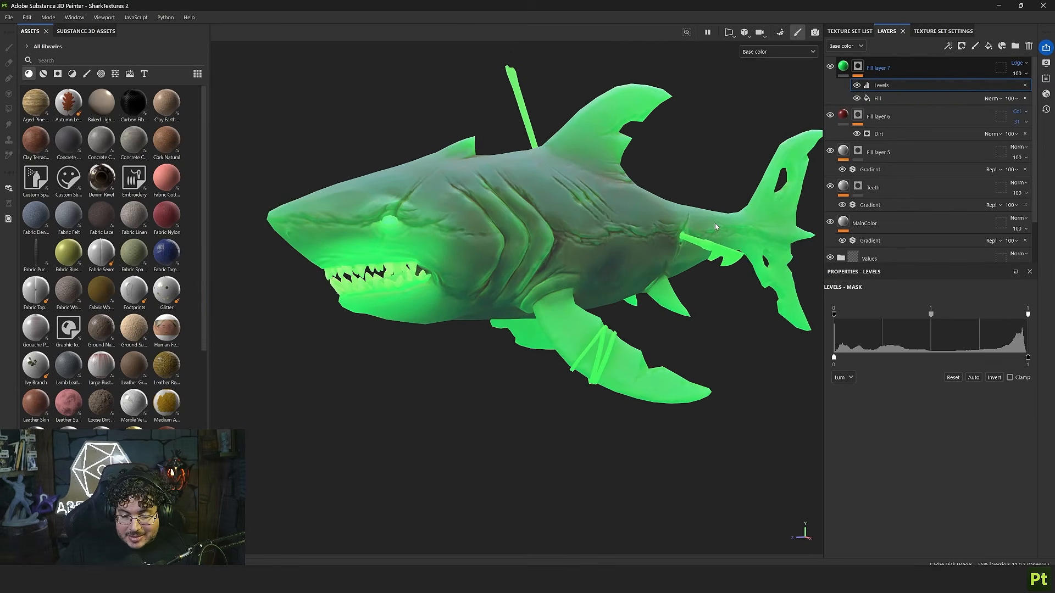
{"action": "left_click_drag", "start_coordinate": [716, 226], "coordinate": [687, 233], "text": "alt"}
{"action": "right_click_drag", "start_coordinate": [686, 233], "coordinate": [769, 225], "text": "alt"}
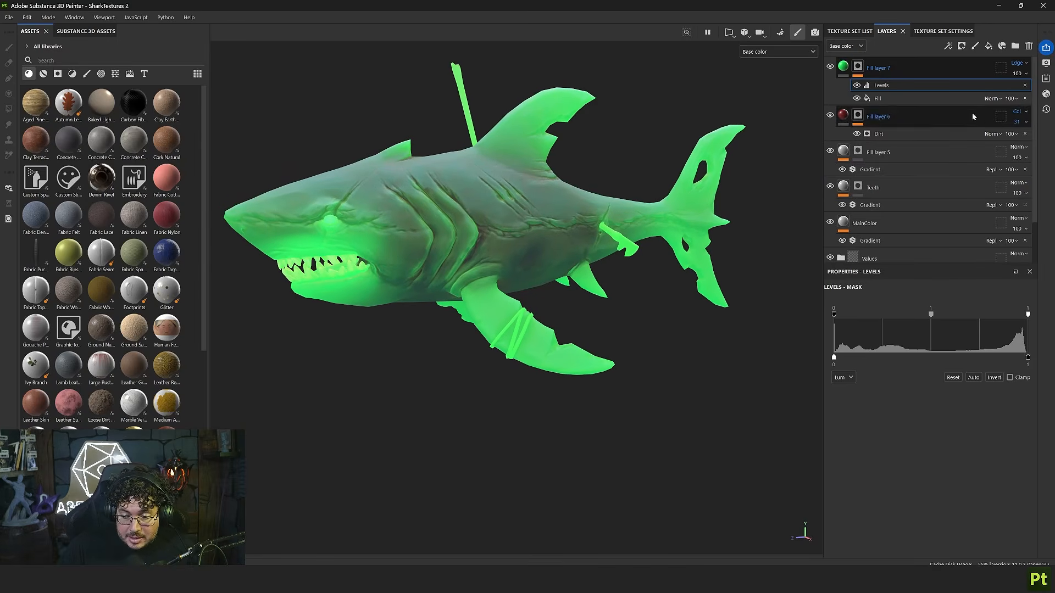
Adjust the green mask's Levels to an input white point of 0.517 and an output limit of 0.822, and blend the layer in Color mode
{"action": "left_click_drag", "start_coordinate": [1027, 360], "coordinate": [912, 360]}
{"action": "left_click_drag", "start_coordinate": [931, 315], "coordinate": [840, 327]}
{"action": "left_click_drag", "start_coordinate": [1028, 315], "coordinate": [970, 329]}
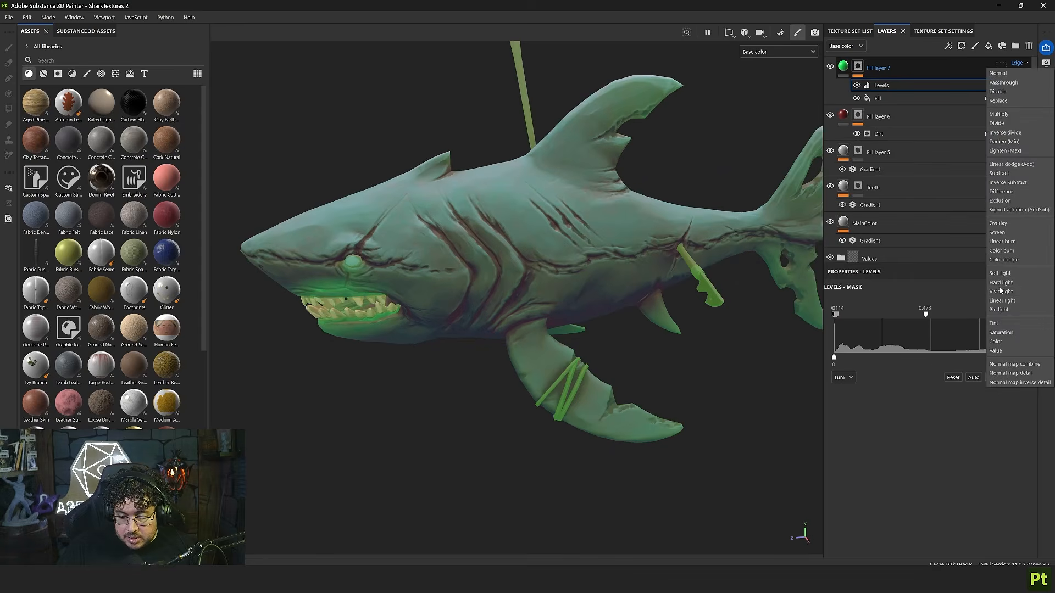
{"action": "left_click", "coordinate": [995, 341]}
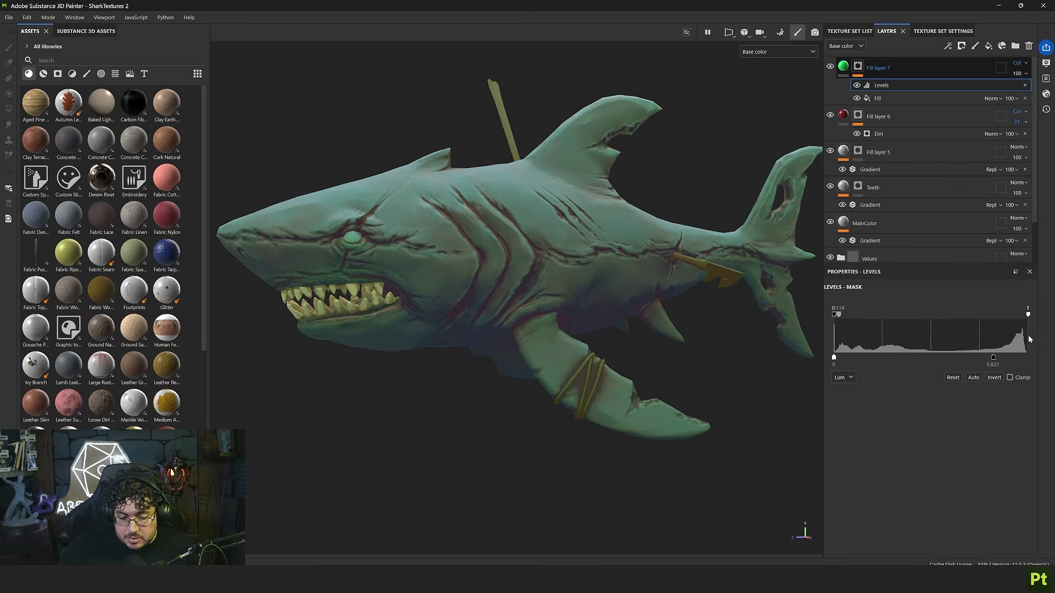
{"action": "left_click_drag", "start_coordinate": [939, 346], "coordinate": [934, 348]}
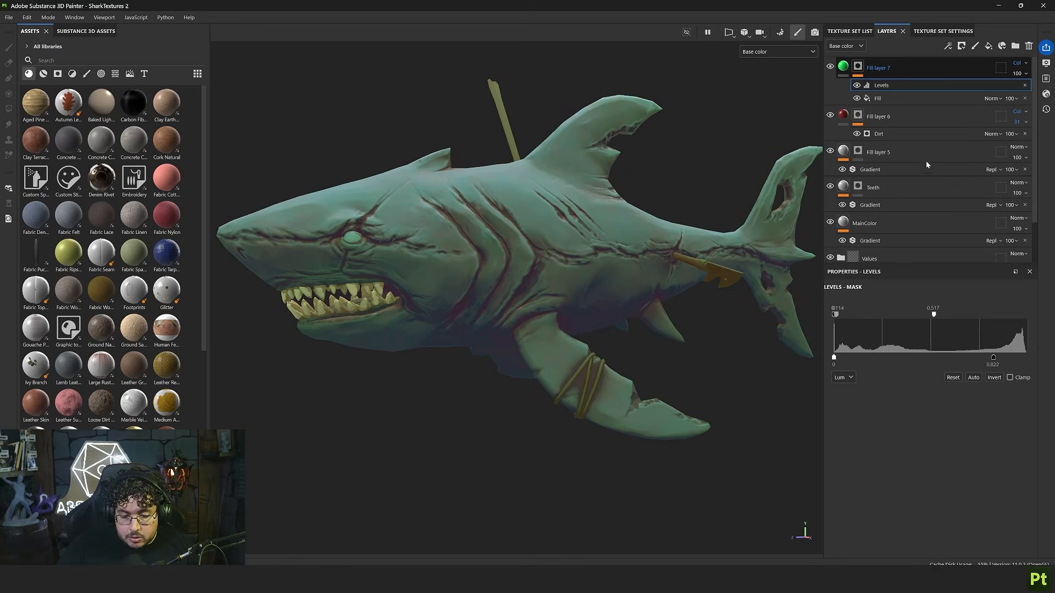
Move the green tint layer directly below the red dirt layer
{"action": "mouse_move", "coordinate": [909, 67]}
{"action": "left_mouse_down"}
{"action": "mouse_move", "coordinate": [901, 135]}
{"action": "mouse_move", "coordinate": [876, 146]}
{"action": "left_mouse_up"}
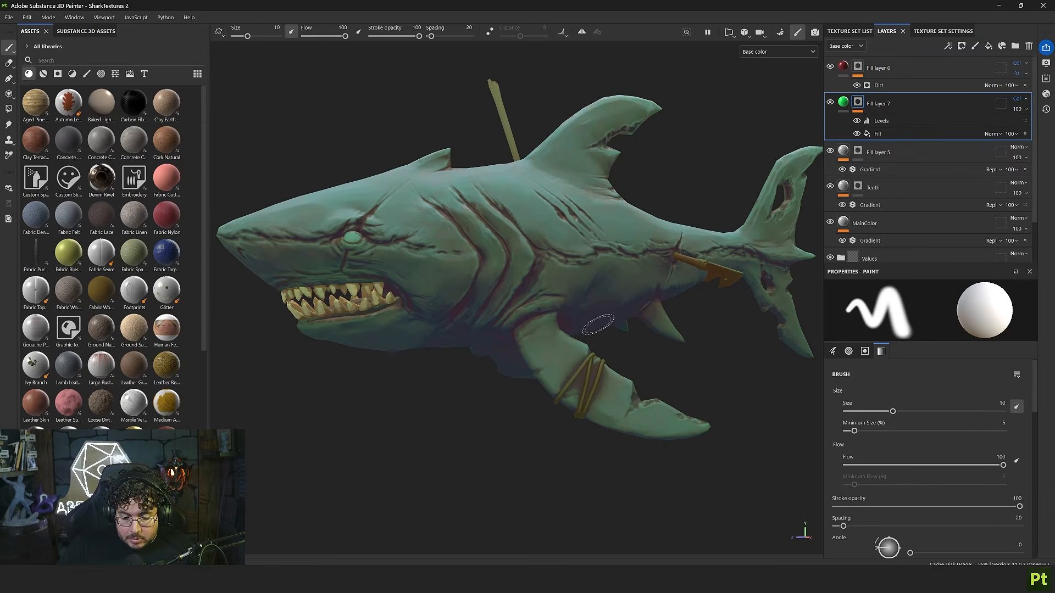
{"action": "left_click_drag", "start_coordinate": [598, 324], "coordinate": [644, 320], "text": "alt"}
{"action": "scroll", "coordinate": [644, 307], "scroll_direction": "down", "scroll_amount": 2}
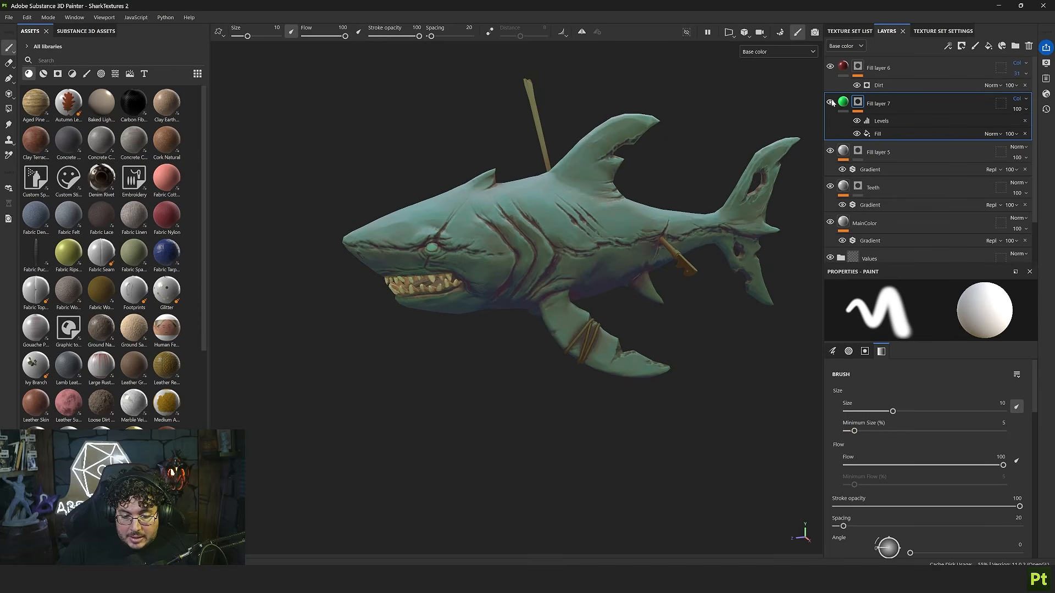
Add a Paint effect to the green layer's mask and paint black over the teeth and mouth with a brush of size 35.78
{"action": "right_click", "coordinate": [860, 104]}
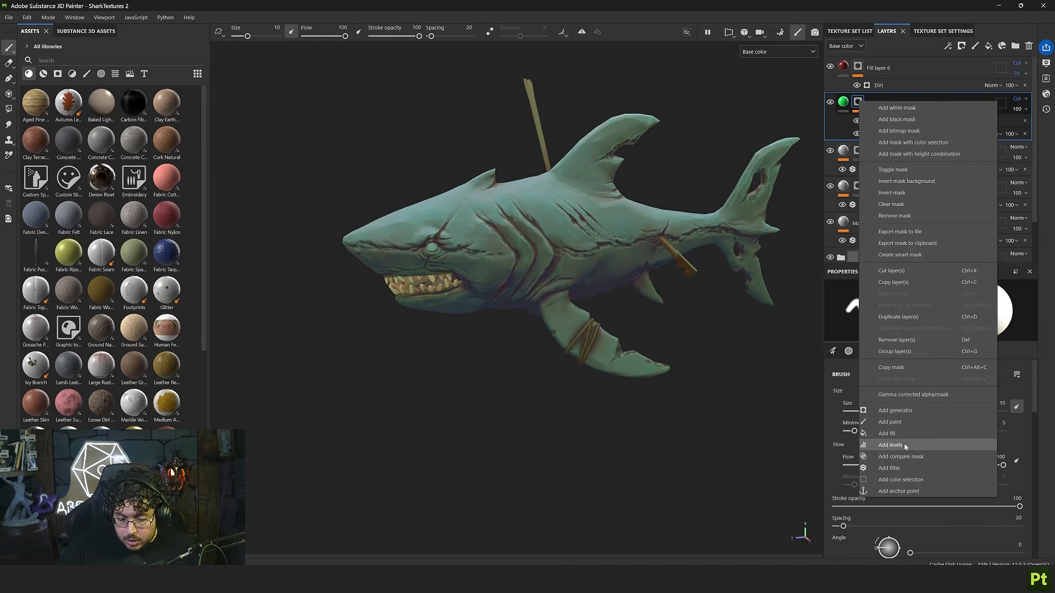
{"action": "left_click", "coordinate": [890, 422]}
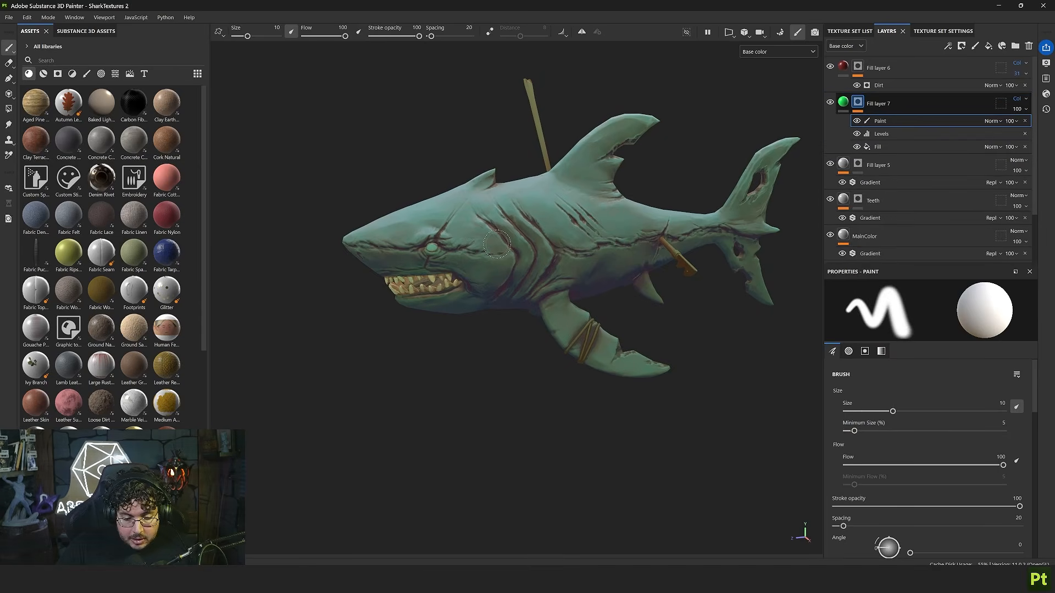
{"action": "left_click_drag", "start_coordinate": [497, 245], "coordinate": [519, 250], "text": "alt"}
{"action": "right_click_drag", "start_coordinate": [407, 294], "coordinate": [456, 295], "text": "ctrl"}
{"action": "key", "text": "x"}
{"action": "mouse_move", "coordinate": [407, 294]}
{"action": "left_mouse_down"}
{"action": "mouse_move", "coordinate": [440, 310]}
{"action": "mouse_move", "coordinate": [483, 278]}
{"action": "mouse_move", "coordinate": [432, 300]}
{"action": "mouse_move", "coordinate": [253, 288]}
{"action": "mouse_move", "coordinate": [537, 308]}
{"action": "left_mouse_up"}
{"action": "middle_click_drag", "start_coordinate": [537, 308], "coordinate": [569, 340], "text": "alt"}
{"action": "scroll", "coordinate": [552, 334], "scroll_direction": "up", "scroll_amount": 3}
{"action": "left_click_drag", "start_coordinate": [551, 335], "coordinate": [578, 304], "text": "alt"}
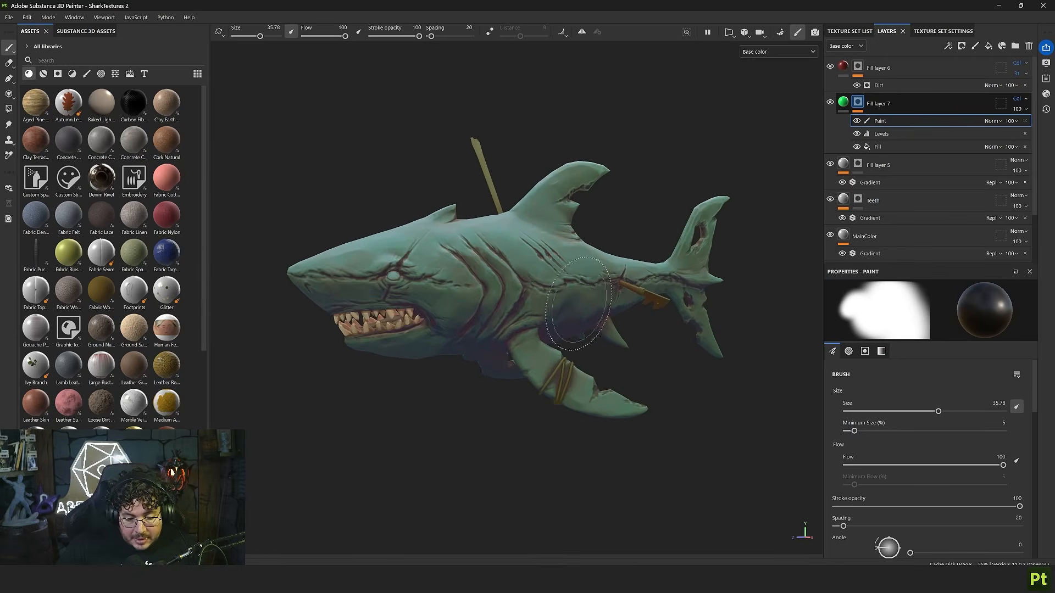
Group all the color layers, from the red dirt layer down to MainColor, into one folder
{"action": "mouse_move", "coordinate": [607, 189]}
{"action": "left_mouse_down", "text": "alt"}
{"action": "mouse_move", "coordinate": [603, 295]}
{"action": "mouse_move", "coordinate": [548, 284]}
{"action": "left_mouse_up", "text": "alt"}
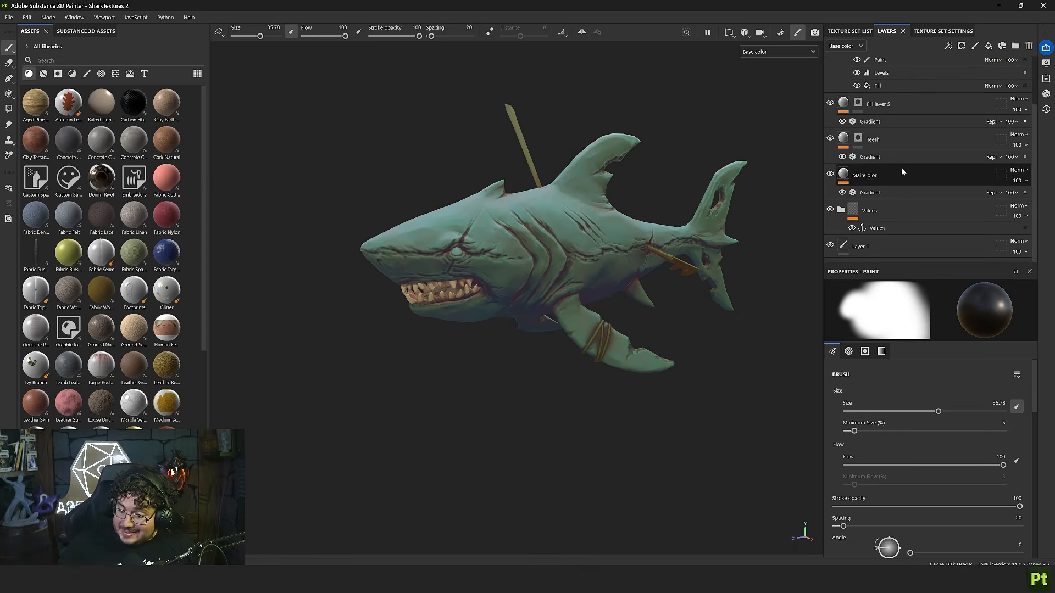
{"action": "left_click", "coordinate": [905, 177], "text": "shift"}
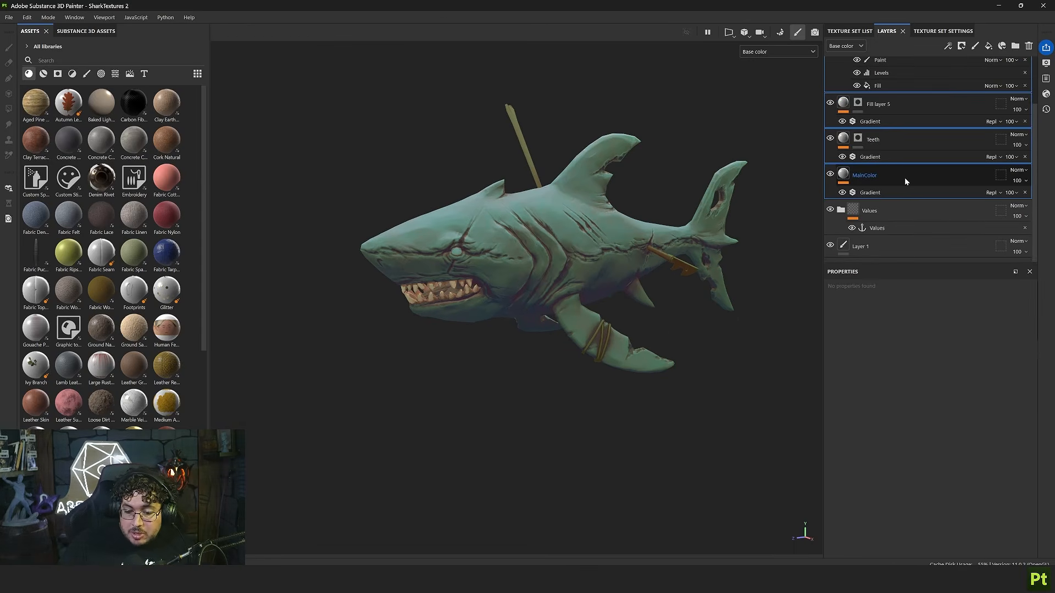
{"action": "key", "text": "ctrl+g"}
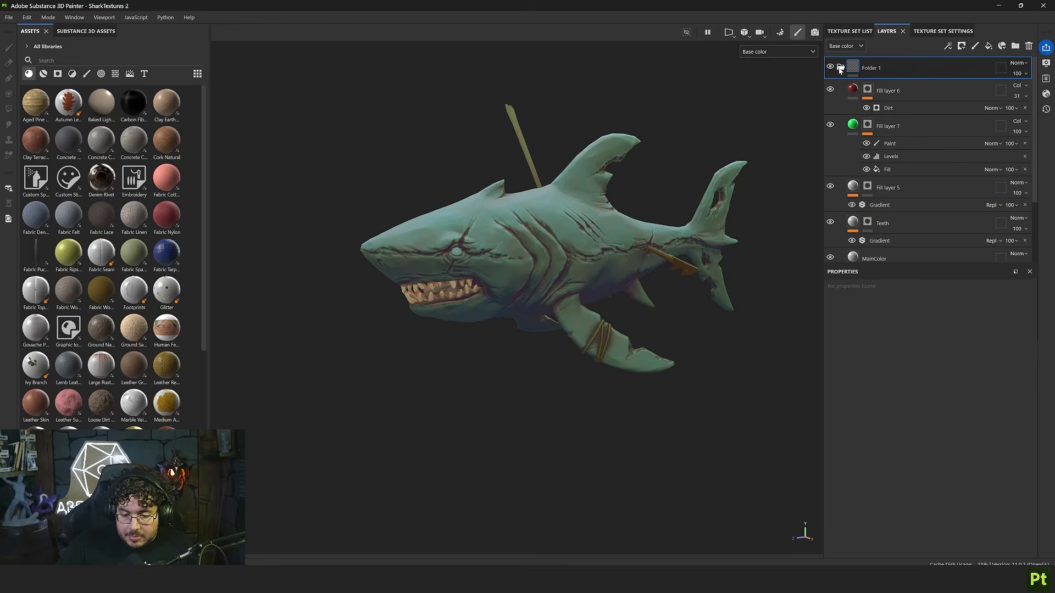
Examine the MainColor layer's Gradient filter settings and its Color 1 swatch
{"action": "scroll", "coordinate": [876, 160], "scroll_direction": "down", "scroll_amount": 2}
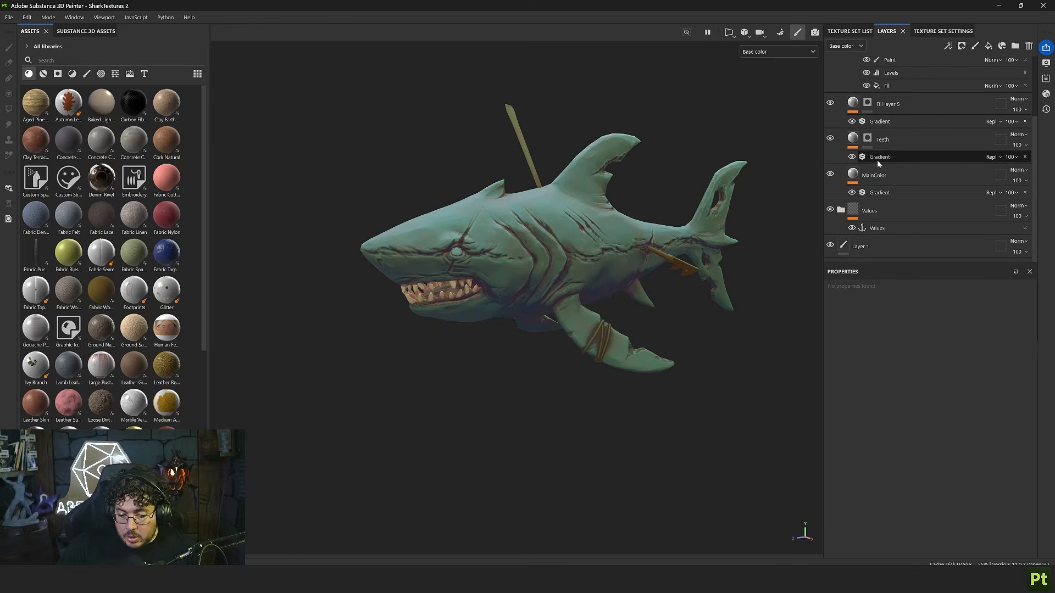
{"action": "left_click", "coordinate": [885, 192]}
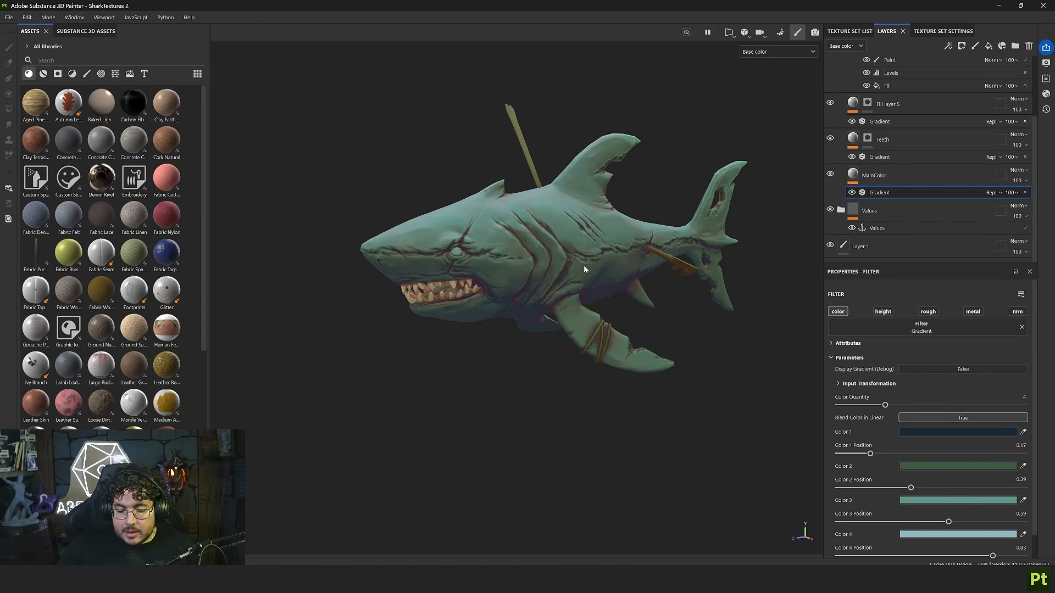
{"action": "left_click", "coordinate": [933, 433]}
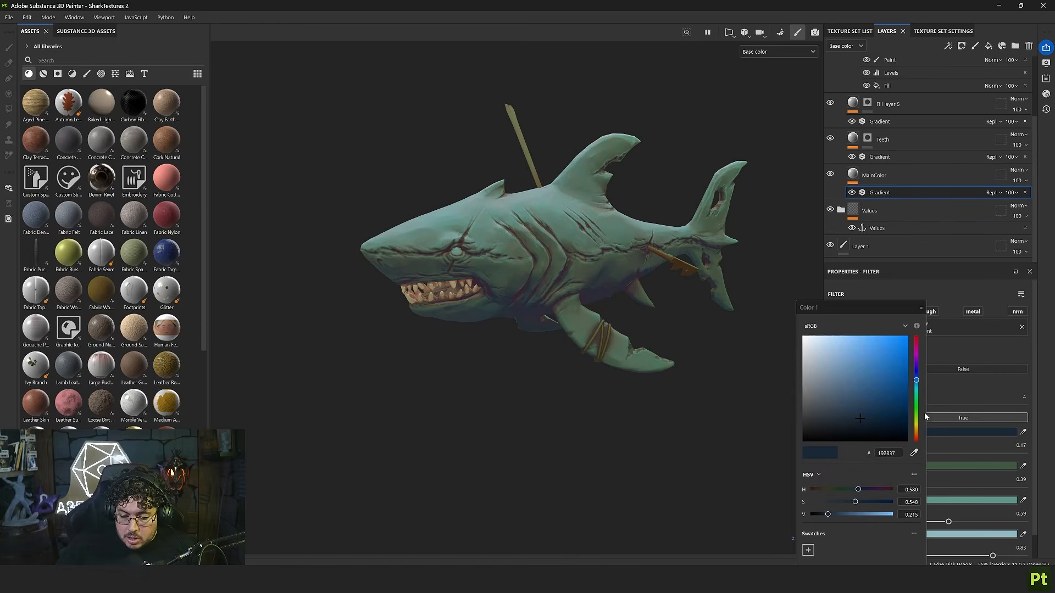
{"action": "mouse_move", "coordinate": [916, 383]}
{"action": "left_mouse_down"}
{"action": "mouse_move", "coordinate": [916, 428]}
{"action": "mouse_move", "coordinate": [917, 357]}
{"action": "mouse_move", "coordinate": [917, 380]}
{"action": "left_mouse_up"}
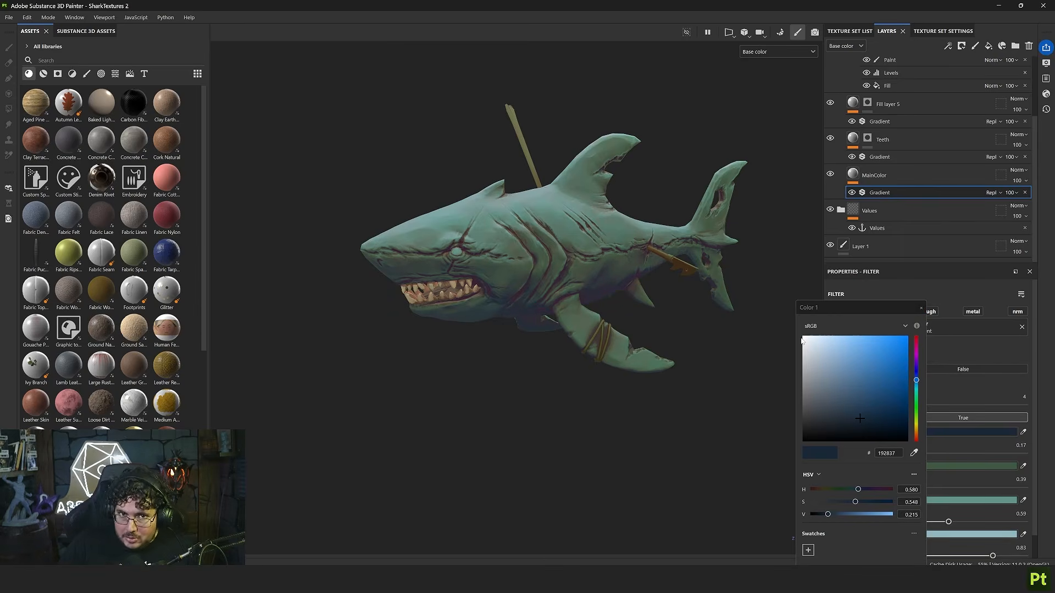
{"action": "left_click", "coordinate": [921, 309]}
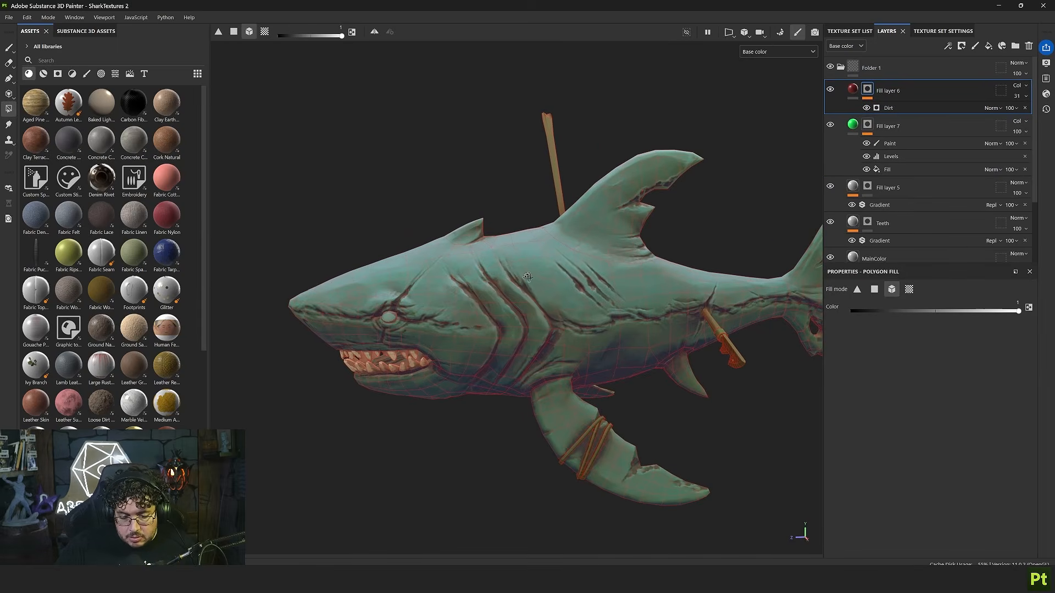
Add a new fill layer above the red dirt layer inside the folder and give it a black mask
{"action": "scroll", "coordinate": [527, 277], "scroll_direction": "down", "scroll_amount": 3}
{"action": "left_click_drag", "start_coordinate": [527, 277], "coordinate": [607, 282], "text": "alt"}
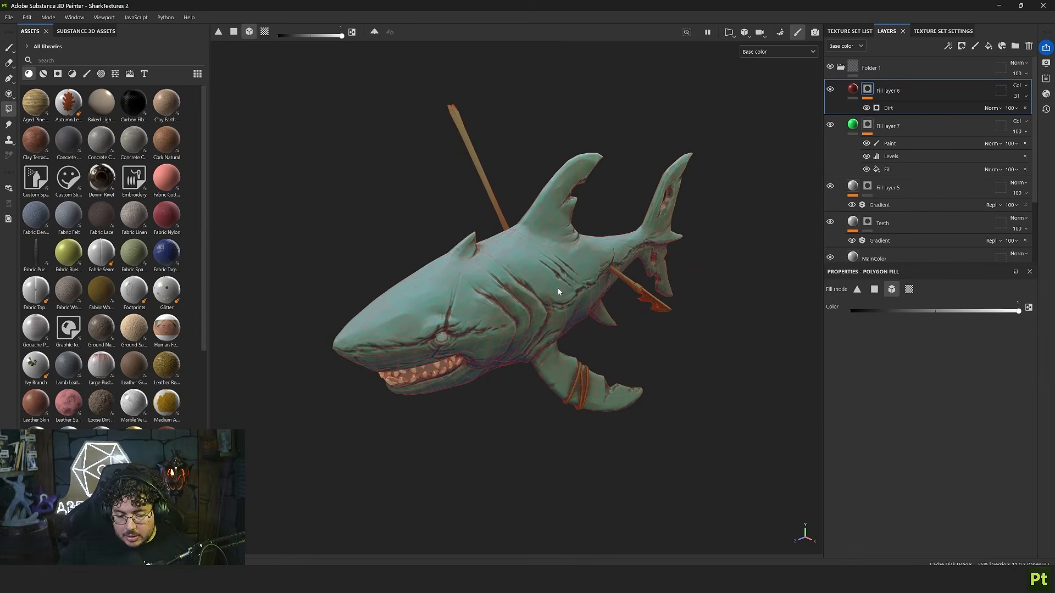
{"action": "left_click_drag", "start_coordinate": [556, 404], "coordinate": [552, 324], "text": "alt"}
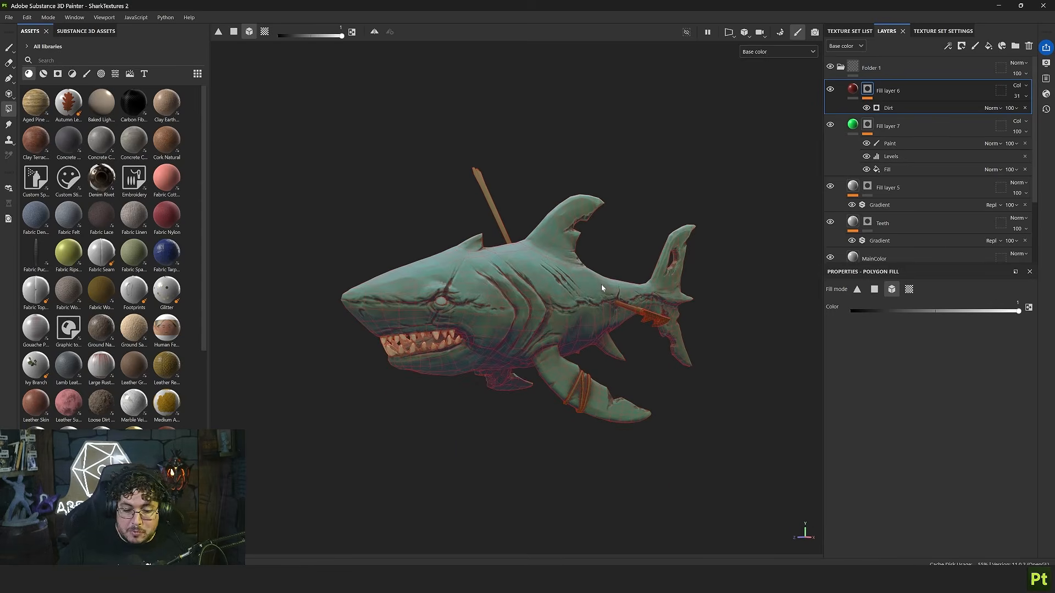
{"action": "key", "text": "1"}
{"action": "left_click_drag", "start_coordinate": [575, 305], "coordinate": [616, 294], "text": "alt"}
{"action": "left_click", "coordinate": [988, 46]}
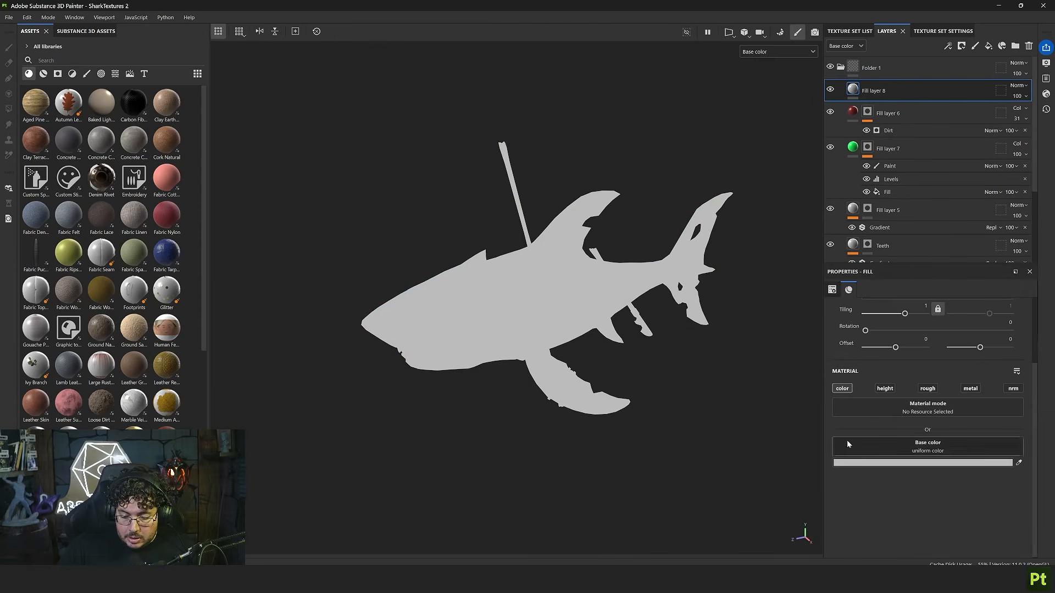
{"action": "right_click", "coordinate": [883, 91]}
{"action": "left_click", "coordinate": [908, 104]}
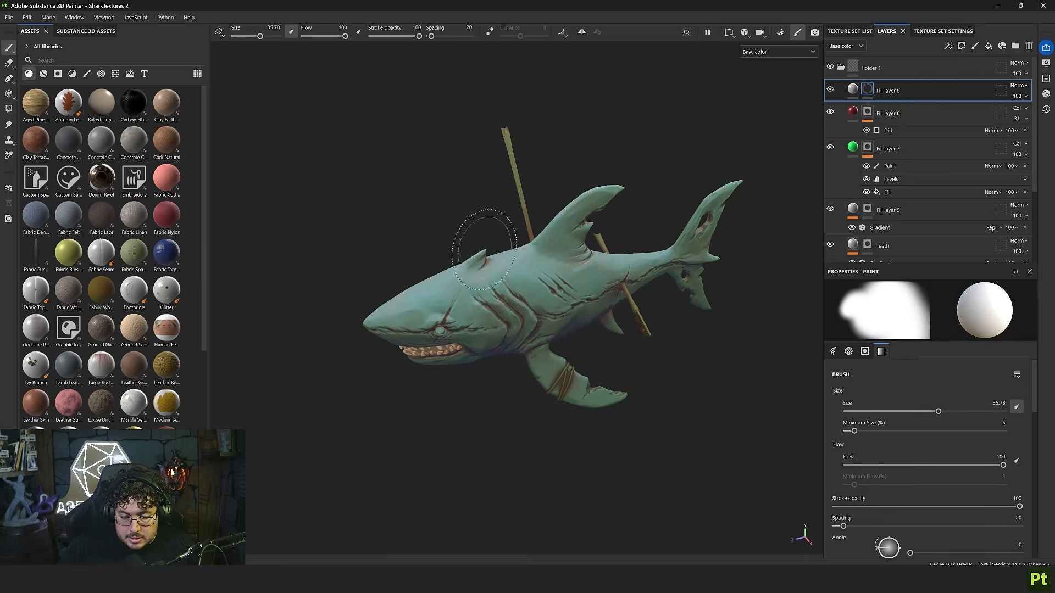
Paint a test stroke on the new fill layer's mask across the shark's back with the dark hatching brush at size 35.67
{"action": "left_click", "coordinate": [87, 74]}
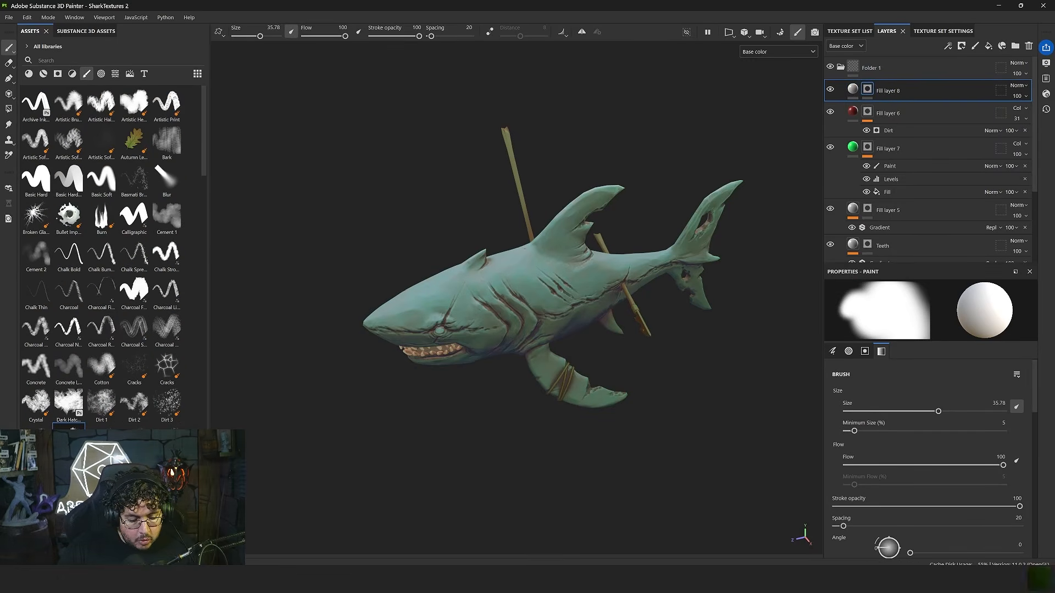
{"action": "left_click", "coordinate": [69, 404]}
{"action": "left_click_drag", "start_coordinate": [476, 304], "coordinate": [497, 291], "text": "alt"}
{"action": "right_click_drag", "start_coordinate": [497, 291], "coordinate": [517, 291], "text": "ctrl"}
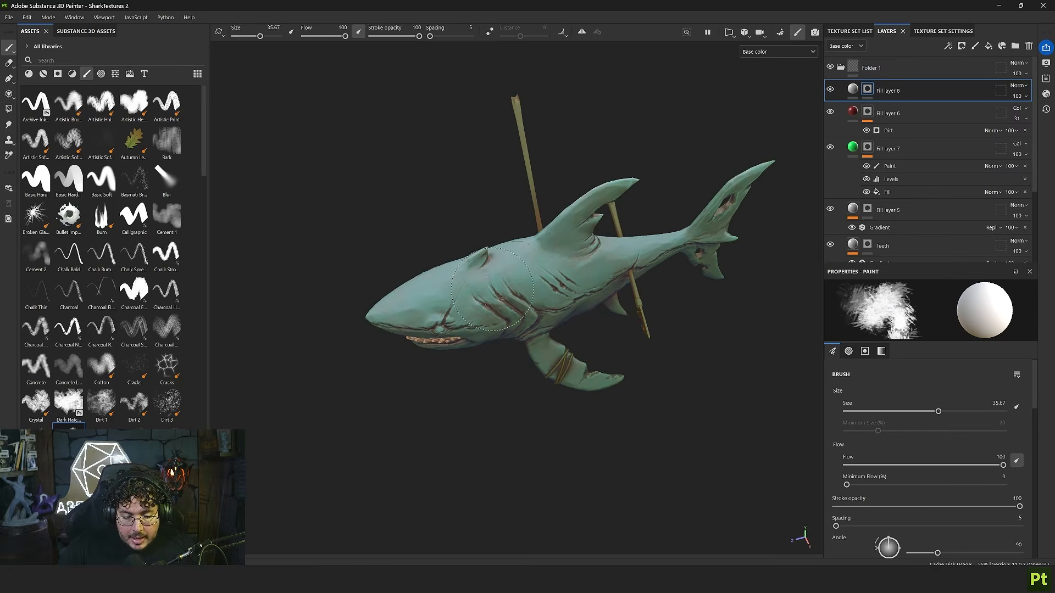
{"action": "mouse_move", "coordinate": [538, 267]}
{"action": "left_mouse_down"}
{"action": "mouse_move", "coordinate": [439, 272]}
{"action": "mouse_move", "coordinate": [473, 278]}
{"action": "left_mouse_up"}
Offset the Mirror X symmetry plane to 0.04 and paint the mask white over the shark's whole upper body
{"action": "left_click", "coordinate": [598, 31]}
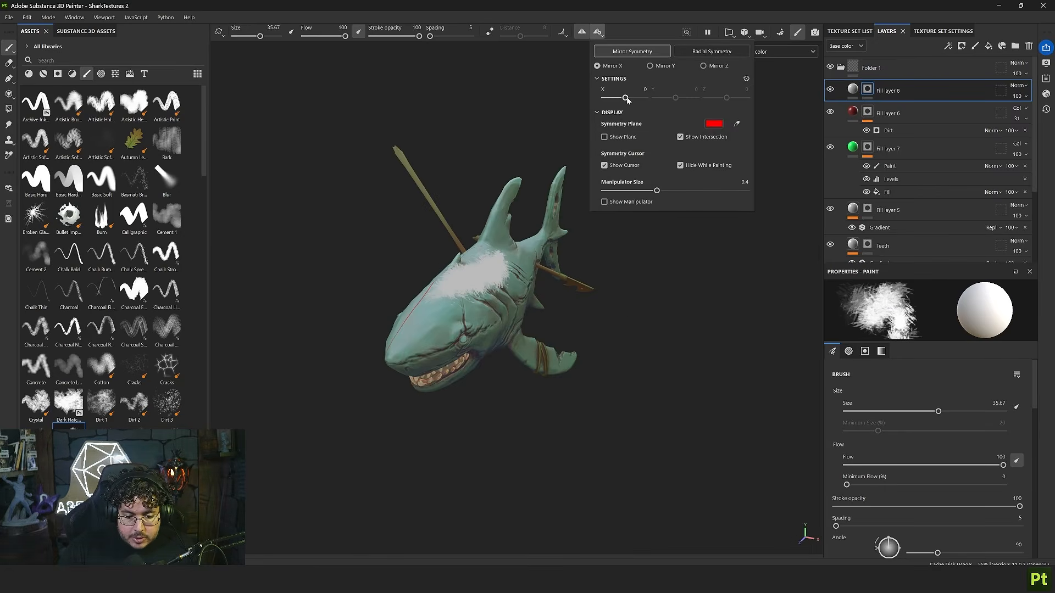
{"action": "left_click_drag", "start_coordinate": [624, 98], "coordinate": [625, 99]}
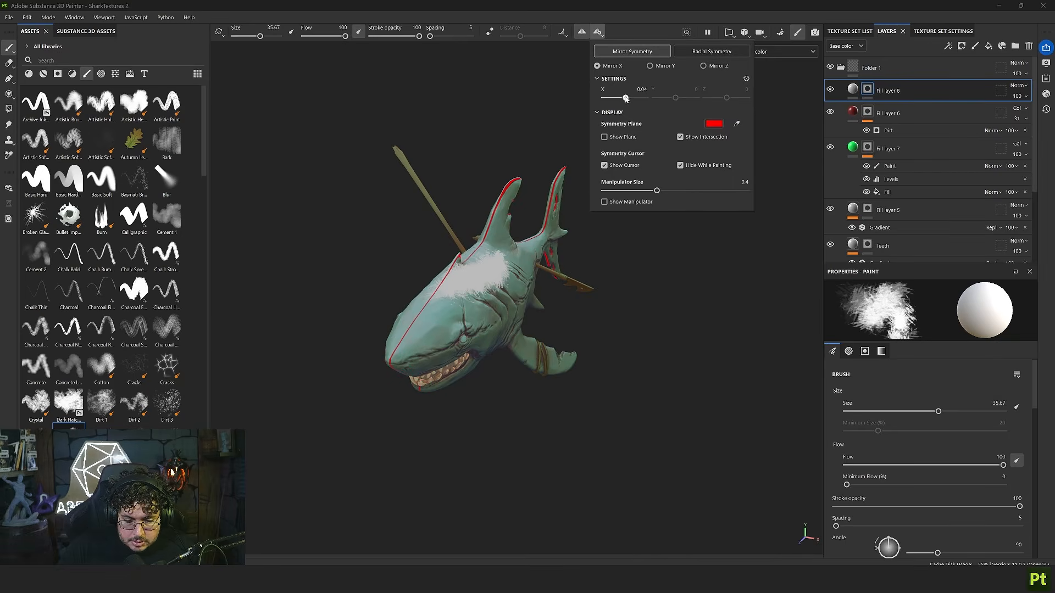
{"action": "left_click", "coordinate": [422, 238]}
{"action": "left_click_drag", "start_coordinate": [421, 238], "coordinate": [384, 242], "text": "alt"}
{"action": "mouse_move", "coordinate": [440, 280]}
{"action": "left_mouse_down"}
{"action": "mouse_move", "coordinate": [404, 337]}
{"action": "mouse_move", "coordinate": [425, 342]}
{"action": "mouse_move", "coordinate": [494, 300]}
{"action": "mouse_move", "coordinate": [463, 235]}
{"action": "mouse_move", "coordinate": [529, 218]}
{"action": "mouse_move", "coordinate": [548, 175]}
{"action": "left_mouse_up"}
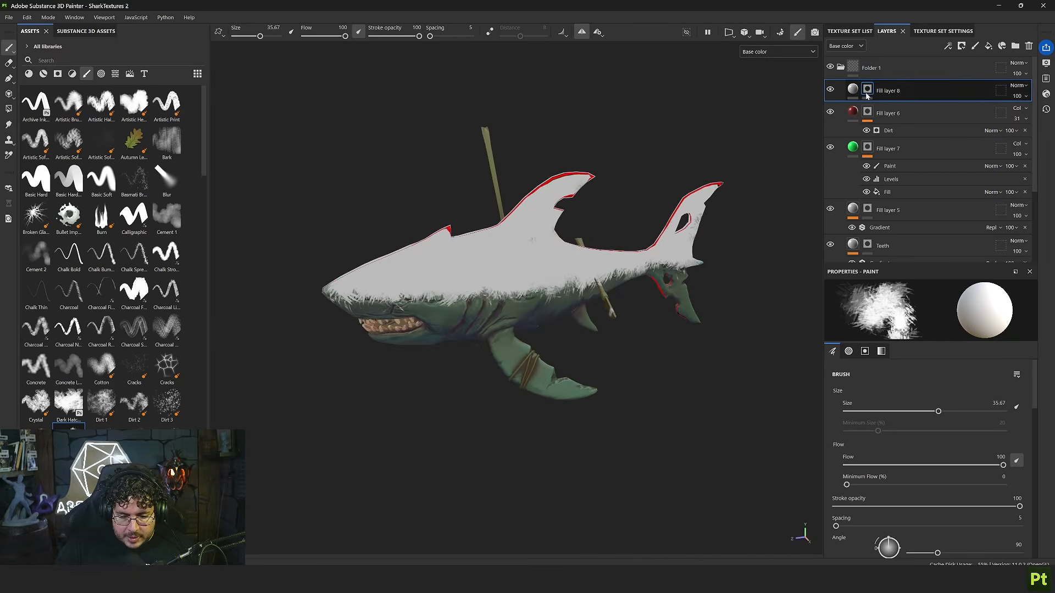
Set the base color of the upper-body fill layer to dark green 293A2D
{"action": "left_click", "coordinate": [852, 90]}
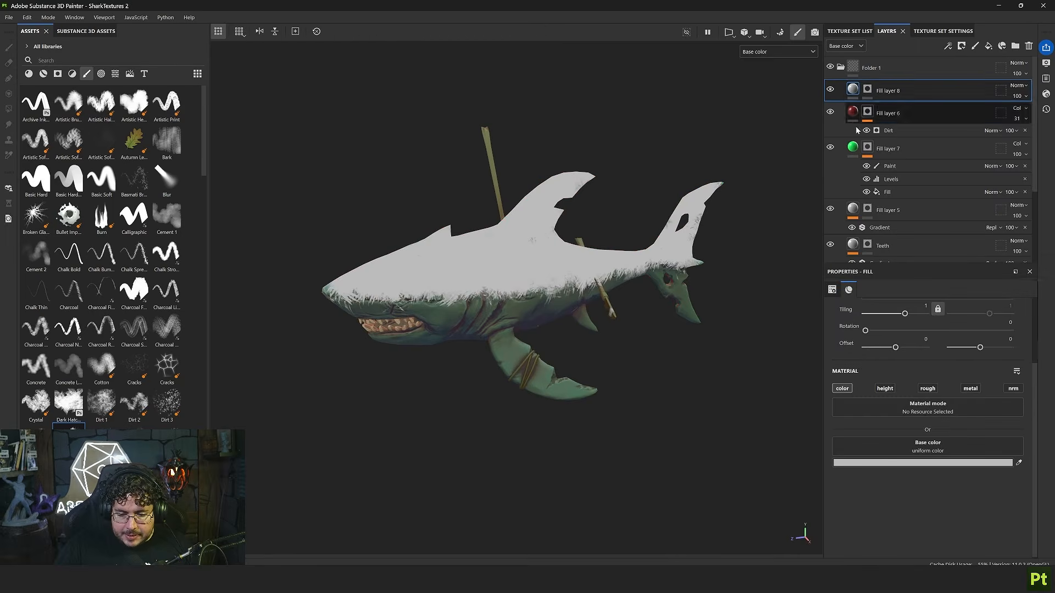
{"action": "left_click", "coordinate": [890, 463]}
{"action": "left_click", "coordinate": [916, 404]}
{"action": "mouse_move", "coordinate": [865, 396]}
{"action": "left_mouse_down"}
{"action": "mouse_move", "coordinate": [832, 405]}
{"action": "mouse_move", "coordinate": [834, 419]}
{"action": "left_mouse_up"}
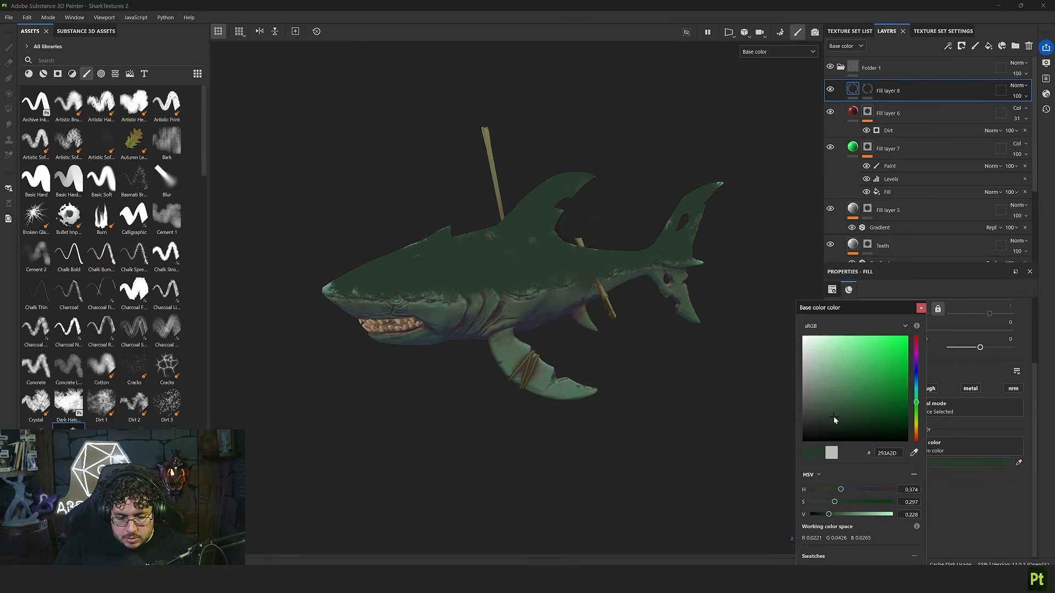
{"action": "left_click", "coordinate": [922, 309]}
Try the Multiply, Color and Value blending modes on the dark green fill layer
{"action": "left_click", "coordinate": [1014, 86]}
{"action": "left_click", "coordinate": [1017, 97]}
{"action": "left_click", "coordinate": [1017, 86]}
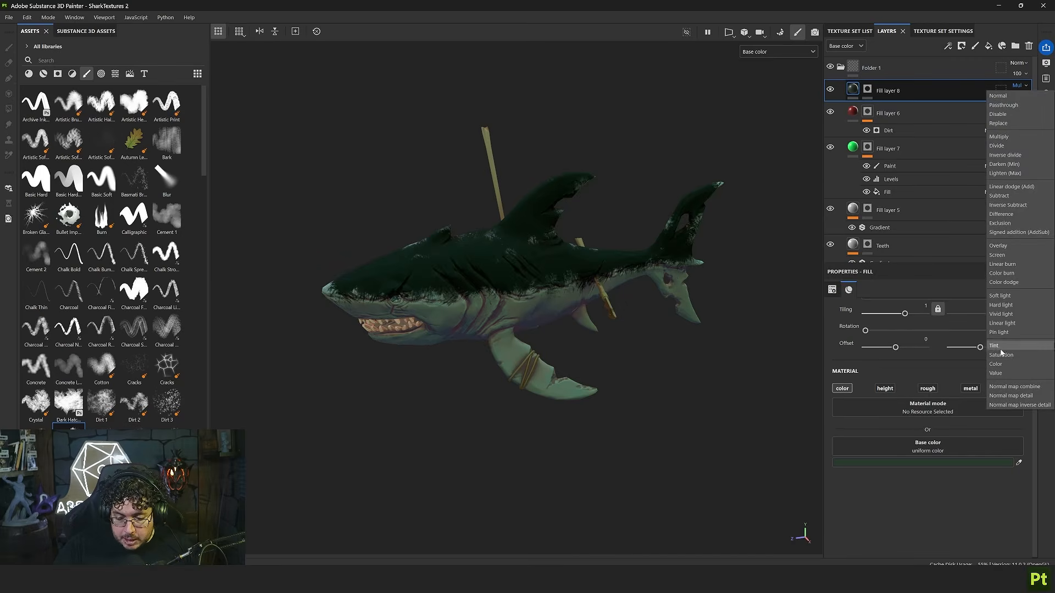
{"action": "left_click", "coordinate": [1006, 364]}
{"action": "left_click", "coordinate": [1017, 86]}
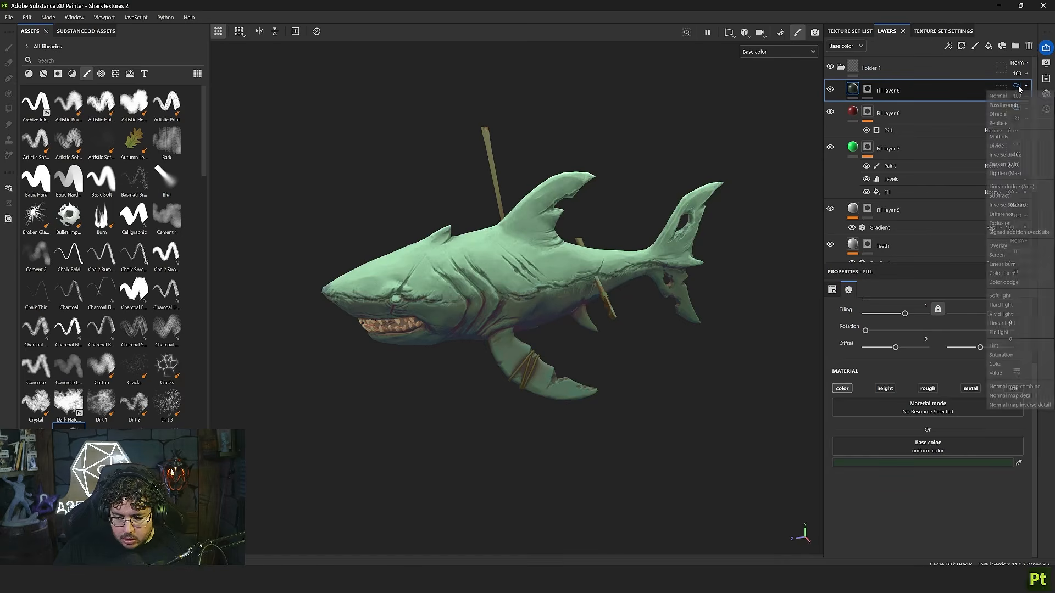
{"action": "left_click", "coordinate": [1004, 373]}
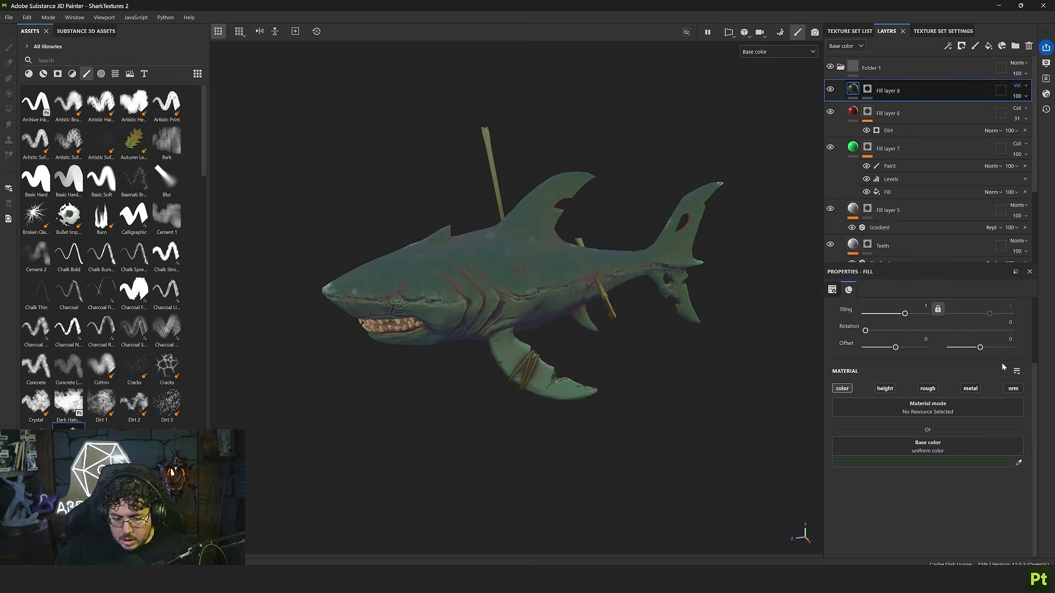
Set the dark green fill layer's blending mode to Overlay and its opacity to 76
{"action": "left_click", "coordinate": [1018, 86]}
{"action": "left_click", "coordinate": [1006, 251]}
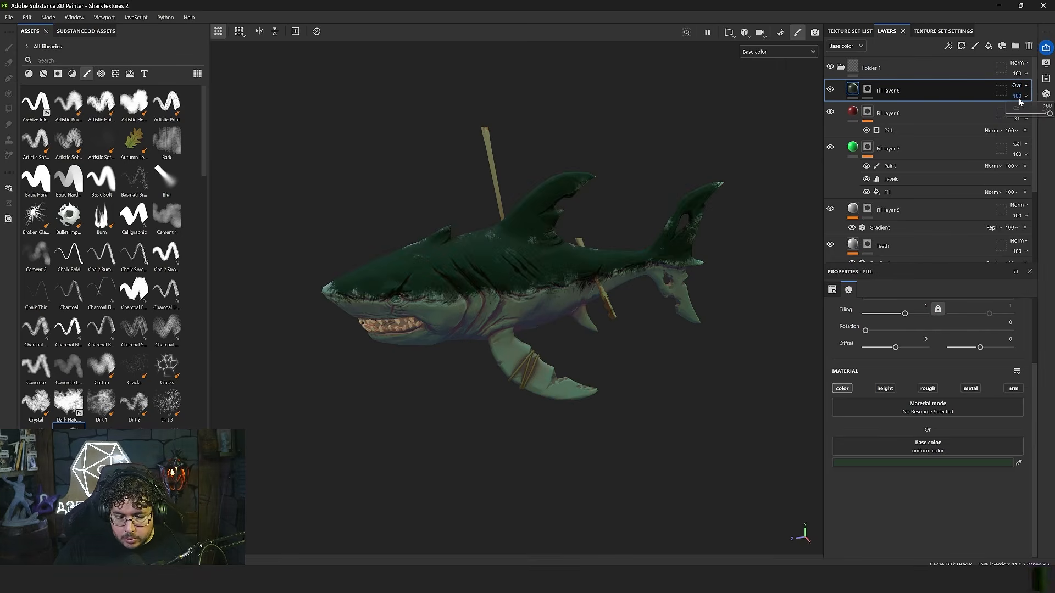
{"action": "left_click_drag", "start_coordinate": [1047, 117], "coordinate": [1033, 117]}
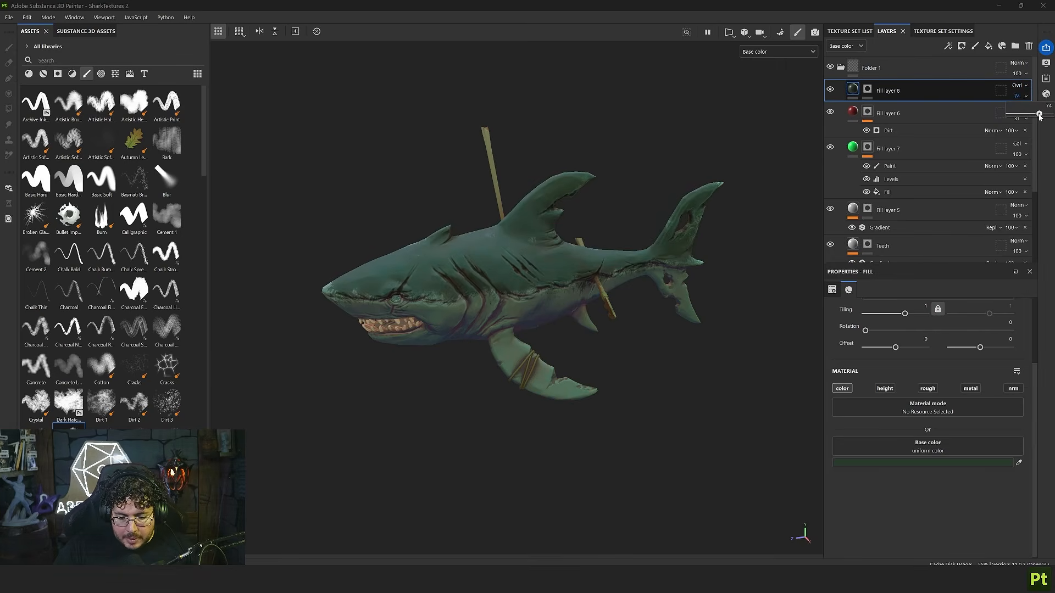
{"action": "left_click_drag", "start_coordinate": [1040, 116], "coordinate": [1041, 116]}
Refine the dark green layer's mask and paint small speckles along the color border behind the eye with a size 8.66 brush
{"action": "left_click_drag", "start_coordinate": [591, 251], "coordinate": [598, 348], "text": "alt"}
{"action": "left_click", "coordinate": [867, 89]}
{"action": "key", "text": "1"}
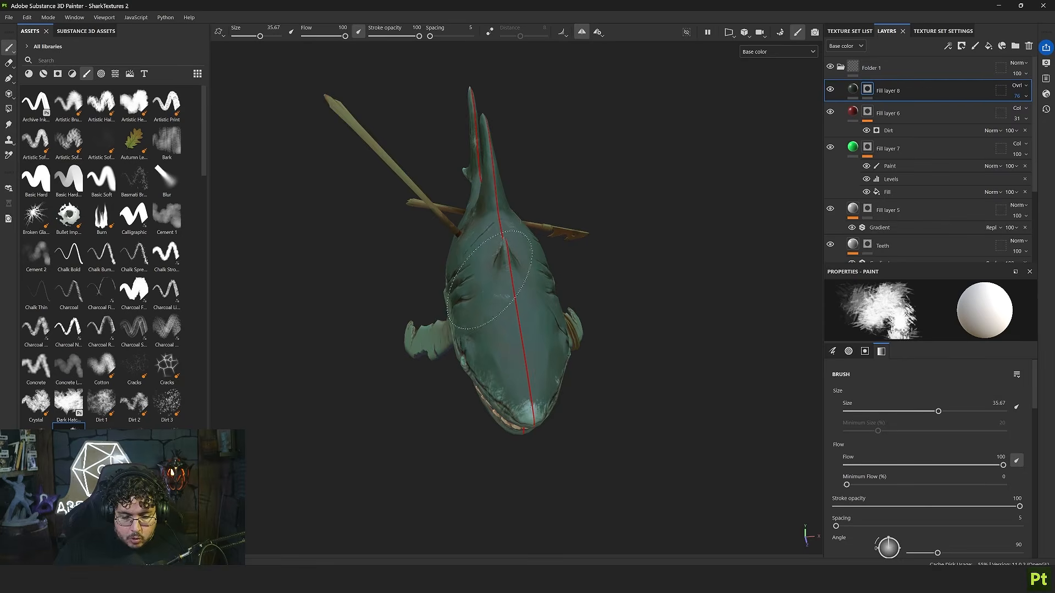
{"action": "mouse_move", "coordinate": [522, 368]}
{"action": "left_mouse_down", "text": "alt"}
{"action": "mouse_move", "coordinate": [490, 330]}
{"action": "mouse_move", "coordinate": [472, 346]}
{"action": "left_mouse_up", "text": "alt"}
{"action": "right_click_drag", "start_coordinate": [471, 352], "coordinate": [441, 363], "text": "ctrl"}
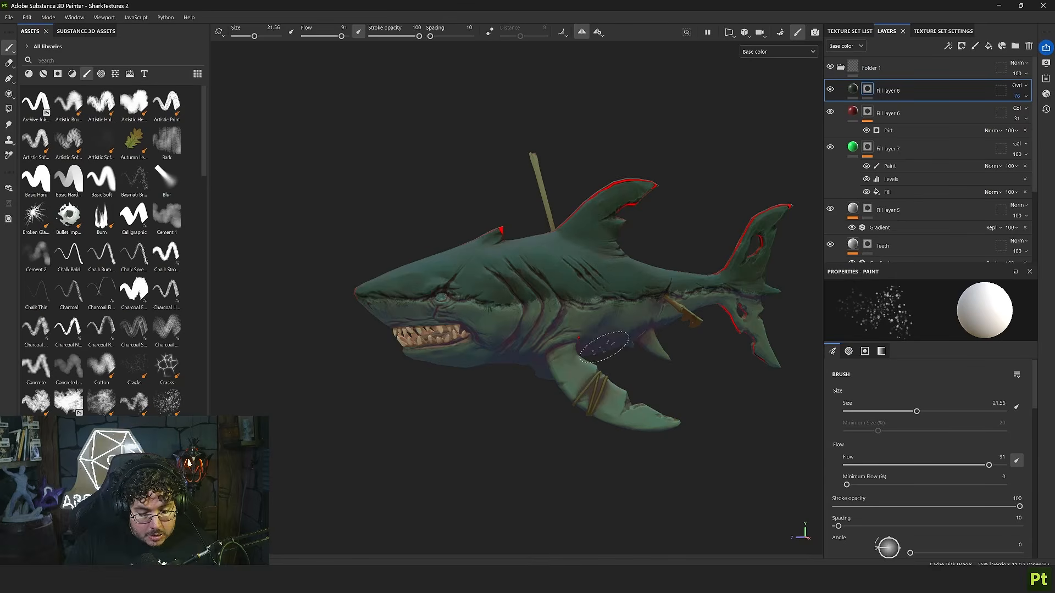
{"action": "scroll", "coordinate": [666, 374], "scroll_direction": "up", "scroll_amount": 5}
{"action": "right_click_drag", "start_coordinate": [666, 374], "coordinate": [476, 292], "text": "ctrl"}
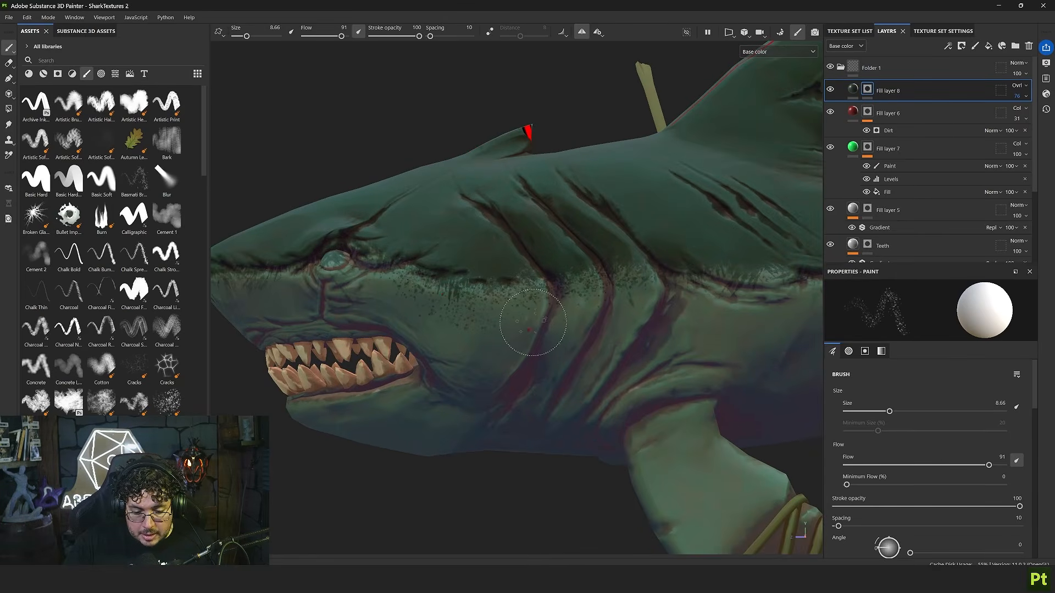
Enlarge the speckle brush to 18.69 and add spots to the mask along the snout, cheek and gills
{"action": "right_click_drag", "start_coordinate": [609, 319], "coordinate": [574, 299], "text": "ctrl"}
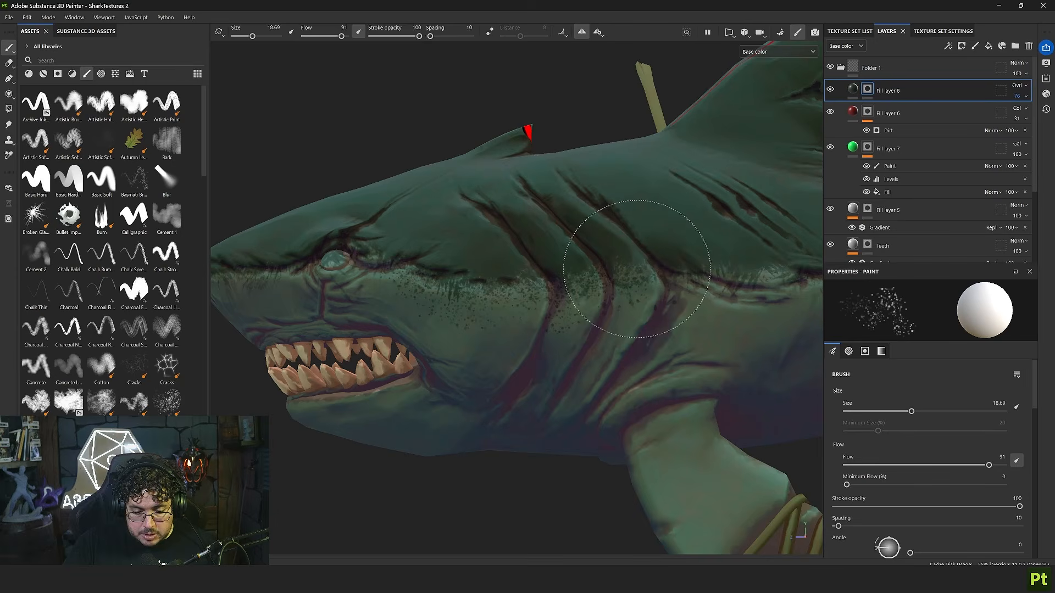
{"action": "left_click_drag", "start_coordinate": [453, 276], "coordinate": [477, 276], "text": "alt"}
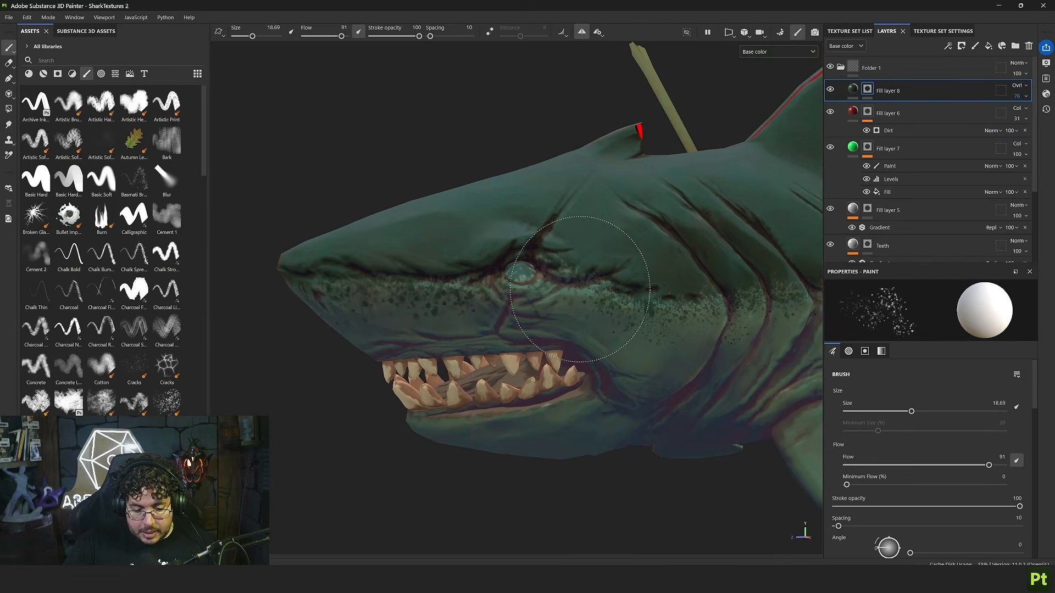
{"action": "left_click_drag", "start_coordinate": [650, 304], "coordinate": [490, 297], "text": "alt"}
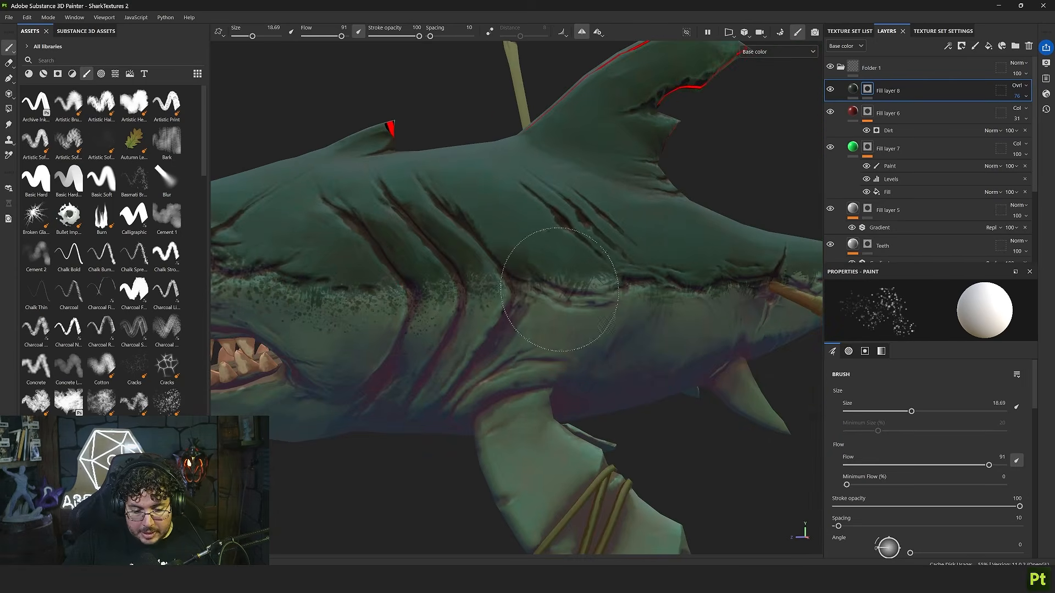
{"action": "middle_click_drag", "start_coordinate": [490, 297], "coordinate": [646, 297], "text": "alt"}
{"action": "scroll", "coordinate": [546, 279], "scroll_direction": "down", "scroll_amount": 1}
Paint larger speckles with a size 46.04 brush along the color border from the head to the tail
{"action": "right_click_drag", "start_coordinate": [546, 279], "coordinate": [585, 279], "text": "ctrl"}
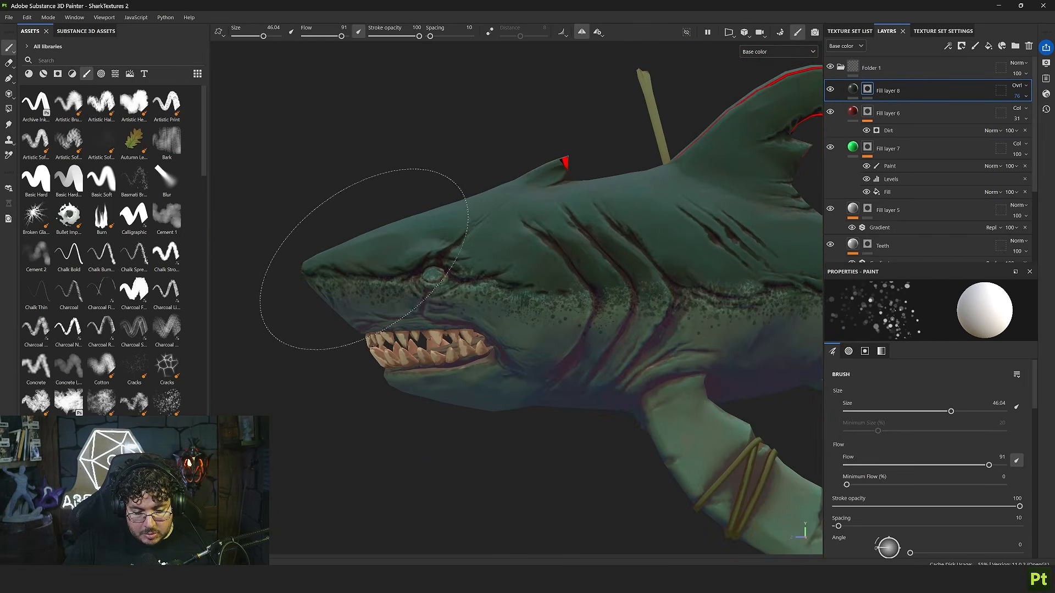
{"action": "middle_click_drag", "start_coordinate": [671, 270], "coordinate": [467, 291], "text": "alt"}
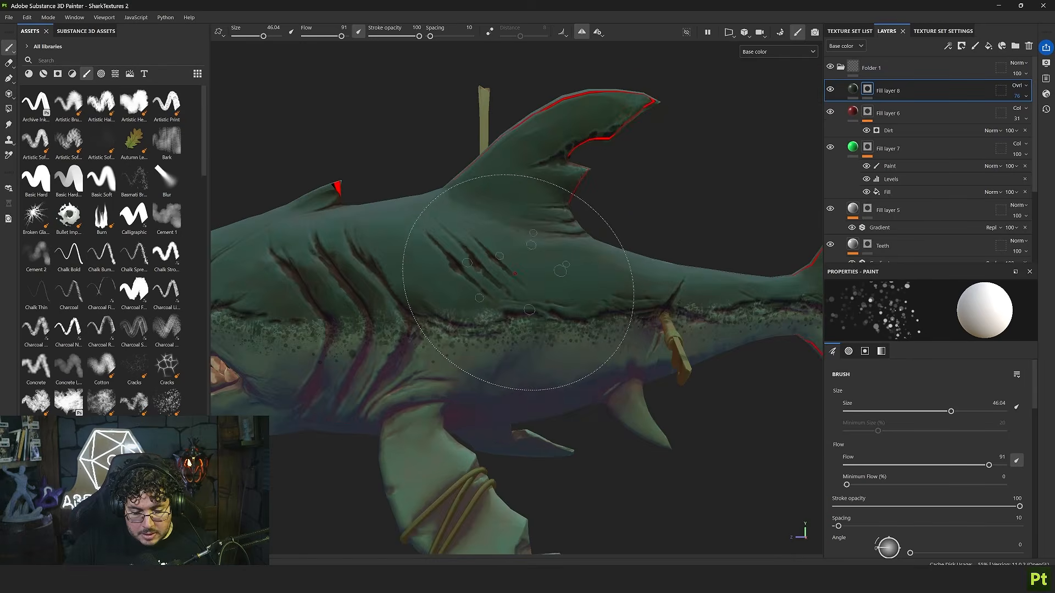
{"action": "middle_click_drag", "start_coordinate": [632, 253], "coordinate": [550, 291], "text": "alt"}
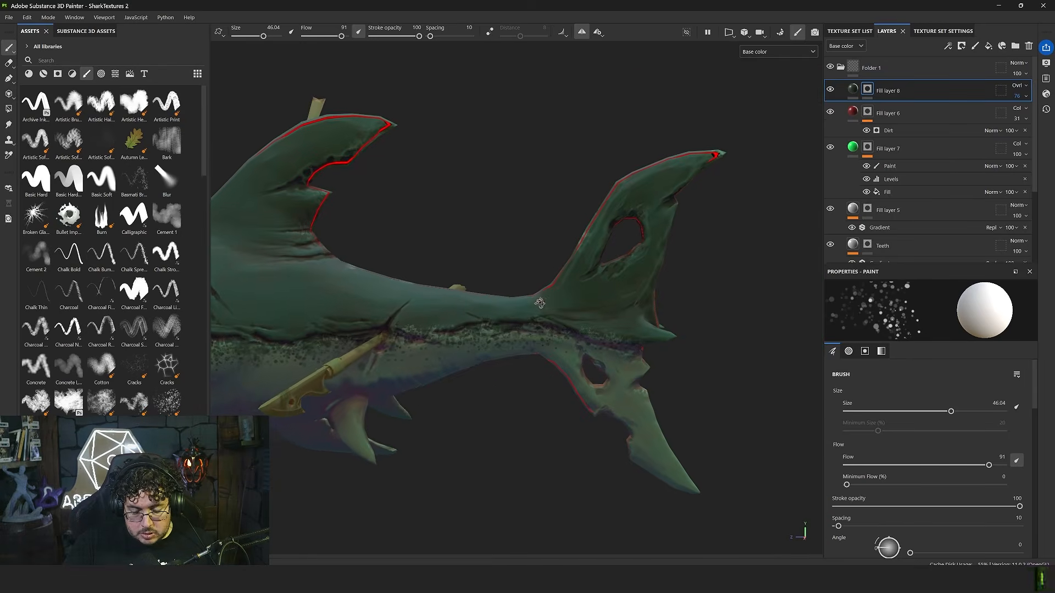
{"action": "right_click_drag", "start_coordinate": [581, 304], "coordinate": [231, 278], "text": "alt"}
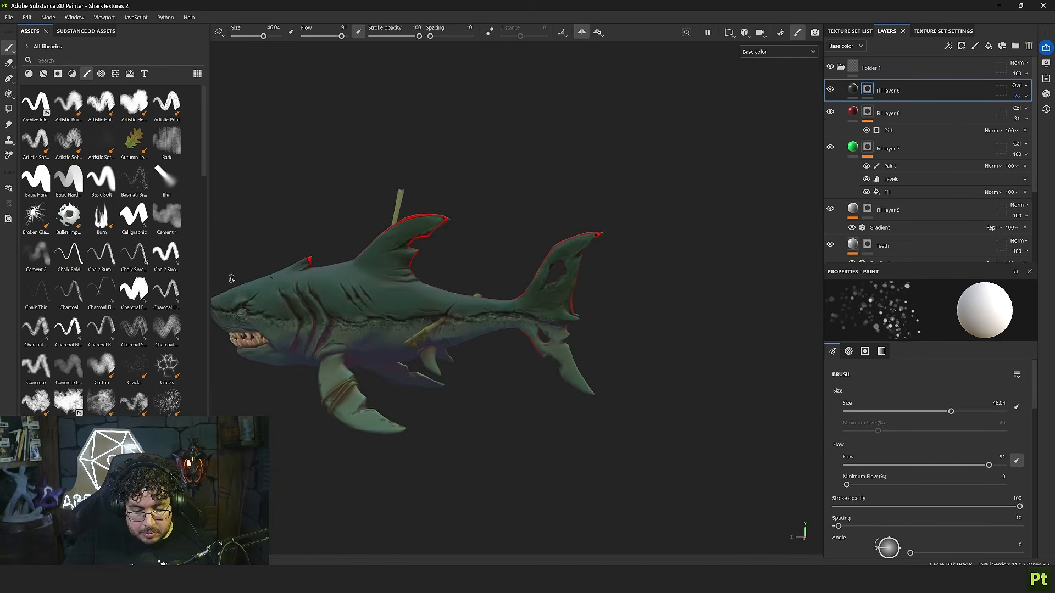
Set the speckle brush size to 25.43 and lower the dark green Overlay layer's opacity to 73
{"action": "mouse_move", "coordinate": [231, 277]}
{"action": "left_mouse_down", "text": "alt"}
{"action": "mouse_move", "coordinate": [572, 341]}
{"action": "mouse_move", "coordinate": [621, 379]}
{"action": "left_mouse_up", "text": "alt"}
{"action": "right_click_drag", "start_coordinate": [621, 379], "coordinate": [653, 384], "text": "alt"}
{"action": "mouse_move", "coordinate": [527, 340]}
{"action": "right_mouse_down", "text": "ctrl"}
{"action": "mouse_move", "coordinate": [506, 346]}
{"action": "mouse_move", "coordinate": [495, 323]}
{"action": "right_mouse_up", "text": "ctrl"}
{"action": "left_click_drag", "start_coordinate": [524, 329], "coordinate": [495, 296], "text": "alt"}
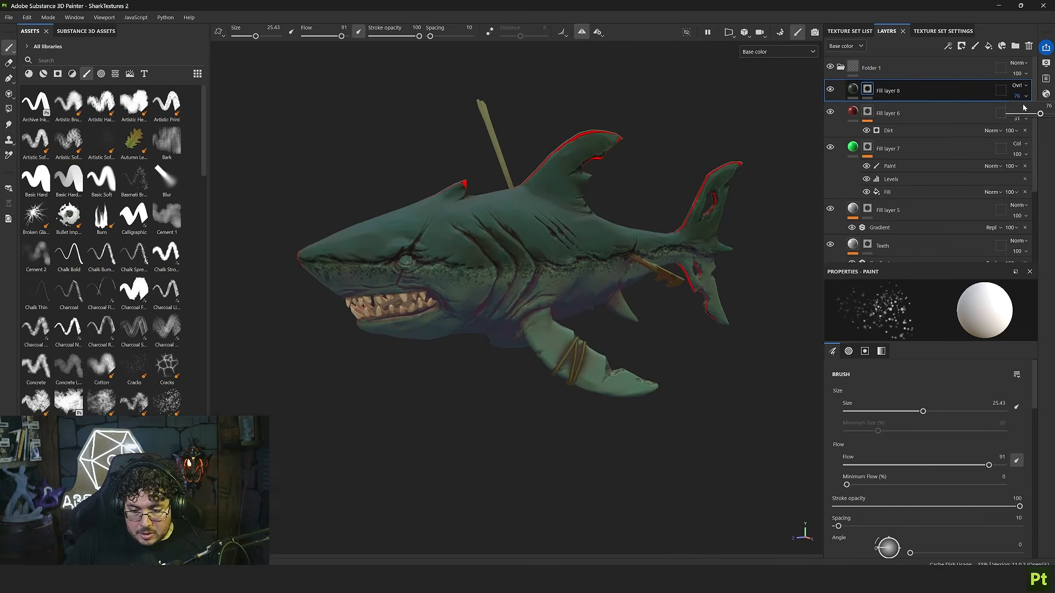
{"action": "left_click_drag", "start_coordinate": [1040, 114], "coordinate": [1038, 115]}
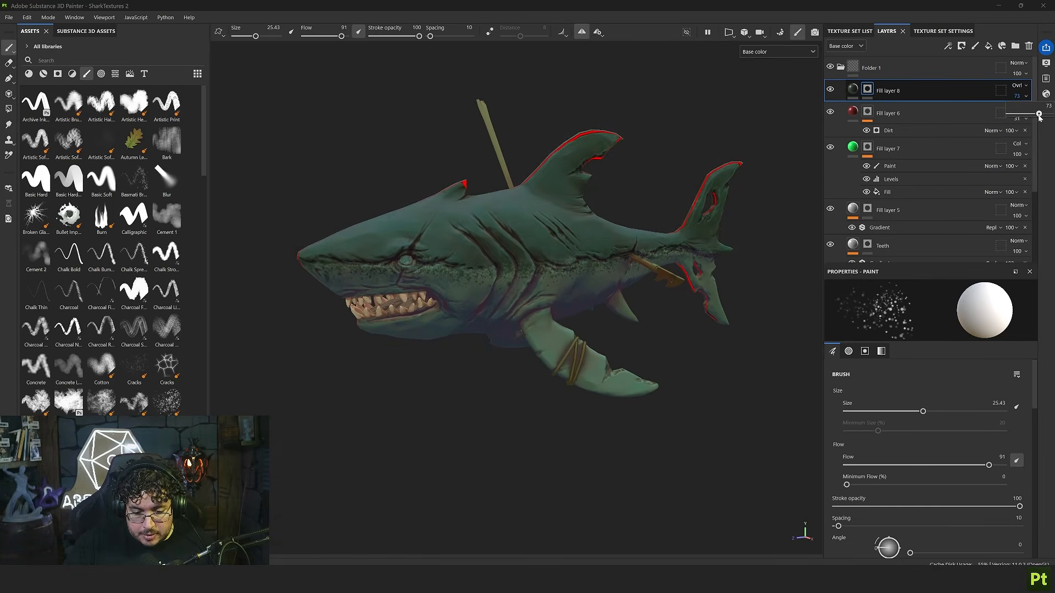
{"action": "left_click_drag", "start_coordinate": [615, 278], "coordinate": [555, 269], "text": "alt"}
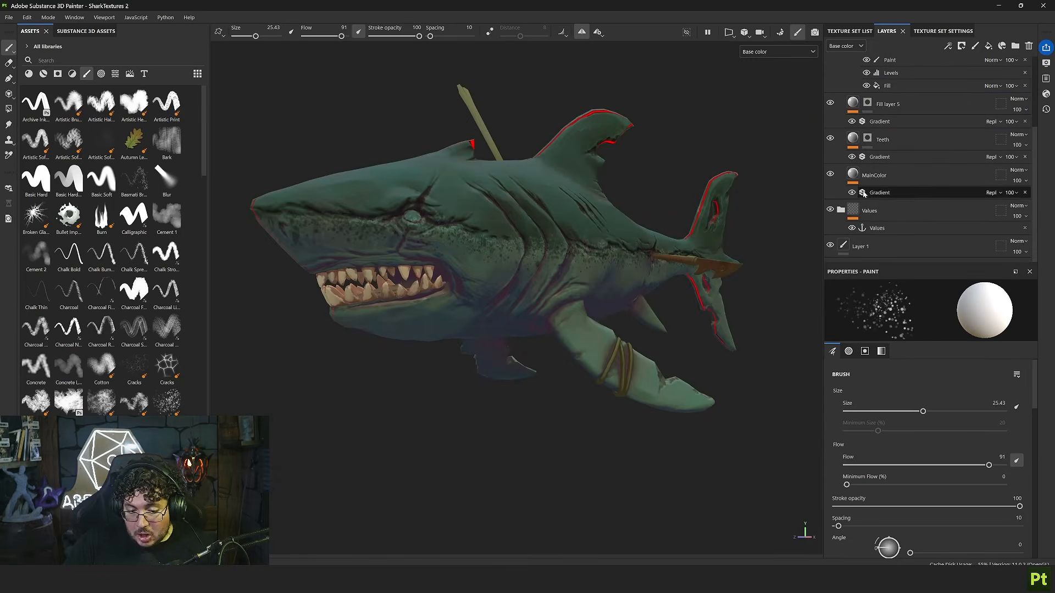
Lighten Color 2 of the MainColor layer's Gradient filter to green 638668
{"action": "left_click", "coordinate": [879, 194]}
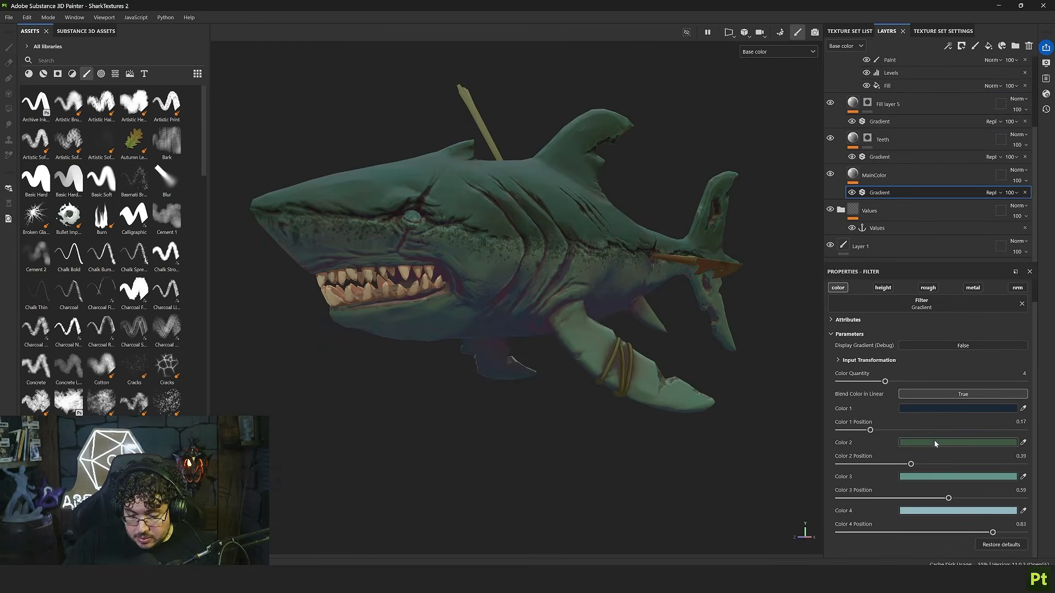
{"action": "left_click", "coordinate": [940, 443]}
{"action": "left_click_drag", "start_coordinate": [831, 403], "coordinate": [829, 387]}
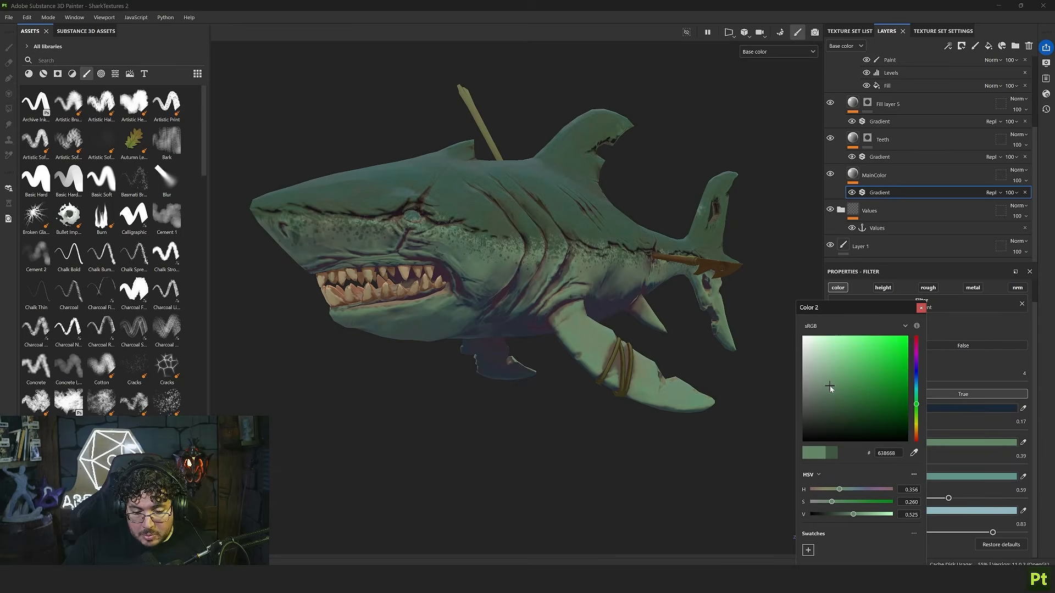
{"action": "left_click", "coordinate": [920, 308]}
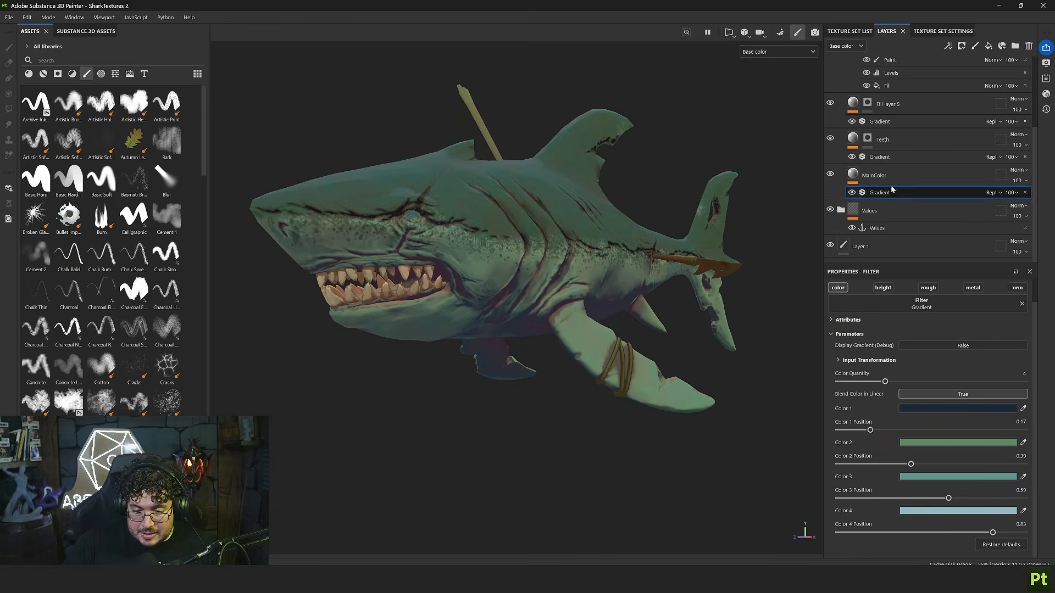
Adjust Color 1 of the MainColor layer's Gradient filter to a muted dark blue
{"action": "scroll", "coordinate": [701, 294], "scroll_direction": "down", "scroll_amount": 3}
{"action": "middle_click_drag", "start_coordinate": [535, 275], "coordinate": [558, 259]}
{"action": "left_click_drag", "start_coordinate": [558, 259], "coordinate": [598, 309], "text": "alt"}
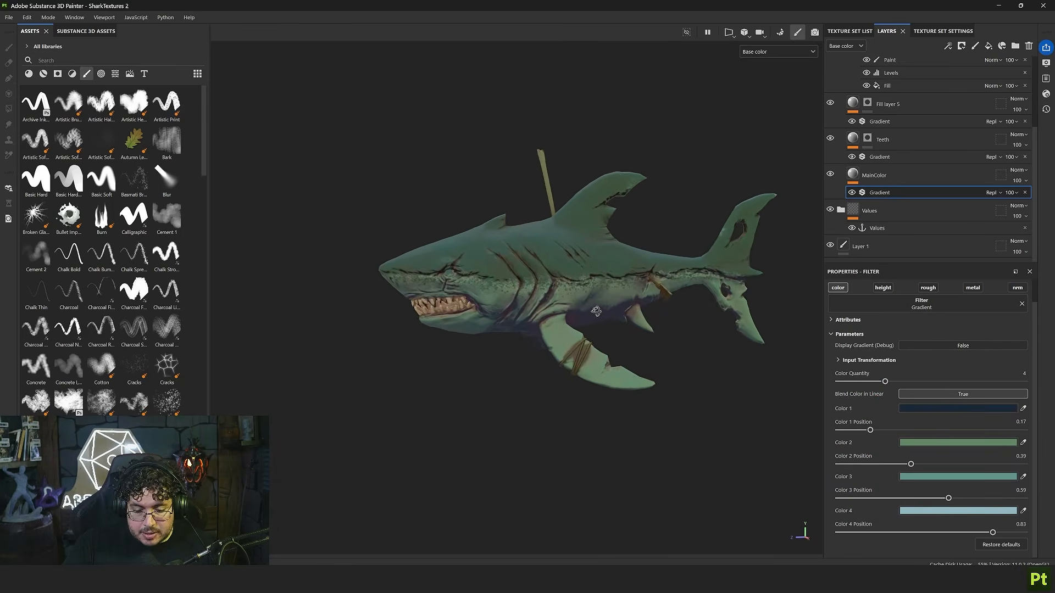
{"action": "right_click_drag", "start_coordinate": [598, 308], "coordinate": [667, 340], "text": "alt"}
{"action": "left_click", "coordinate": [939, 408]}
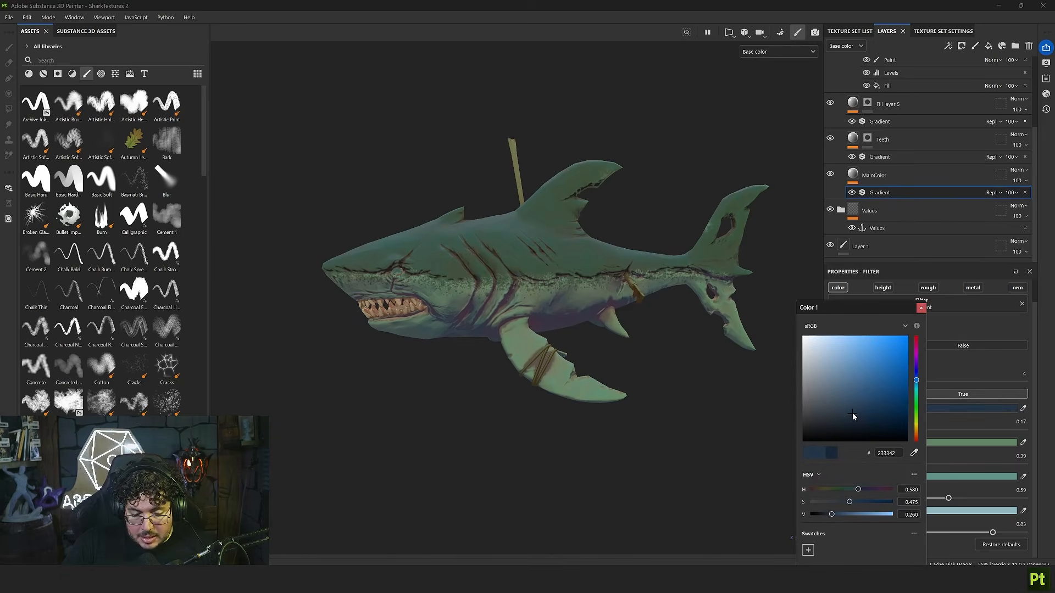
{"action": "left_click_drag", "start_coordinate": [864, 415], "coordinate": [860, 423]}
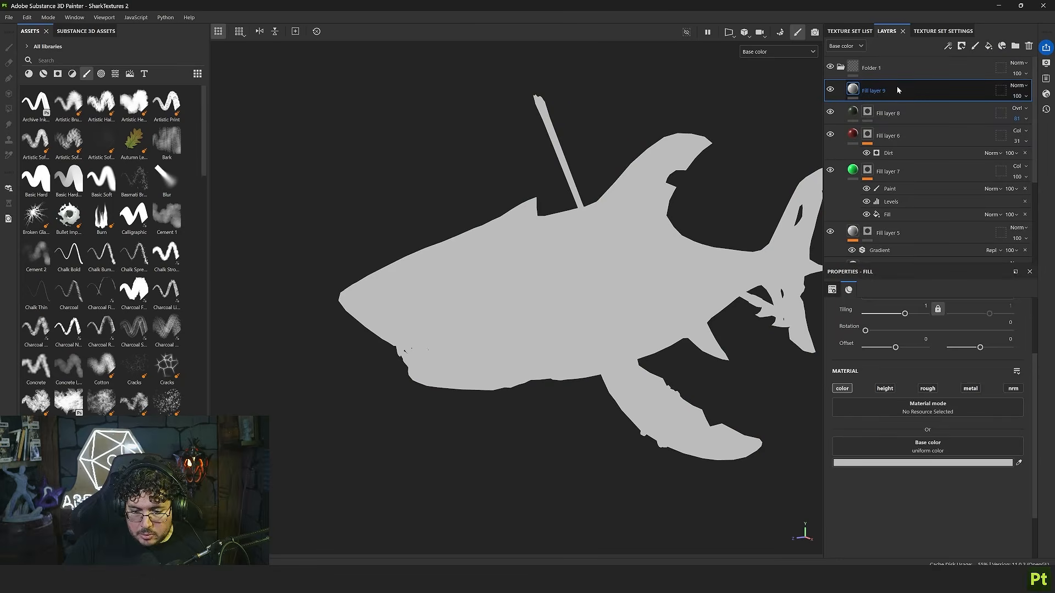
Give the new top fill layer a black mask and reveal only the shark's eye in it with Polygon Fill
{"action": "right_click", "coordinate": [897, 86]}
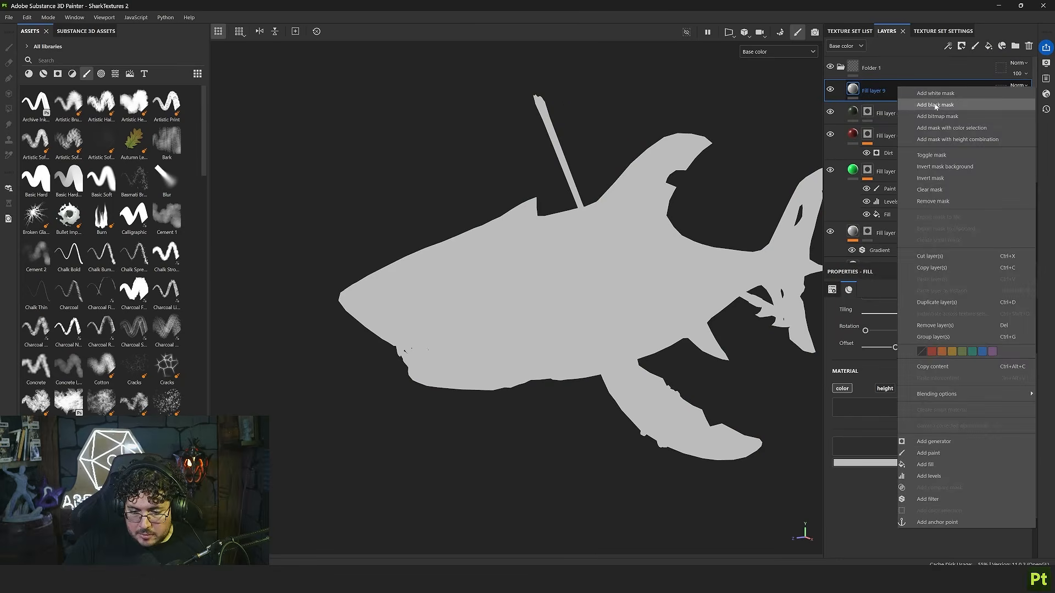
{"action": "left_click", "coordinate": [936, 104]}
{"action": "key", "text": "4"}
{"action": "mouse_move", "coordinate": [488, 305]}
{"action": "left_mouse_down", "text": "alt"}
{"action": "mouse_move", "coordinate": [663, 311]}
{"action": "mouse_move", "coordinate": [572, 309]}
{"action": "left_mouse_up", "text": "alt"}
{"action": "key", "text": "1"}
Set the base color of the eye's fill layer to a bright turquoise
{"action": "left_click", "coordinate": [852, 93]}
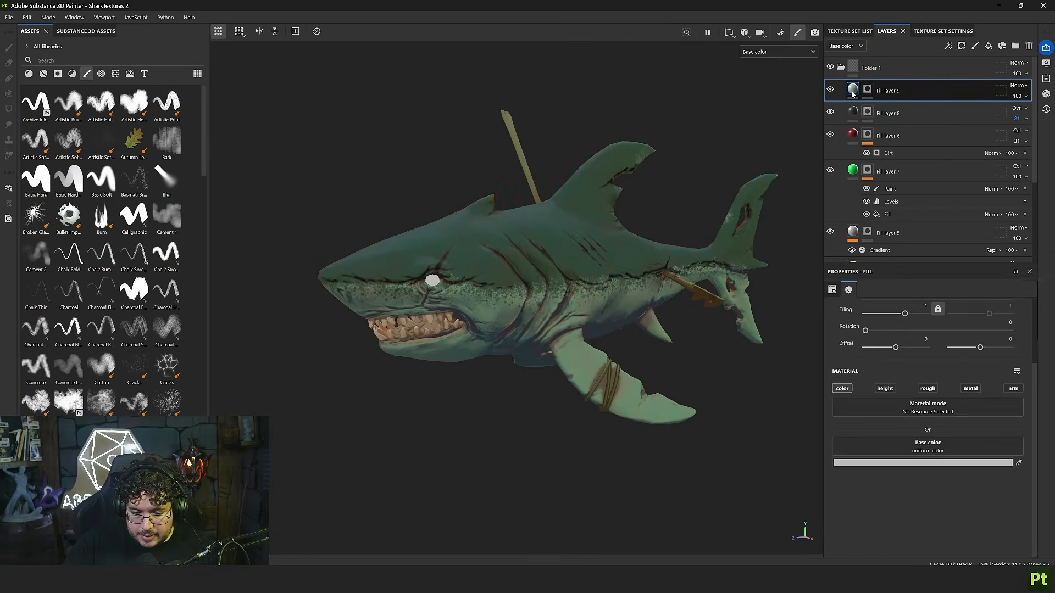
{"action": "left_click", "coordinate": [912, 463]}
{"action": "left_click", "coordinate": [916, 395]}
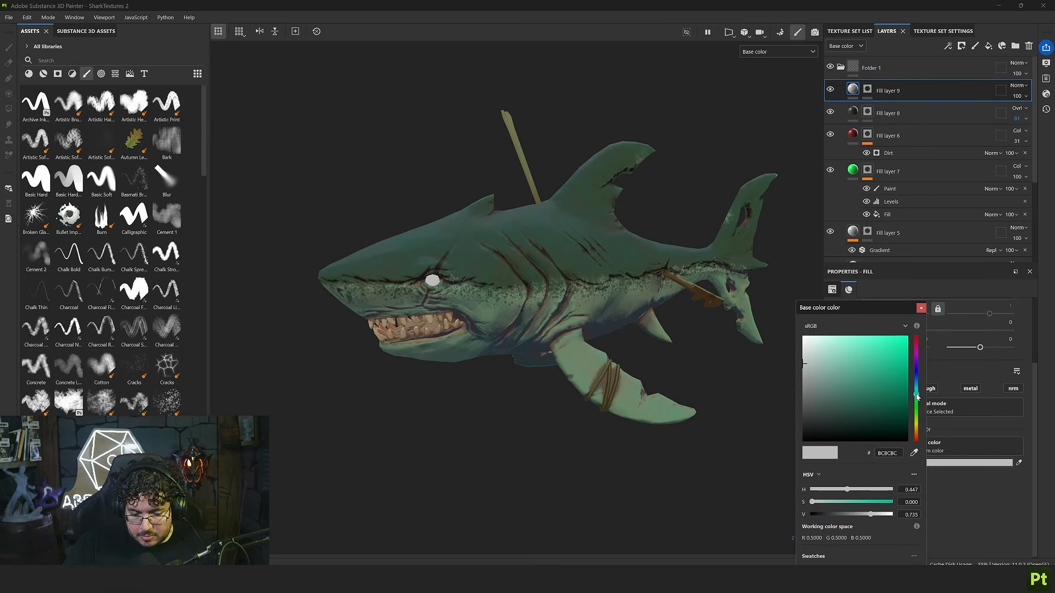
{"action": "left_click_drag", "start_coordinate": [835, 361], "coordinate": [867, 346]}
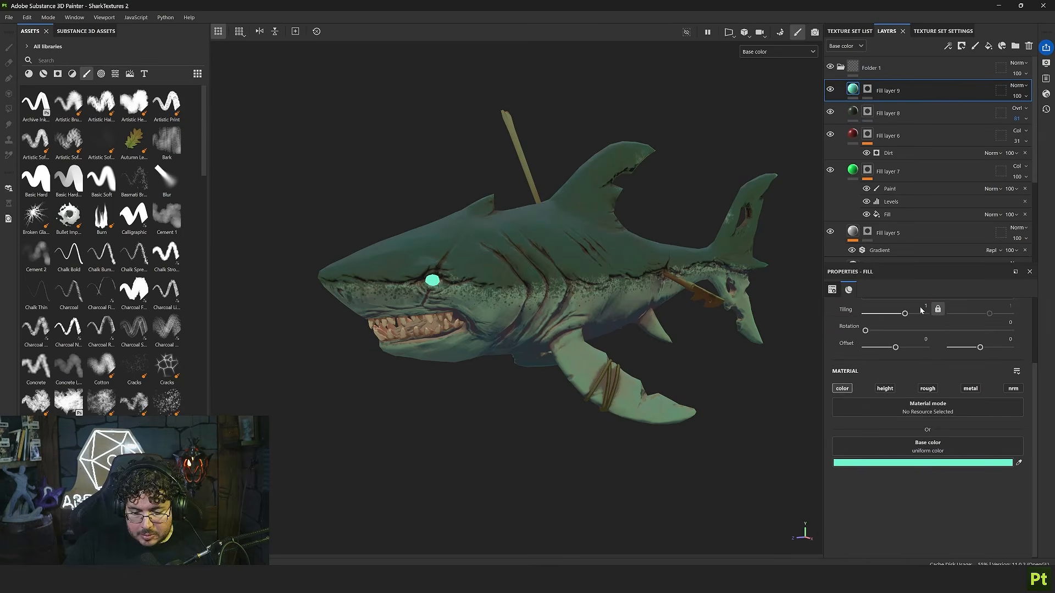
Set the eye fill layer's base color blending to Linear dodge (Add) and inspect the eye up close
{"action": "left_click", "coordinate": [921, 308]}
{"action": "left_click", "coordinate": [1016, 86]}
{"action": "left_click", "coordinate": [1008, 188]}
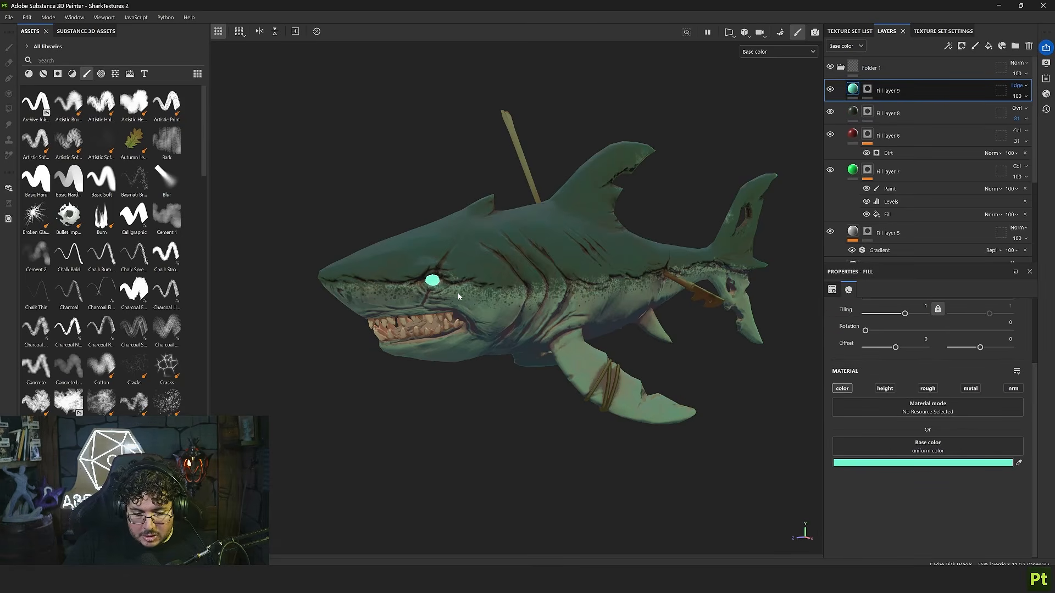
{"action": "right_click_drag", "start_coordinate": [446, 272], "coordinate": [641, 394], "text": "alt"}
{"action": "left_click_drag", "start_coordinate": [641, 393], "coordinate": [676, 393], "text": "alt"}
{"action": "middle_click_drag", "start_coordinate": [395, 363], "coordinate": [512, 348], "text": "alt"}
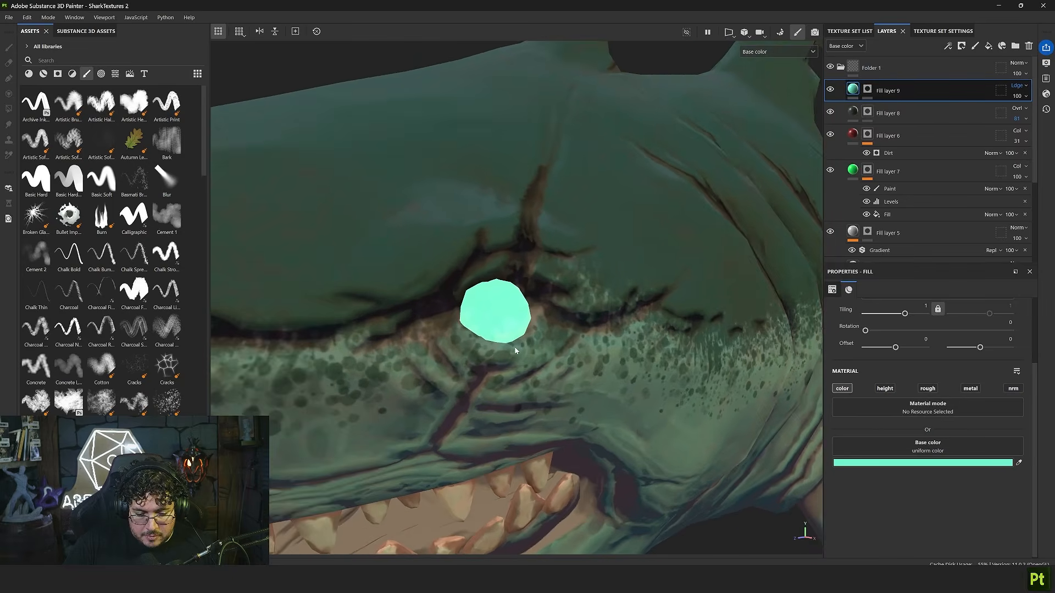
{"action": "left_click_drag", "start_coordinate": [512, 349], "coordinate": [654, 385], "text": "alt"}
{"action": "right_click_drag", "start_coordinate": [654, 384], "coordinate": [710, 425], "text": "alt"}
{"action": "left_click_drag", "start_coordinate": [469, 302], "coordinate": [483, 335], "text": "alt"}
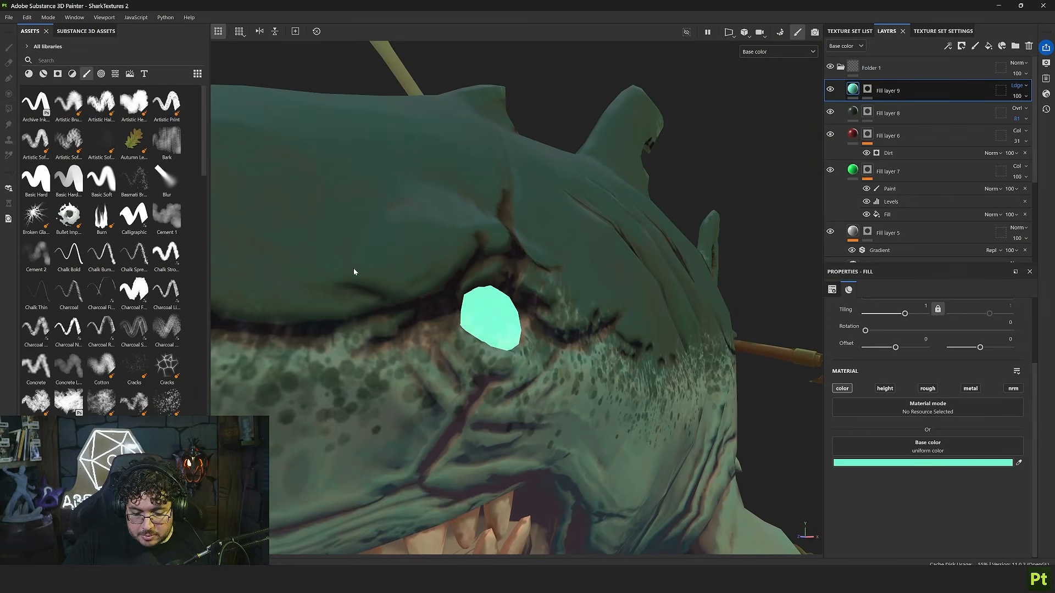
{"action": "key", "text": "f"}
Add a filter to Folder 1 and assign the Stylization filter to it
{"action": "left_click", "coordinate": [857, 72]}
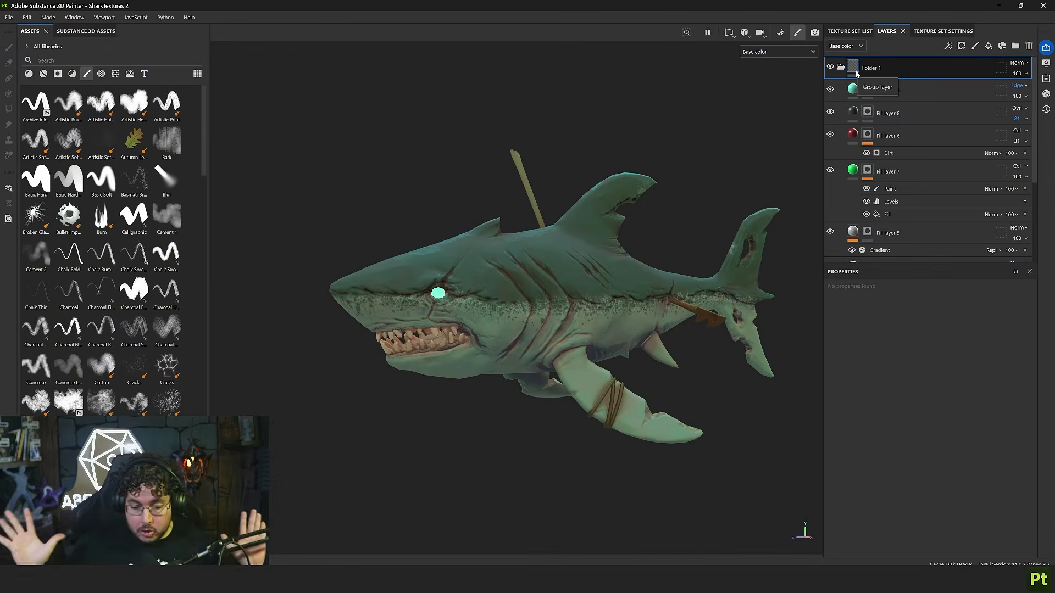
{"action": "right_click", "coordinate": [852, 71]}
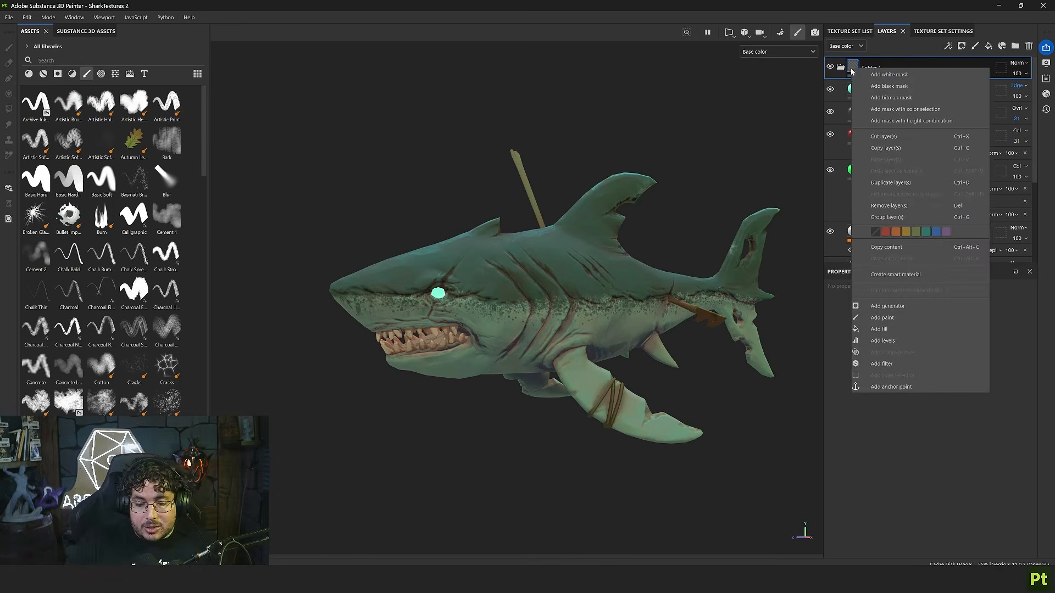
{"action": "left_click", "coordinate": [890, 363]}
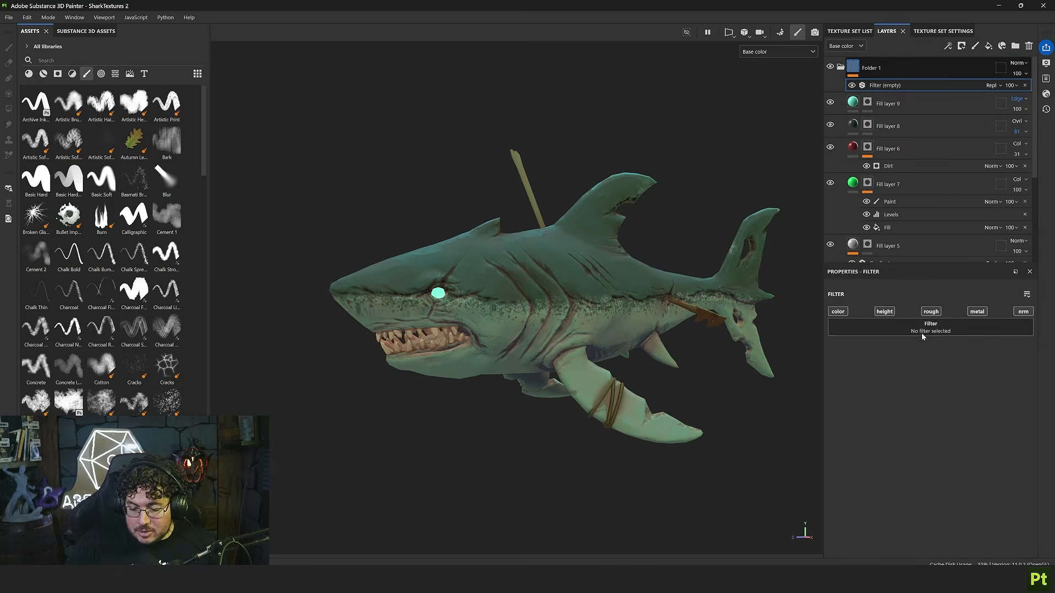
{"action": "left_click", "coordinate": [953, 326]}
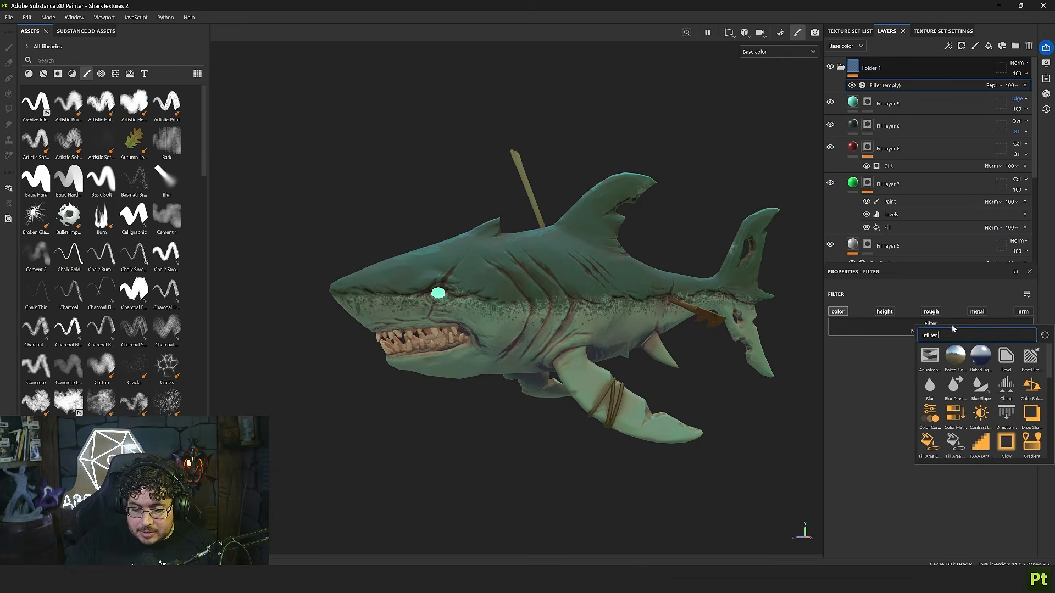
{"action": "scroll", "coordinate": [970, 429], "scroll_direction": "down", "scroll_amount": 10}
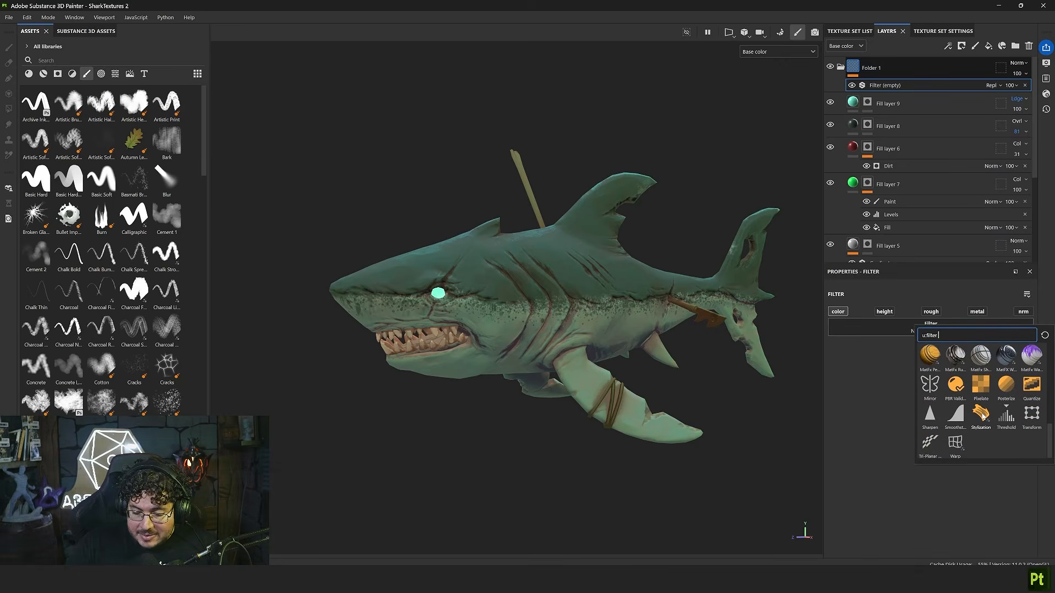
{"action": "left_click", "coordinate": [981, 416]}
Examine the stylized brush strokes on the shark's head, gills and fins
{"action": "right_click_drag", "start_coordinate": [571, 300], "coordinate": [562, 329], "text": "alt"}
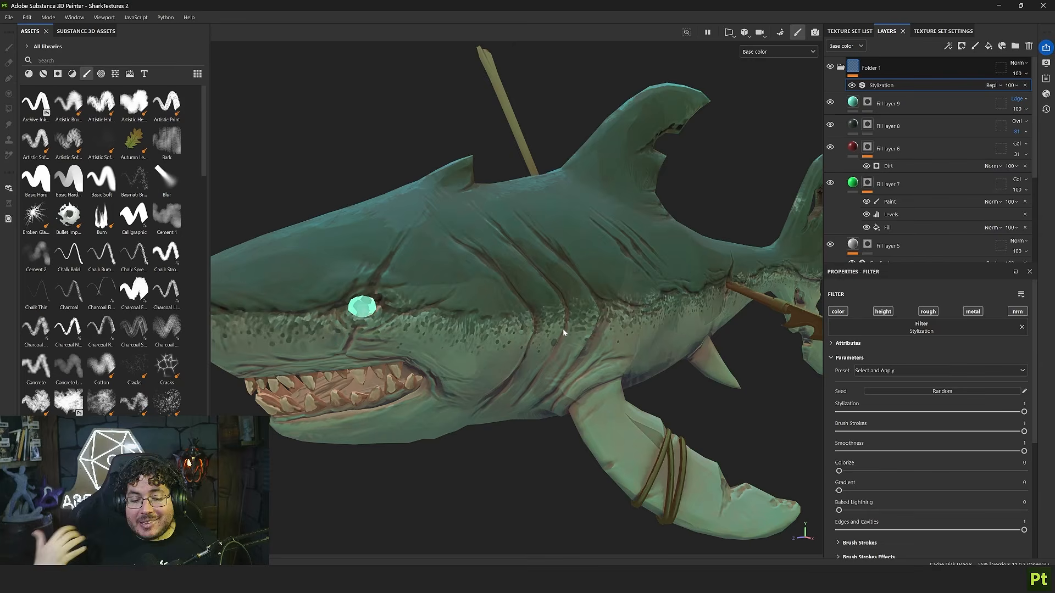
{"action": "left_click_drag", "start_coordinate": [438, 270], "coordinate": [522, 307], "text": "alt"}
{"action": "right_click_drag", "start_coordinate": [522, 308], "coordinate": [592, 427], "text": "alt"}
{"action": "left_click_drag", "start_coordinate": [592, 428], "coordinate": [601, 383], "text": "alt"}
{"action": "left_click_drag", "start_coordinate": [537, 357], "coordinate": [449, 357], "text": "alt"}
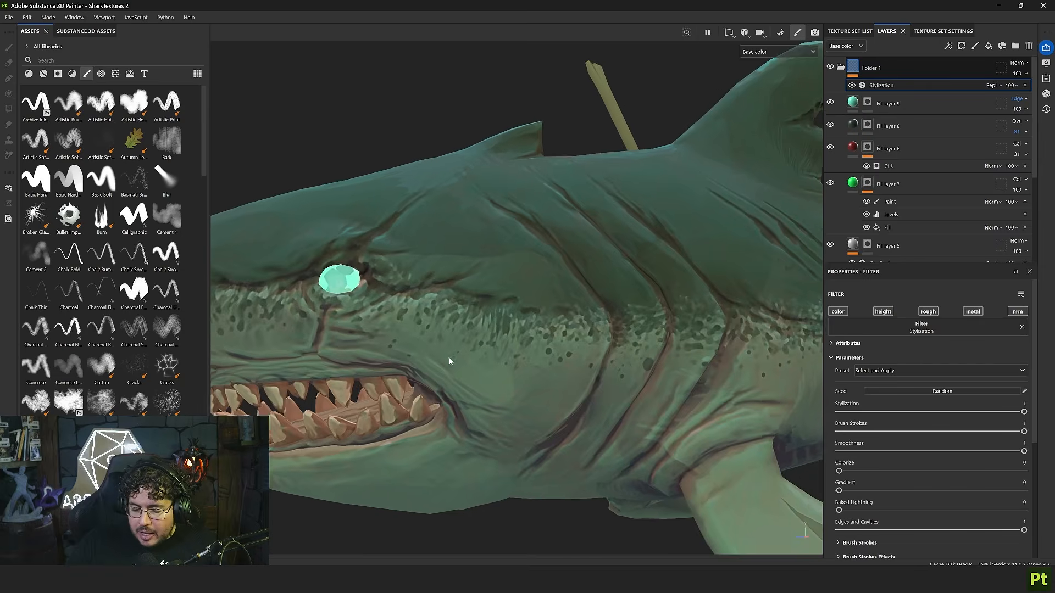
{"action": "scroll", "coordinate": [451, 351], "scroll_direction": "down", "scroll_amount": 1}
{"action": "left_click_drag", "start_coordinate": [528, 324], "coordinate": [472, 316], "text": "alt"}
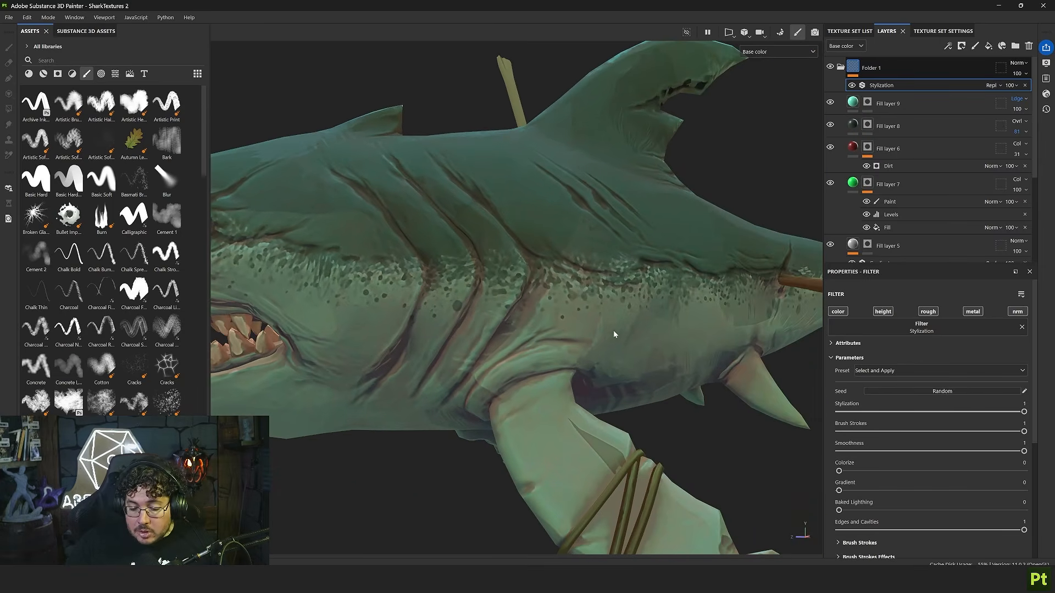
{"action": "scroll", "coordinate": [418, 283], "scroll_direction": "down", "scroll_amount": 3}
{"action": "middle_click_drag", "start_coordinate": [418, 283], "coordinate": [495, 290], "text": "alt"}
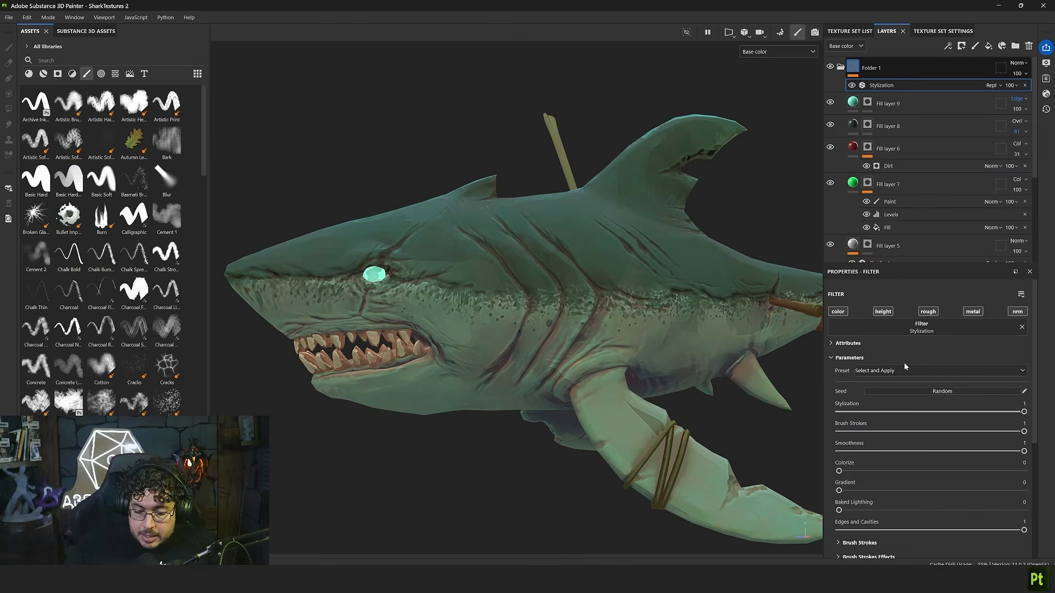
Apply the Contrasted preset to the Stylization filter and check the strokes around the eye and mouth
{"action": "left_click", "coordinate": [885, 371]}
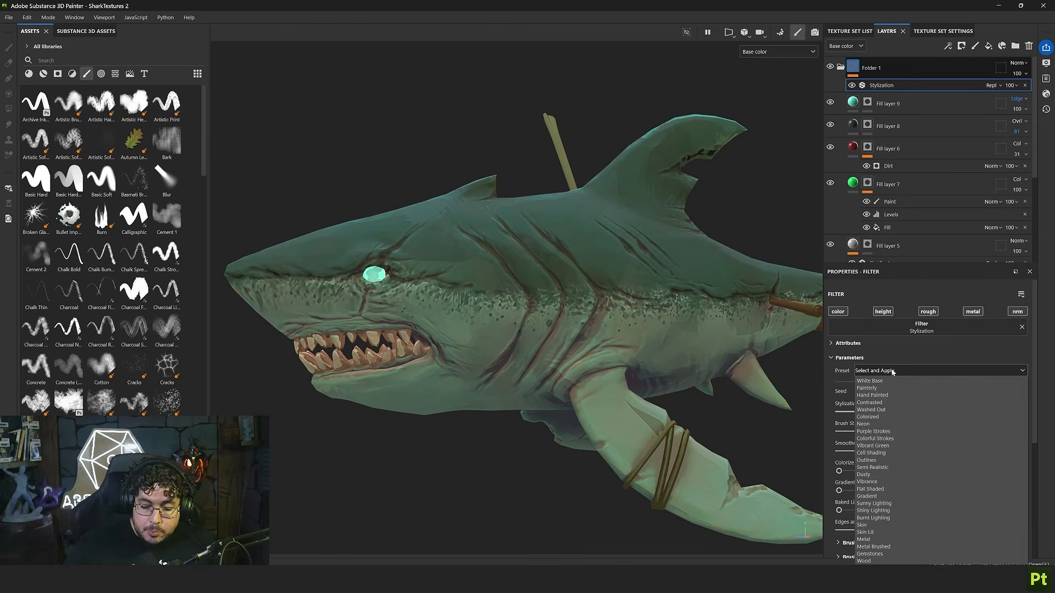
{"action": "left_click", "coordinate": [879, 401]}
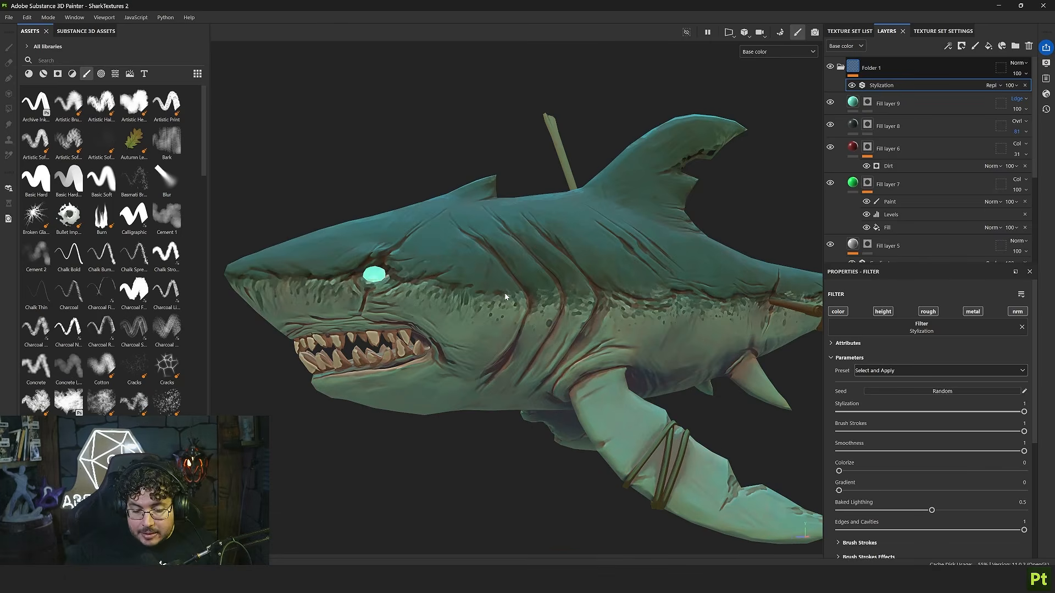
{"action": "right_click_drag", "start_coordinate": [421, 302], "coordinate": [459, 372], "text": "alt"}
{"action": "middle_click_drag", "start_coordinate": [459, 372], "coordinate": [572, 349], "text": "alt"}
{"action": "right_click_drag", "start_coordinate": [572, 349], "coordinate": [682, 415], "text": "alt"}
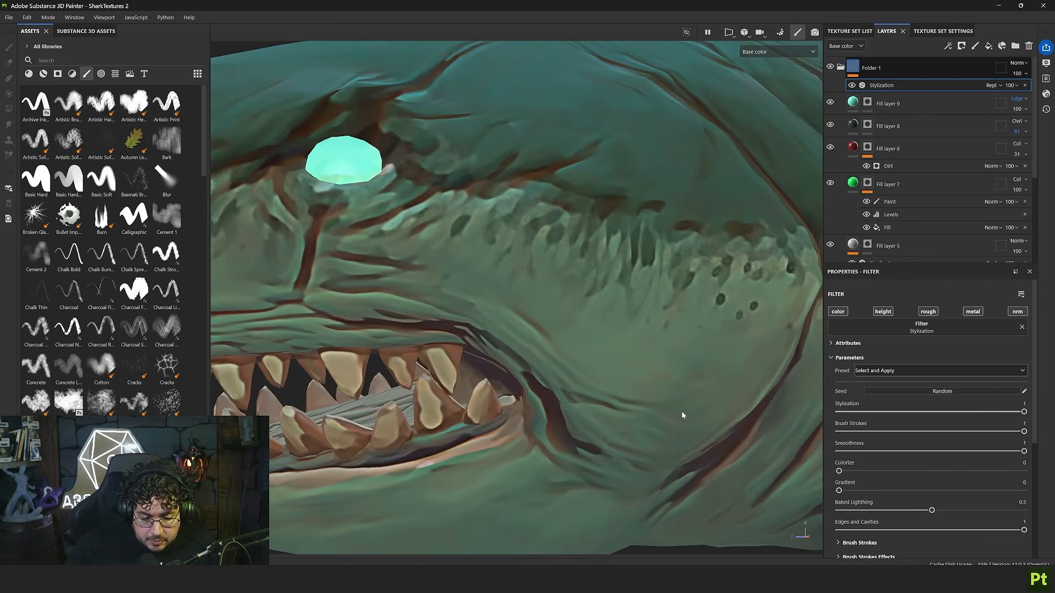
{"action": "right_click_drag", "start_coordinate": [387, 289], "coordinate": [313, 222], "text": "alt"}
{"action": "left_click_drag", "start_coordinate": [314, 222], "coordinate": [568, 273], "text": "alt"}
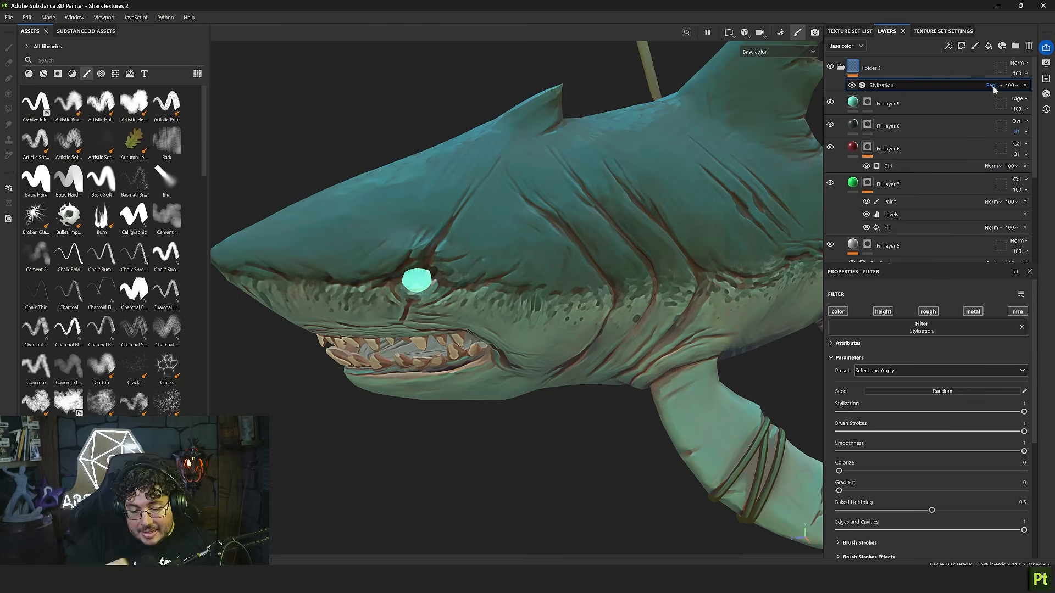
Try Linear dodge (Add) and Overlay blending on the Stylization filter, returning it to Replace
{"action": "mouse_move", "coordinate": [1037, 101]}
{"action": "left_mouse_down"}
{"action": "mouse_move", "coordinate": [998, 106]}
{"action": "mouse_move", "coordinate": [1046, 103]}
{"action": "left_mouse_up"}
{"action": "left_click", "coordinate": [992, 85]}
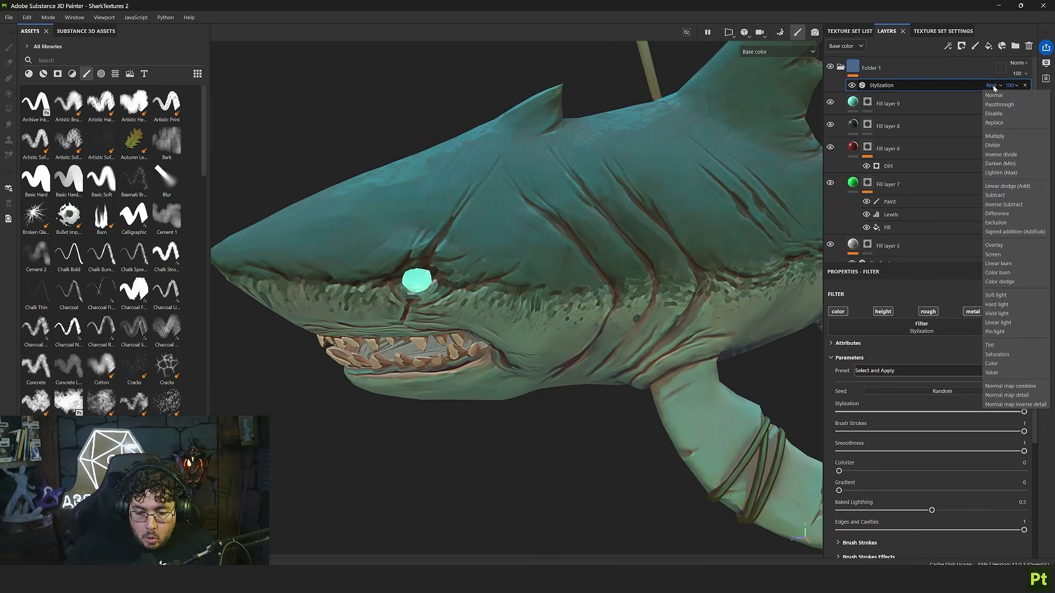
{"action": "left_click", "coordinate": [1007, 187]}
{"action": "left_click", "coordinate": [993, 86]}
{"action": "left_click", "coordinate": [992, 245]}
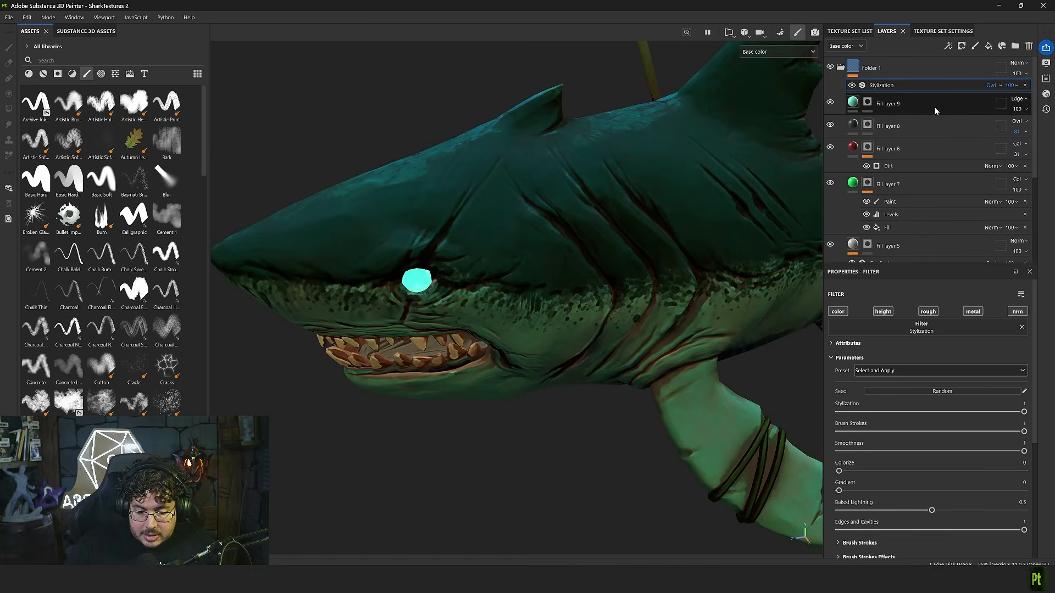
{"action": "left_click", "coordinate": [992, 86]}
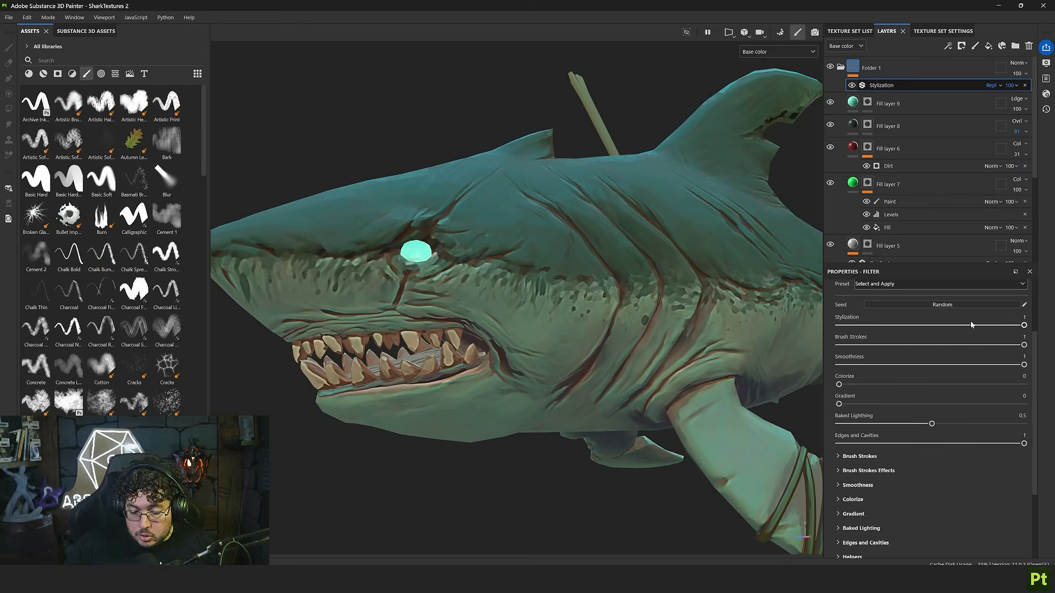
Set the Stylization amount to 0.42, the Strokes Amount to 1827 and reduce the Strokes Scale
{"action": "left_click_drag", "start_coordinate": [972, 324], "coordinate": [917, 327]}
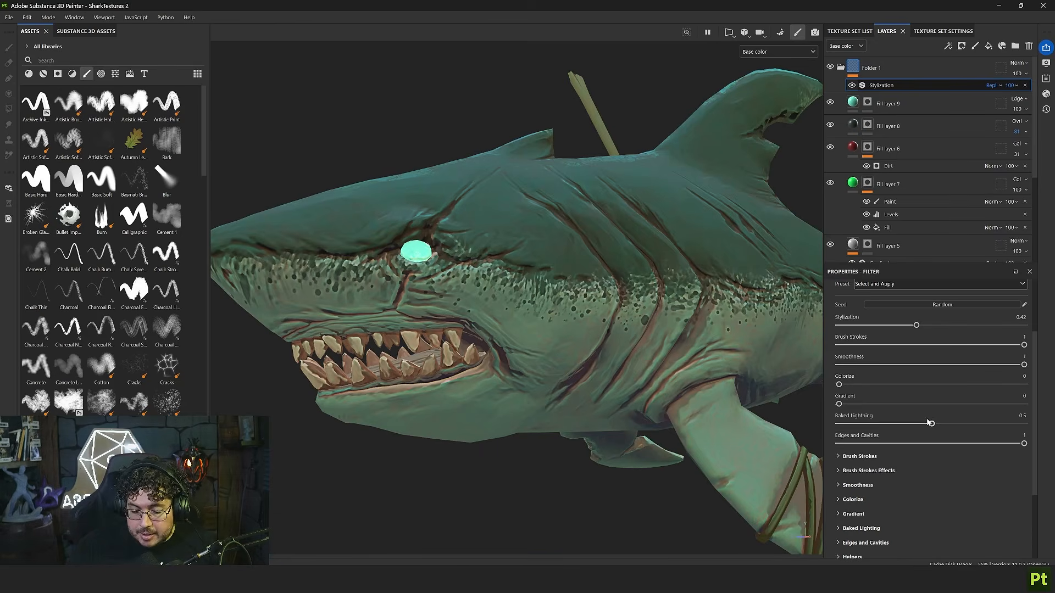
{"action": "left_click", "coordinate": [846, 456]}
{"action": "scroll", "coordinate": [844, 426], "scroll_direction": "down", "scroll_amount": 2}
{"action": "left_click_drag", "start_coordinate": [909, 417], "coordinate": [925, 417]}
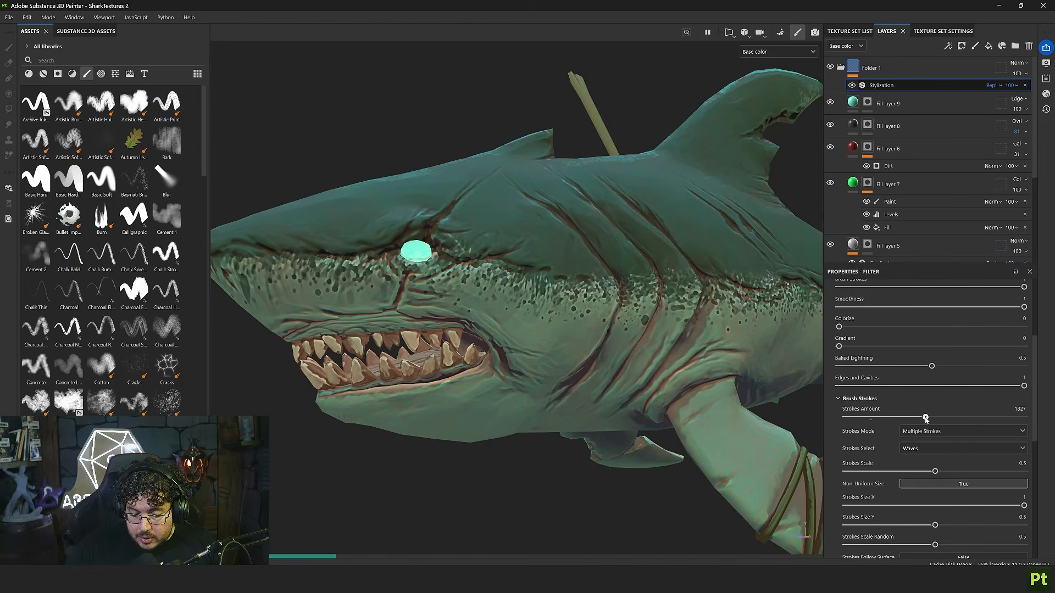
{"action": "left_click", "coordinate": [886, 471]}
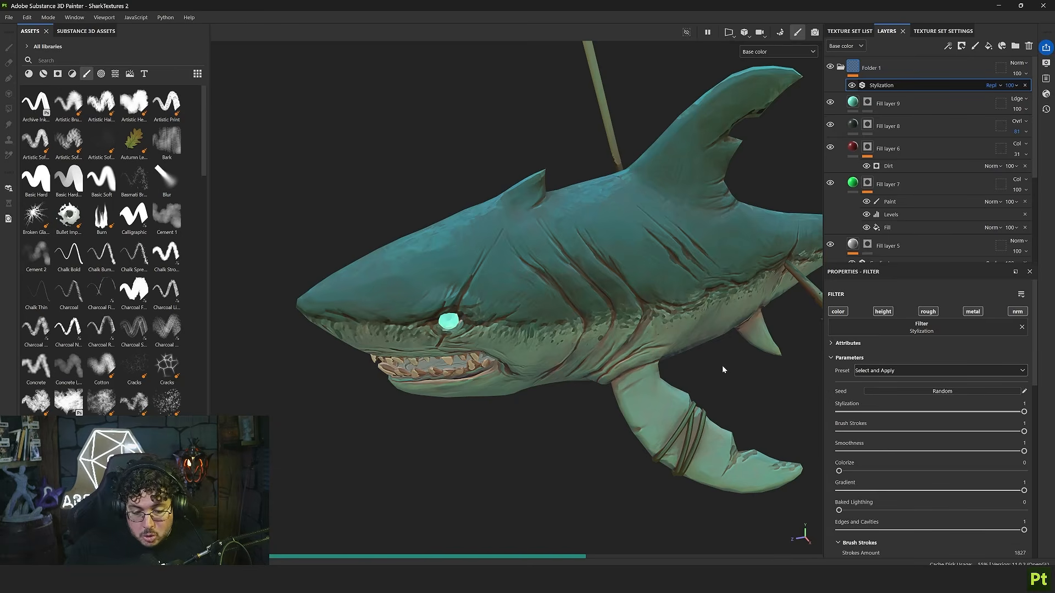
Try blending the Stylization filter over the shark with Linear dodge (Add) at an opacity of 4
{"action": "left_click_drag", "start_coordinate": [614, 294], "coordinate": [807, 339], "text": "alt"}
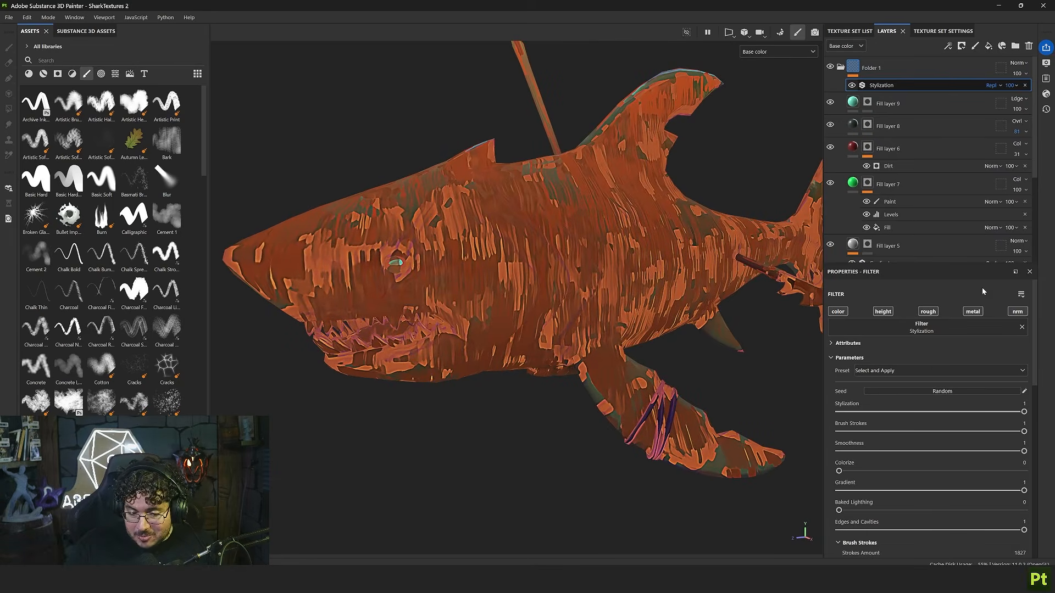
{"action": "left_click", "coordinate": [1010, 85]}
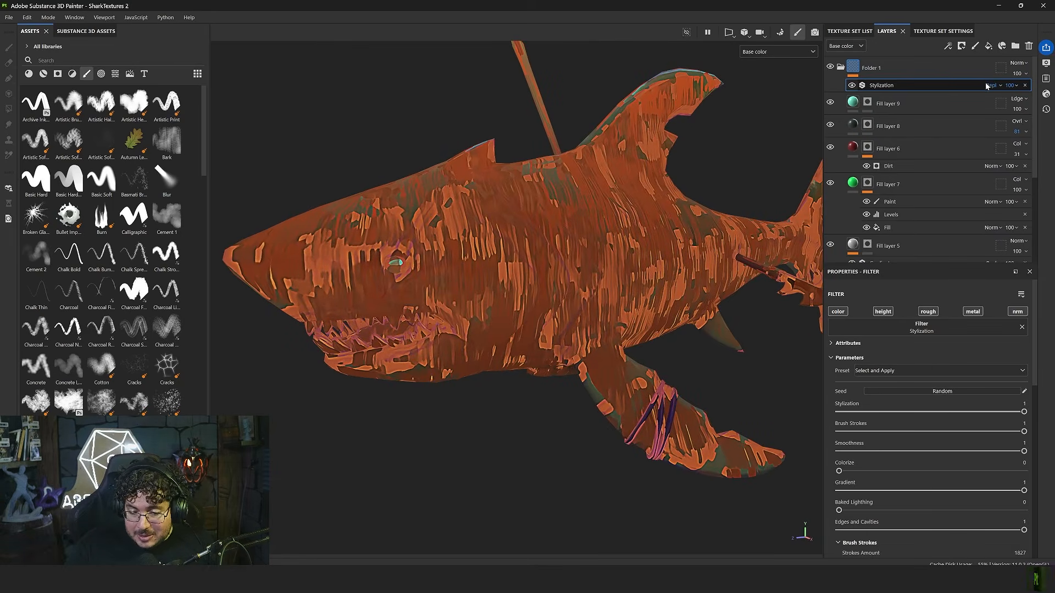
{"action": "left_click", "coordinate": [992, 85]}
{"action": "left_click", "coordinate": [1011, 188]}
{"action": "left_click", "coordinate": [1011, 86]}
{"action": "left_click_drag", "start_coordinate": [1046, 102], "coordinate": [998, 107]}
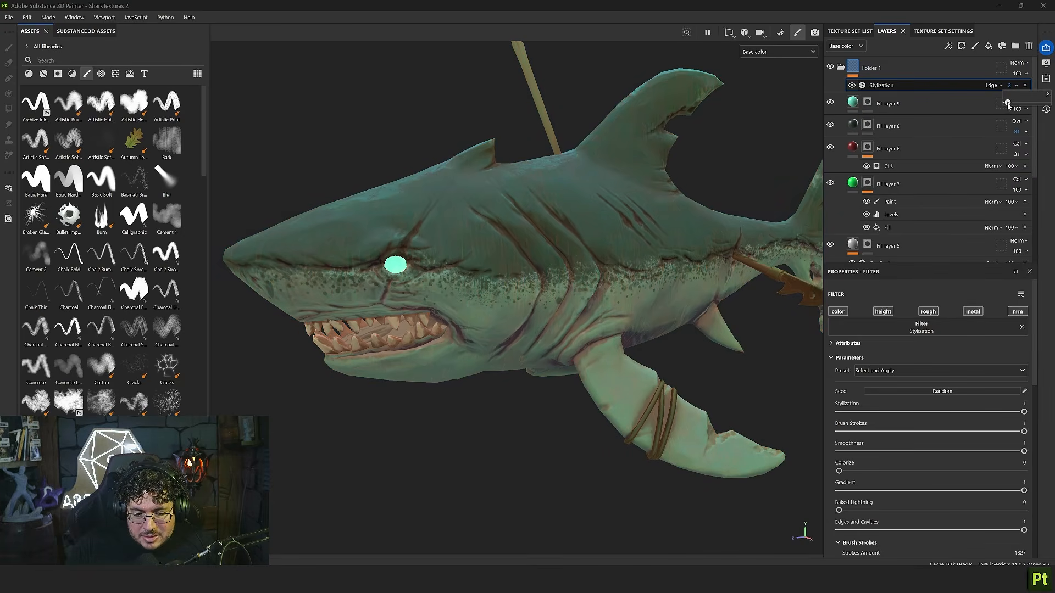
{"action": "left_click_drag", "start_coordinate": [1008, 104], "coordinate": [1009, 104]}
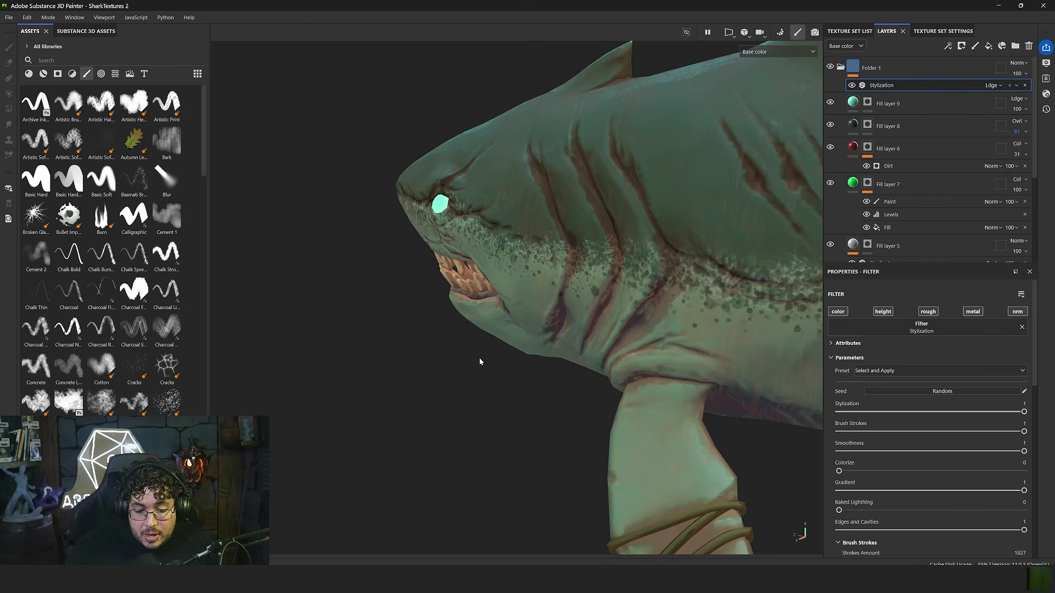
{"action": "left_click_drag", "start_coordinate": [479, 362], "coordinate": [582, 302], "text": "alt"}
{"action": "scroll", "coordinate": [632, 318], "scroll_direction": "down", "scroll_amount": 3}
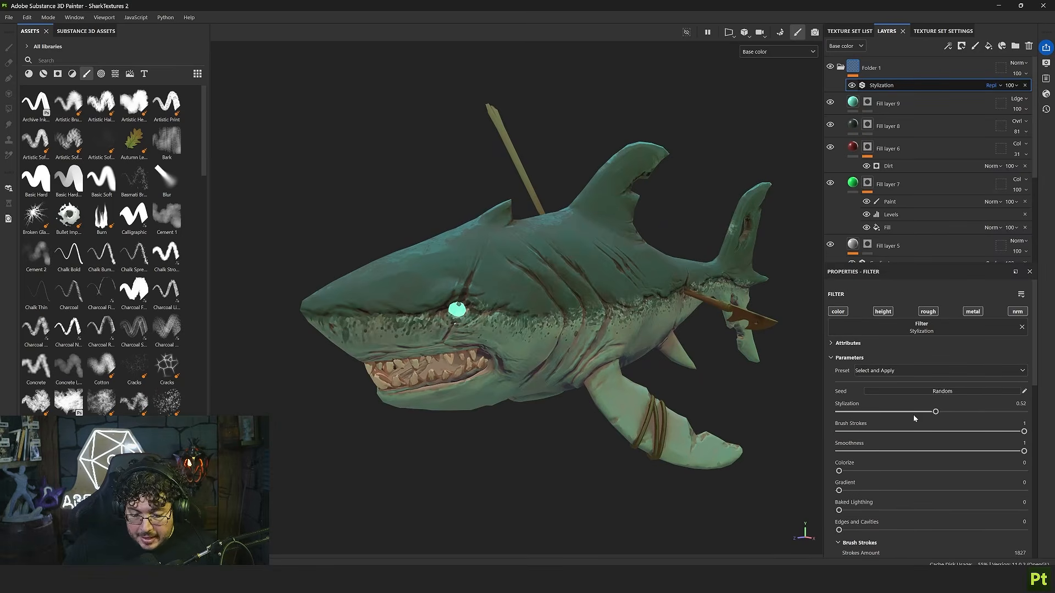
Set the Stylization filter's Strokes Scale to 0.08 and check the finer smudges on the shark
{"action": "scroll", "coordinate": [910, 417], "scroll_direction": "down", "scroll_amount": 3}
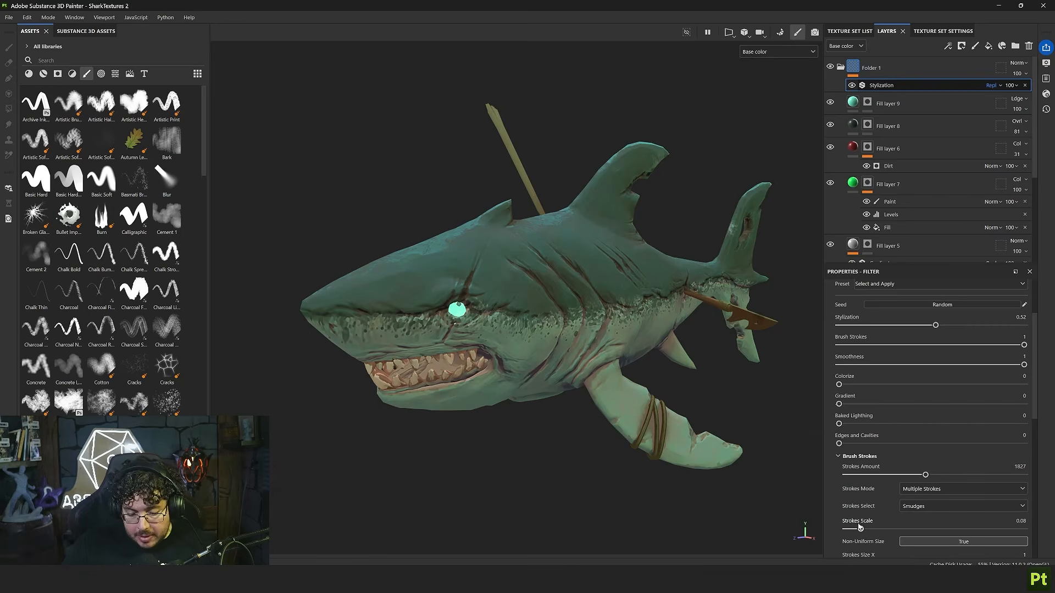
{"action": "left_click_drag", "start_coordinate": [750, 403], "coordinate": [641, 339], "text": "alt"}
{"action": "scroll", "coordinate": [782, 419], "scroll_direction": "up", "scroll_amount": 2}
{"action": "scroll", "coordinate": [641, 339], "scroll_direction": "up", "scroll_amount": 2}
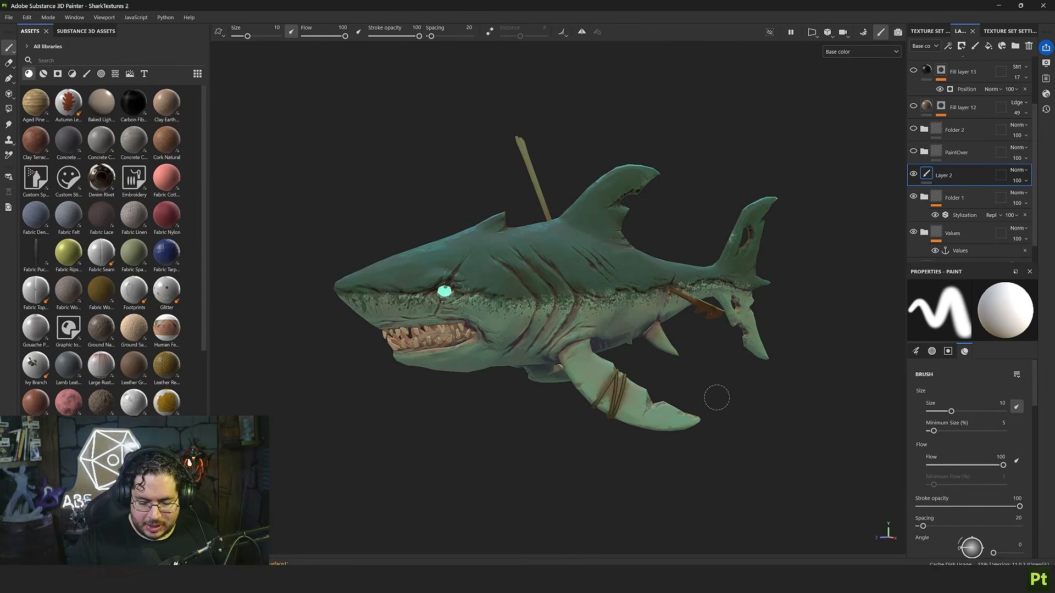
{"action": "left_click_drag", "start_coordinate": [716, 370], "coordinate": [715, 333], "text": "alt"}
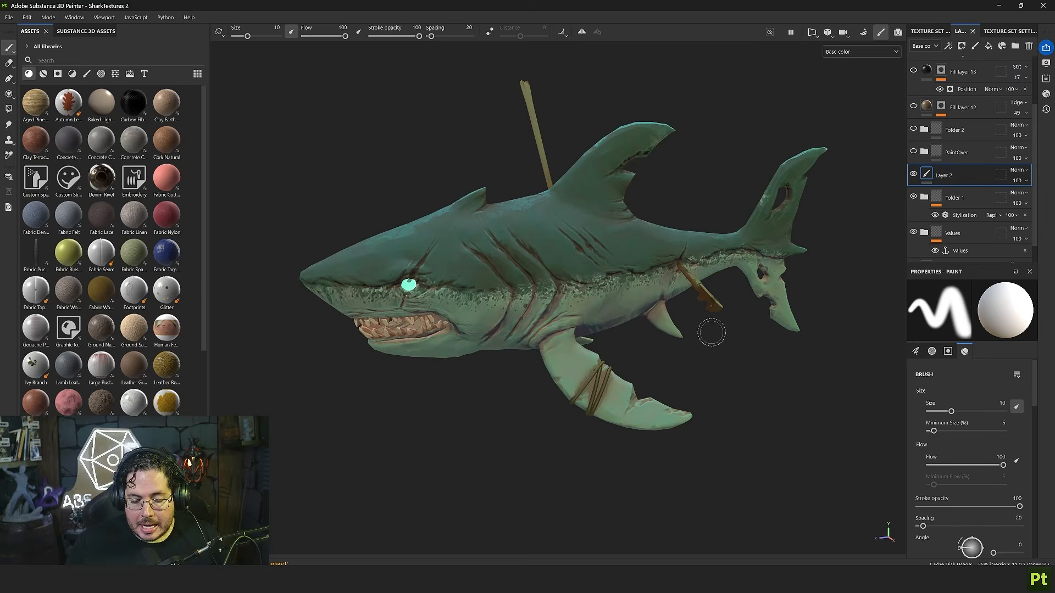
{"action": "mouse_move", "coordinate": [695, 353]}
{"action": "right_mouse_down", "text": "alt"}
{"action": "mouse_move", "coordinate": [744, 334]}
{"action": "mouse_move", "coordinate": [790, 340]}
{"action": "mouse_move", "coordinate": [648, 308]}
{"action": "right_mouse_up", "text": "alt"}
{"action": "left_click_drag", "start_coordinate": [648, 308], "coordinate": [580, 270], "text": "alt"}
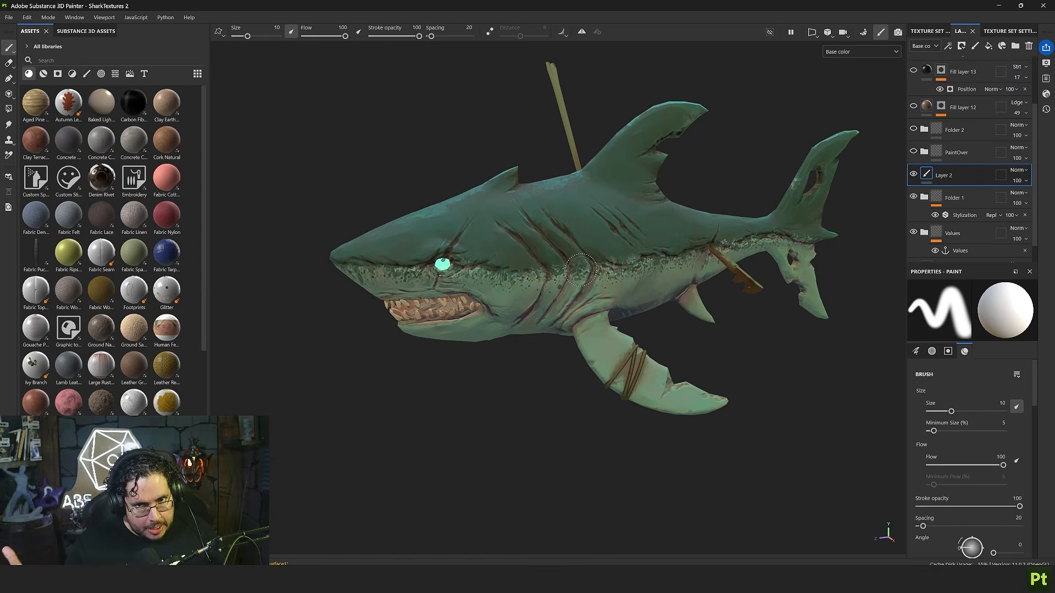
{"action": "left_click_drag", "start_coordinate": [580, 270], "coordinate": [651, 300], "text": "alt"}
{"action": "right_click_drag", "start_coordinate": [651, 300], "coordinate": [662, 312], "text": "alt"}
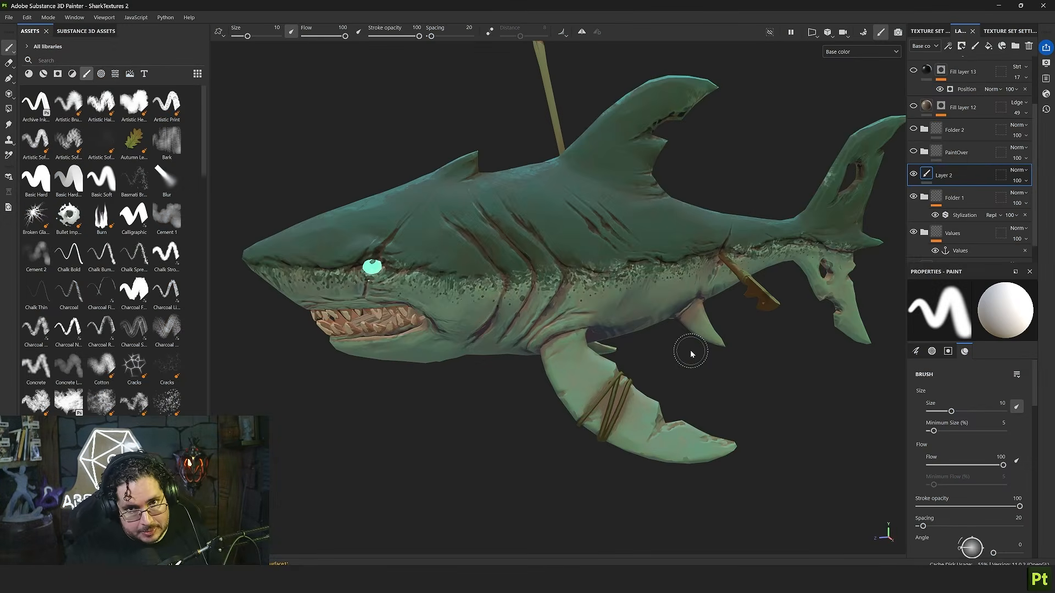
Load the Basic Hard brush and give it a solid square alpha, searching the alphas for "square"
{"action": "left_click", "coordinate": [36, 178]}
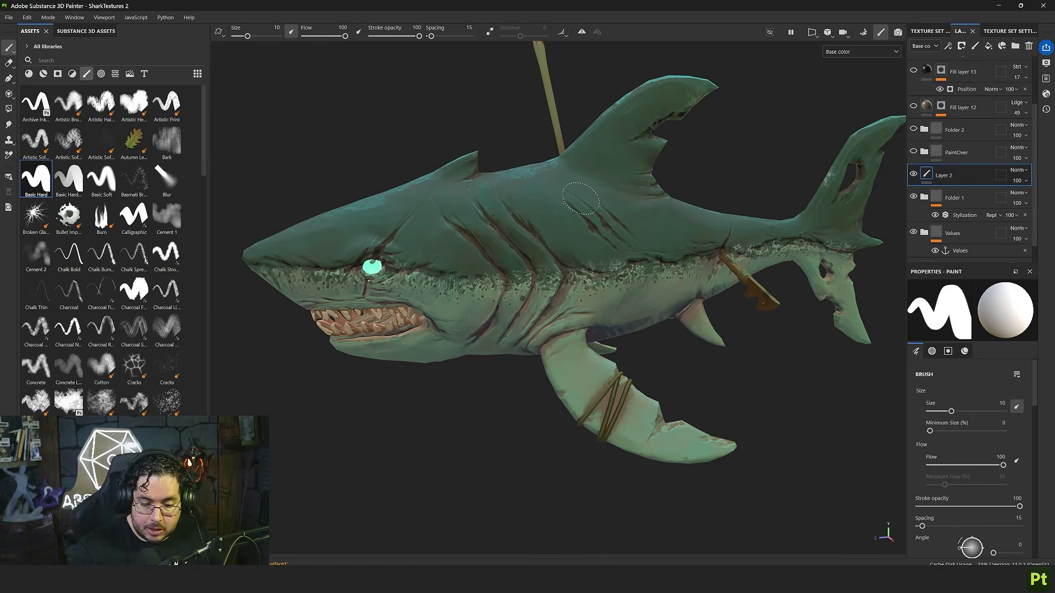
{"action": "left_click", "coordinate": [101, 73]}
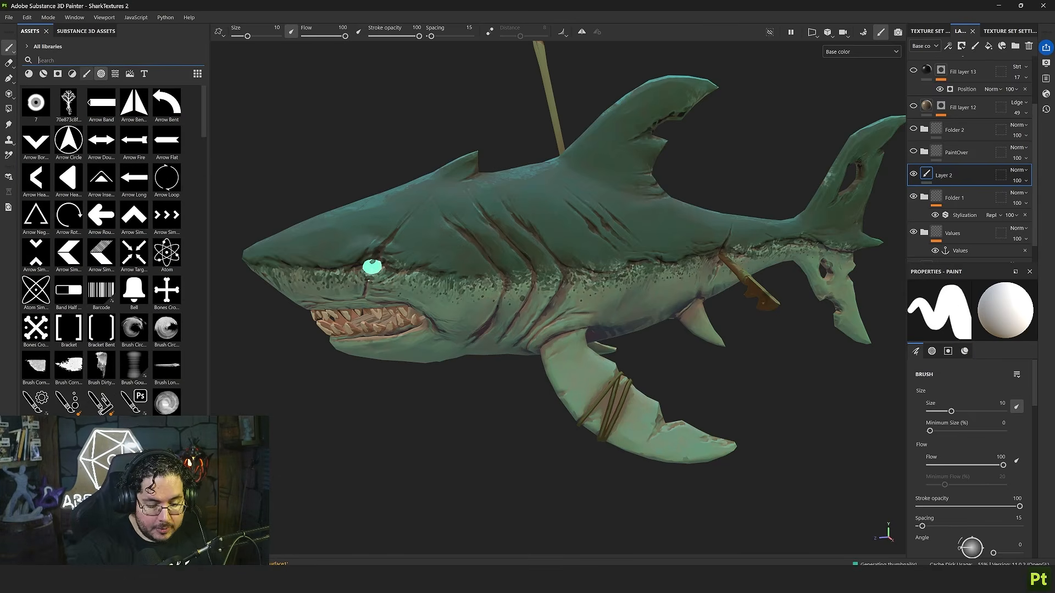
{"action": "type", "text": "square"}
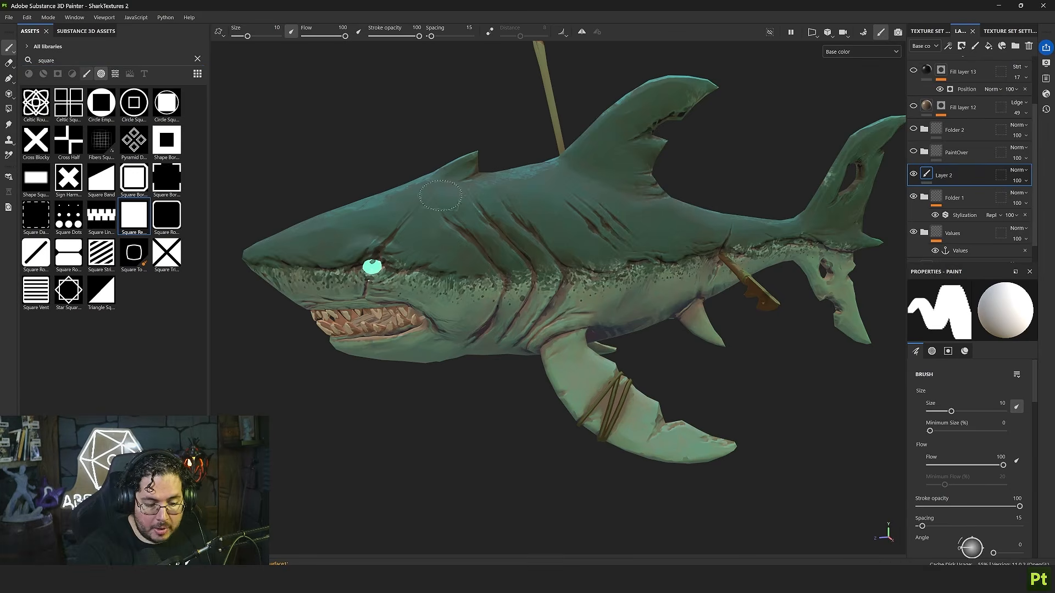
Reduce the brush size to 6.16, try a test stroke on the shark's side, and undo it
{"action": "left_click_drag", "start_coordinate": [585, 256], "coordinate": [571, 231], "text": "alt"}
{"action": "right_click_drag", "start_coordinate": [571, 231], "coordinate": [561, 226], "text": "ctrl"}
{"action": "mouse_move", "coordinate": [535, 203]}
{"action": "left_mouse_down"}
{"action": "mouse_move", "coordinate": [545, 222]}
{"action": "mouse_move", "coordinate": [574, 235]}
{"action": "left_mouse_up"}
{"action": "mouse_move", "coordinate": [599, 209]}
{"action": "right_mouse_down", "text": "alt"}
{"action": "mouse_move", "coordinate": [708, 118]}
{"action": "mouse_move", "coordinate": [752, 152]}
{"action": "right_mouse_up", "text": "alt"}
{"action": "key", "text": "ctrl+z"}
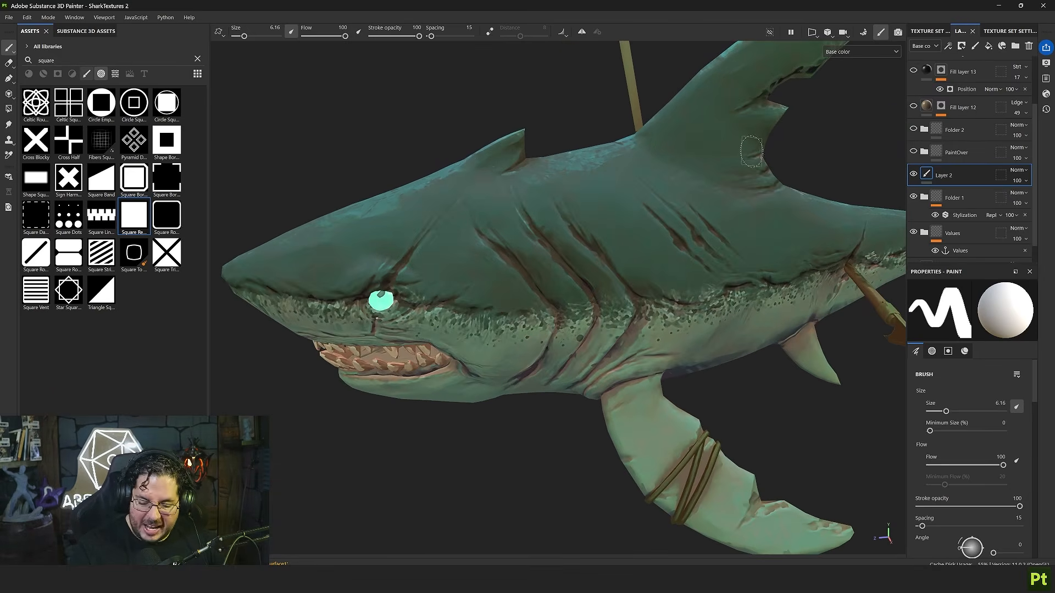
Move pen pressure from brush size to flow, and set the stroke opacity to 19 and the spacing to 5
{"action": "left_click", "coordinate": [291, 32]}
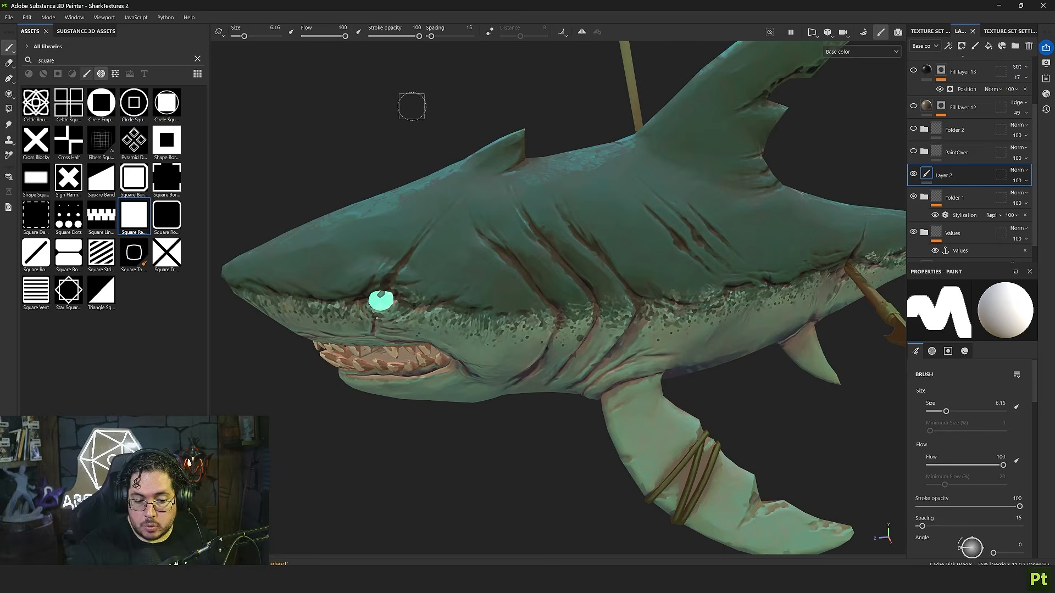
{"action": "left_click", "coordinate": [360, 32]}
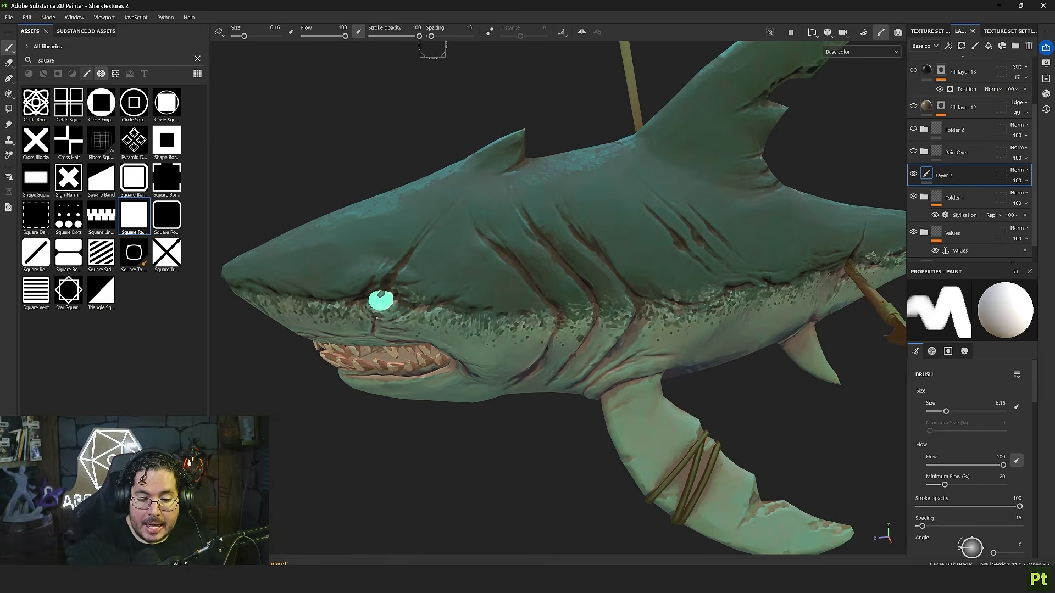
{"action": "mouse_move", "coordinate": [431, 36]}
{"action": "left_mouse_down"}
{"action": "mouse_move", "coordinate": [400, 39]}
{"action": "mouse_move", "coordinate": [376, 61]}
{"action": "left_mouse_up"}
{"action": "mouse_move", "coordinate": [651, 214]}
{"action": "middle_mouse_down", "text": "alt"}
{"action": "mouse_move", "coordinate": [465, 209]}
{"action": "mouse_move", "coordinate": [467, 197]}
{"action": "middle_mouse_up", "text": "alt"}
{"action": "middle_click_drag", "start_coordinate": [636, 250], "coordinate": [725, 301], "text": "alt"}
{"action": "middle_click_drag", "start_coordinate": [558, 297], "coordinate": [456, 268], "text": "alt"}
{"action": "middle_click_drag", "start_coordinate": [776, 405], "coordinate": [849, 405], "text": "alt"}
{"action": "left_click", "coordinate": [931, 351]}
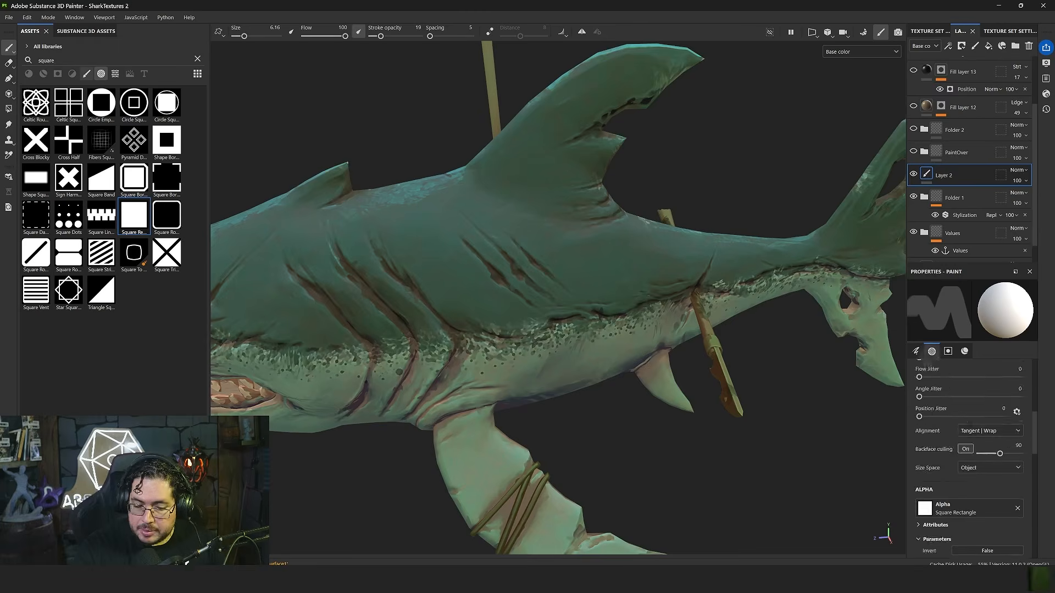
Sample a teal from the shark's skin and paint soft strokes between the gill slits, reducing the brush size to 3.43
{"action": "middle_click_drag", "start_coordinate": [714, 330], "coordinate": [868, 357], "text": "alt"}
{"action": "mouse_move", "coordinate": [695, 267]}
{"action": "left_mouse_down", "text": "alt"}
{"action": "mouse_move", "coordinate": [667, 280]}
{"action": "mouse_move", "coordinate": [678, 250]}
{"action": "left_mouse_up", "text": "alt"}
{"action": "key", "text": "p"}
{"action": "left_click", "coordinate": [523, 220]}
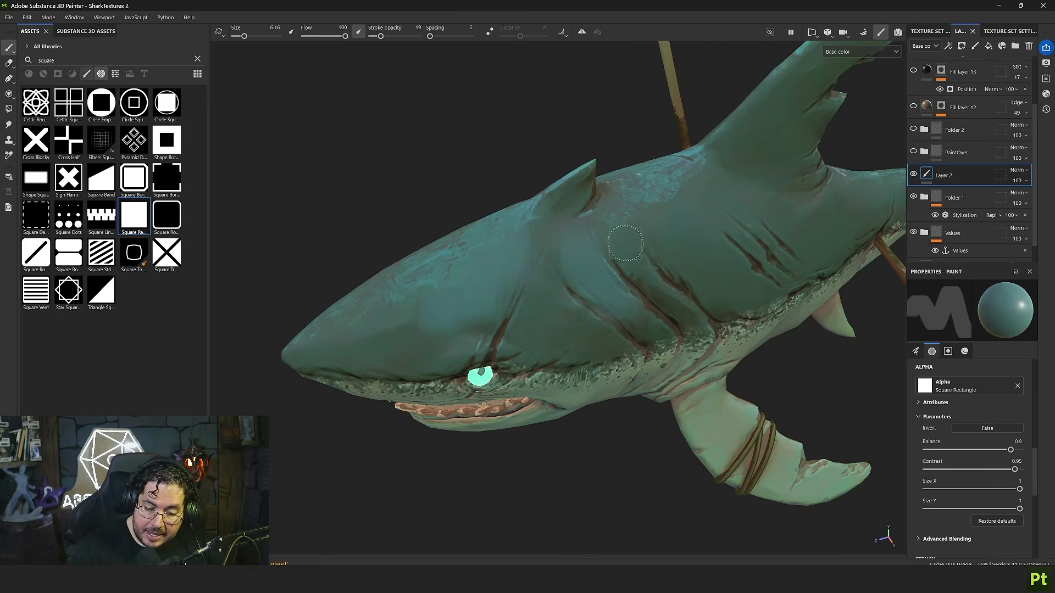
{"action": "left_click_drag", "start_coordinate": [644, 250], "coordinate": [633, 254], "text": "alt"}
{"action": "right_click_drag", "start_coordinate": [626, 255], "coordinate": [610, 256], "text": "ctrl"}
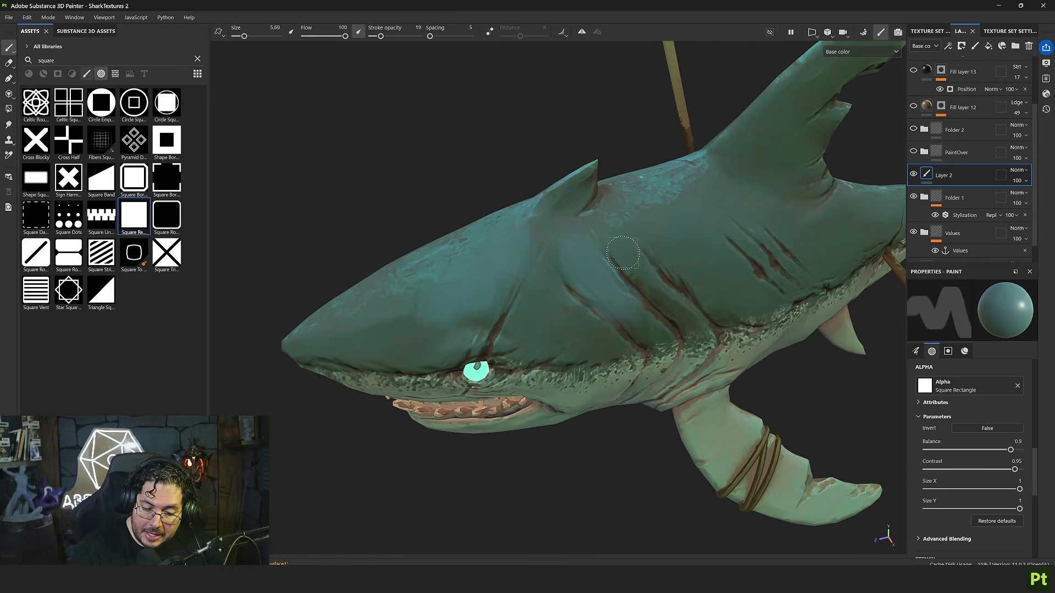
{"action": "left_click_drag", "start_coordinate": [626, 256], "coordinate": [692, 322]}
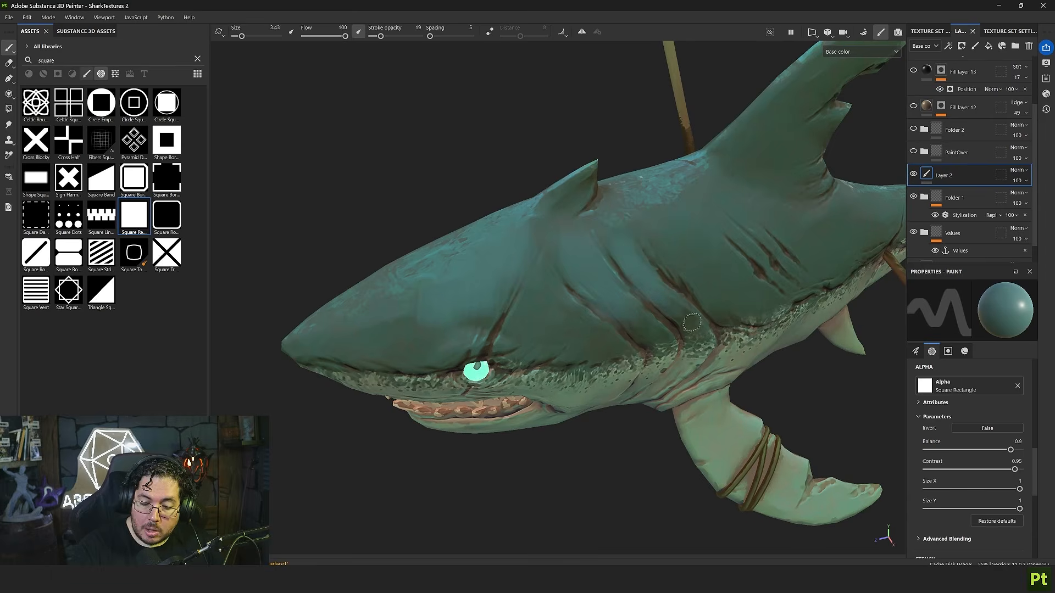
{"action": "left_click_drag", "start_coordinate": [638, 225], "coordinate": [616, 220], "text": "alt"}
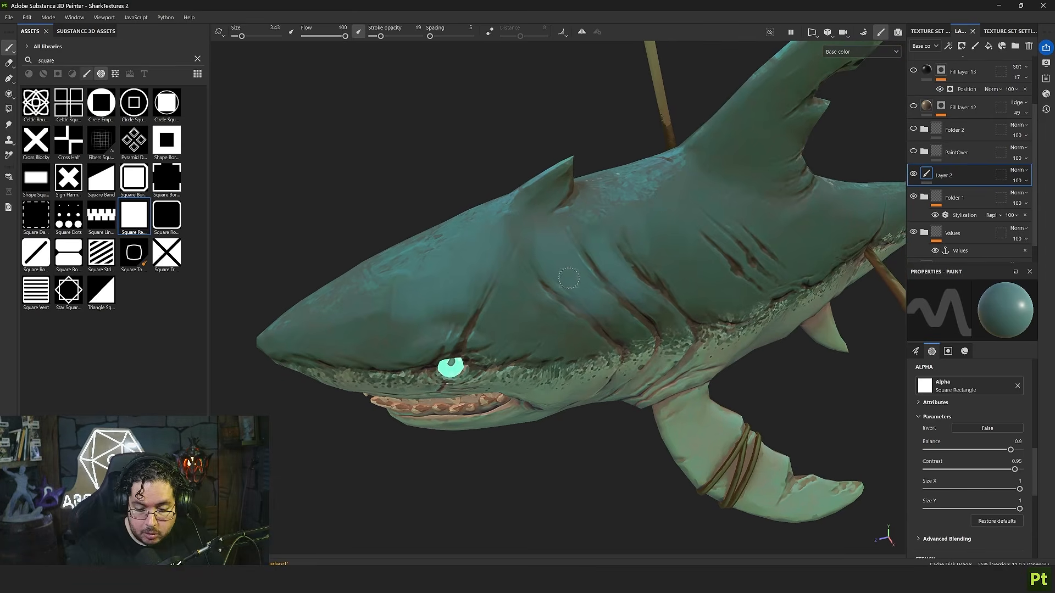
Set the brush's base color to the lighter teal 70AFAA and paint highlight patches between the gill slits
{"action": "left_click", "coordinate": [965, 351]}
{"action": "left_click", "coordinate": [986, 474]}
{"action": "left_click", "coordinate": [875, 447]}
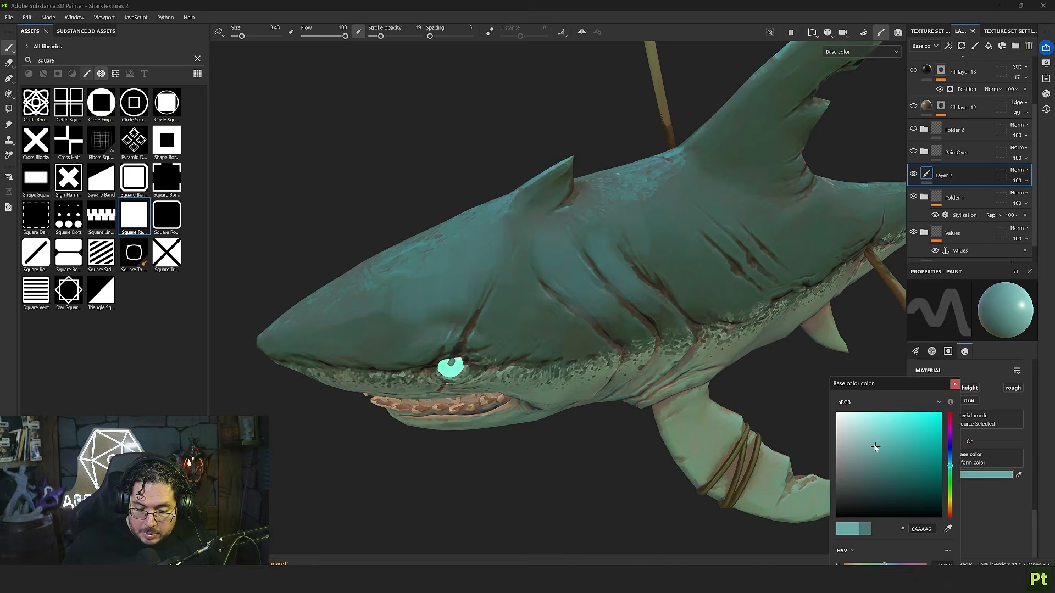
{"action": "left_click", "coordinate": [874, 444]}
{"action": "mouse_move", "coordinate": [583, 289]}
{"action": "left_mouse_down"}
{"action": "mouse_move", "coordinate": [565, 266]}
{"action": "mouse_move", "coordinate": [597, 292]}
{"action": "mouse_move", "coordinate": [602, 275]}
{"action": "mouse_move", "coordinate": [626, 264]}
{"action": "mouse_move", "coordinate": [584, 250]}
{"action": "left_mouse_up"}
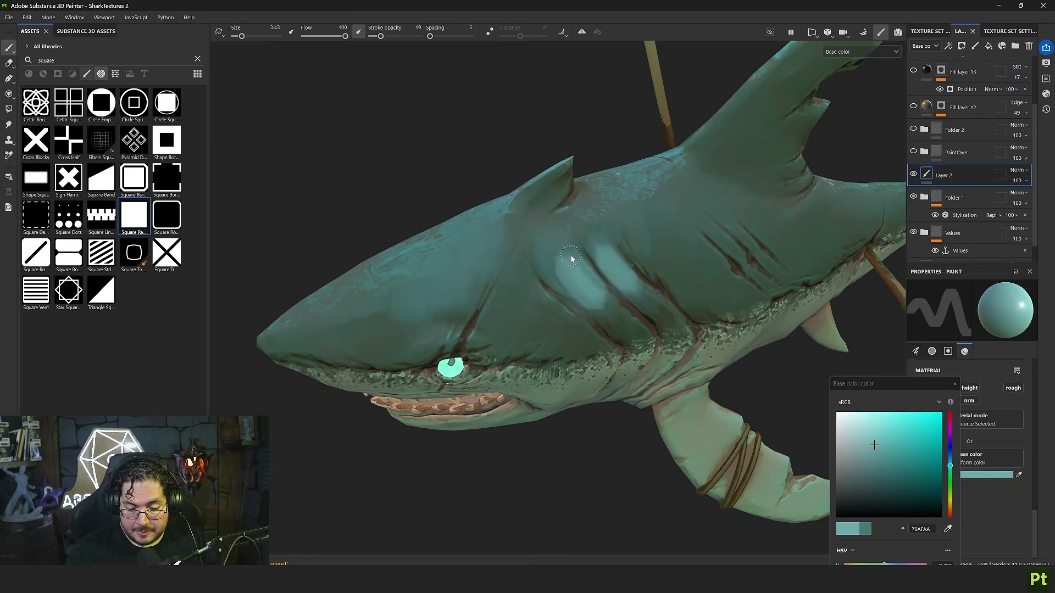
Sample the skin tones 4D7570 and 5E948F and blend the highlight patches around the gills with them
{"action": "key", "text": "p"}
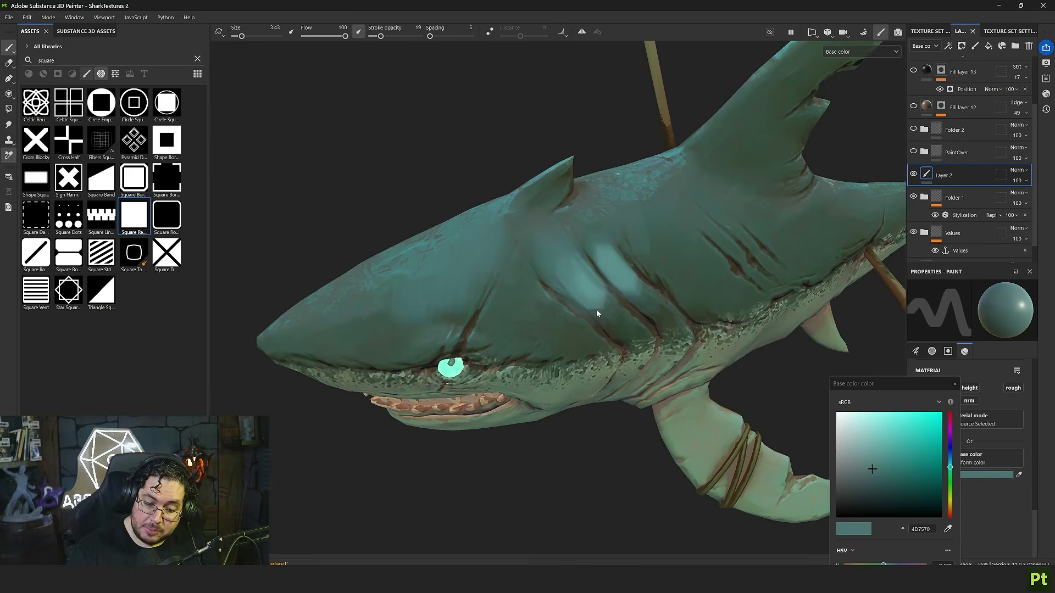
{"action": "key", "text": "p"}
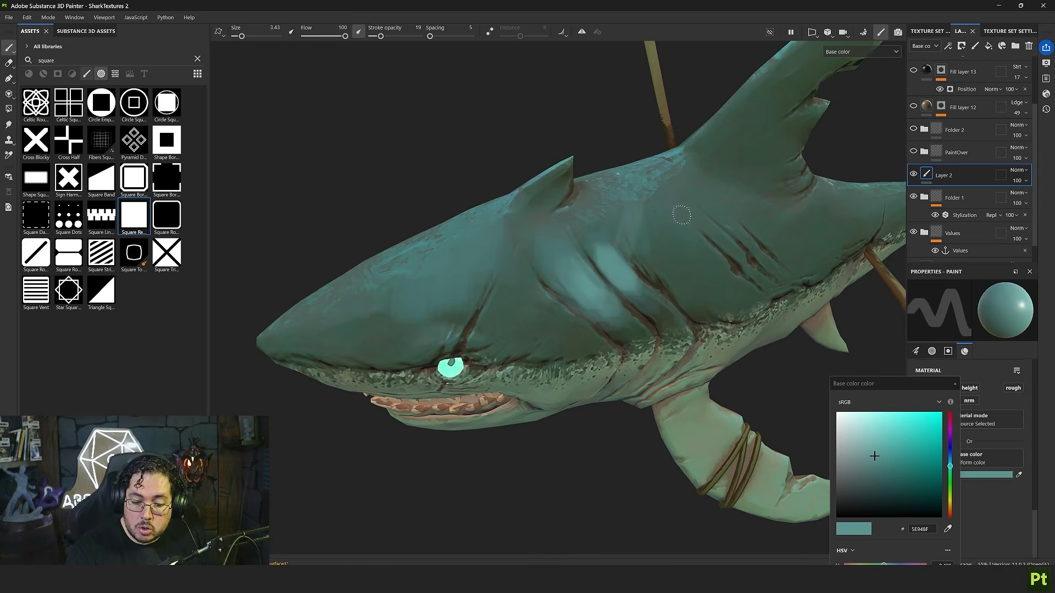
{"action": "mouse_move", "coordinate": [681, 215]}
{"action": "left_mouse_down", "text": "alt"}
{"action": "mouse_move", "coordinate": [647, 231]}
{"action": "mouse_move", "coordinate": [660, 265]}
{"action": "left_mouse_up", "text": "alt"}
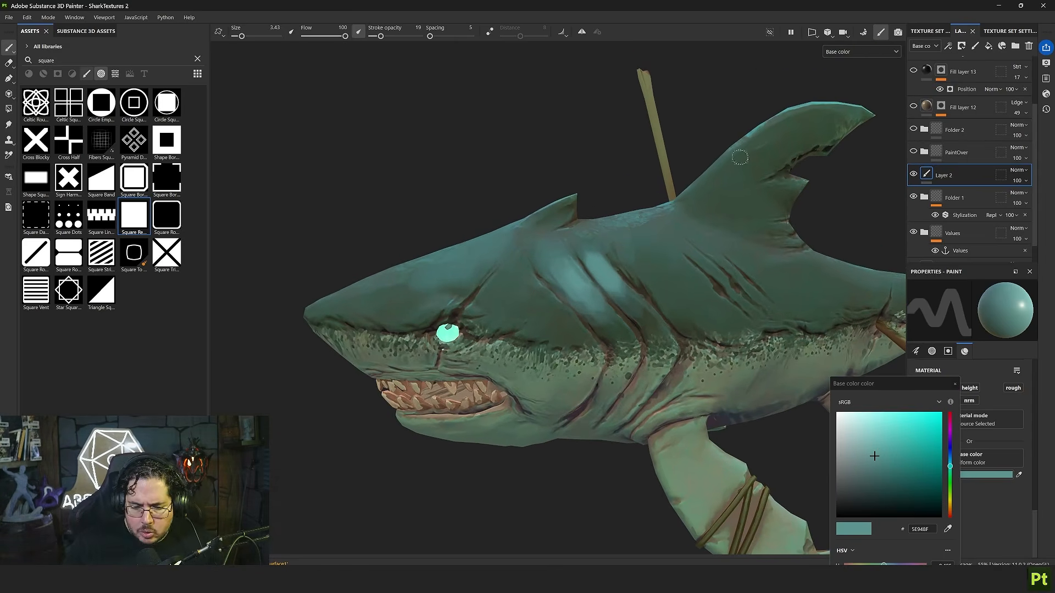
{"action": "mouse_move", "coordinate": [753, 310]}
{"action": "left_mouse_down", "text": "alt"}
{"action": "mouse_move", "coordinate": [671, 227]}
{"action": "mouse_move", "coordinate": [632, 232]}
{"action": "left_mouse_up", "text": "alt"}
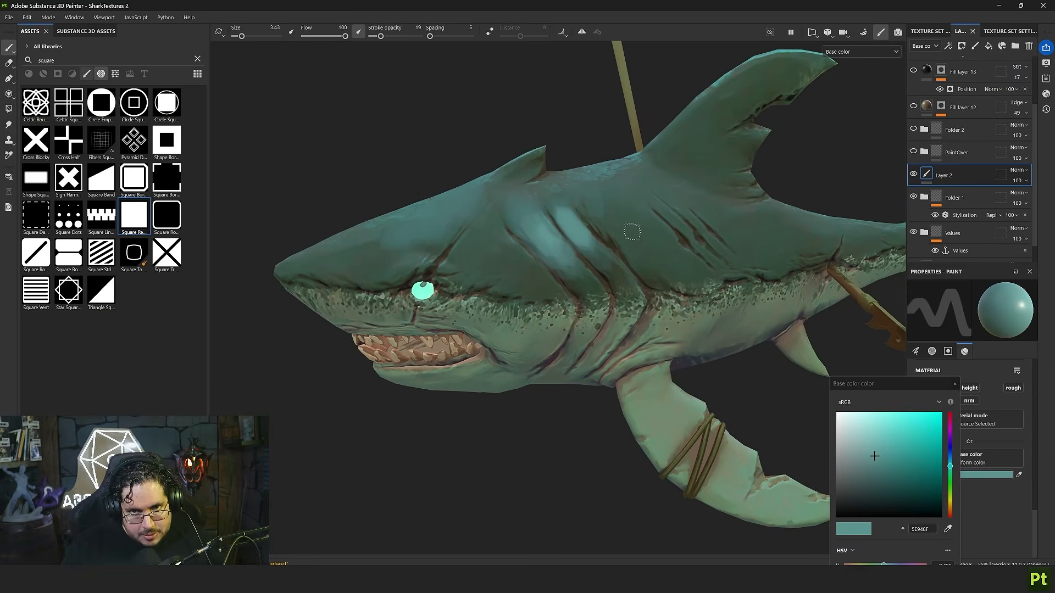
Show the PaintOver folder and examine its hand-painted eye, teeth and skin on the shark
{"action": "key", "text": "f"}
{"action": "left_click", "coordinate": [914, 152]}
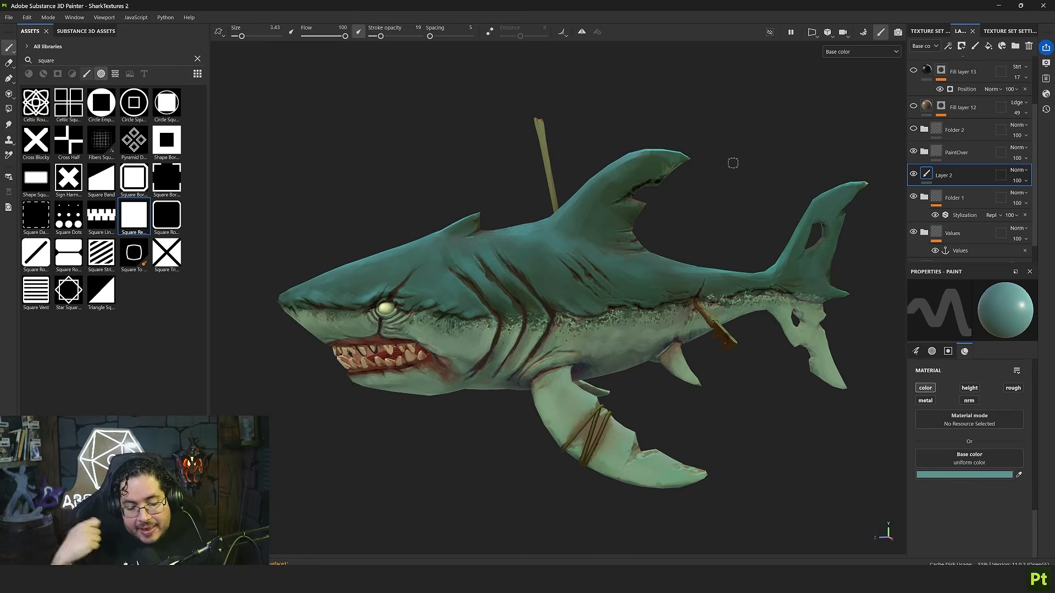
{"action": "left_click_drag", "start_coordinate": [690, 107], "coordinate": [632, 192], "text": "alt"}
{"action": "left_click_drag", "start_coordinate": [472, 232], "coordinate": [410, 278], "text": "alt"}
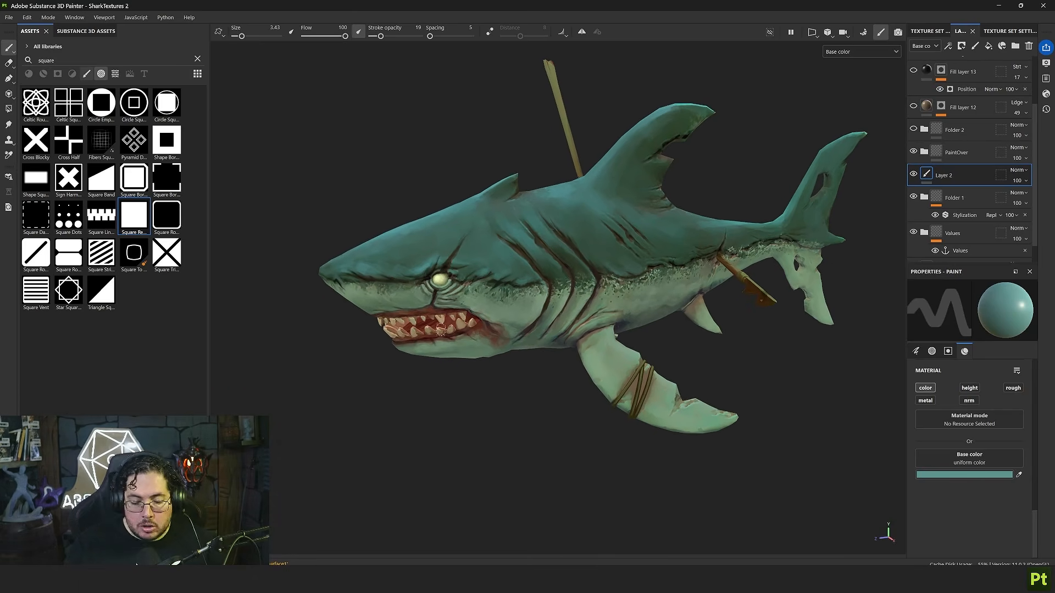
{"action": "left_click_drag", "start_coordinate": [441, 330], "coordinate": [439, 294], "text": "alt"}
{"action": "middle_click_drag", "start_coordinate": [439, 293], "coordinate": [428, 281], "text": "alt"}
{"action": "left_click_drag", "start_coordinate": [467, 268], "coordinate": [635, 246], "text": "alt"}
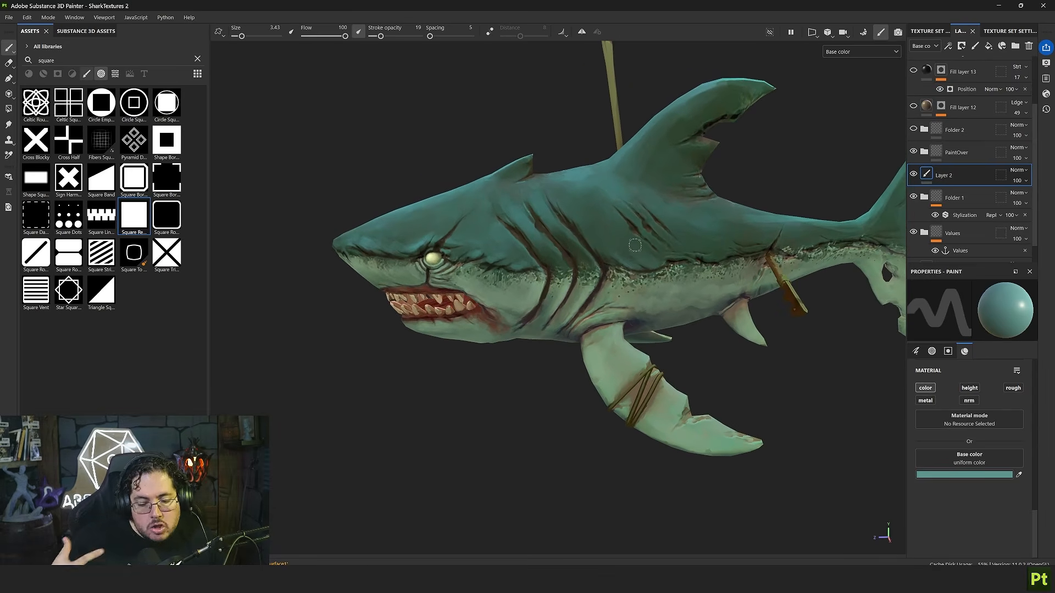
{"action": "left_click_drag", "start_coordinate": [676, 252], "coordinate": [713, 195], "text": "alt"}
{"action": "left_click_drag", "start_coordinate": [878, 155], "coordinate": [857, 152], "text": "alt"}
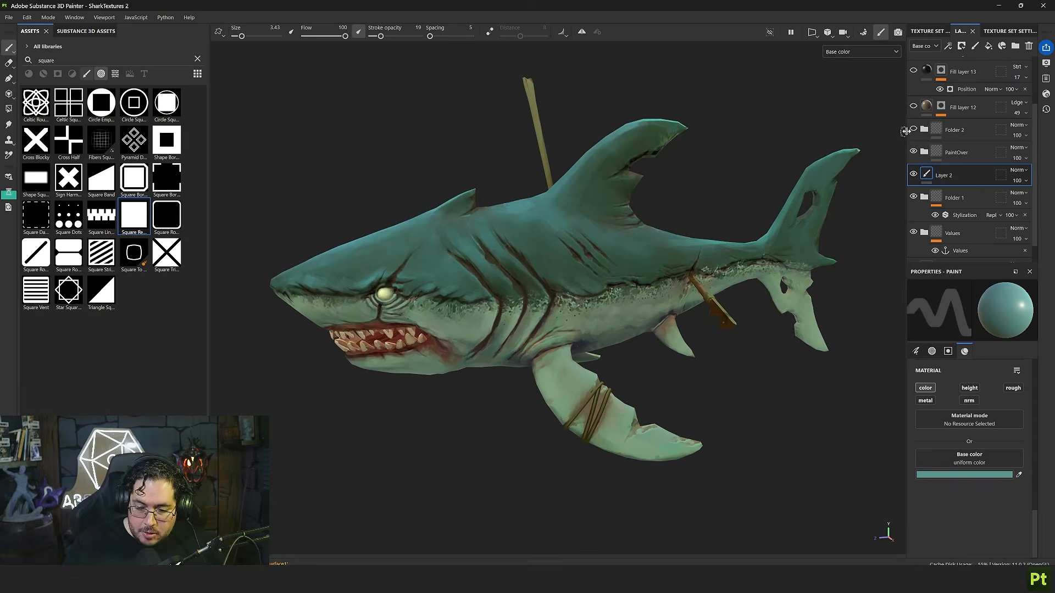
Show Folder 2 and Fill layer 12, and check the wounds and shading on the shark
{"action": "left_click", "coordinate": [911, 129]}
{"action": "middle_click_drag", "start_coordinate": [756, 186], "coordinate": [760, 201], "text": "alt"}
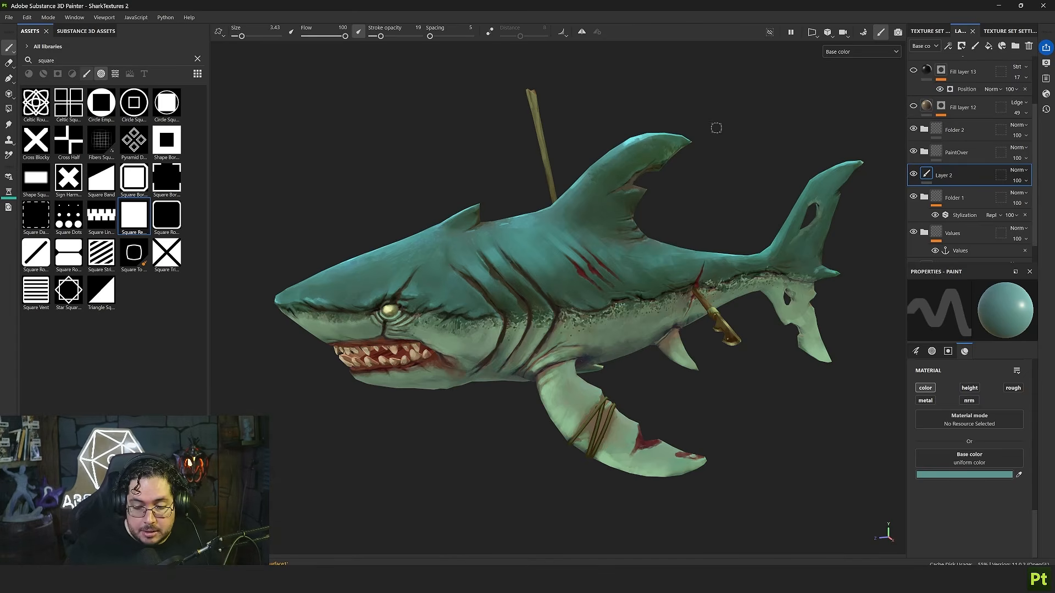
{"action": "right_click_drag", "start_coordinate": [595, 109], "coordinate": [590, 165], "text": "alt"}
{"action": "left_click_drag", "start_coordinate": [591, 256], "coordinate": [596, 231], "text": "alt"}
{"action": "mouse_move", "coordinate": [597, 231]}
{"action": "right_mouse_down", "text": "alt"}
{"action": "mouse_move", "coordinate": [589, 251]}
{"action": "mouse_move", "coordinate": [546, 214]}
{"action": "right_mouse_up", "text": "alt"}
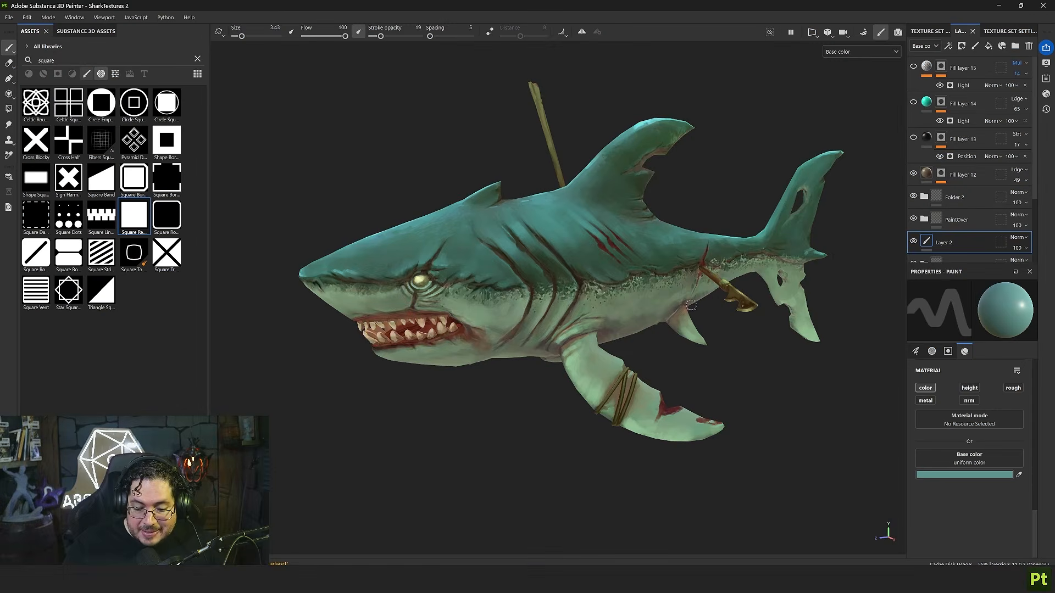
Compare the shark's belly and side with Fill layer 12 on and off
{"action": "left_click_drag", "start_coordinate": [691, 304], "coordinate": [542, 358], "text": "alt"}
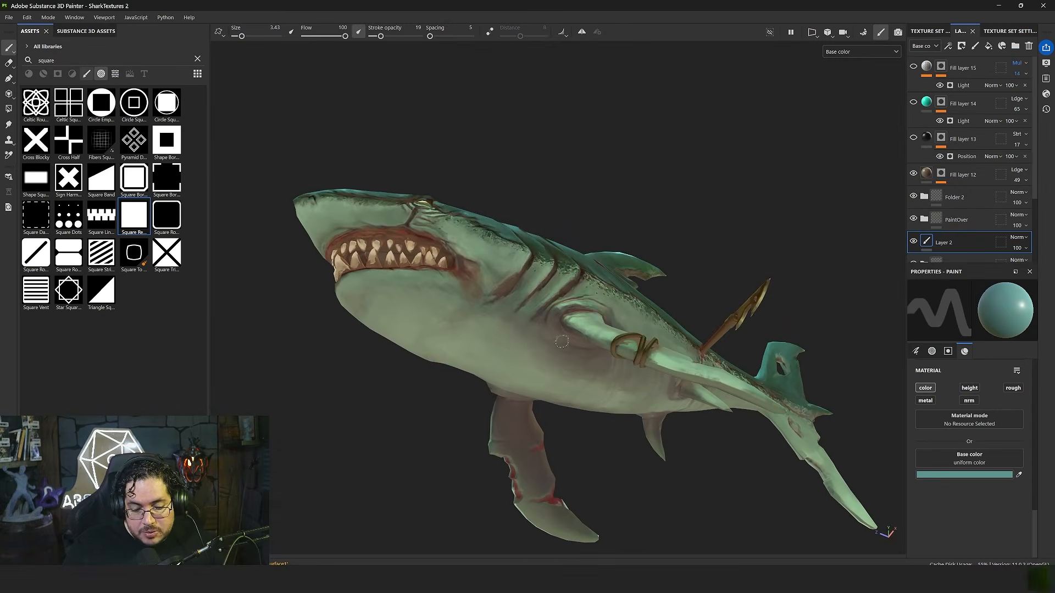
{"action": "left_click", "coordinate": [913, 173]}
{"action": "left_click", "coordinate": [913, 174]}
{"action": "left_click_drag", "start_coordinate": [730, 165], "coordinate": [659, 275], "text": "alt"}
{"action": "right_click_drag", "start_coordinate": [659, 275], "coordinate": [468, 201], "text": "alt"}
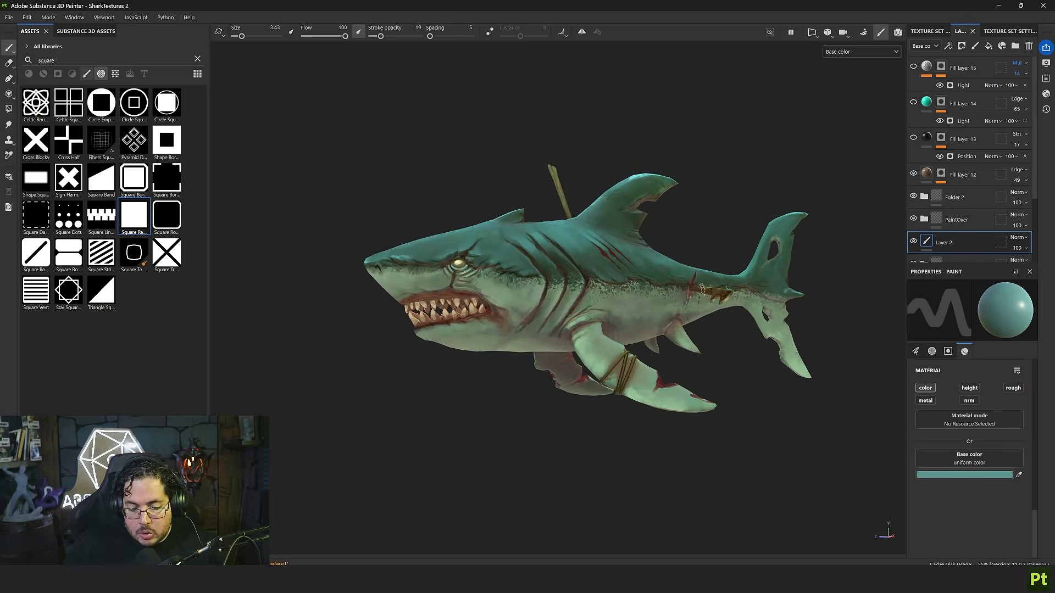
{"action": "left_click_drag", "start_coordinate": [647, 339], "coordinate": [708, 264], "text": "alt"}
{"action": "left_click", "coordinate": [914, 173]}
{"action": "left_click", "coordinate": [913, 174]}
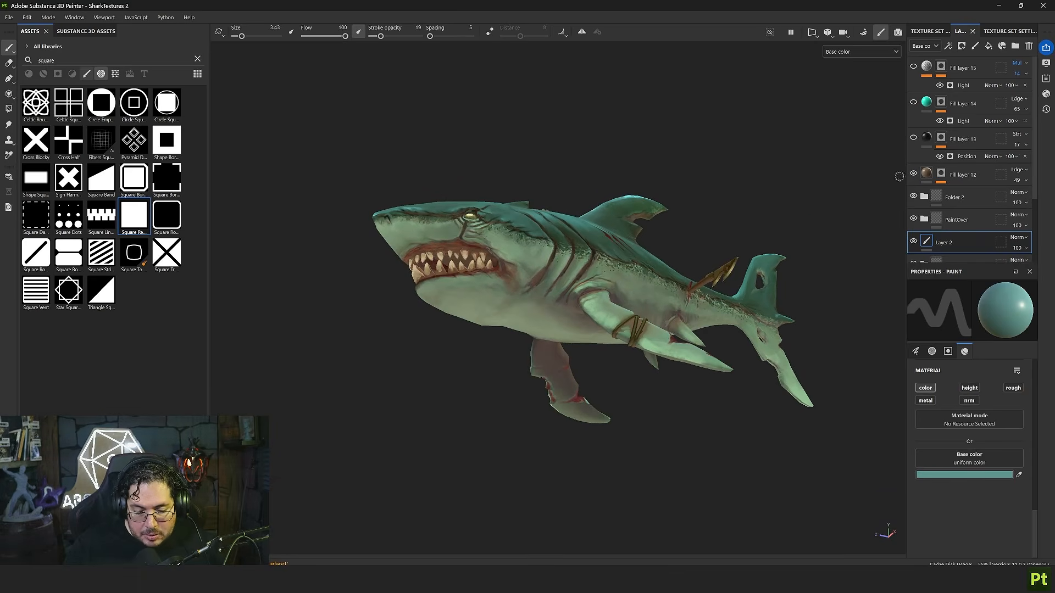
{"action": "left_click_drag", "start_coordinate": [625, 202], "coordinate": [673, 231], "text": "alt"}
Show Fill layer 13 and inspect its Position mask, returning to the base color view
{"action": "left_click", "coordinate": [941, 137], "text": "alt"}
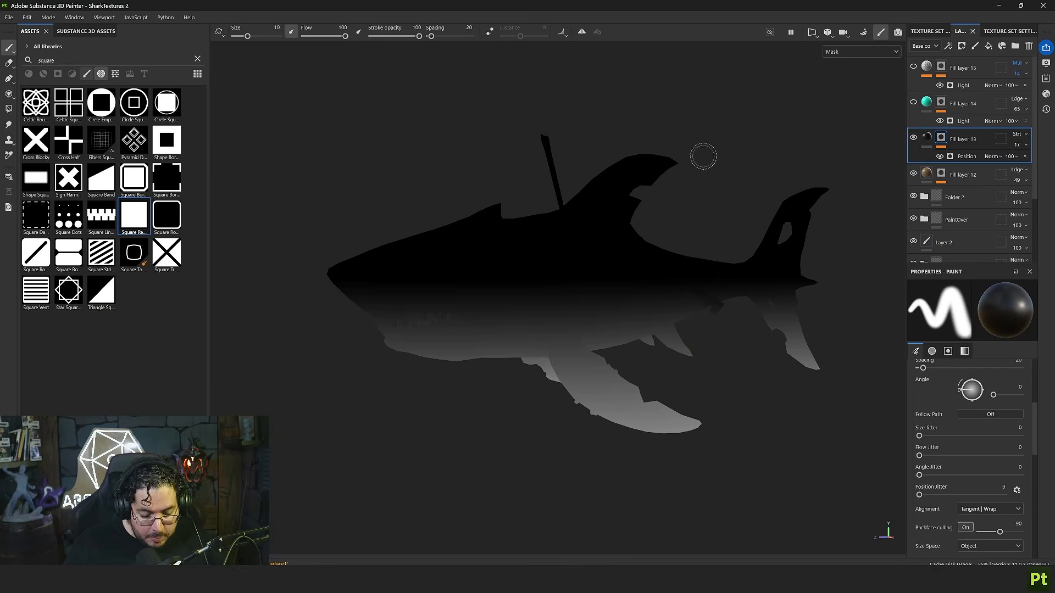
{"action": "key", "text": "c"}
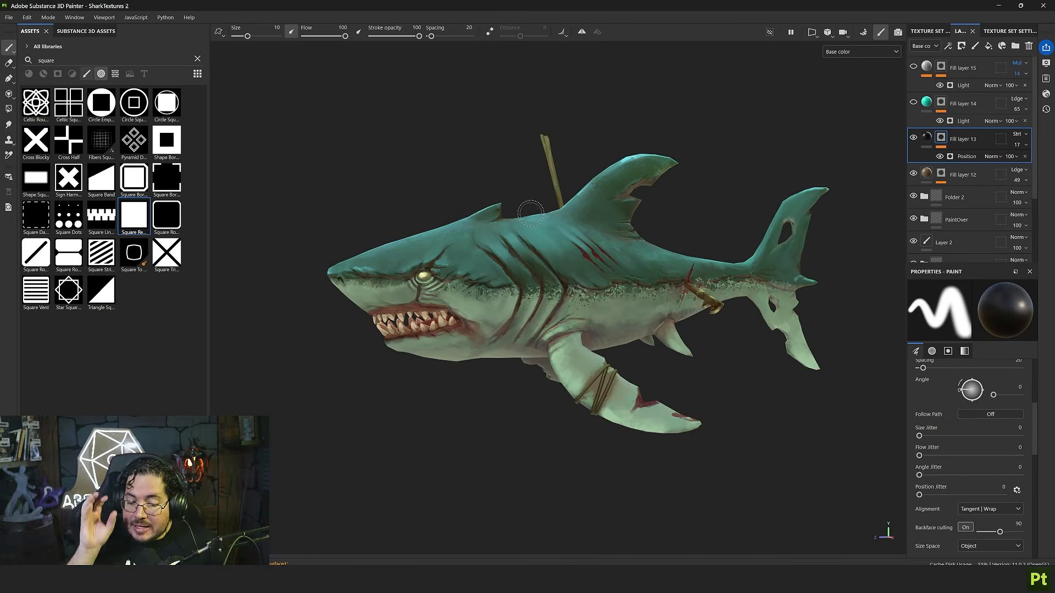
{"action": "mouse_move", "coordinate": [608, 146]}
{"action": "left_mouse_down", "text": "alt"}
{"action": "mouse_move", "coordinate": [643, 170]}
{"action": "mouse_move", "coordinate": [786, 181]}
{"action": "mouse_move", "coordinate": [881, 167]}
{"action": "left_mouse_up", "text": "alt"}
Show Fill layer 14 and compare the shark with and without its light
{"action": "scroll", "coordinate": [676, 196], "scroll_direction": "up", "scroll_amount": 2}
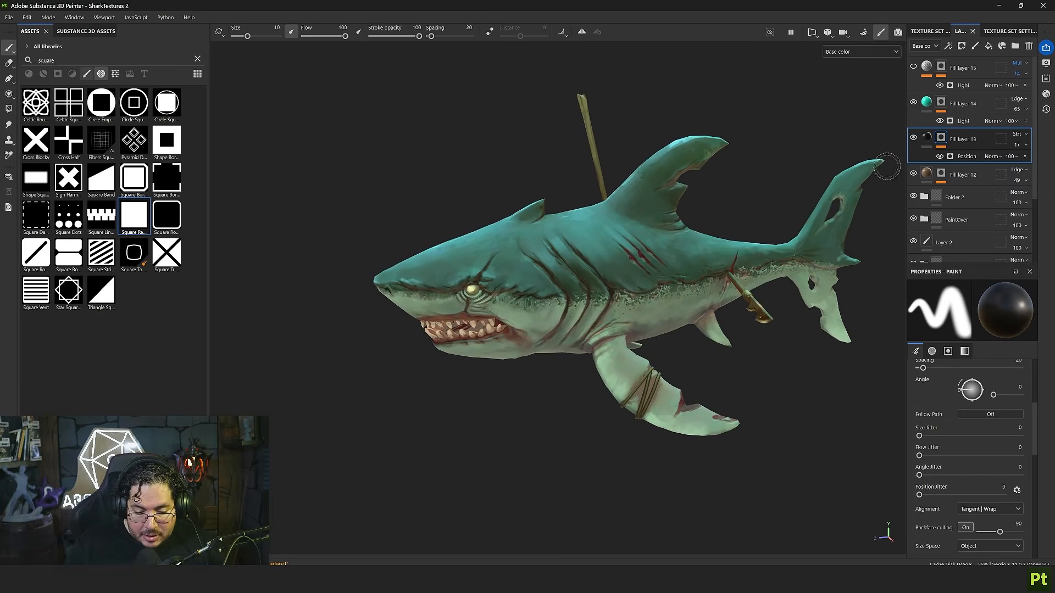
{"action": "left_click", "coordinate": [914, 106]}
{"action": "left_click", "coordinate": [914, 106]}
{"action": "left_click", "coordinate": [914, 106]}
{"action": "left_click", "coordinate": [914, 106]}
{"action": "middle_click_drag", "start_coordinate": [781, 116], "coordinate": [788, 153], "text": "alt"}
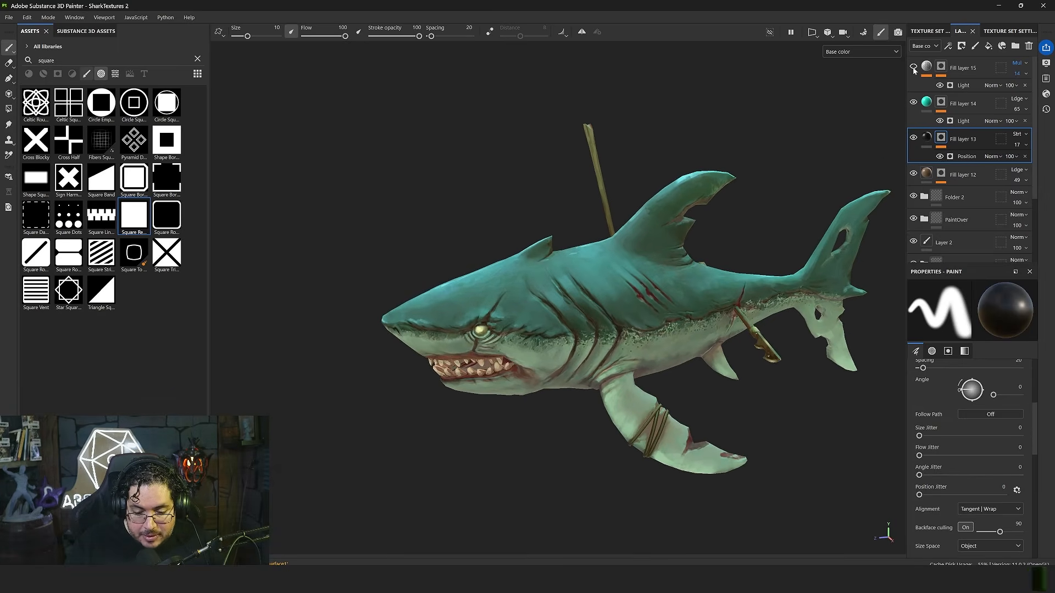
Examine the painted head, gills and fins of the shark up close from several angles
{"action": "scroll", "coordinate": [724, 192], "scroll_direction": "up", "scroll_amount": 5}
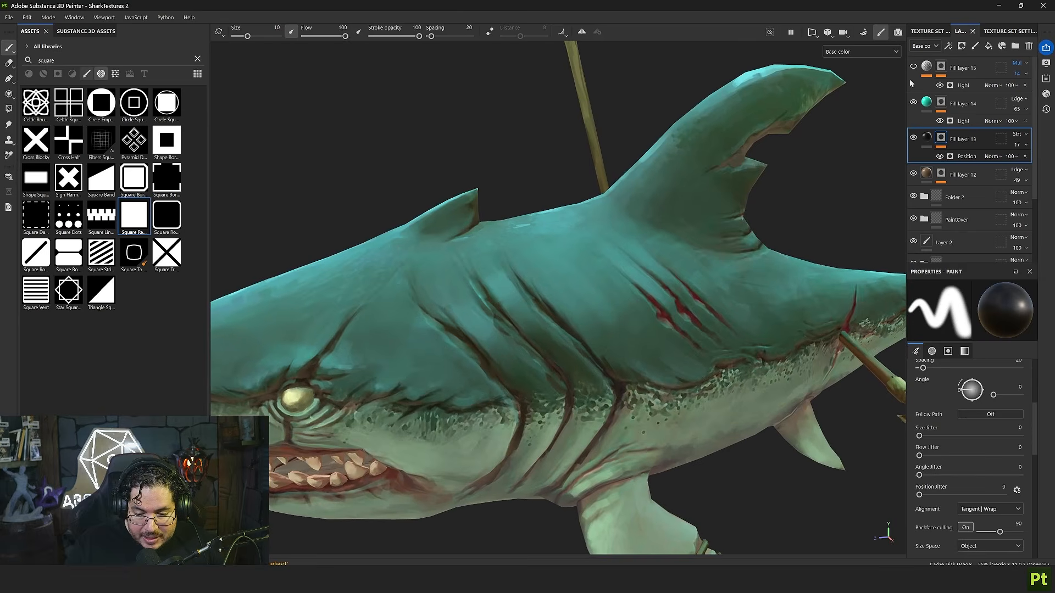
{"action": "left_click_drag", "start_coordinate": [387, 343], "coordinate": [478, 322], "text": "alt"}
{"action": "left_click_drag", "start_coordinate": [695, 306], "coordinate": [574, 291], "text": "alt"}
{"action": "mouse_move", "coordinate": [574, 291]}
{"action": "right_mouse_down", "text": "alt"}
{"action": "mouse_move", "coordinate": [574, 276]}
{"action": "mouse_move", "coordinate": [560, 294]}
{"action": "right_mouse_up", "text": "alt"}
{"action": "mouse_move", "coordinate": [561, 294]}
{"action": "left_mouse_down", "text": "alt"}
{"action": "mouse_move", "coordinate": [497, 283]}
{"action": "mouse_move", "coordinate": [508, 264]}
{"action": "mouse_move", "coordinate": [555, 247]}
{"action": "left_mouse_up", "text": "alt"}
{"action": "right_click_drag", "start_coordinate": [555, 247], "coordinate": [509, 230], "text": "alt"}
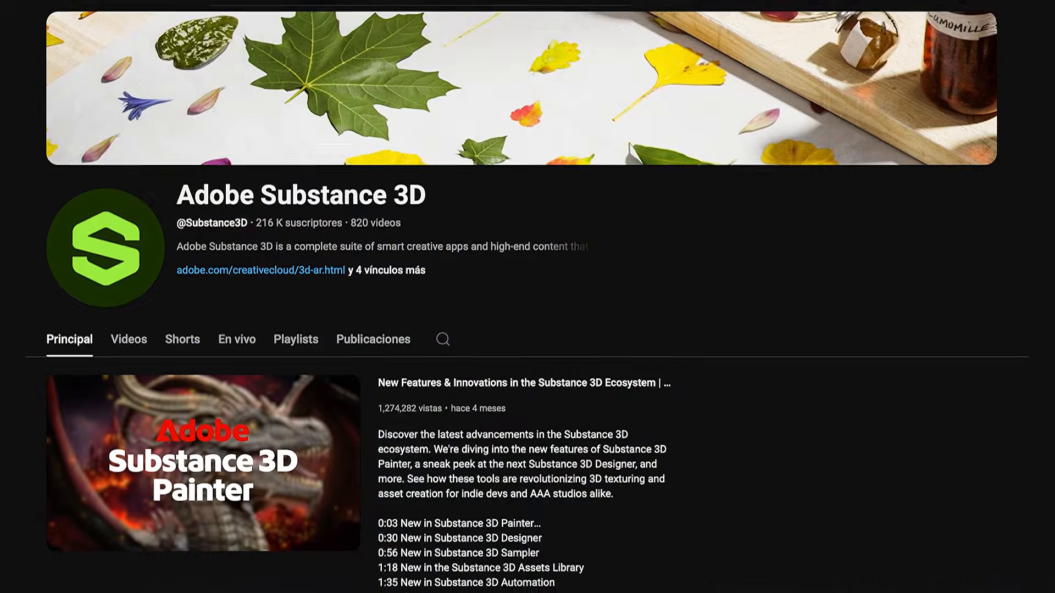
Switch to the Adobe Substance 3D YouTube channel and browse its playlists, returning to the channel header
{"action": "scroll", "coordinate": [528, 297], "scroll_direction": "down", "scroll_amount": 20}
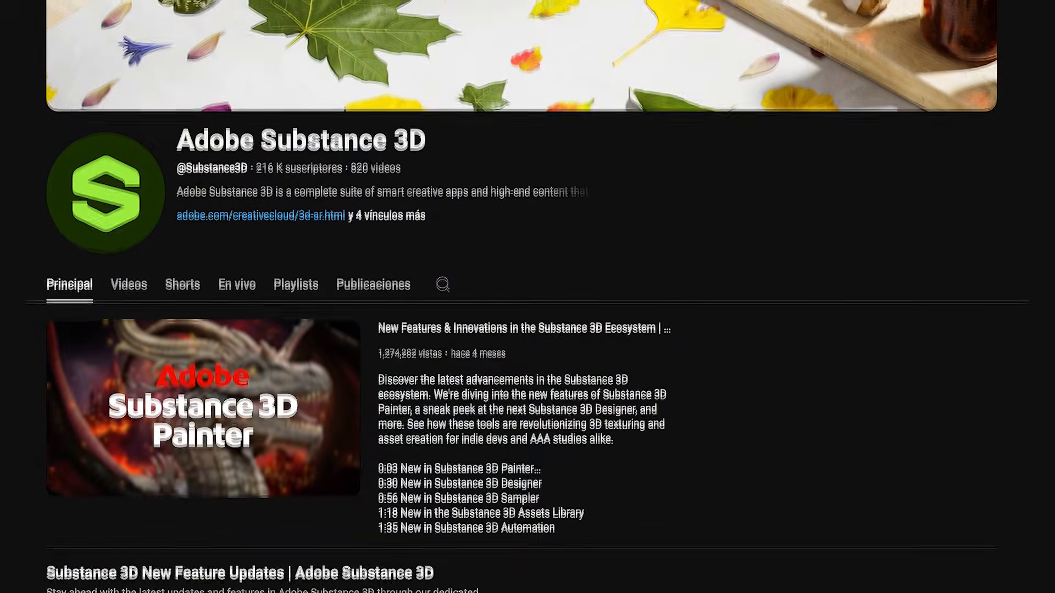
{"action": "scroll", "coordinate": [528, 297], "scroll_direction": "down", "scroll_amount": 2}
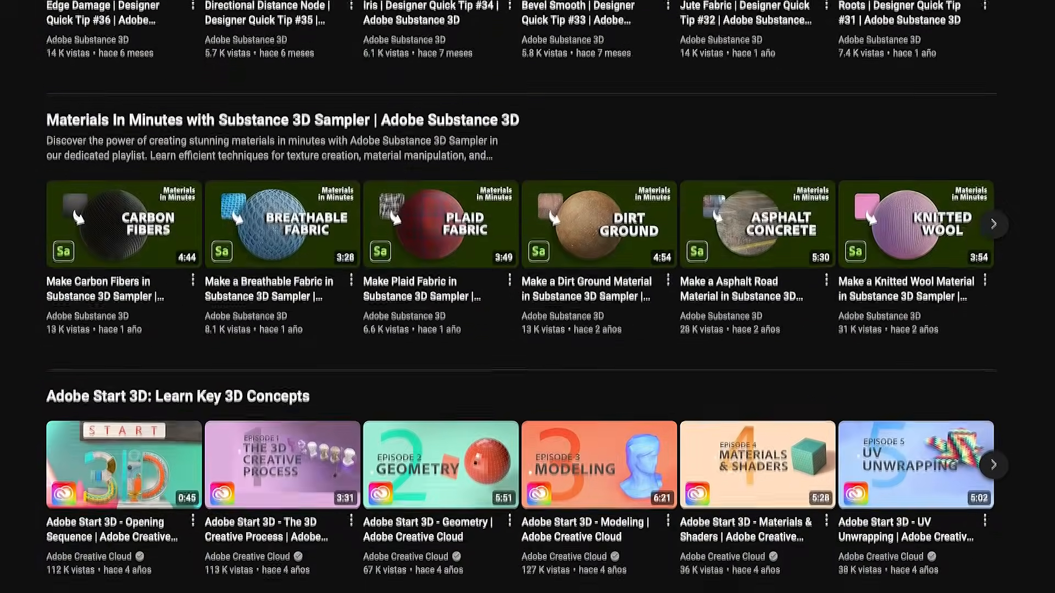
{"action": "scroll", "coordinate": [527, 297], "scroll_direction": "up", "scroll_amount": 20}
{"action": "scroll", "coordinate": [527, 297], "scroll_direction": "up", "scroll_amount": 5}
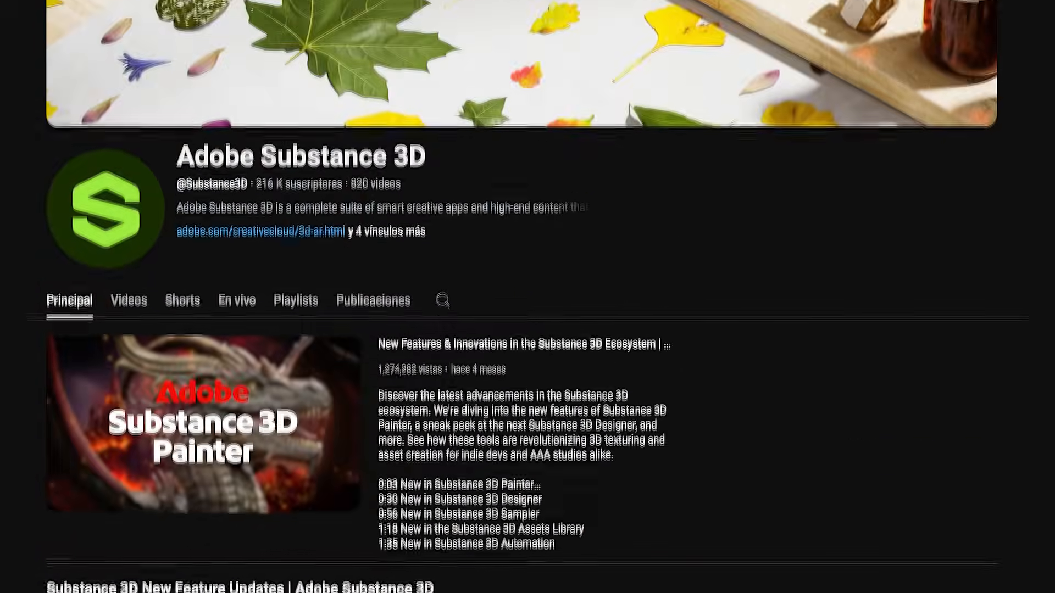